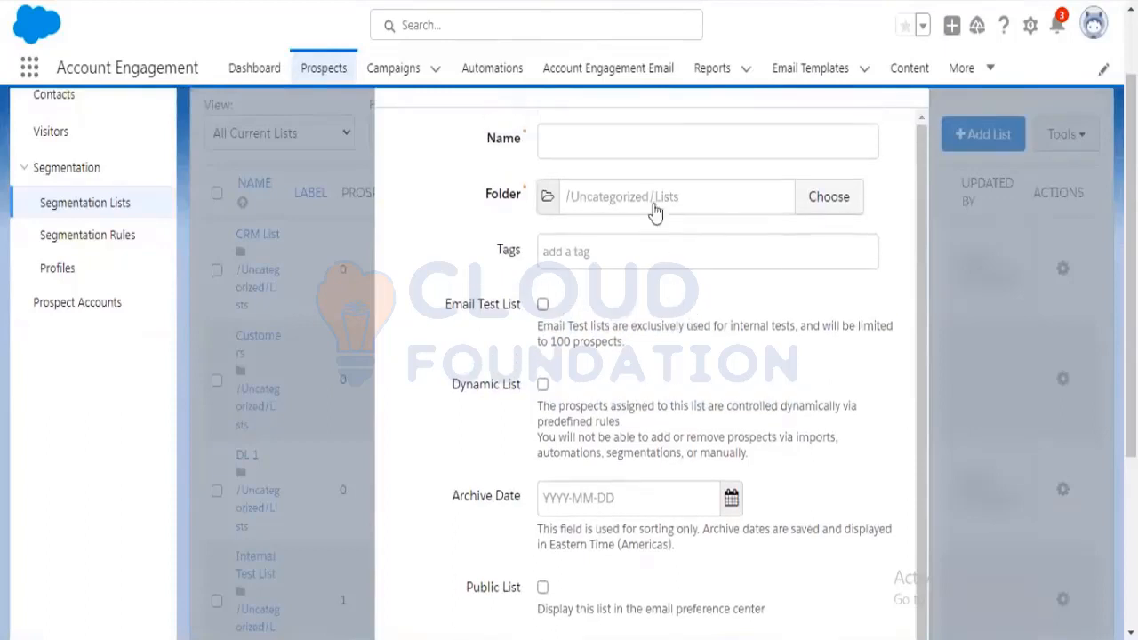
# Create a segmentation list named "Email Test list for internal employee" and mark it as an email test list
pyautogui.click(653, 133)
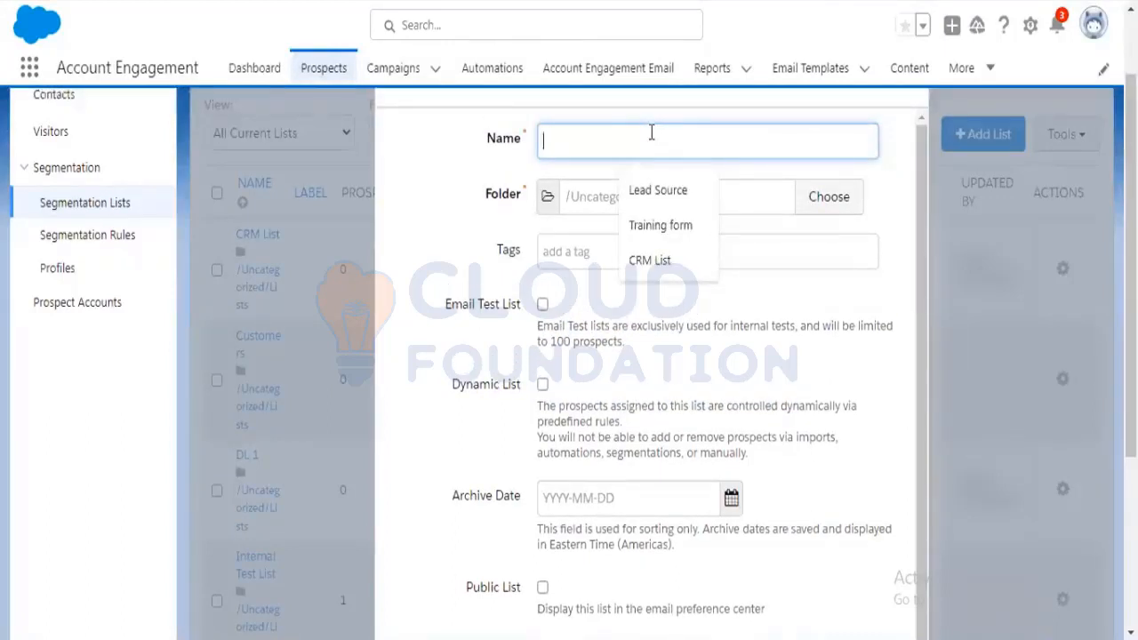
pyautogui.write('E')
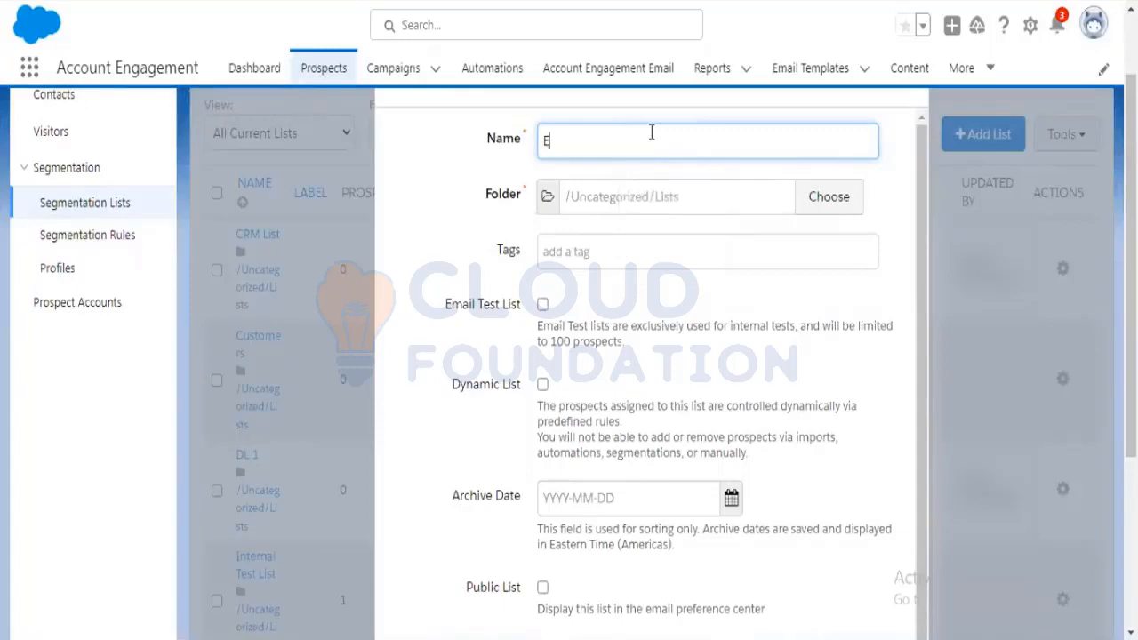
pyautogui.write('mail Test list')
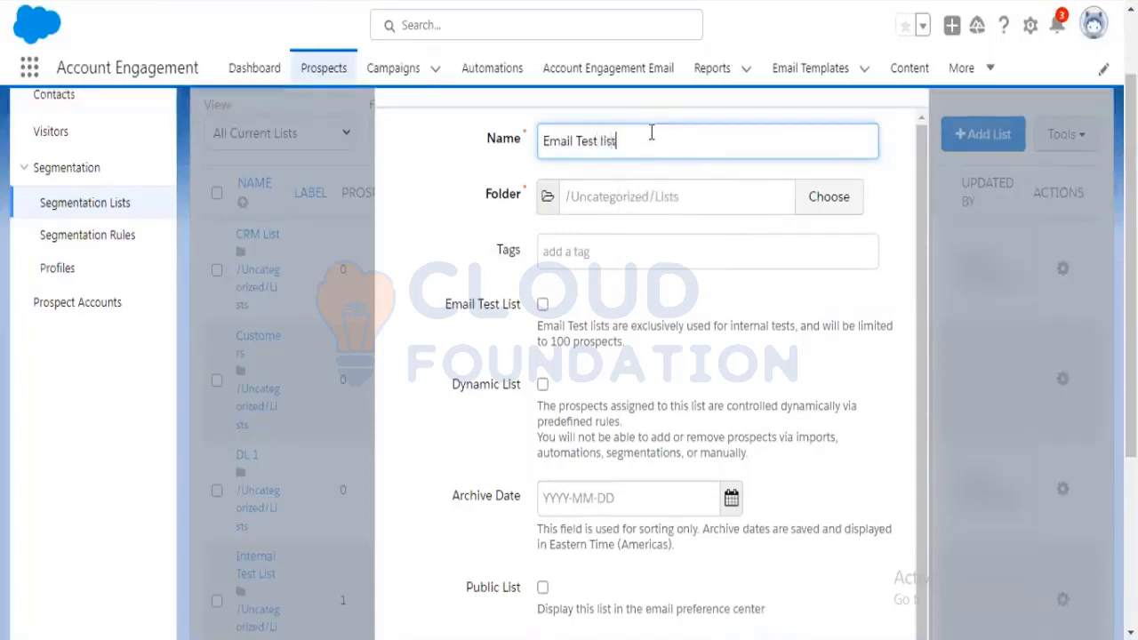
pyautogui.write(' for internal employee')
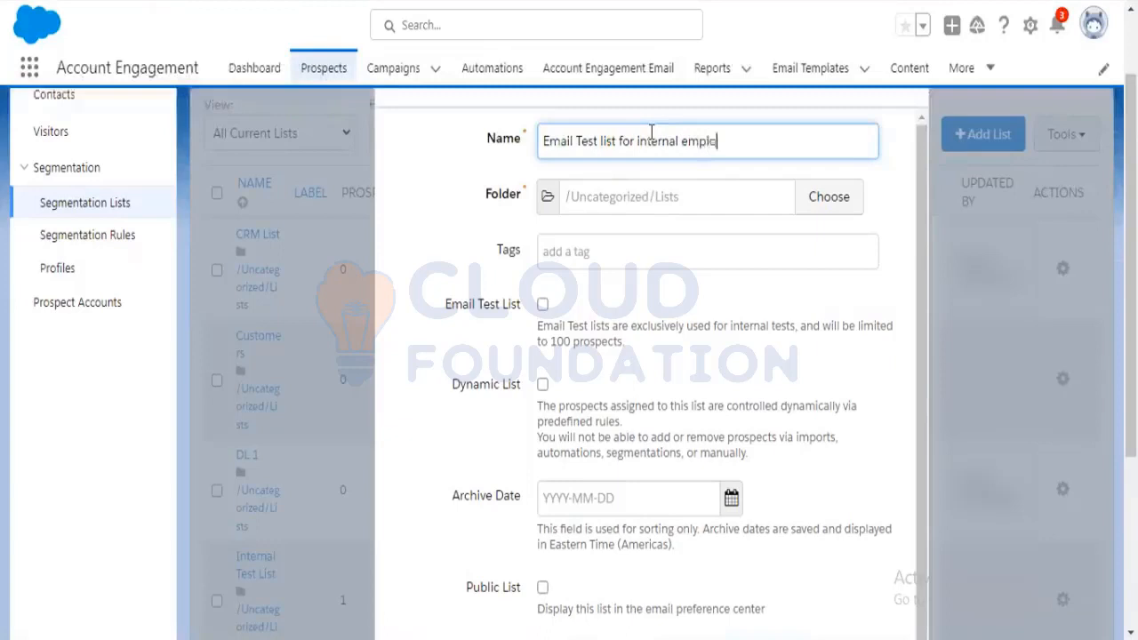
pyautogui.click(543, 306)
pyautogui.scroll(-1, 701, 365)
pyautogui.scroll(-5, 844, 462)
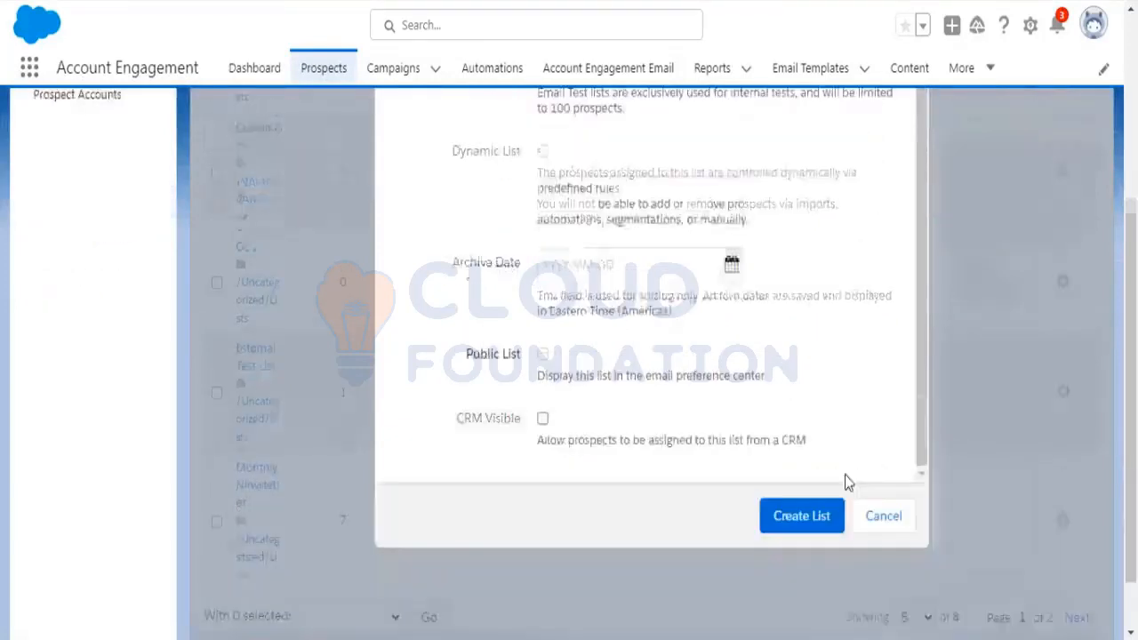
pyautogui.click(805, 449)
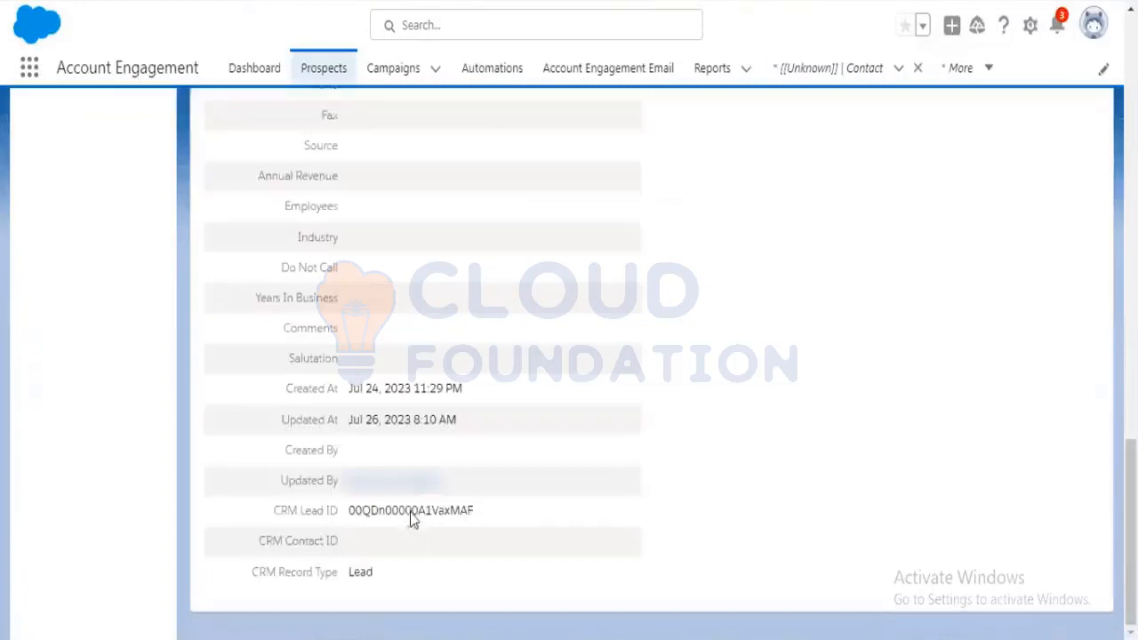
# Open the Test ET3 email template for editing and go to its testing stage
pyautogui.scroll(10, 409, 518)
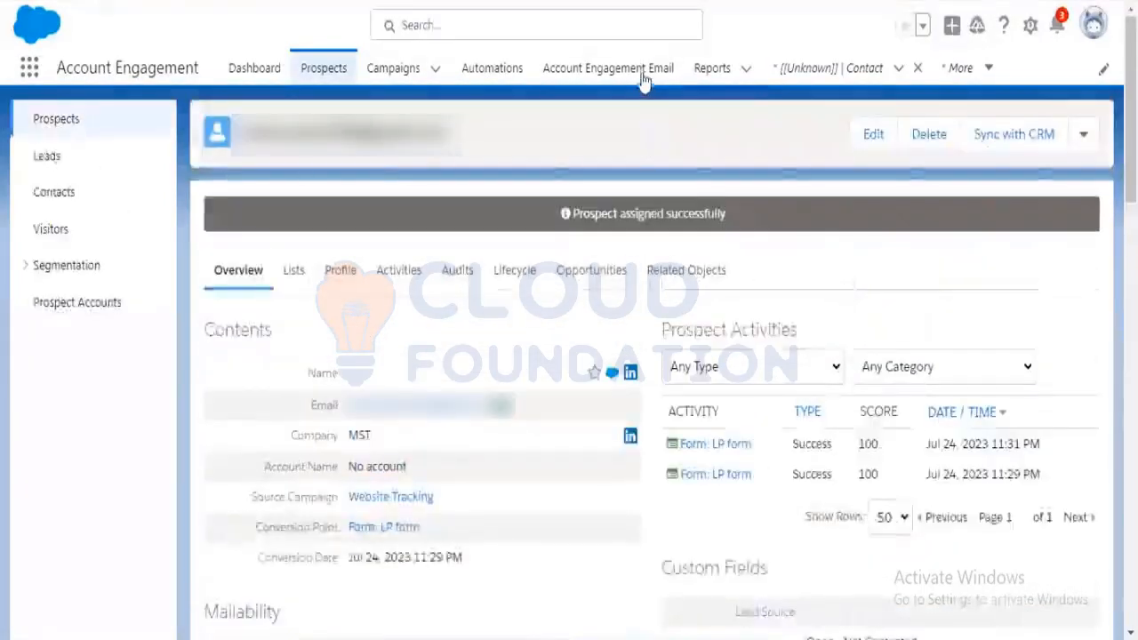
pyautogui.click(633, 80)
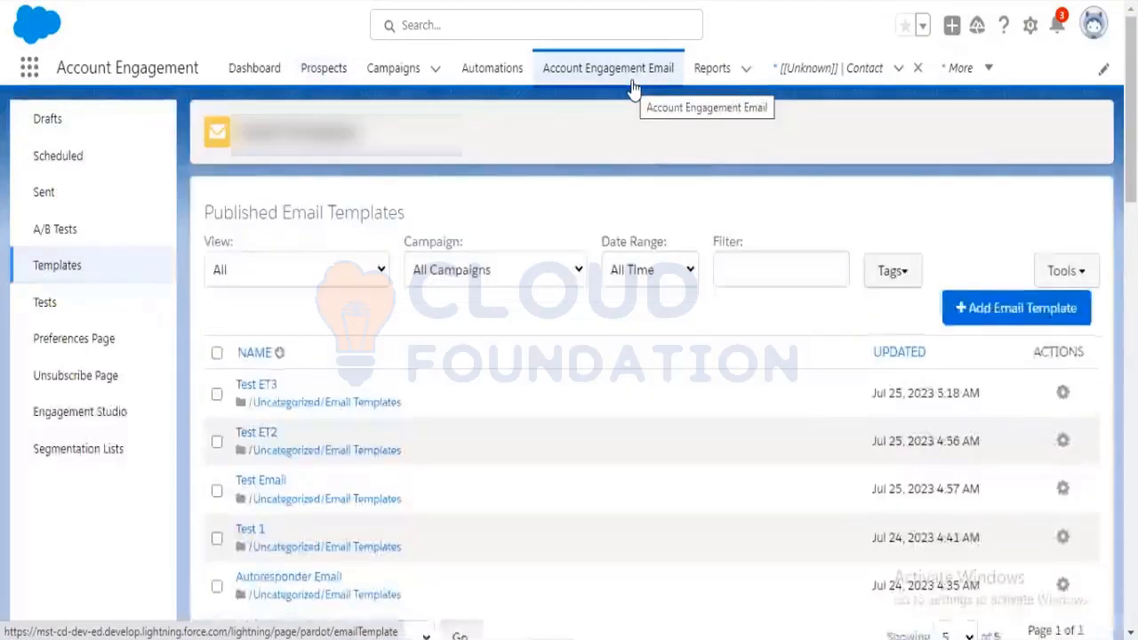
pyautogui.click(257, 385)
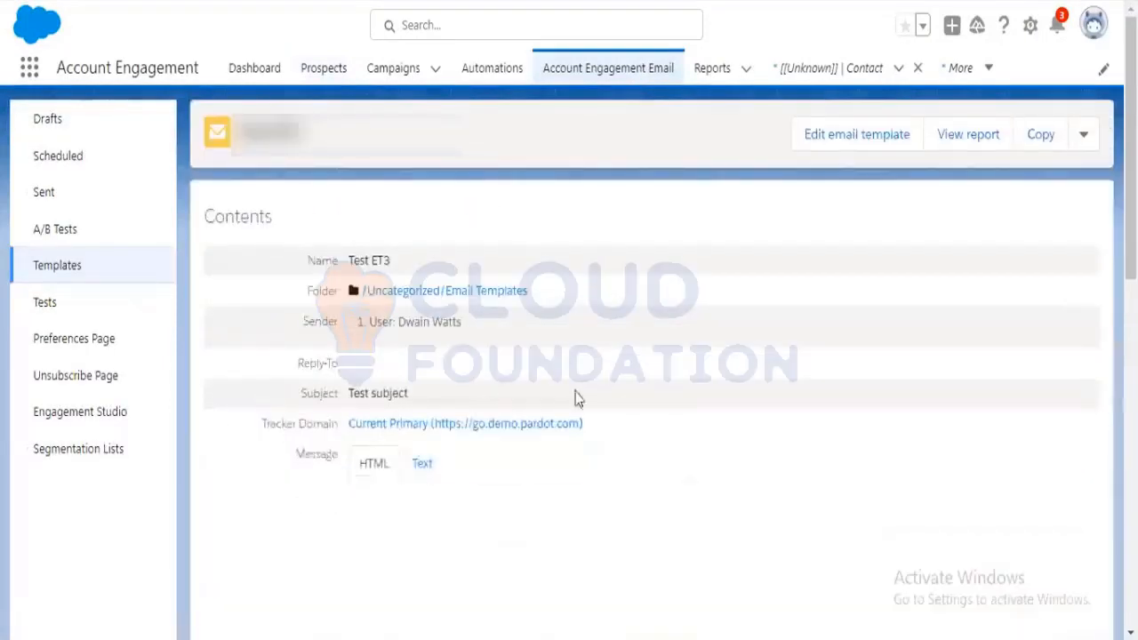
pyautogui.click(857, 138)
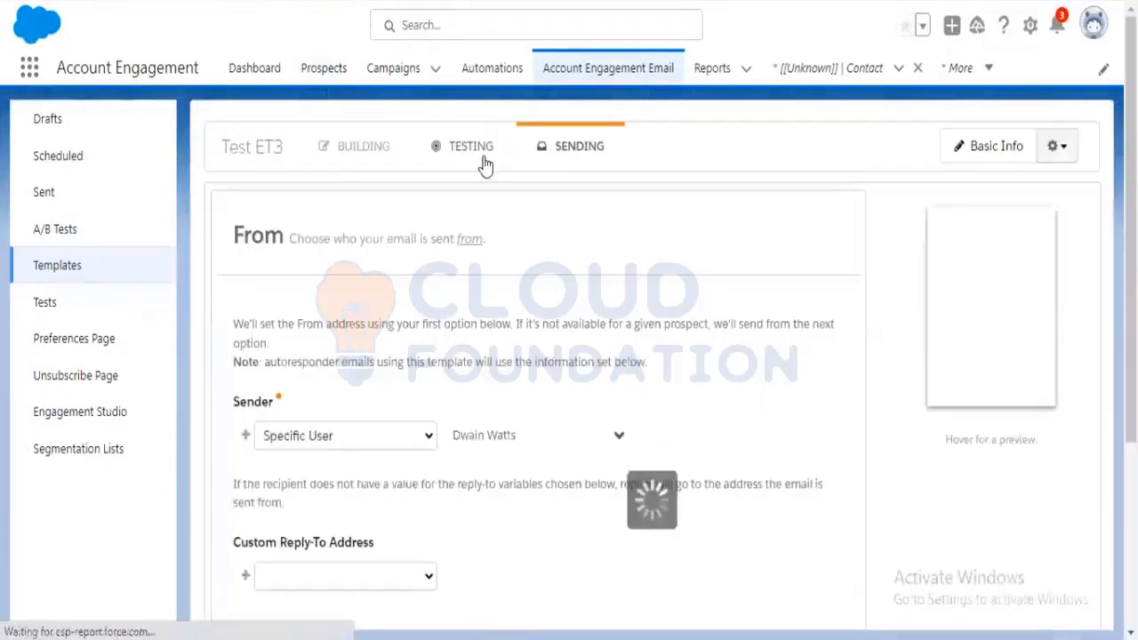
pyautogui.click(485, 165)
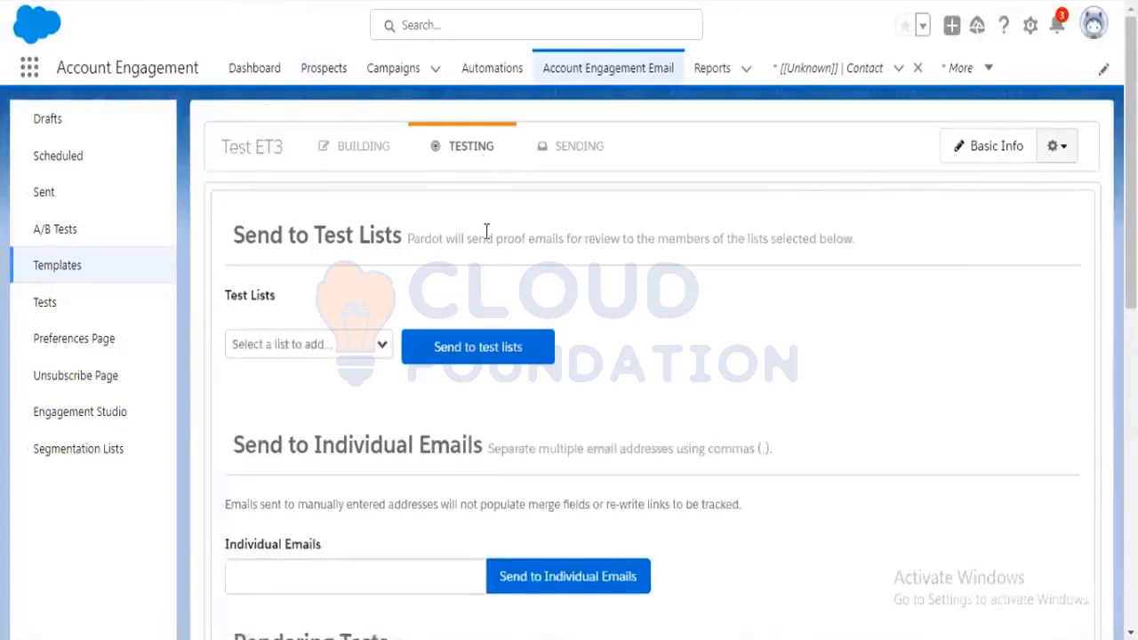
# Add "Email Test list for internal employee" to the test lists of Test ET3 and check its member count
pyautogui.scroll(-1, 462, 311)
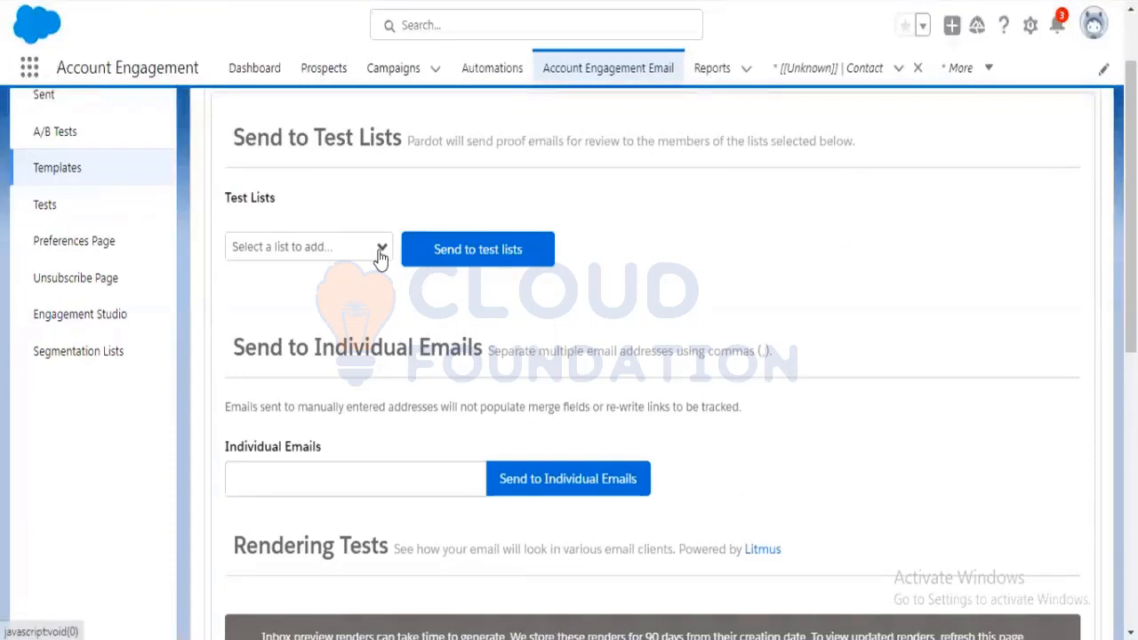
pyautogui.click(380, 253)
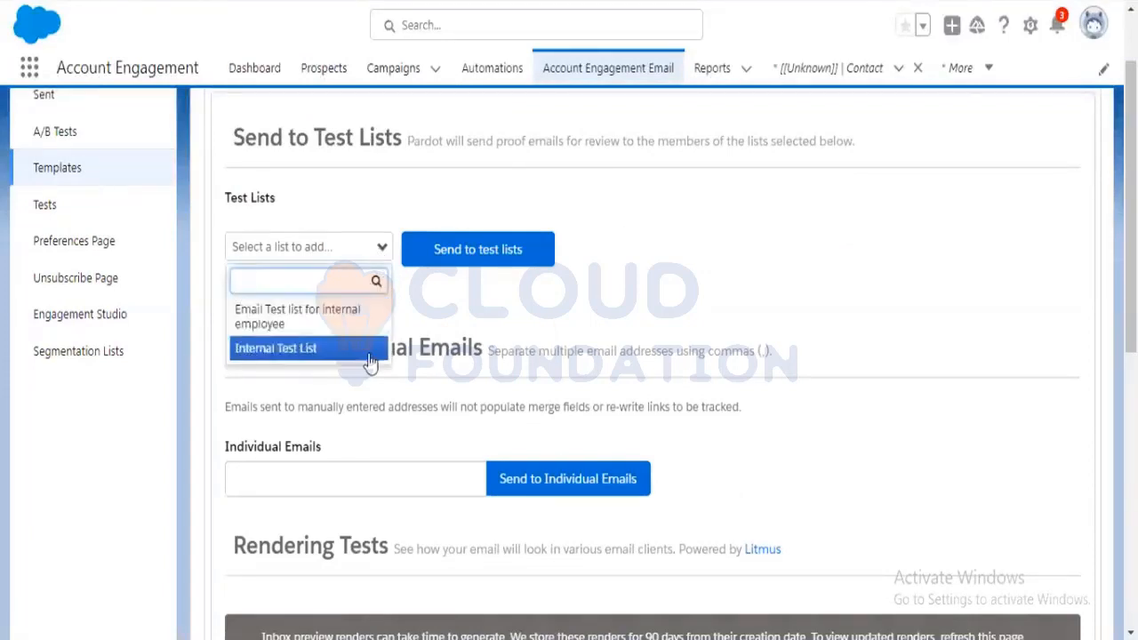
pyautogui.click(338, 318)
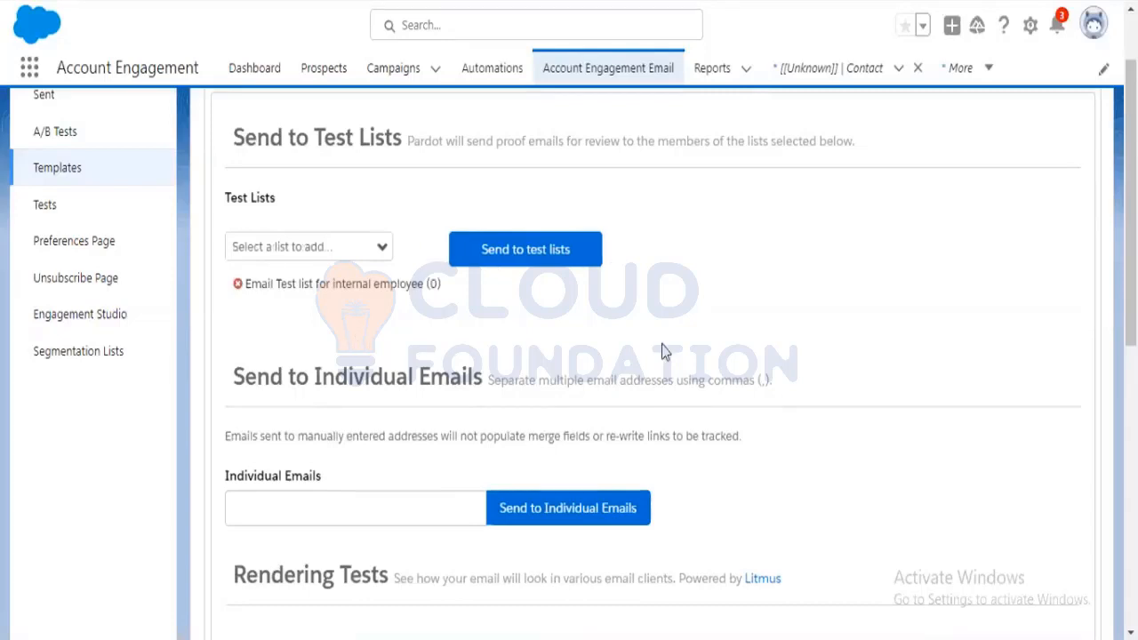
pyautogui.scroll(1, 663, 351)
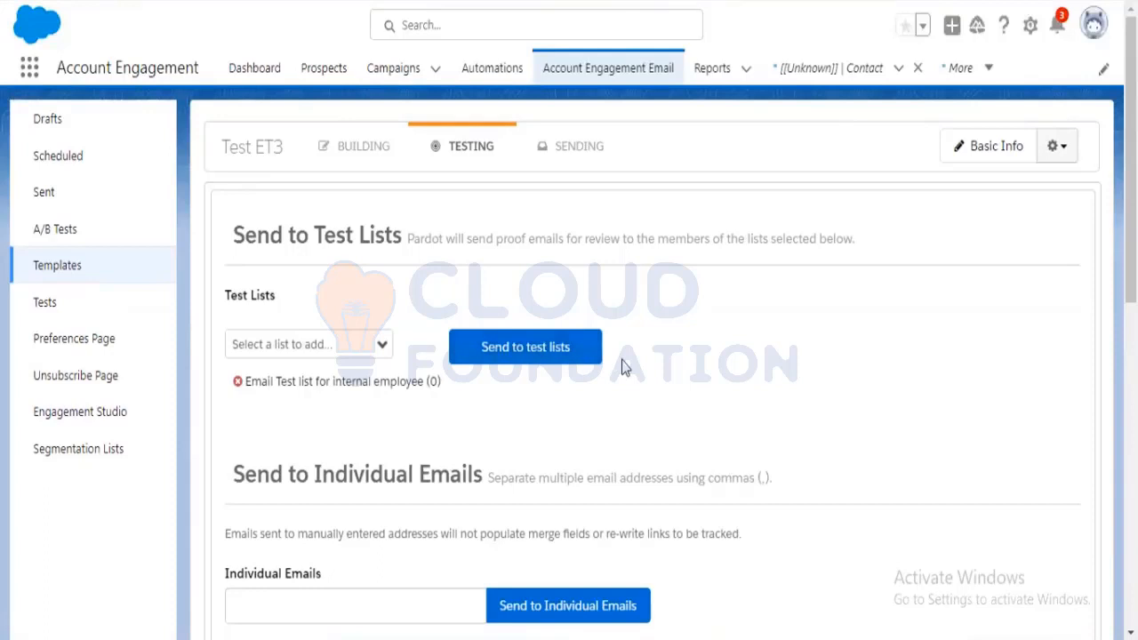
pyautogui.moveTo(440, 382); pyautogui.dragTo(258, 380)
pyautogui.click(289, 388)
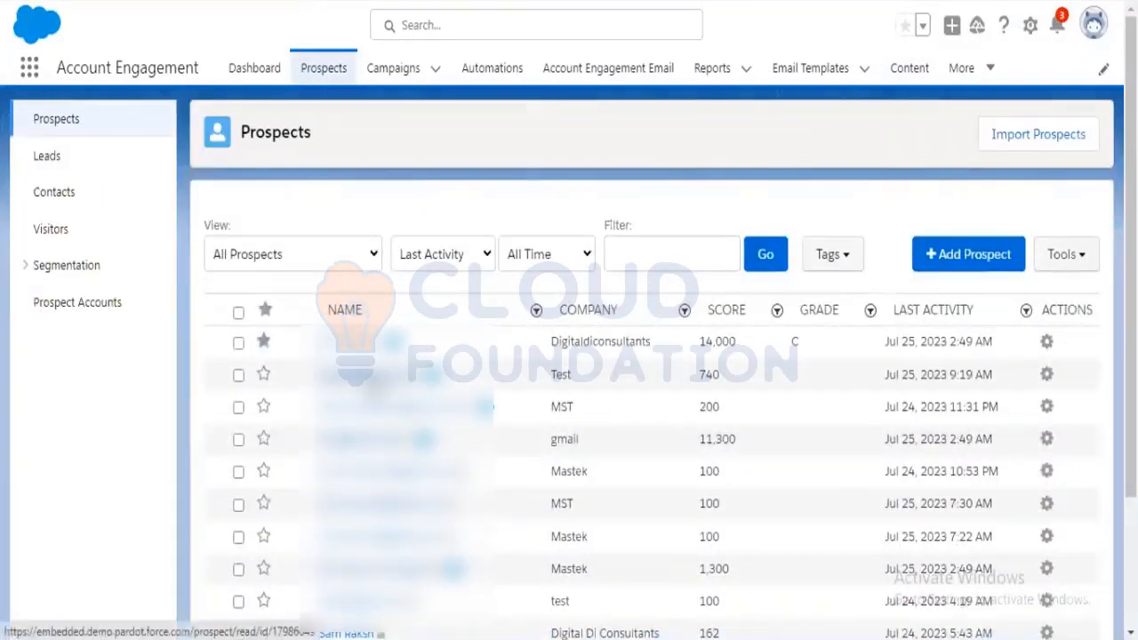
# Open the 740-score prospect of the company Test and review its list memberships, the lists available to add and its overview
pyautogui.click(371, 379)
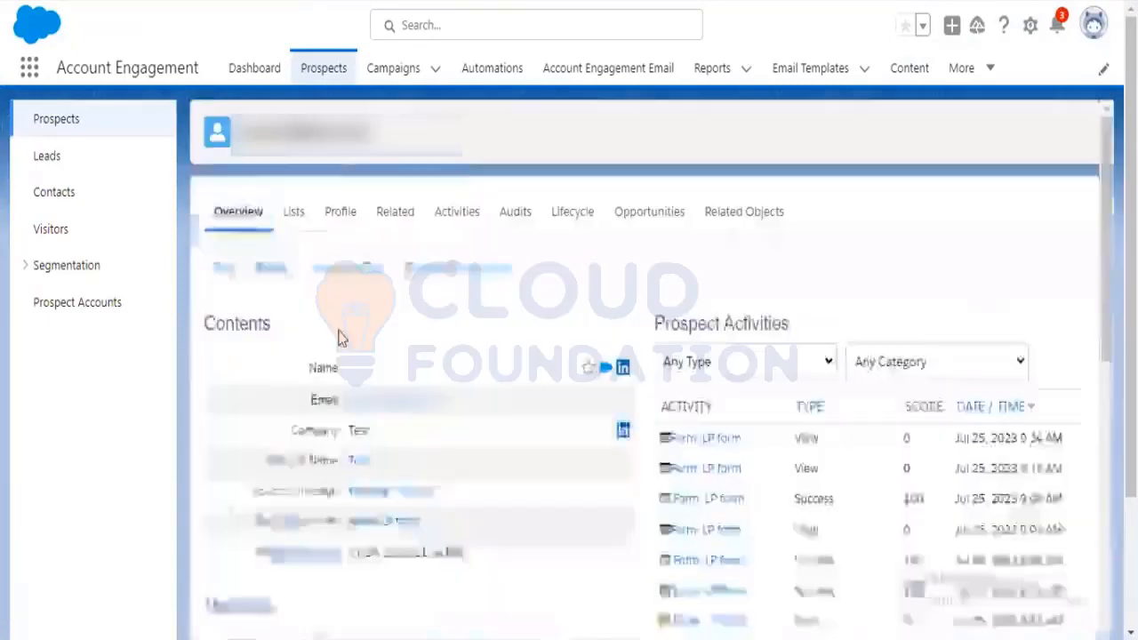
pyautogui.click(300, 220)
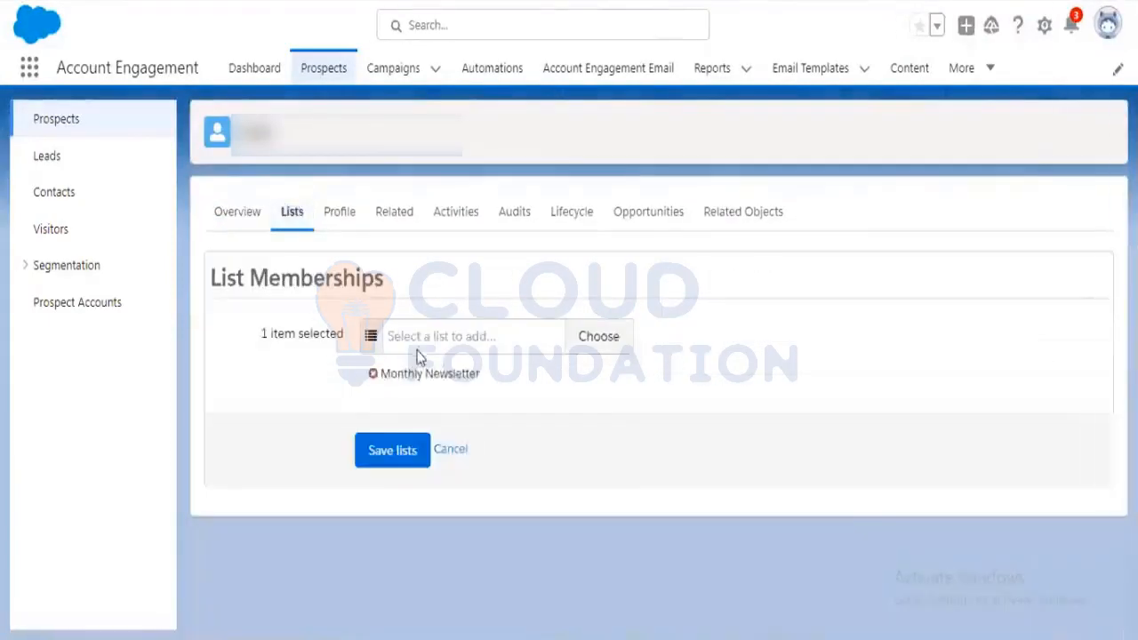
pyautogui.click(419, 349)
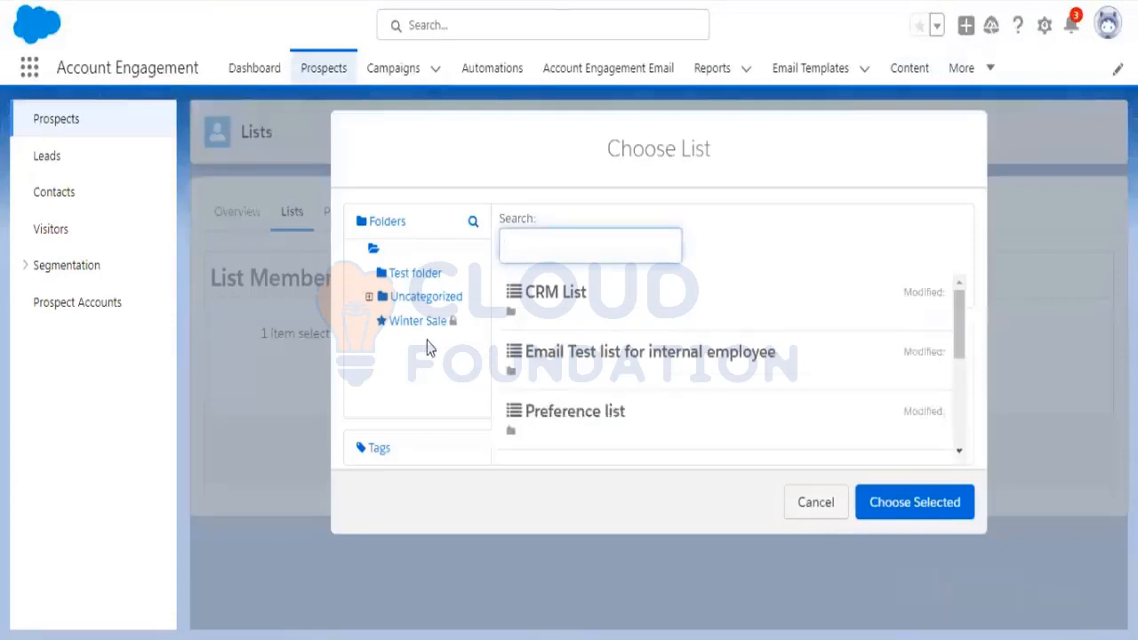
pyautogui.click(820, 504)
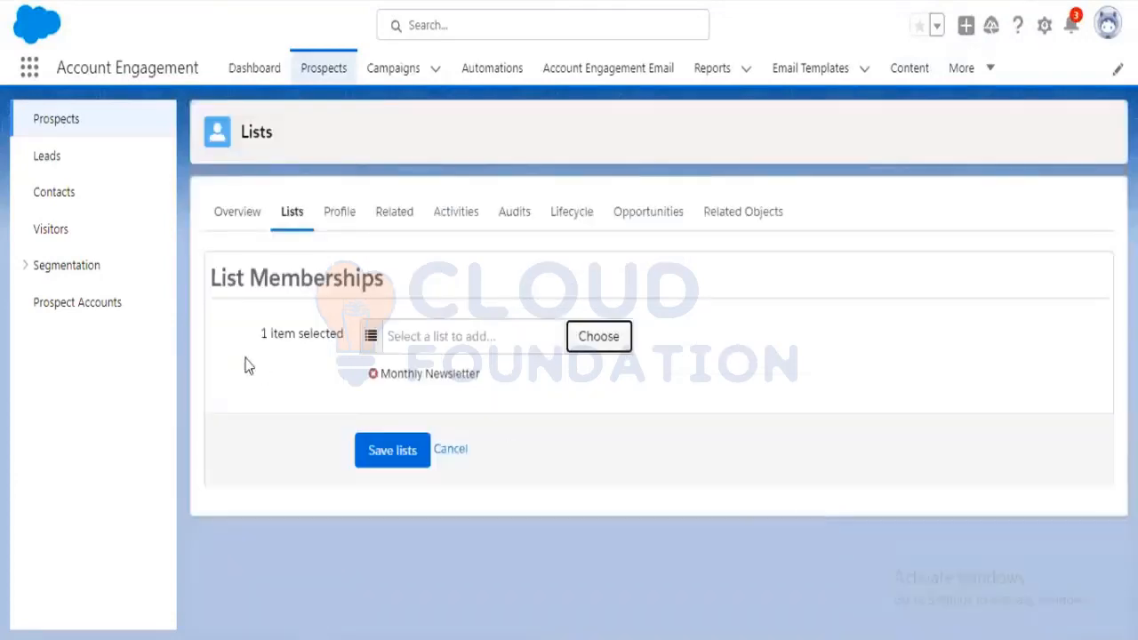
pyautogui.click(225, 226)
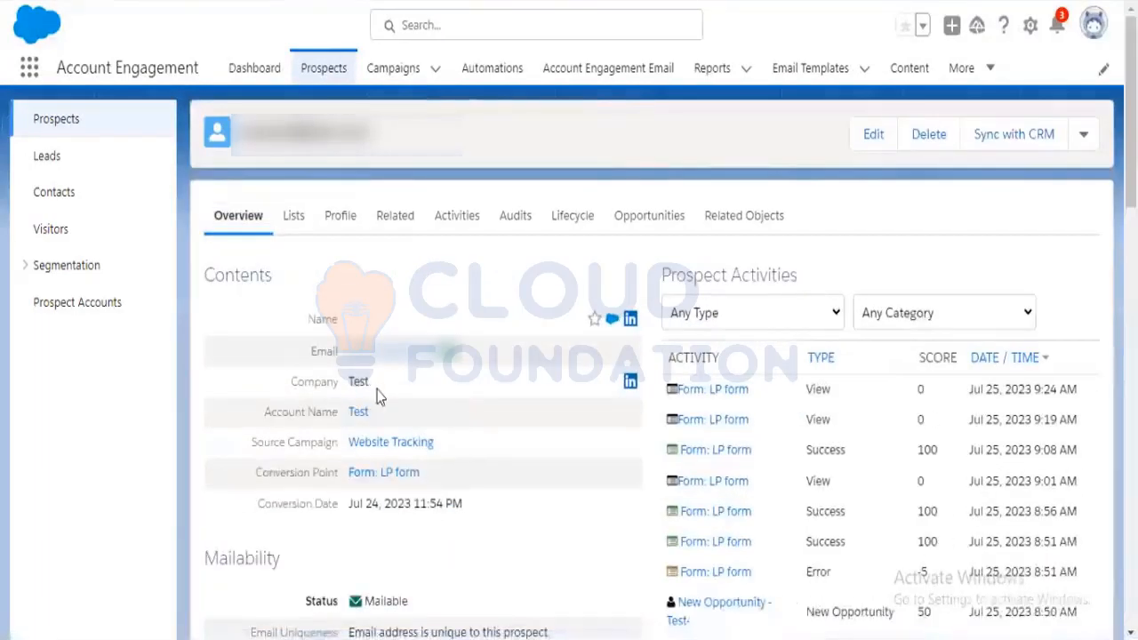
# Add the prospect to "Email Test list for internal employee", save its list memberships, and open the segmentation lists
pyautogui.click(299, 231)
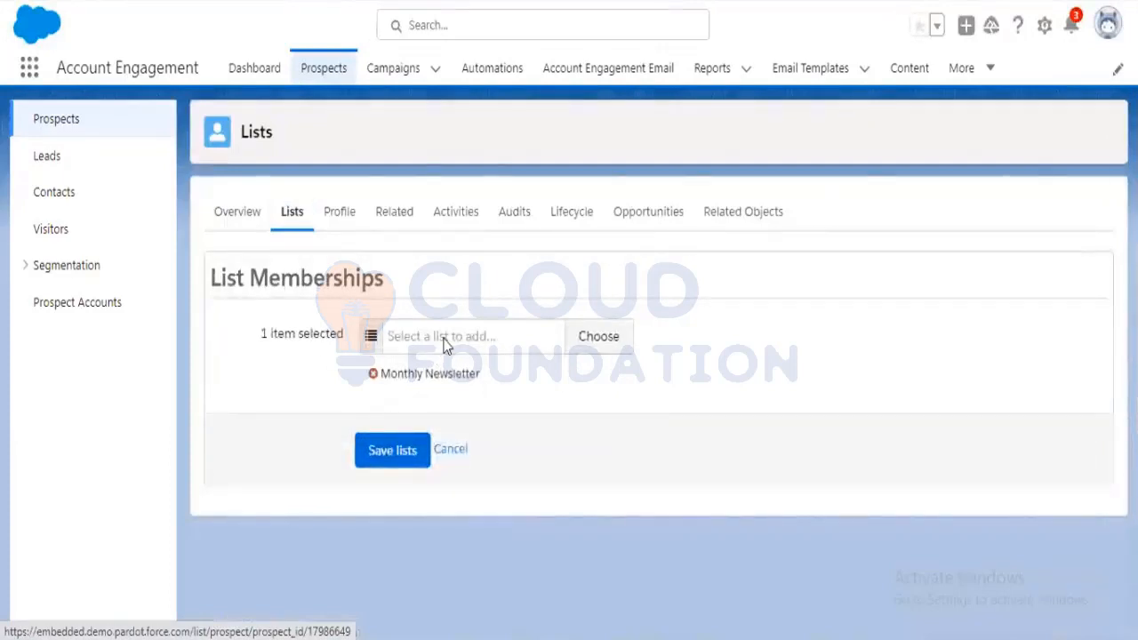
pyautogui.click(444, 338)
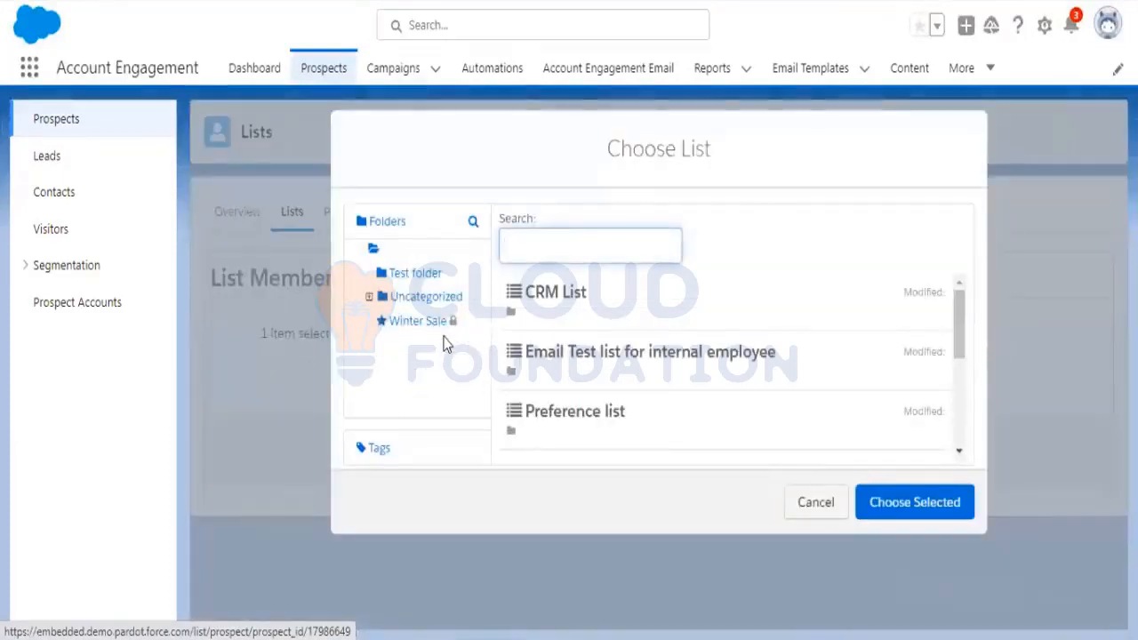
pyautogui.write('Email Test list for internal employee')
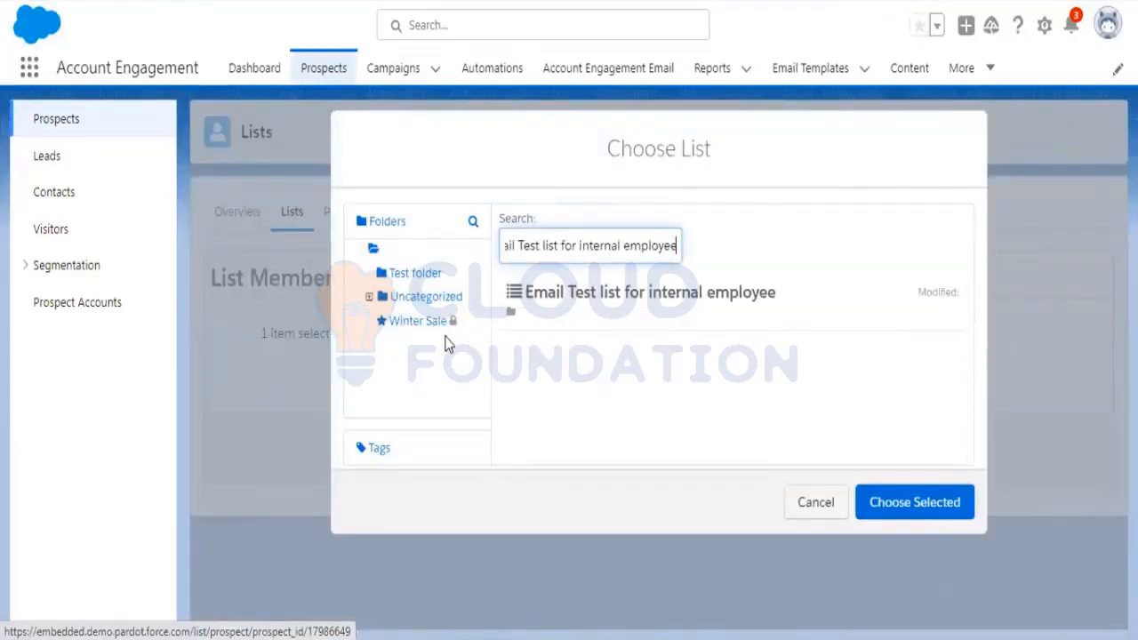
pyautogui.click(589, 300)
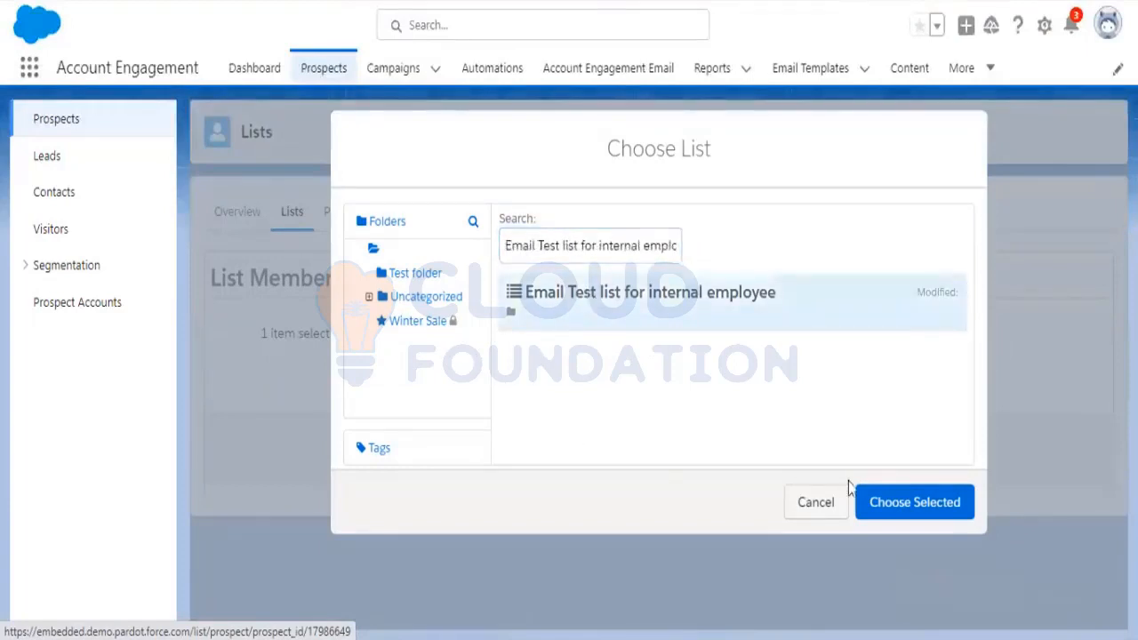
pyautogui.click(905, 508)
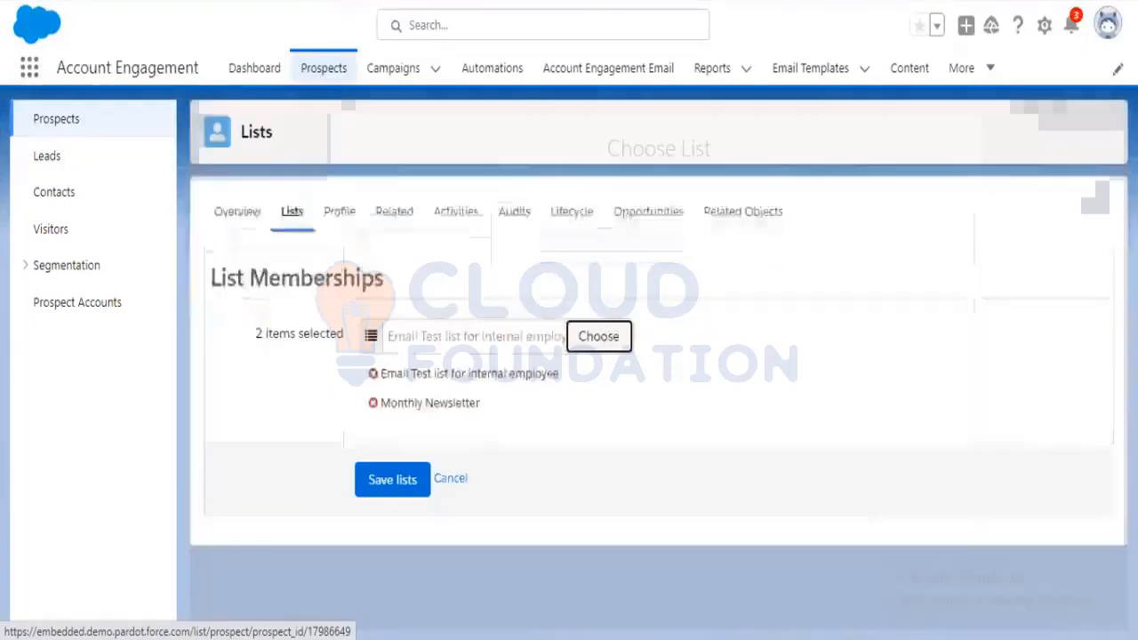
pyautogui.click(392, 481)
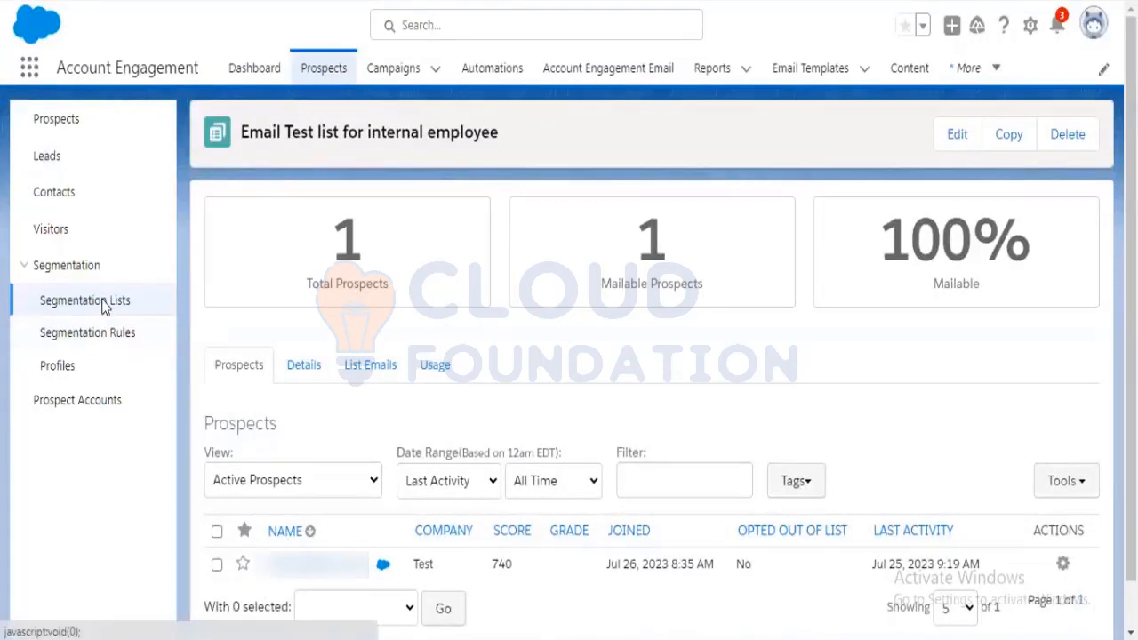
pyautogui.click(104, 307)
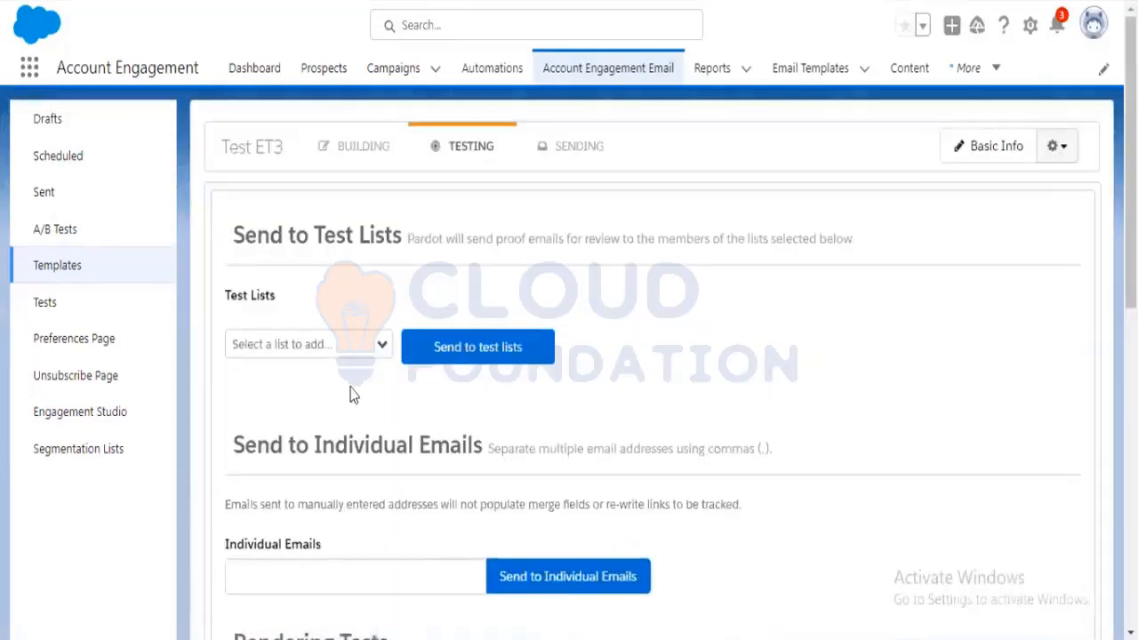
# Select "Email Test list for internal employee" as the test list for sending Test ET3 and check its member count
pyautogui.click(355, 353)
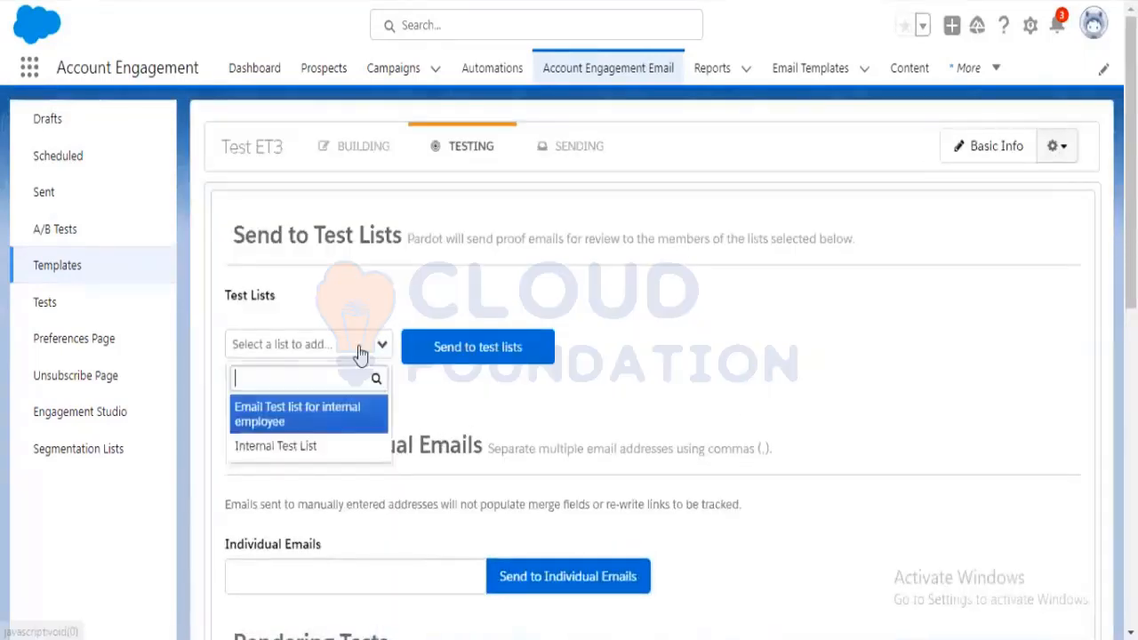
pyautogui.click(334, 429)
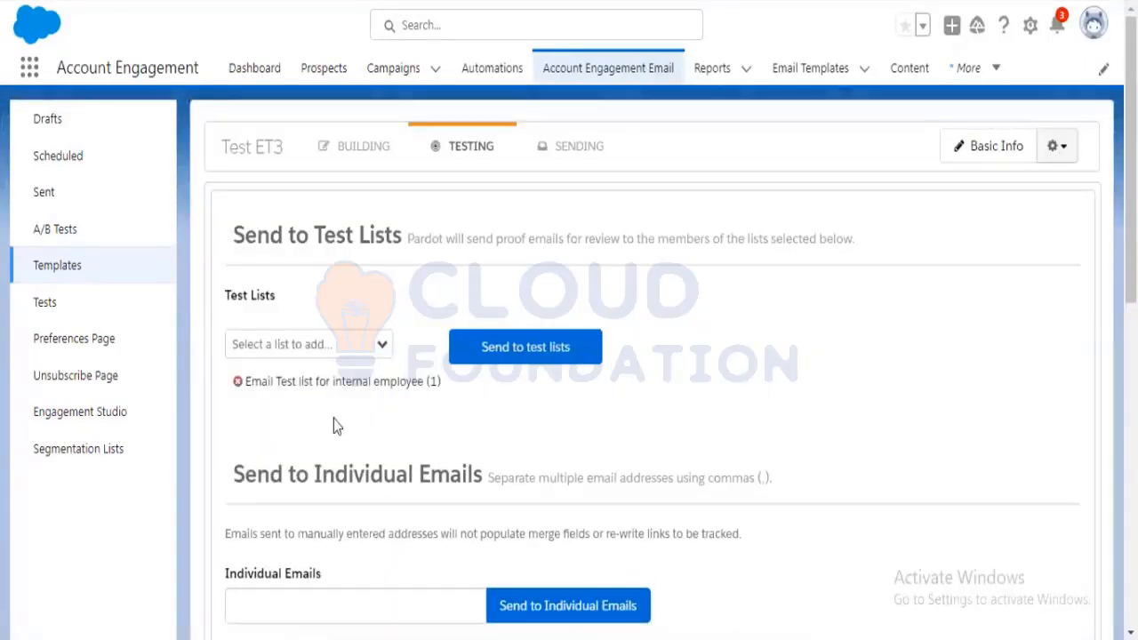
pyautogui.moveTo(431, 382); pyautogui.dragTo(441, 382)
pyautogui.click(455, 399)
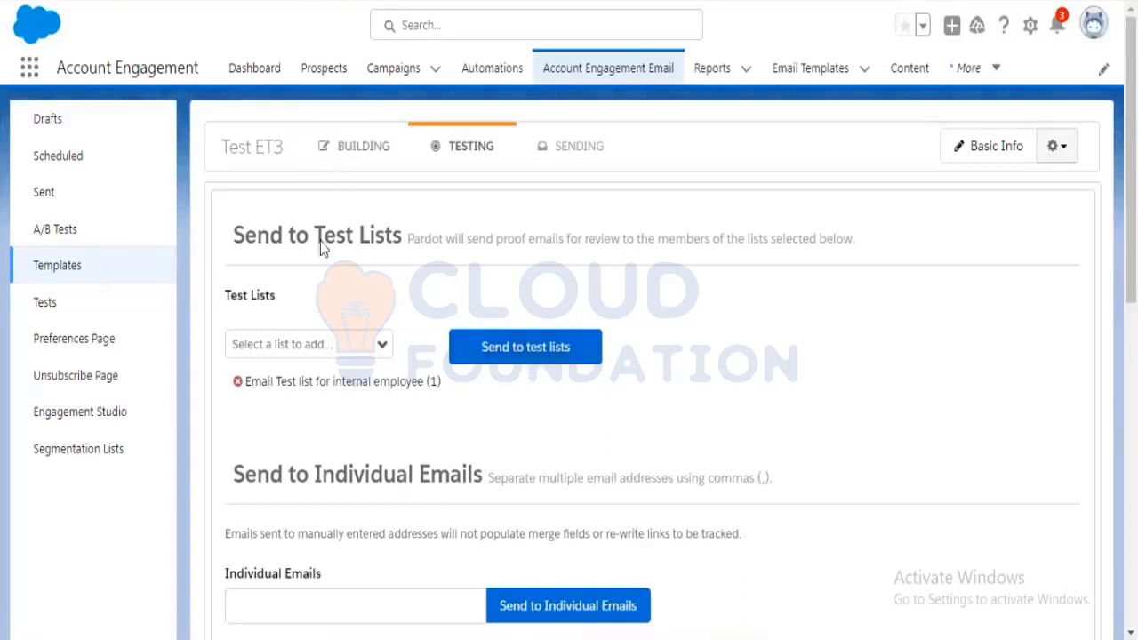
# Open the building stage of Test ET3 and review the email's merge fields and body content
pyautogui.click(367, 149)
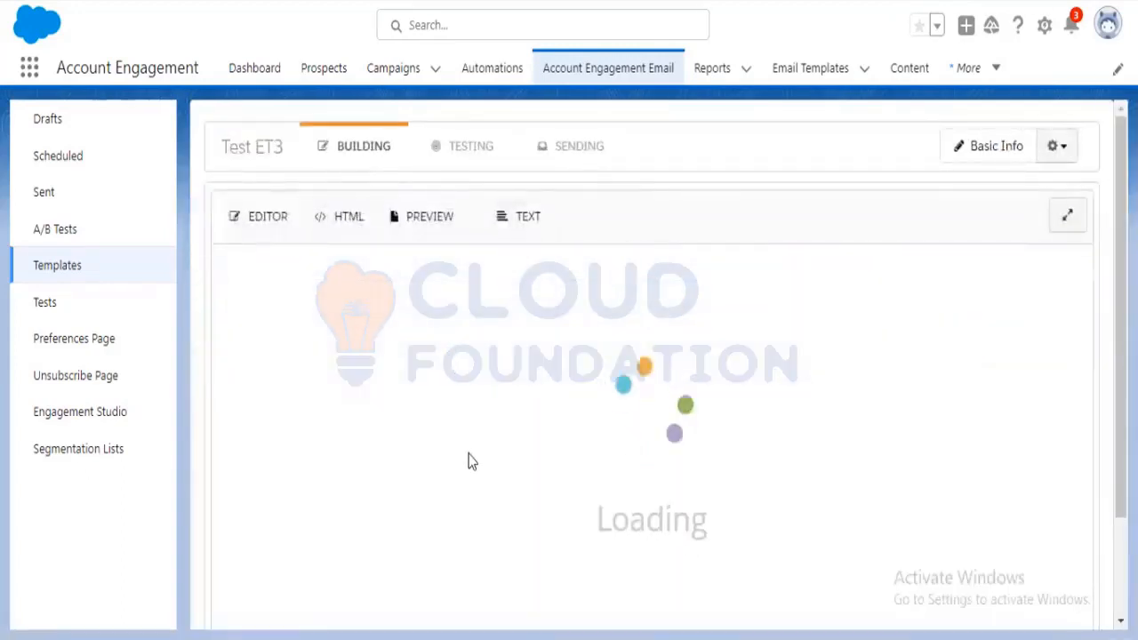
pyautogui.scroll(-1, 478, 465)
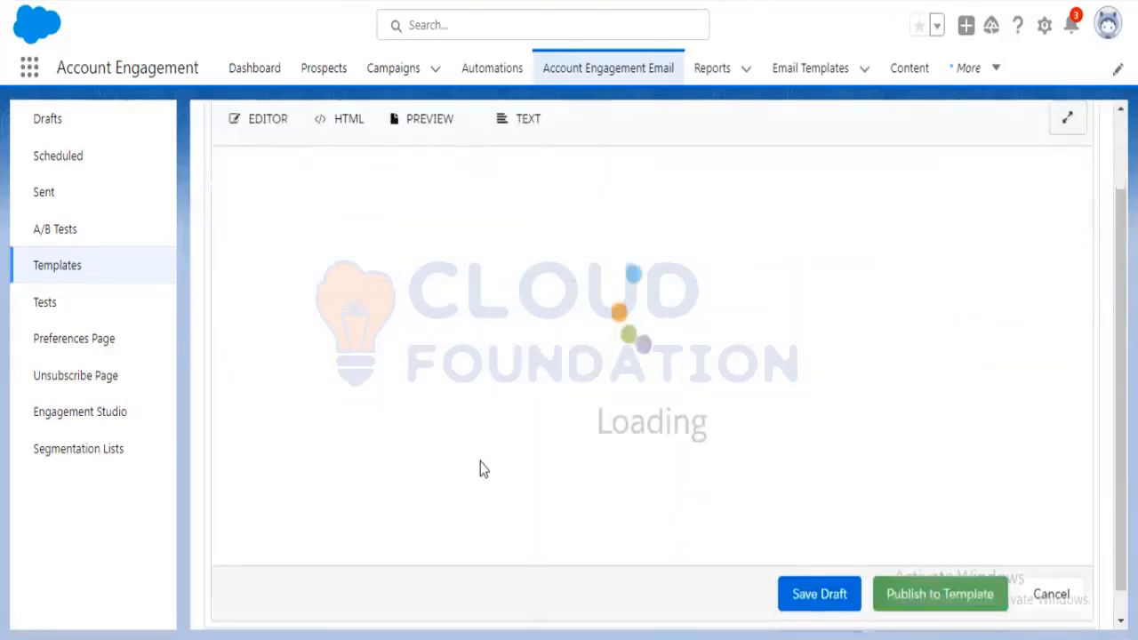
pyautogui.scroll(1, 480, 462)
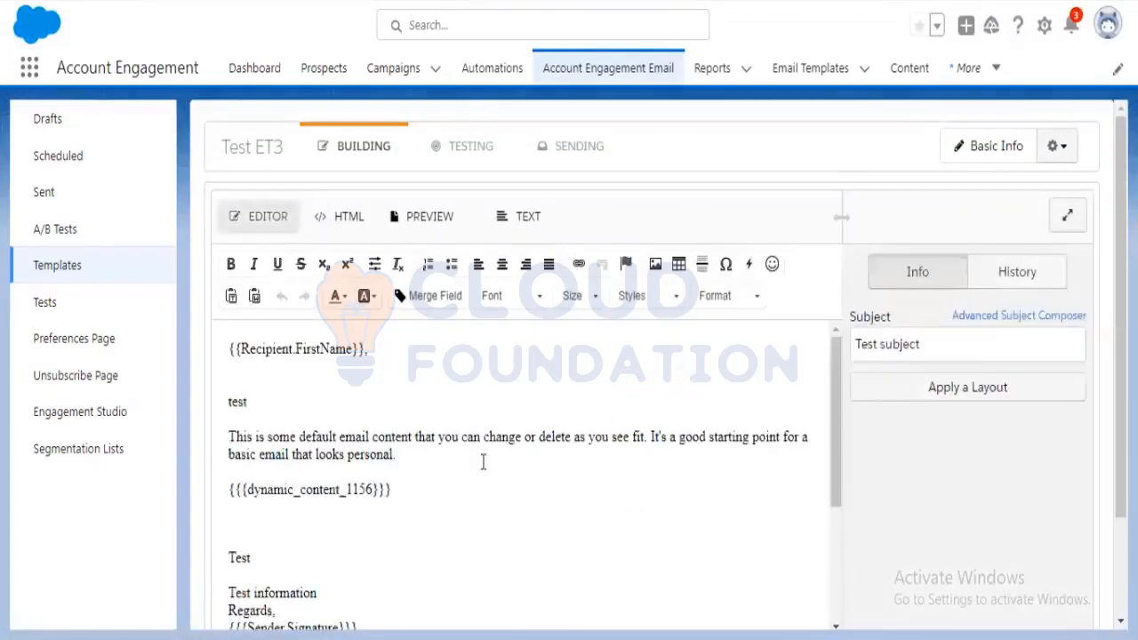
pyautogui.scroll(-1, 483, 461)
pyautogui.scroll(1, 483, 462)
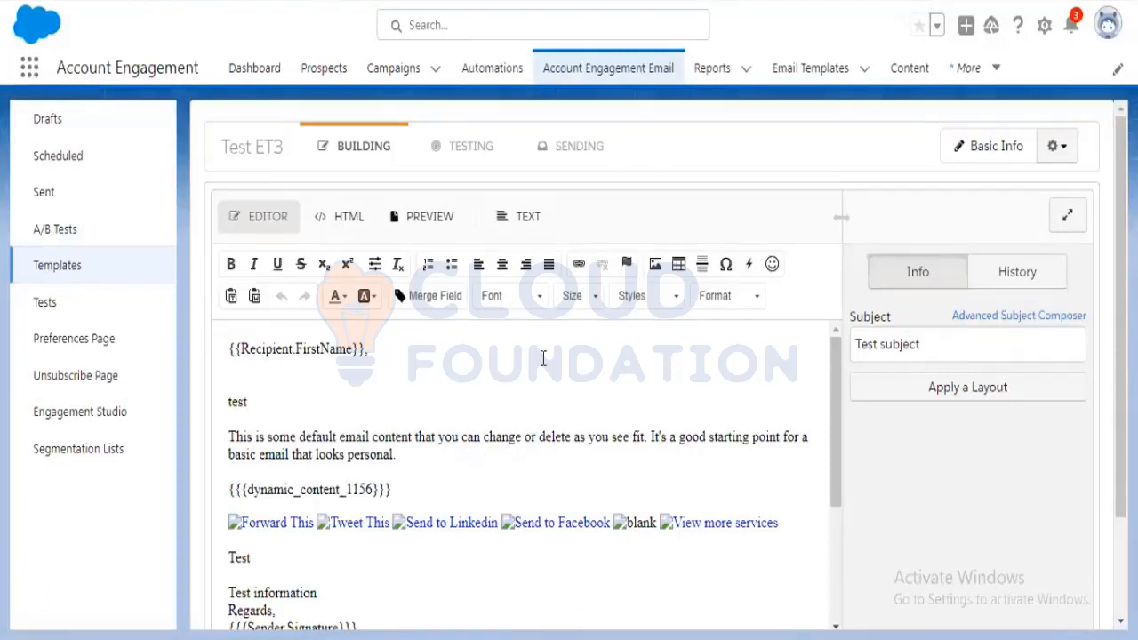
# Check the testing stage of Test ET3 and return to its building stage
pyautogui.click(483, 157)
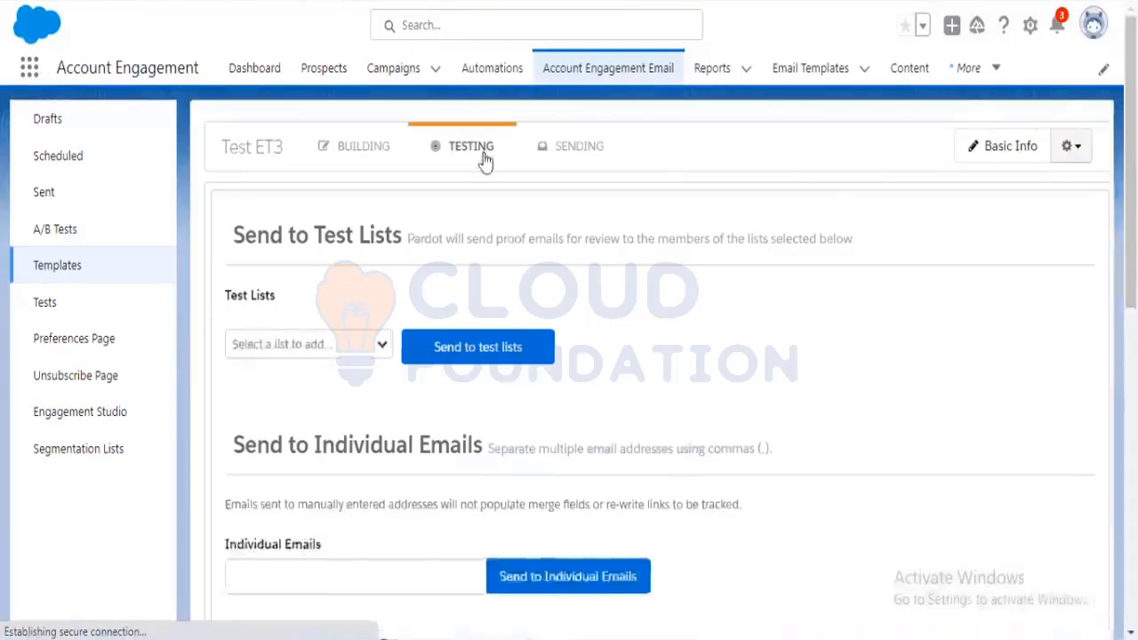
pyautogui.click(367, 156)
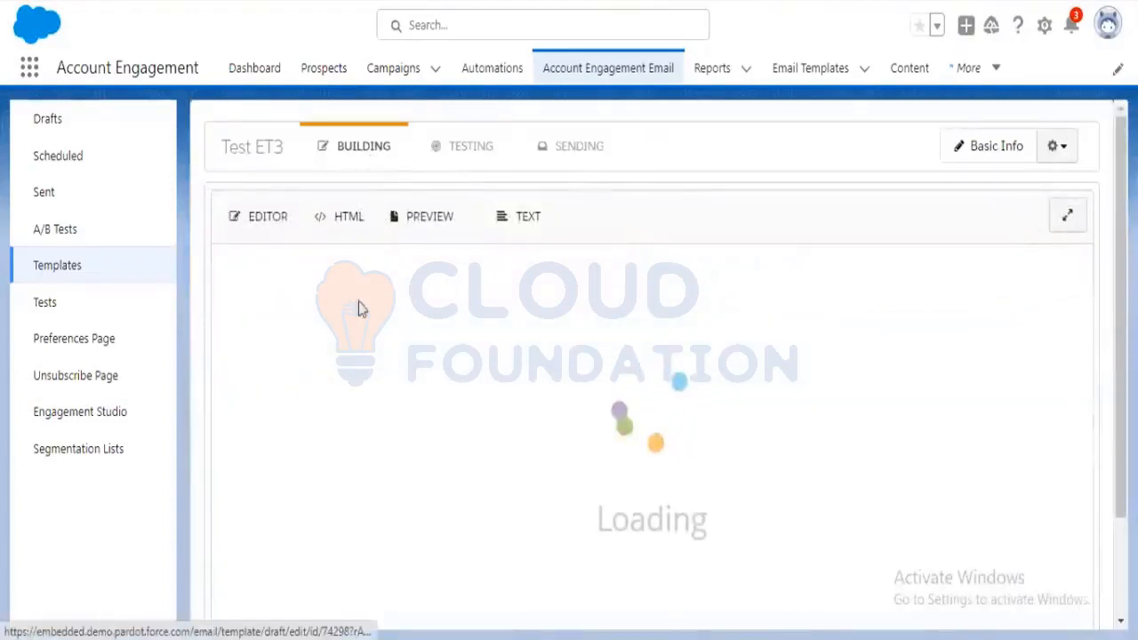
# Start a new segmentation list and name it "Test Dynamic List"
pyautogui.click(178, 2)
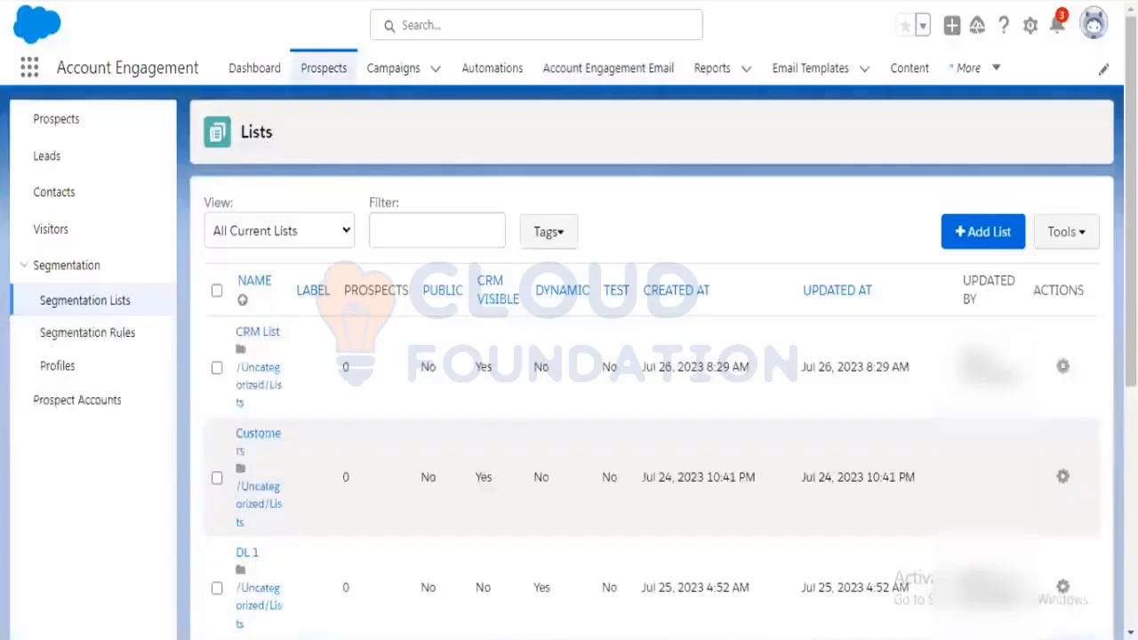
pyautogui.click(996, 245)
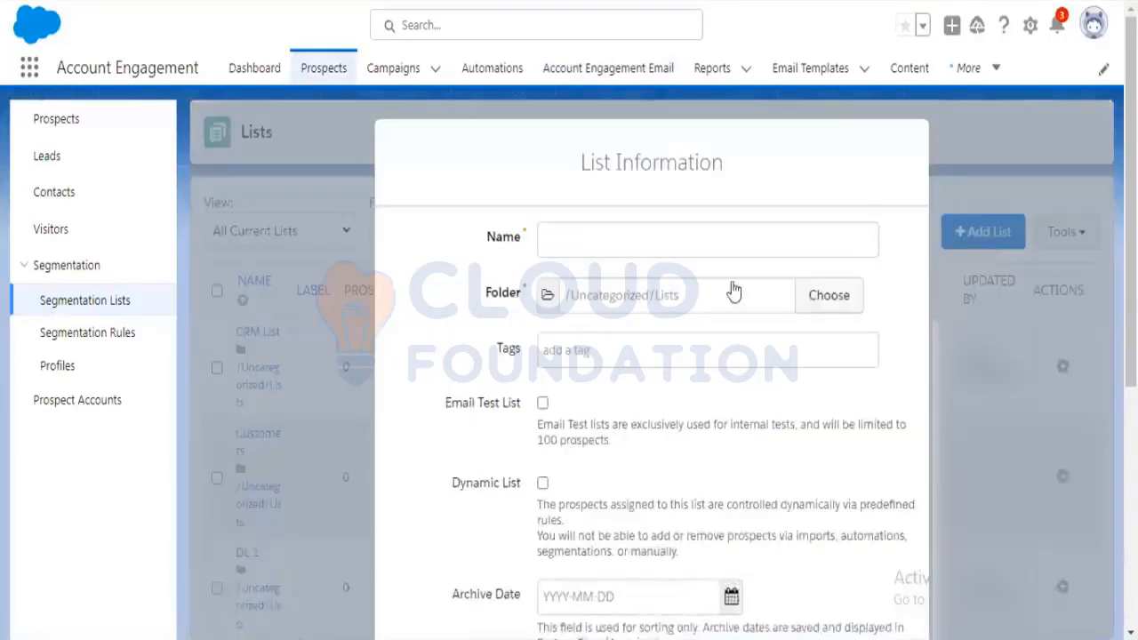
pyautogui.click(719, 246)
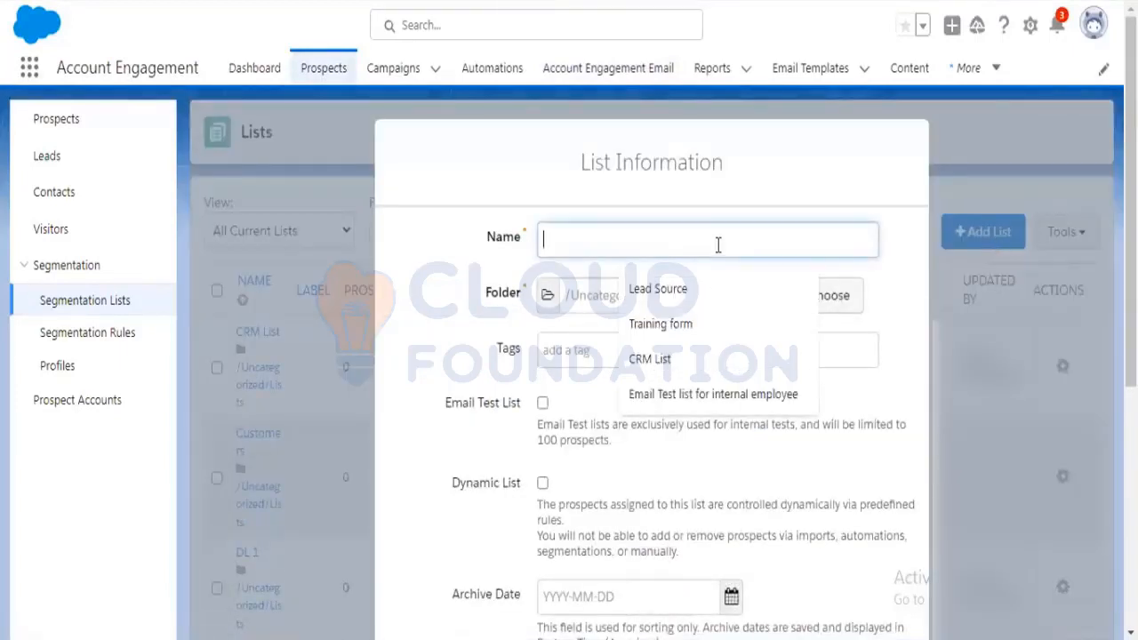
pyautogui.scroll(-3, 432, 501)
pyautogui.scroll(3, 553, 414)
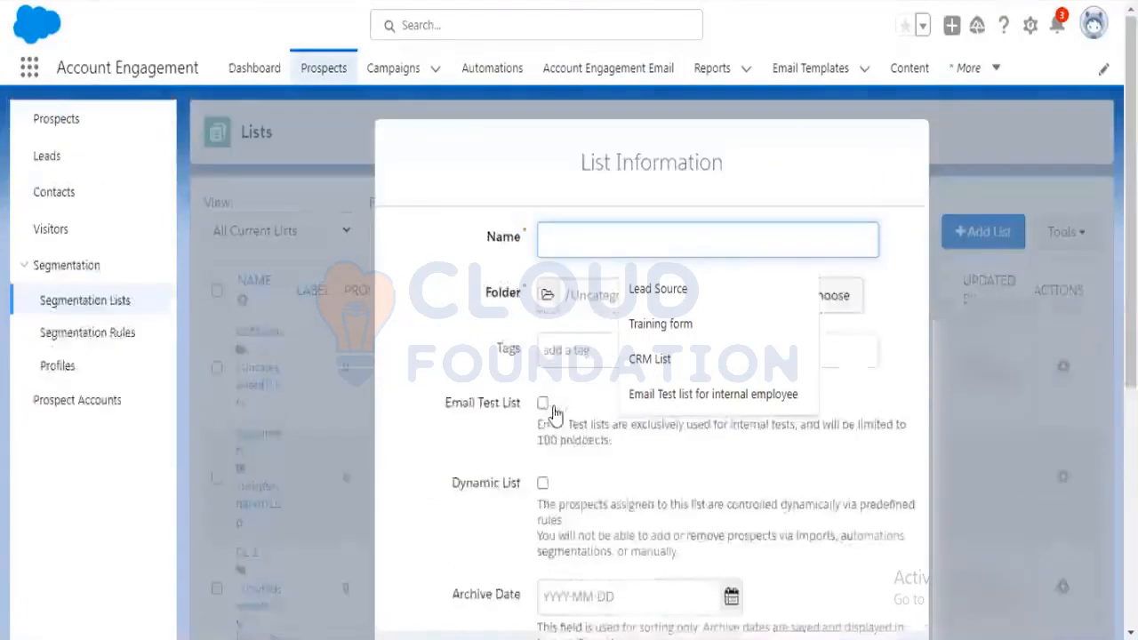
pyautogui.write('Dy')
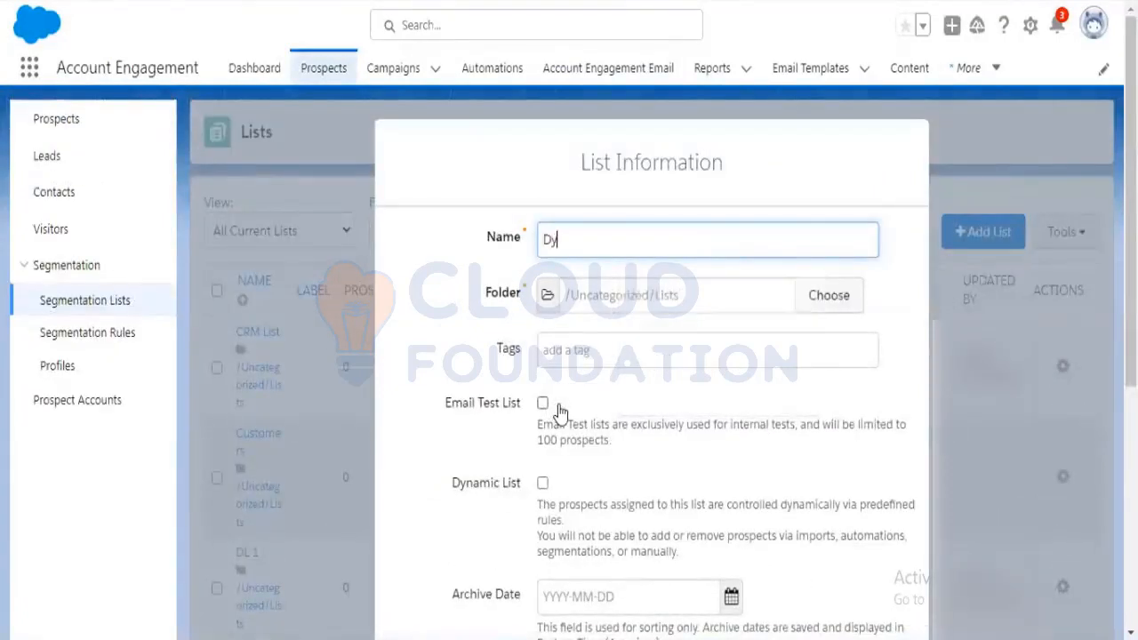
pyautogui.write('namic List')
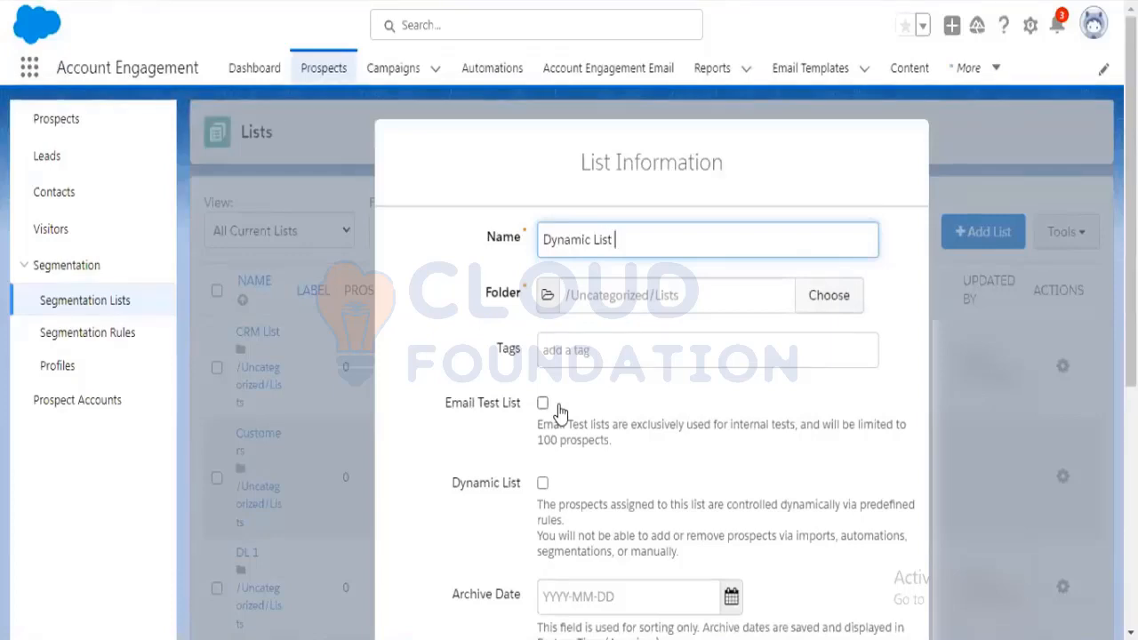
pyautogui.press('Left')
pyautogui.press('Left')
pyautogui.press('Left')
pyautogui.press('Left')
pyautogui.press('Left')
pyautogui.press('Left')
pyautogui.press('Left')
pyautogui.press('Left')
pyautogui.press('Left')
pyautogui.press('Left')
pyautogui.press('Left')
pyautogui.write('Test')
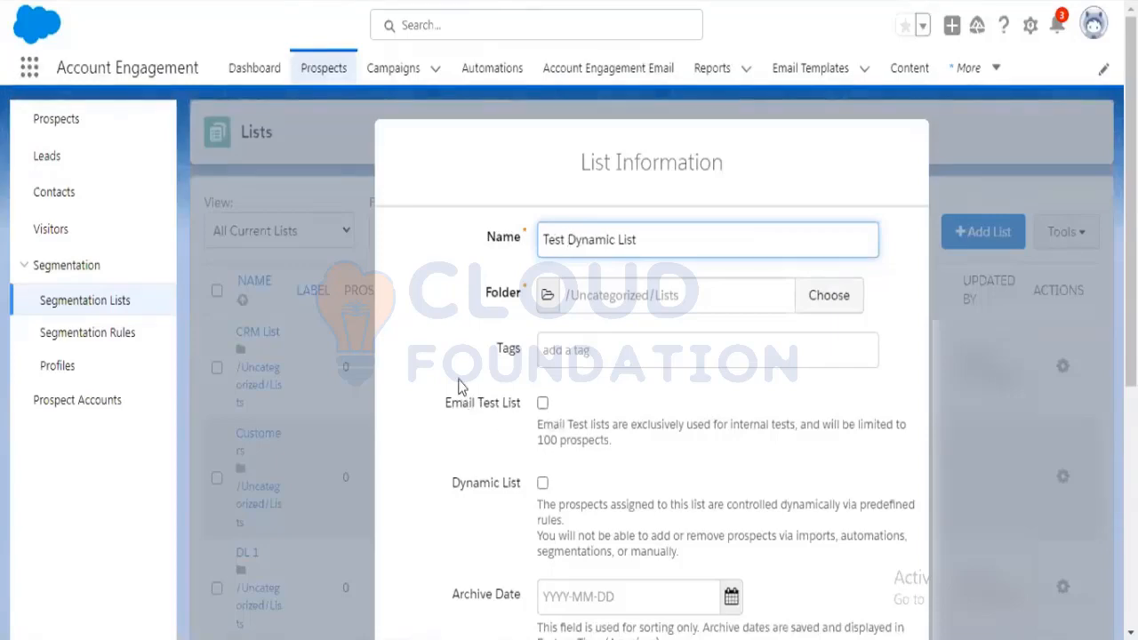
# Make the new list a dynamic list and proceed to setting its rules
pyautogui.scroll(-2, 463, 391)
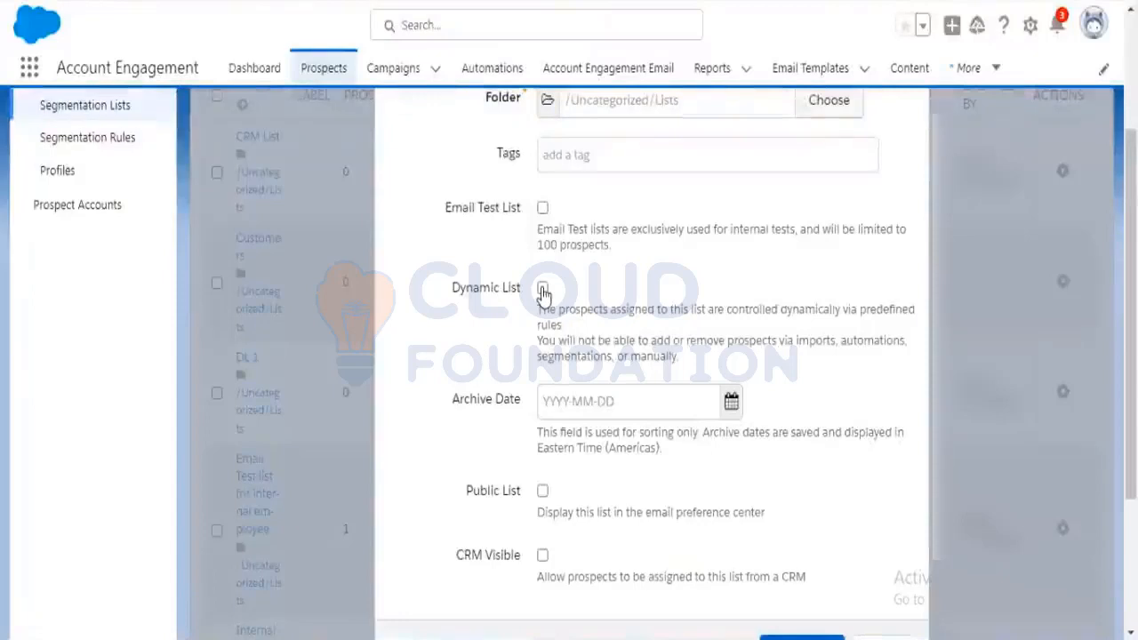
pyautogui.click(542, 289)
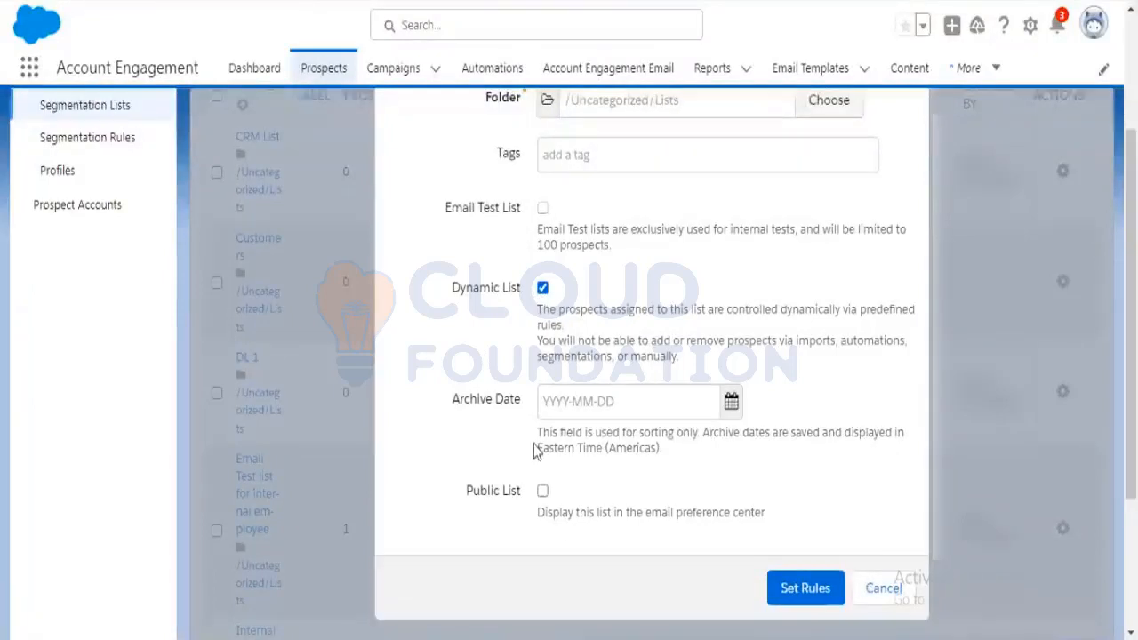
pyautogui.click(795, 603)
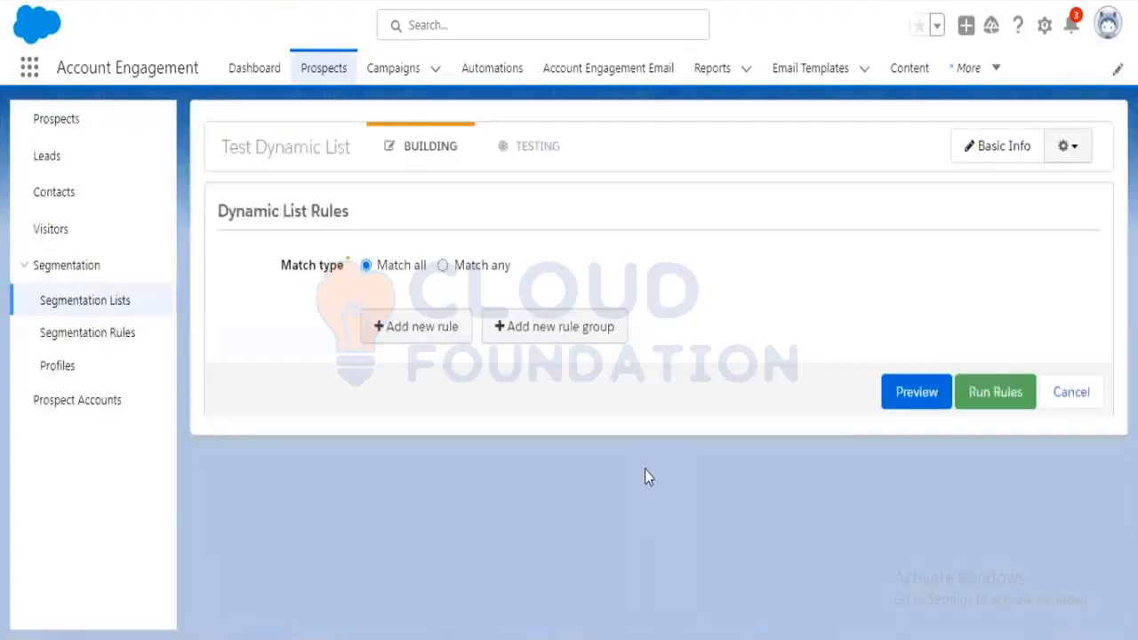
# Add a rule matching prospects for whom the prospect form "LP form" was completed successfully
pyautogui.click(446, 341)
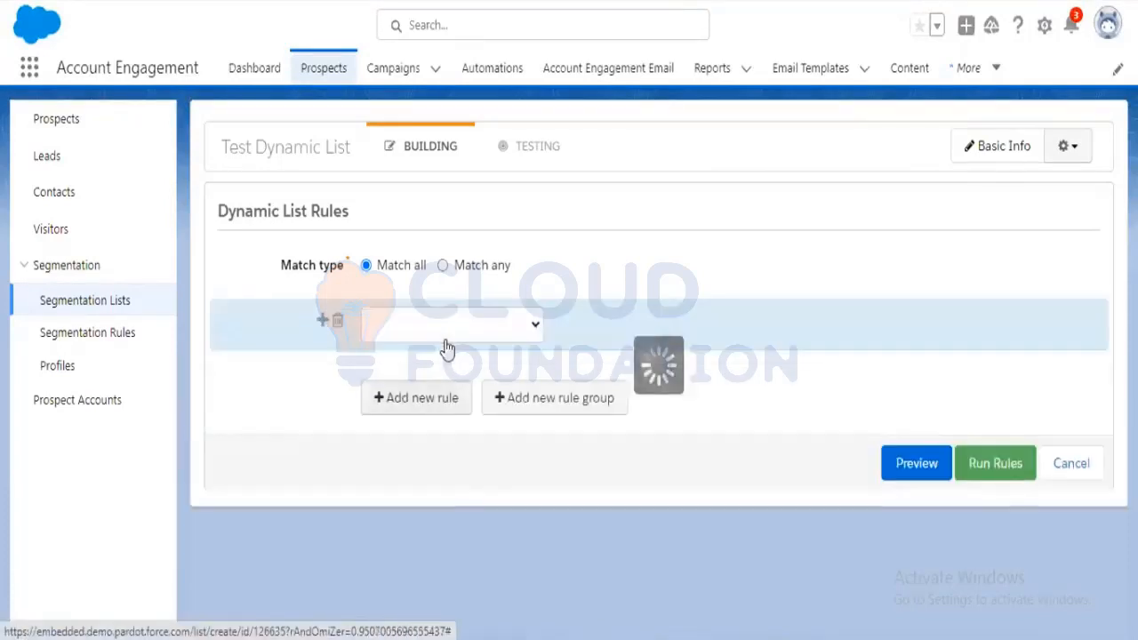
pyautogui.click(535, 336)
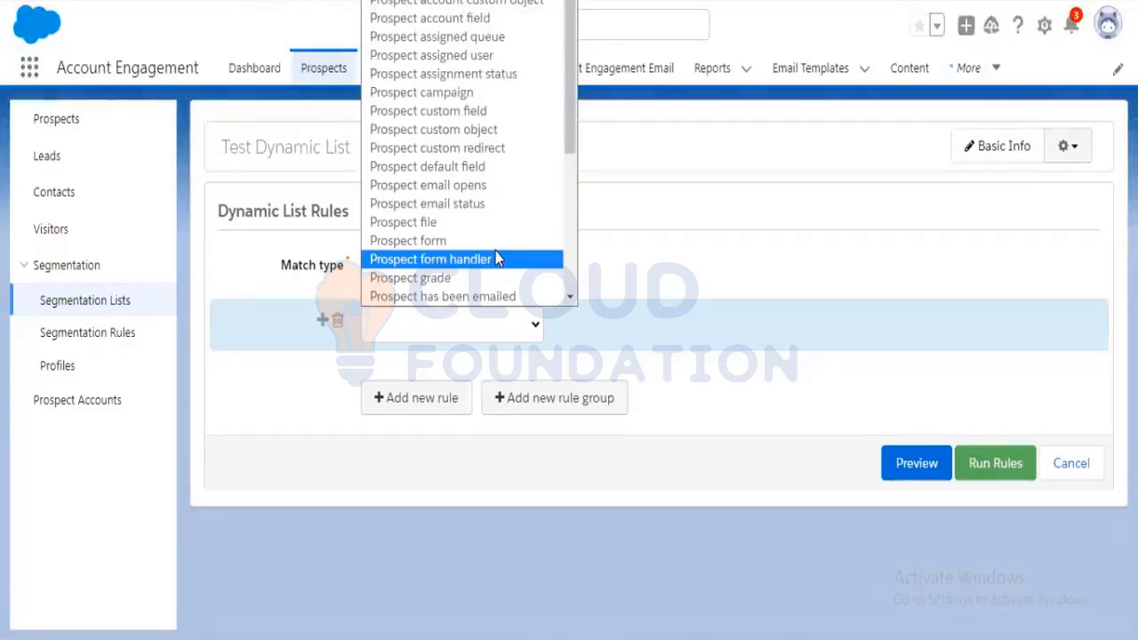
pyautogui.click(471, 241)
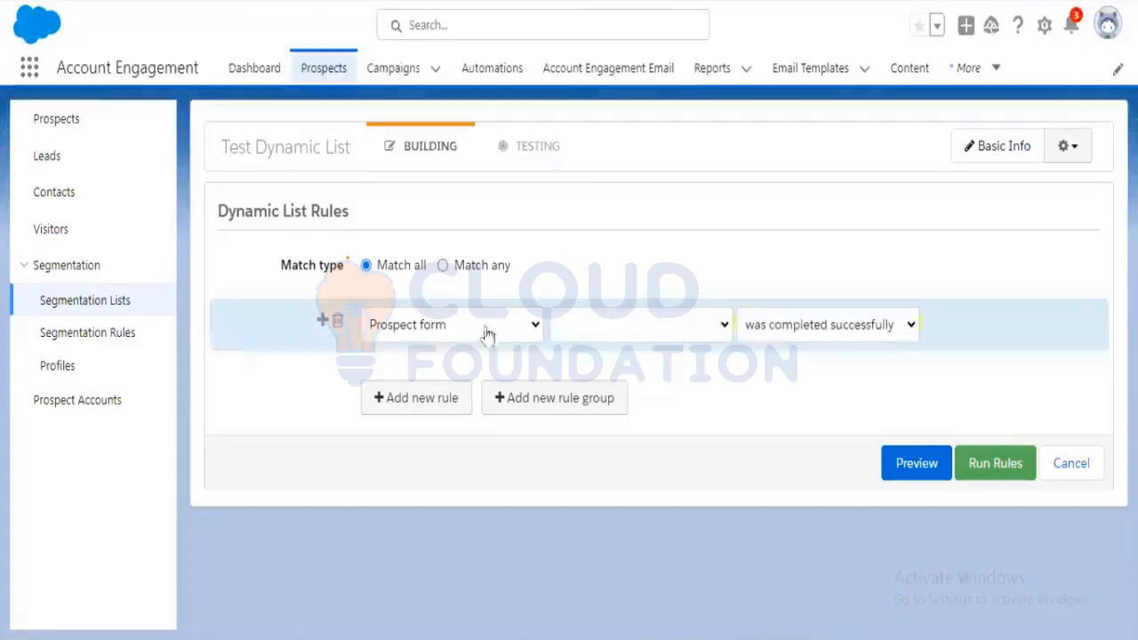
pyautogui.click(698, 336)
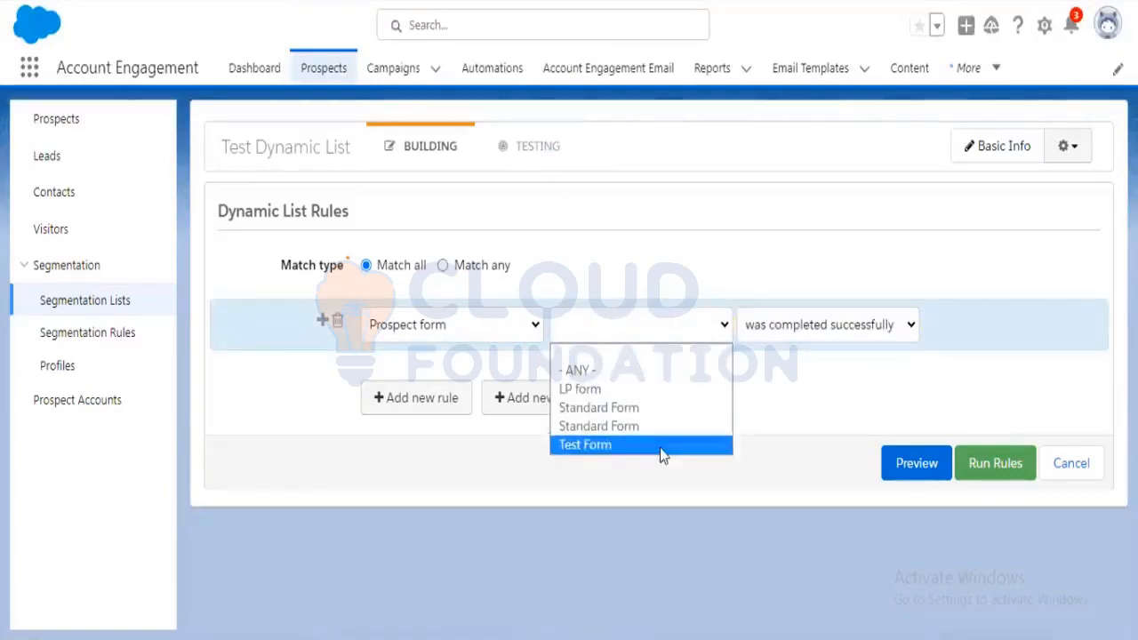
pyautogui.click(613, 388)
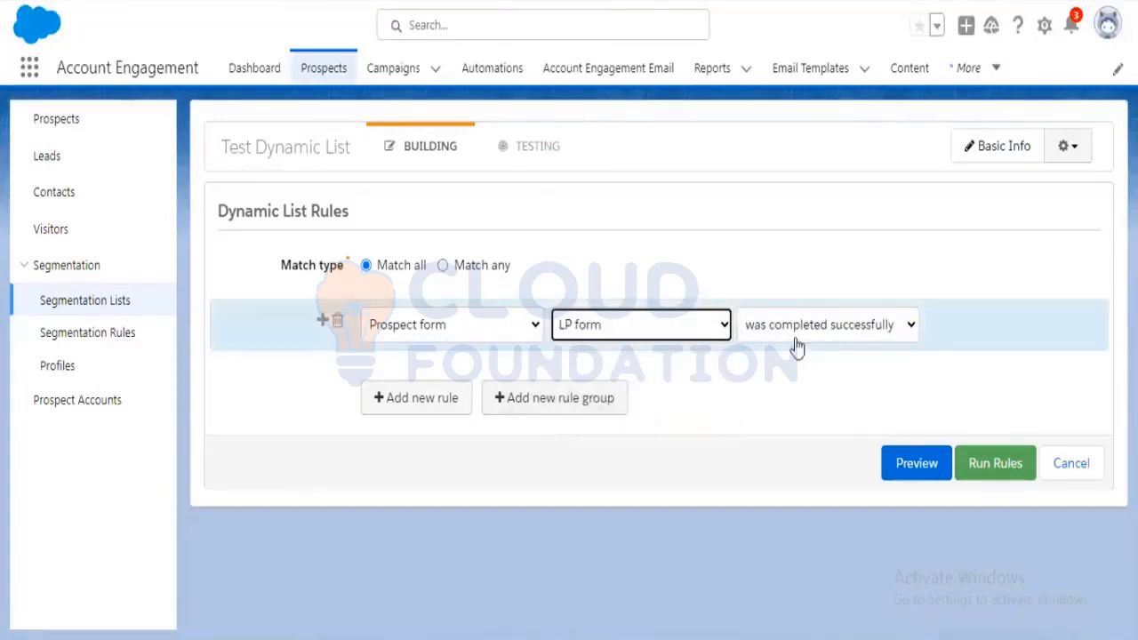
pyautogui.click(685, 410)
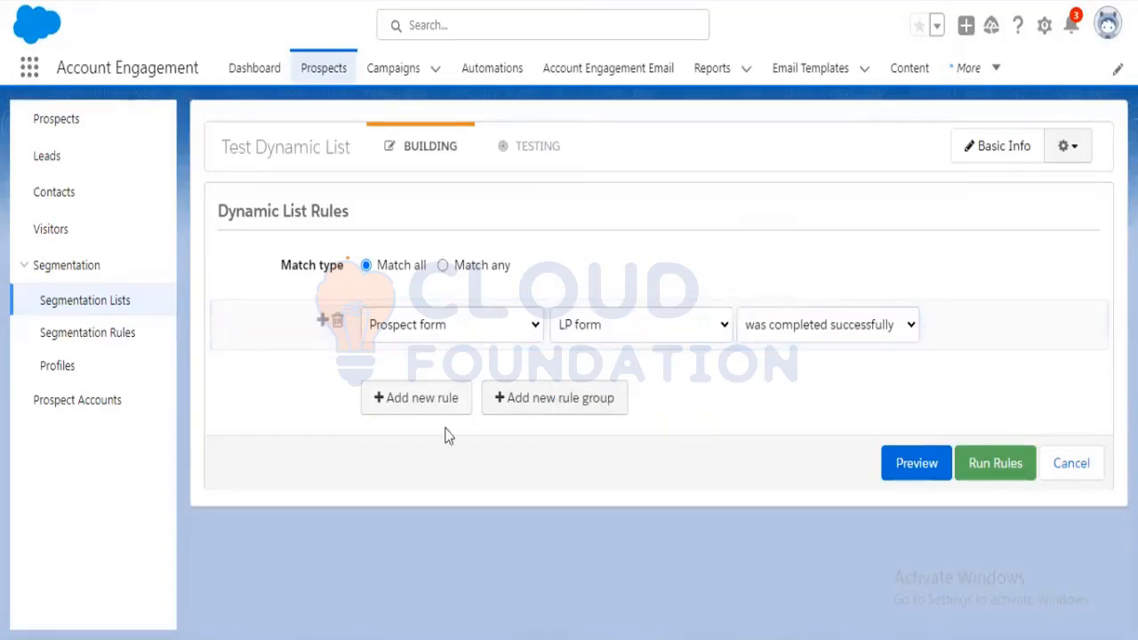
# Add a second rule requiring the prospect score to be greater than 100
pyautogui.click(445, 408)
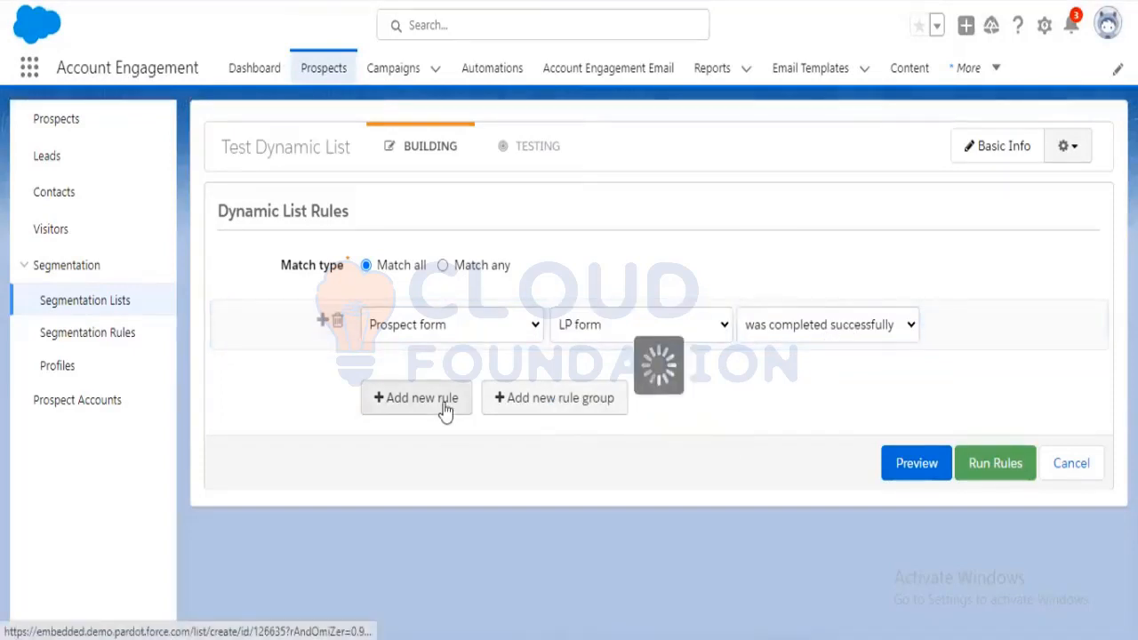
pyautogui.click(477, 426)
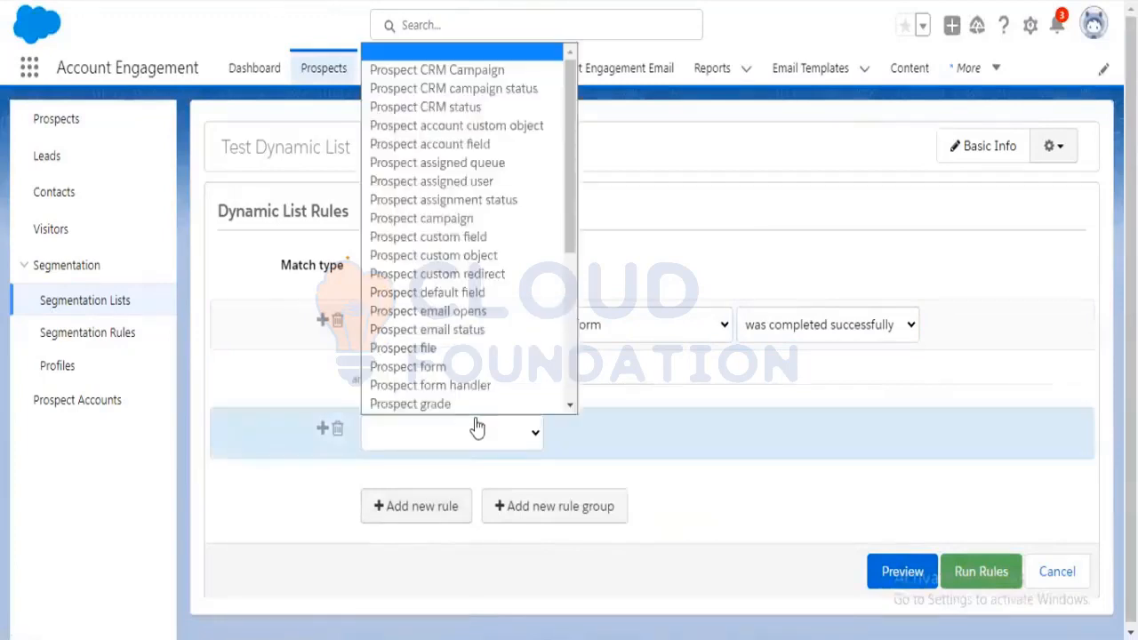
pyautogui.scroll(-1, 475, 406)
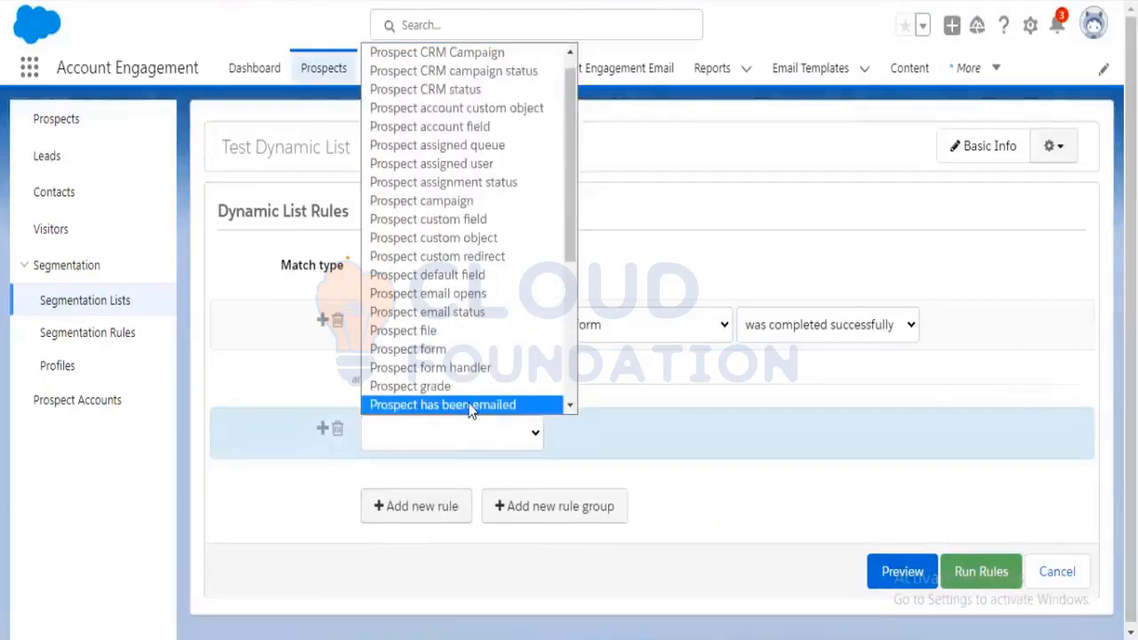
pyautogui.scroll(-5, 456, 360)
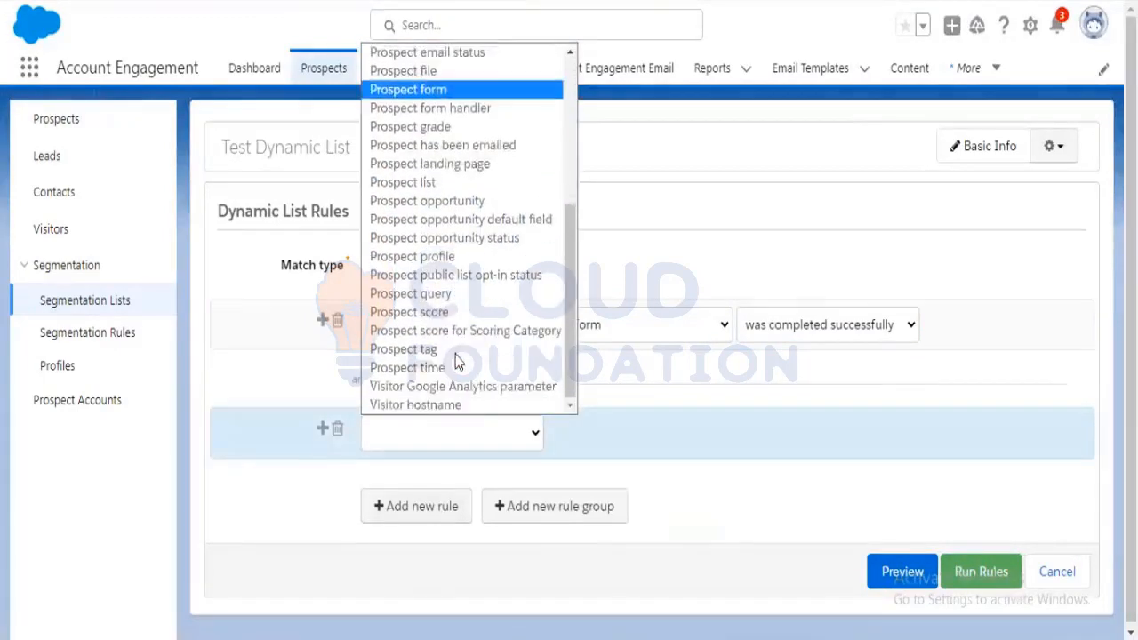
pyautogui.click(413, 314)
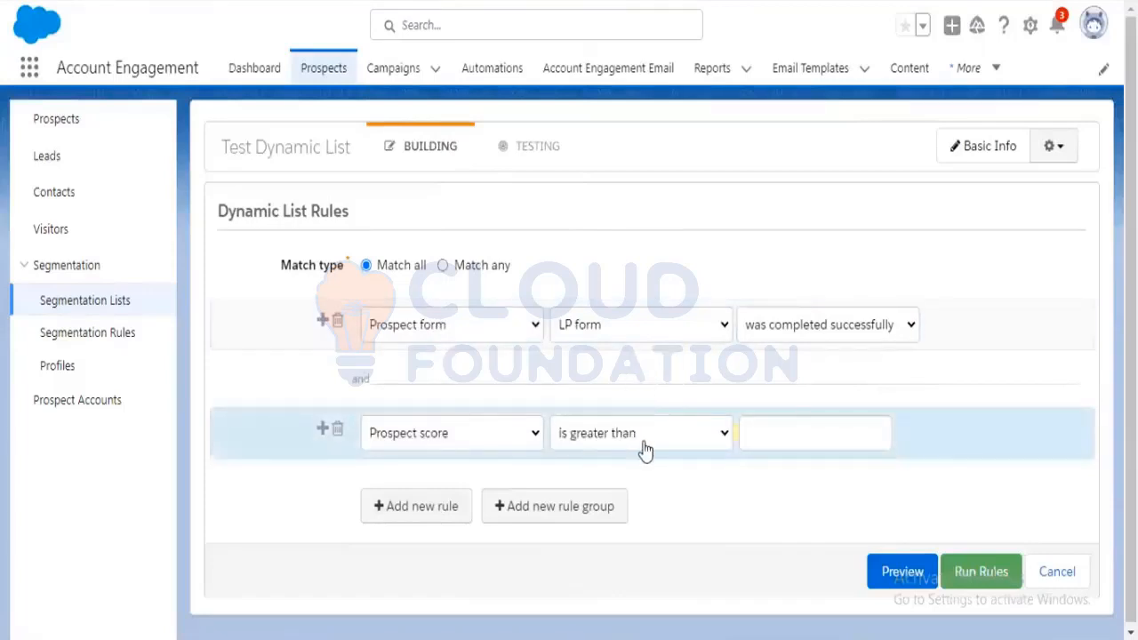
pyautogui.click(795, 436)
pyautogui.write('100')
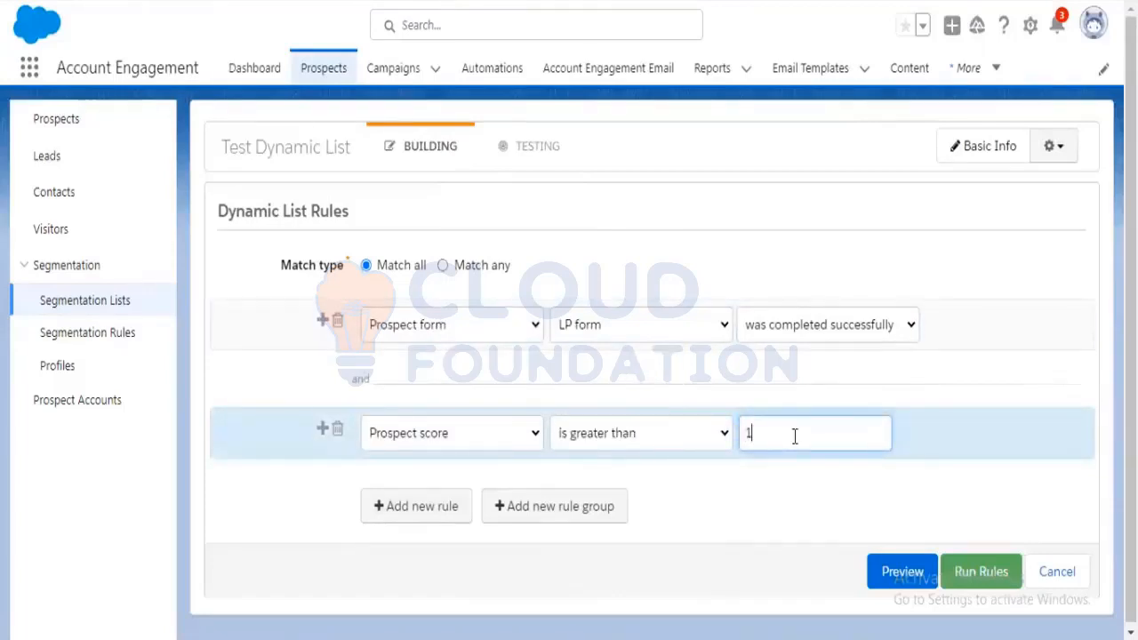
pyautogui.click(852, 469)
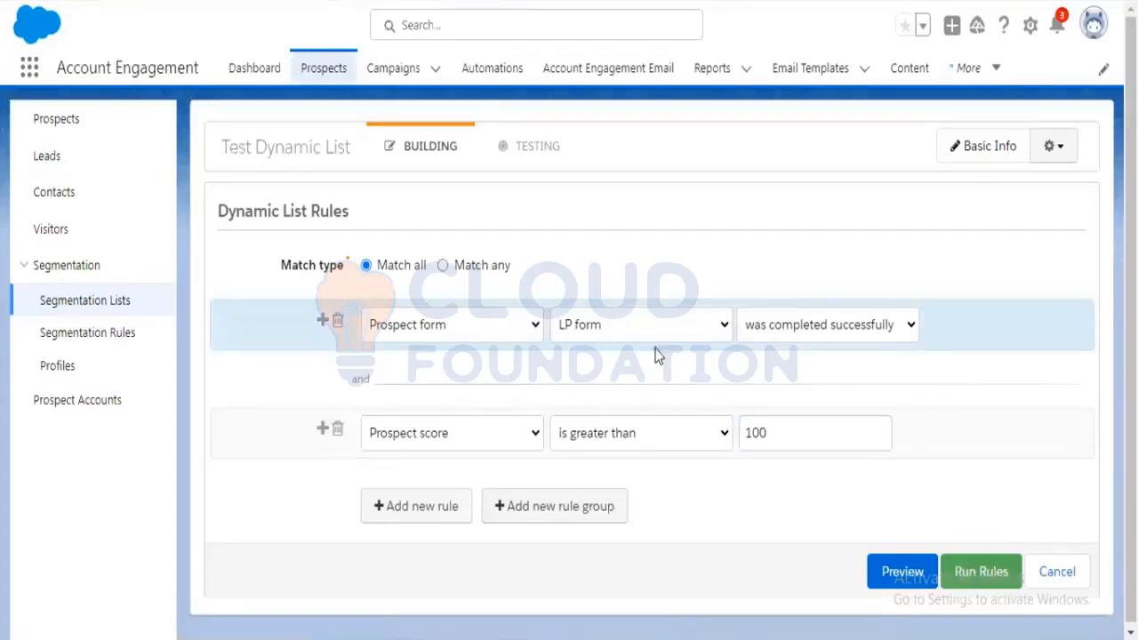
# Switch the match type between Match any and Match all to compare the connector between the two rules, ending on Match all
pyautogui.click(443, 266)
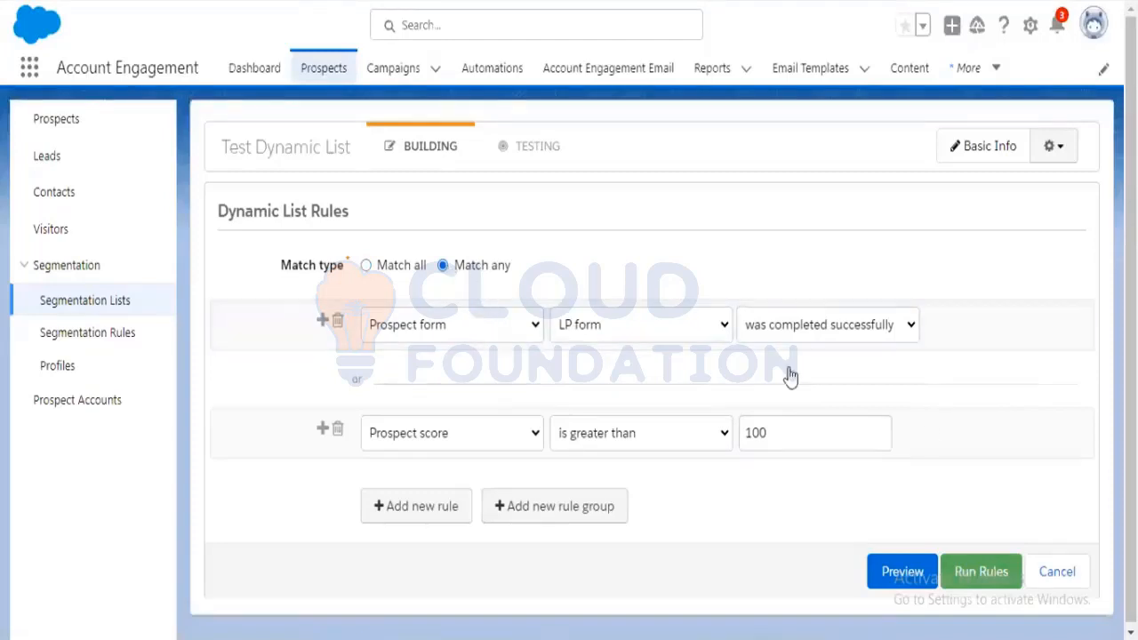
pyautogui.click(398, 279)
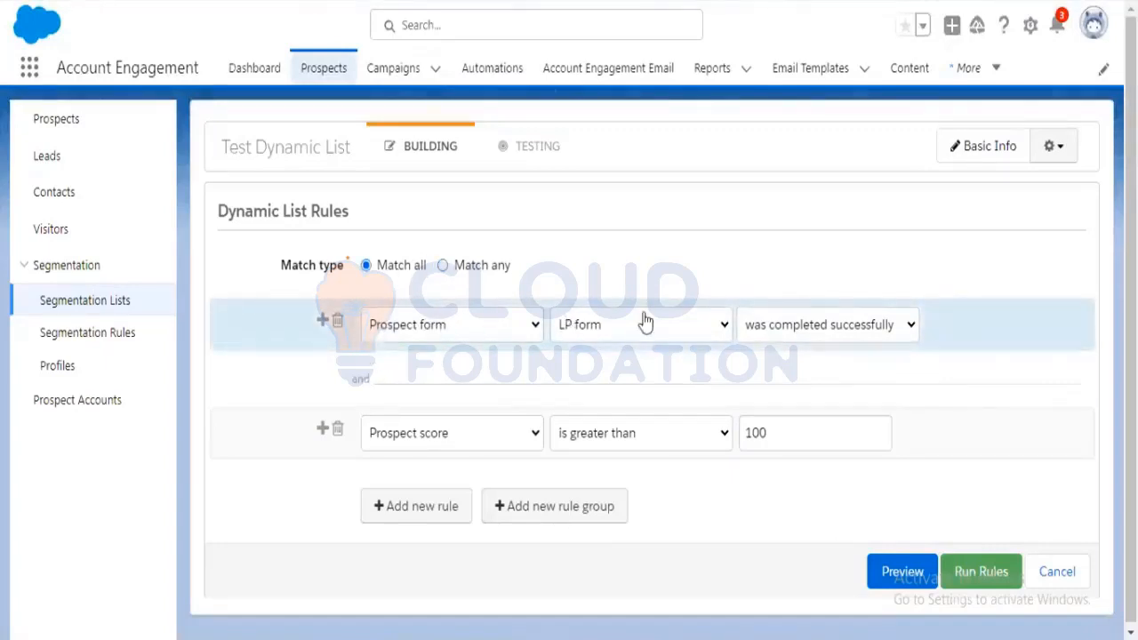
pyautogui.moveTo(352, 378); pyautogui.dragTo(367, 379)
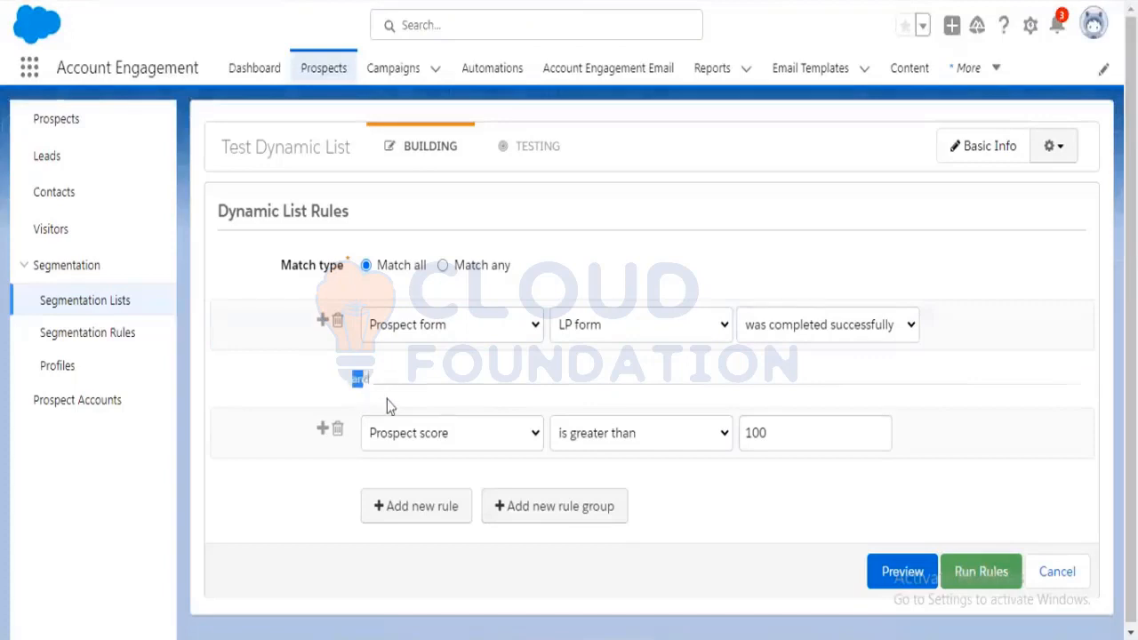
pyautogui.click(423, 382)
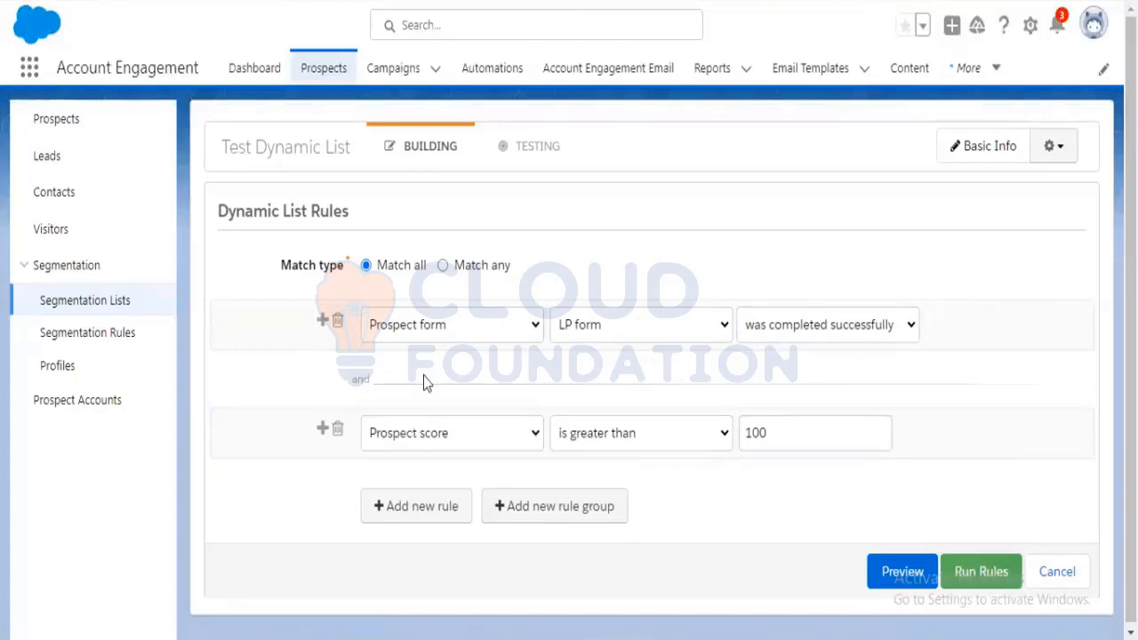
pyautogui.click(444, 268)
pyautogui.doubleClick(356, 380)
pyautogui.click(388, 266)
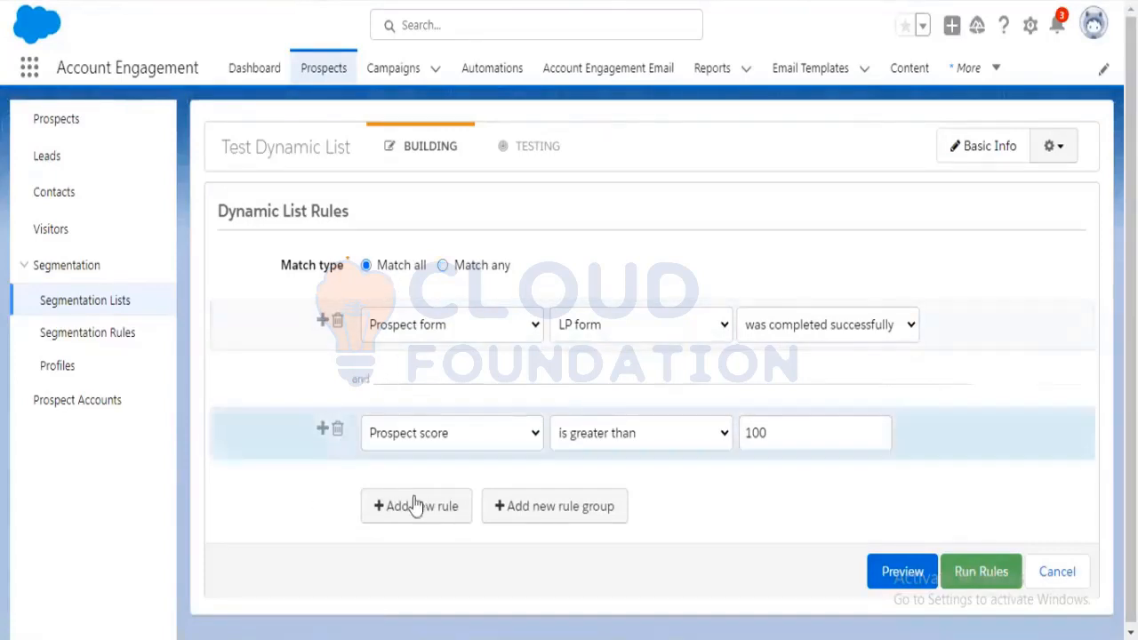
# Add a rule group whose first rule requires the prospect CRM status to be Contact
pyautogui.click(528, 521)
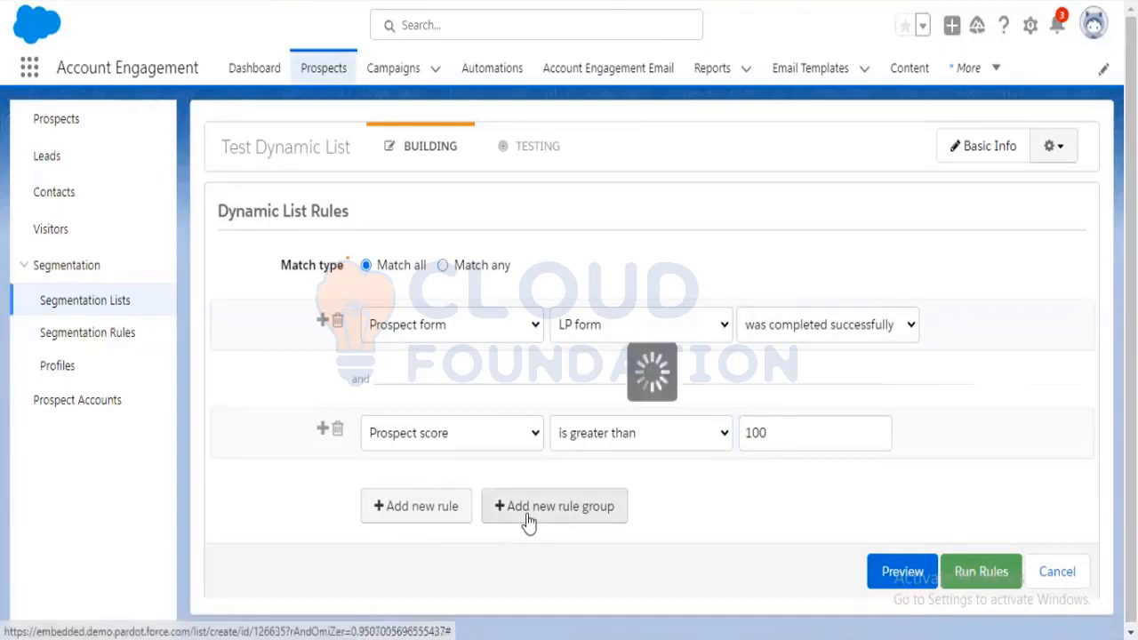
pyautogui.scroll(-3, 638, 364)
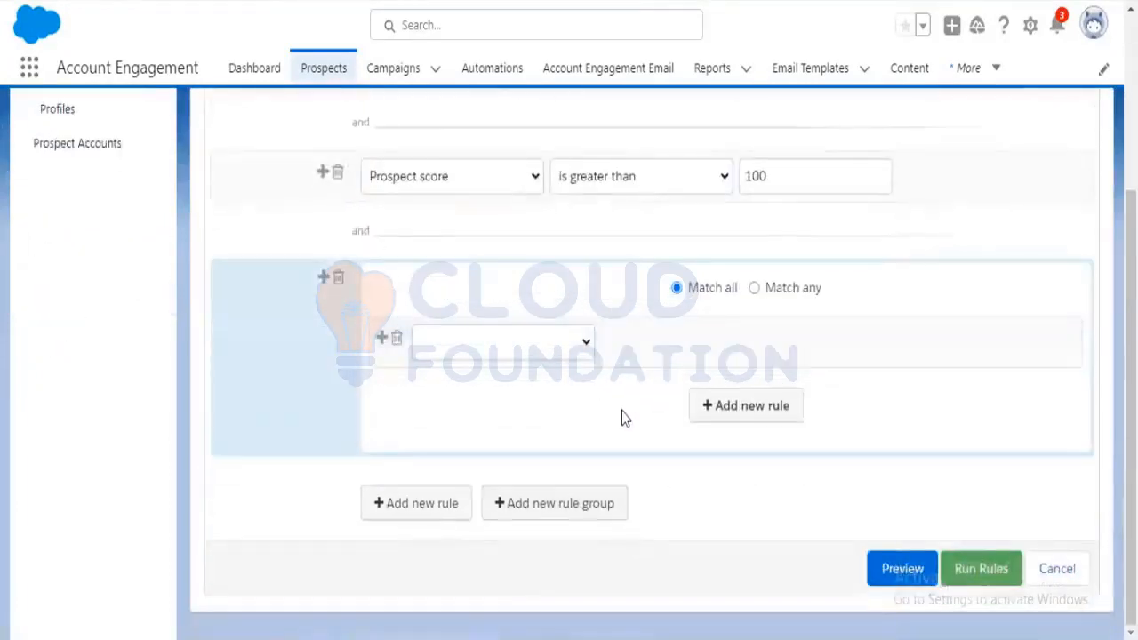
pyautogui.click(583, 354)
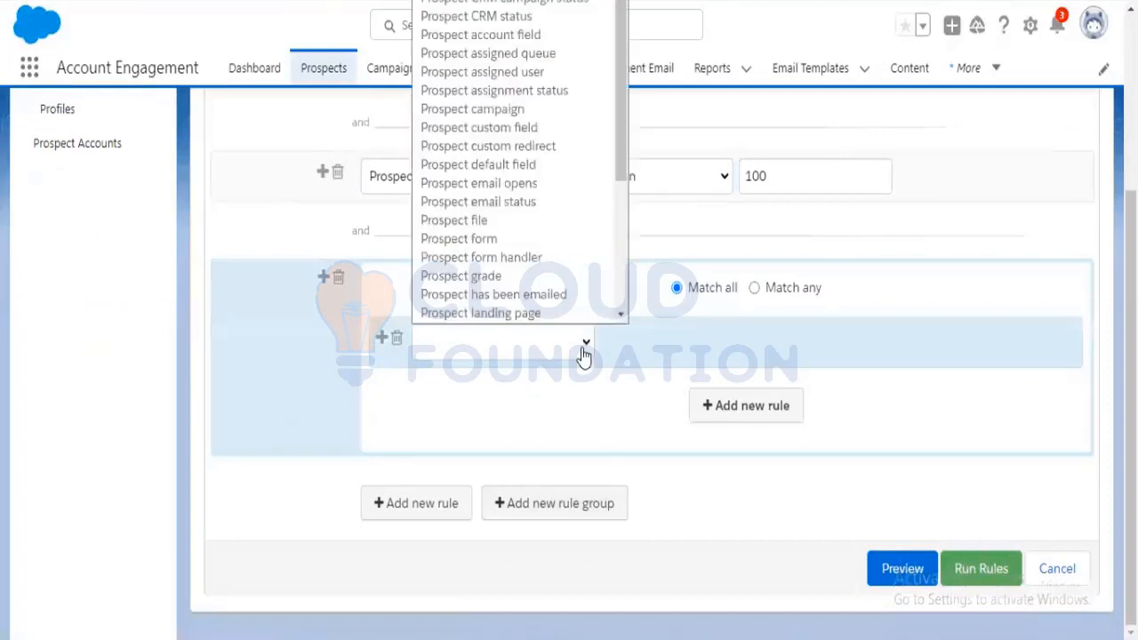
pyautogui.click(618, 415)
pyautogui.scroll(1, 608, 422)
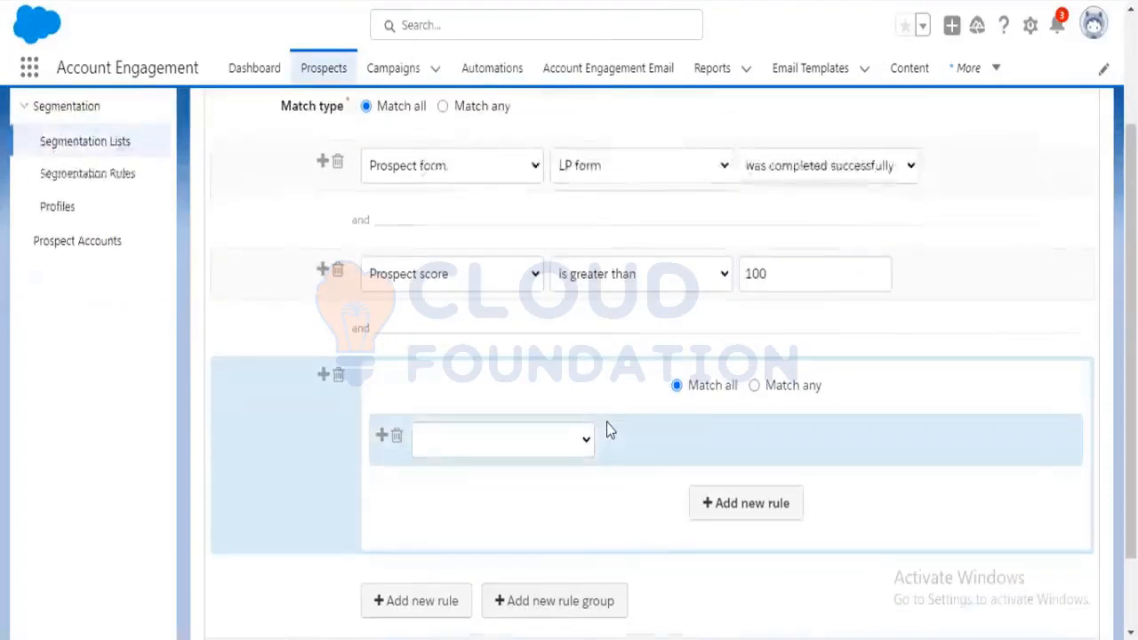
pyautogui.click(586, 454)
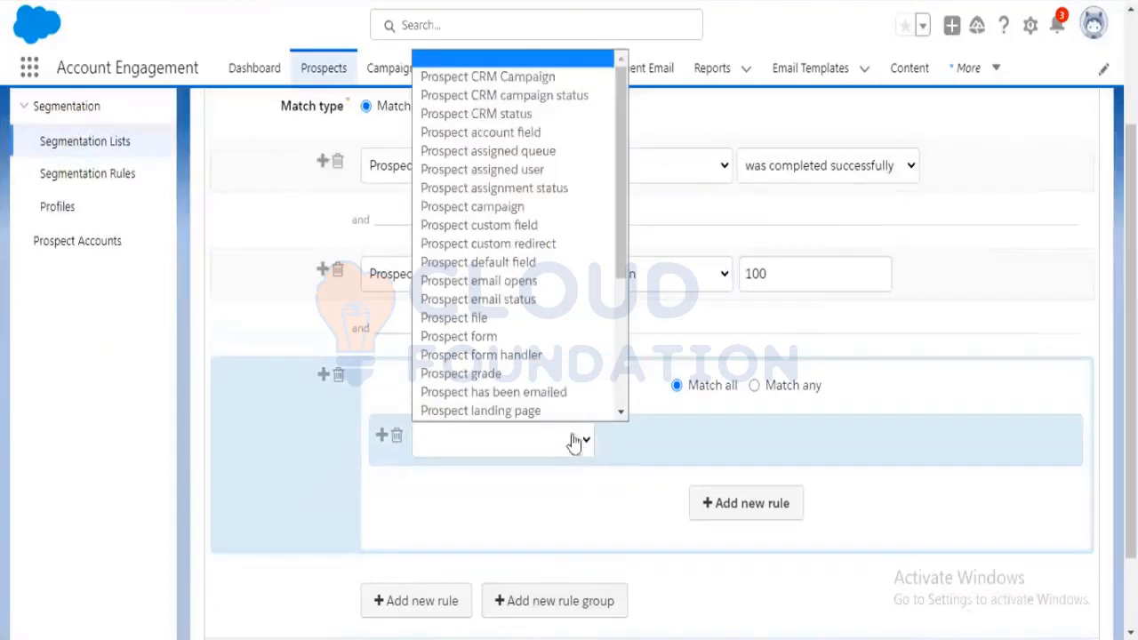
pyautogui.scroll(-5, 543, 378)
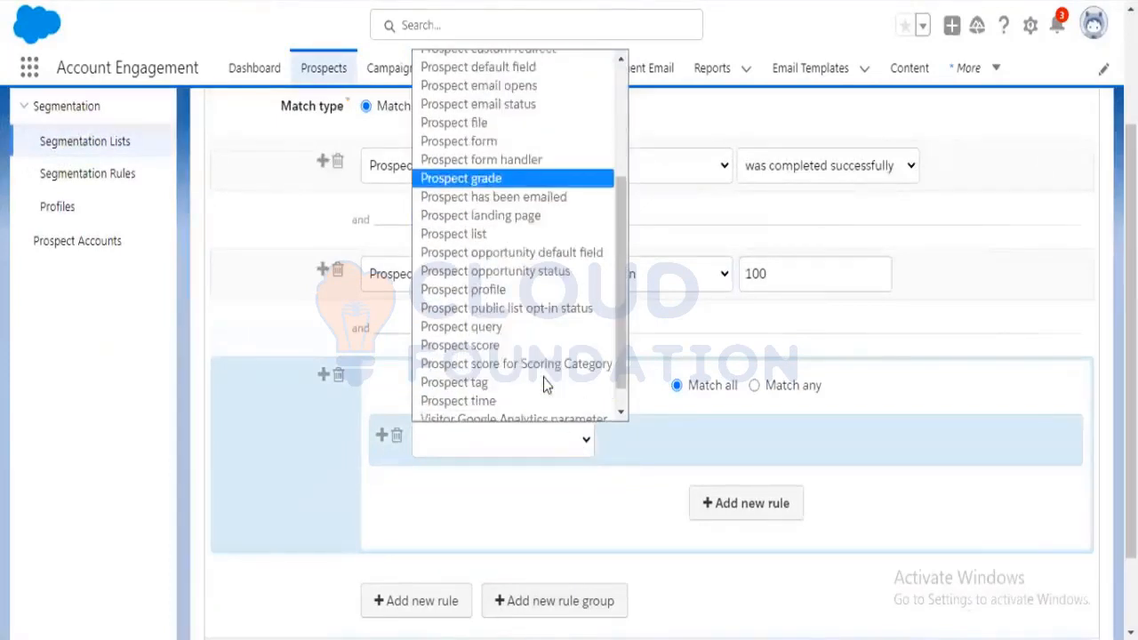
pyautogui.scroll(4, 543, 377)
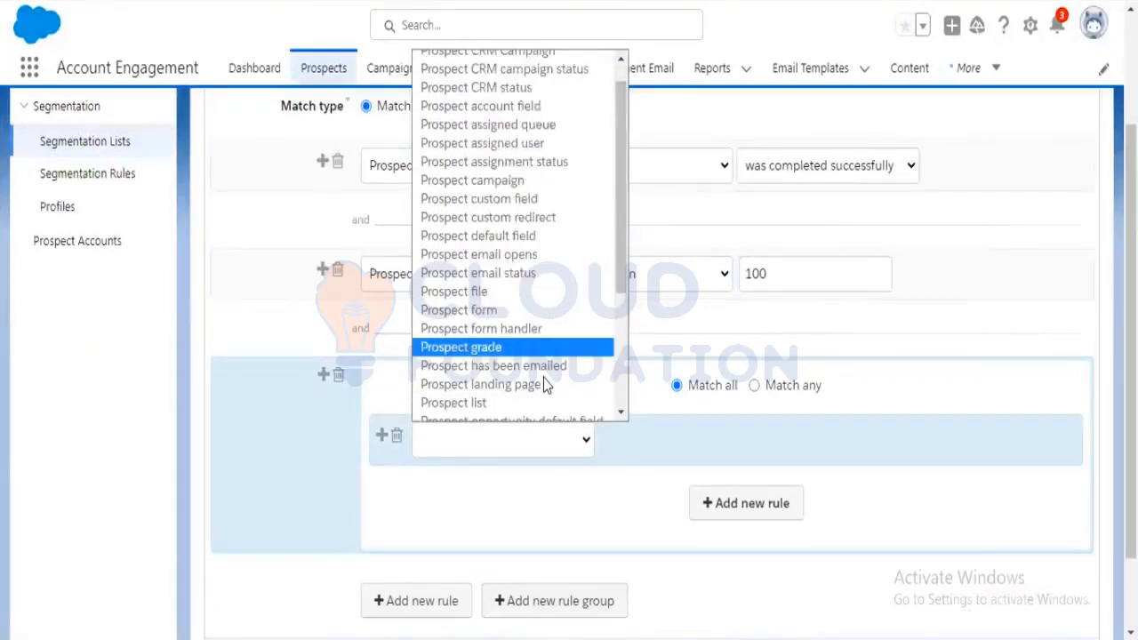
pyautogui.scroll(1, 543, 377)
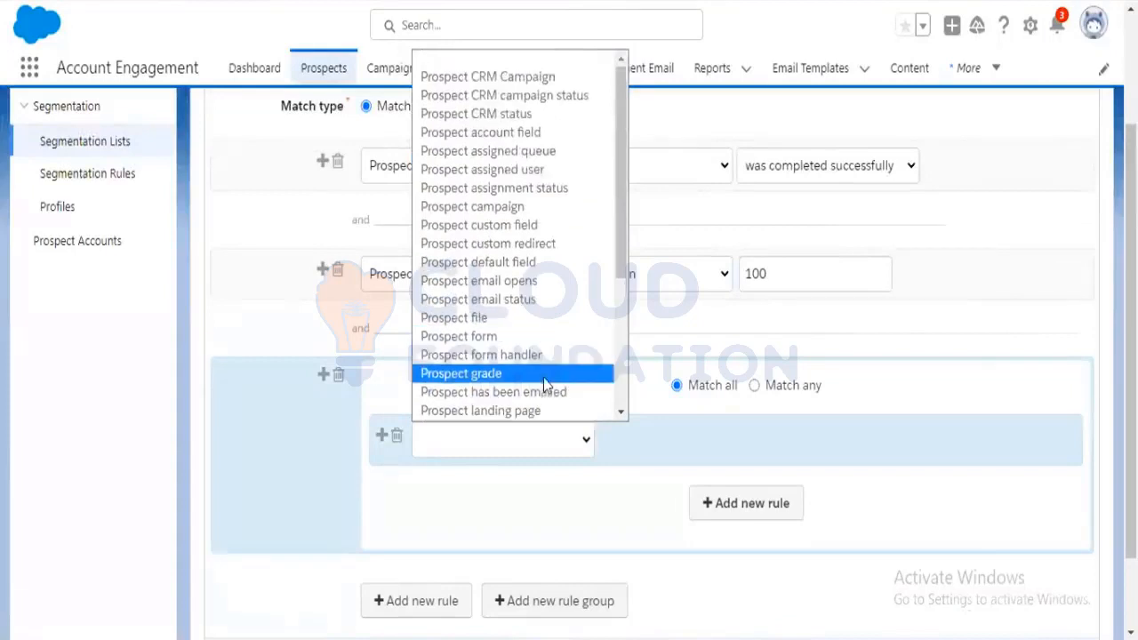
pyautogui.click(528, 116)
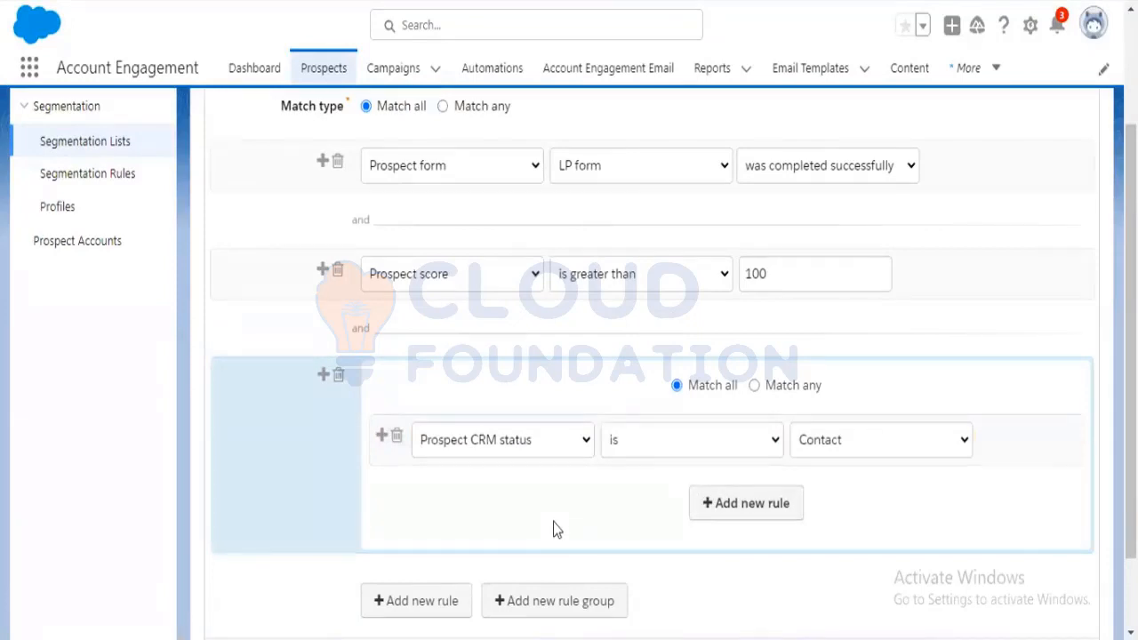
# Add a second rule to the group for prospect CRM status is Lead, and set the group's match type to Match any
pyautogui.scroll(1, 553, 523)
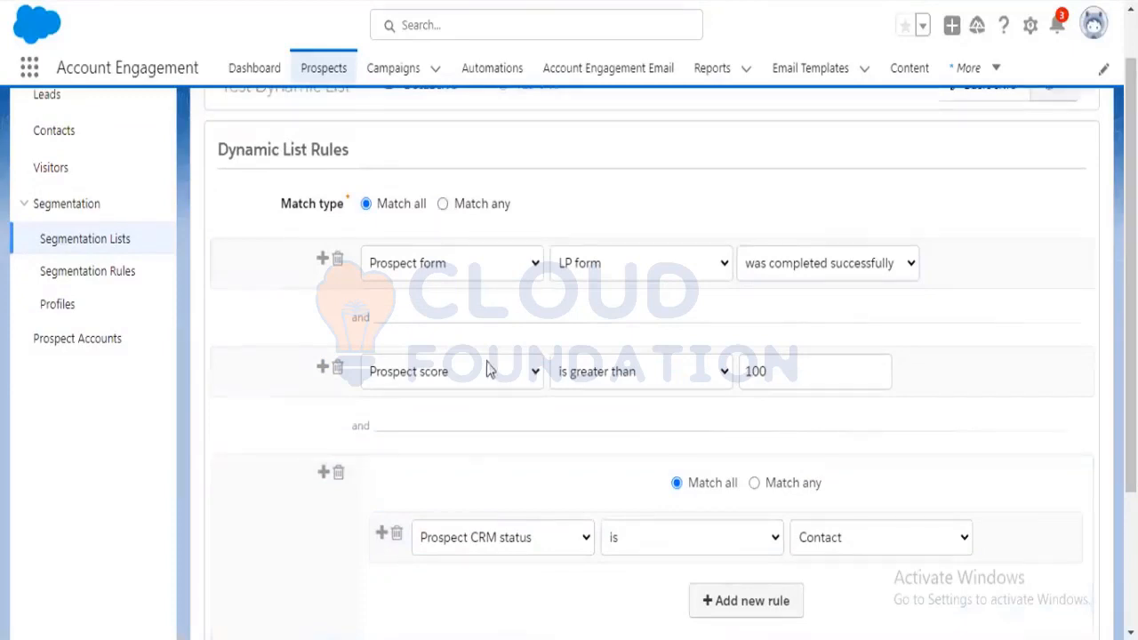
pyautogui.scroll(-1, 589, 457)
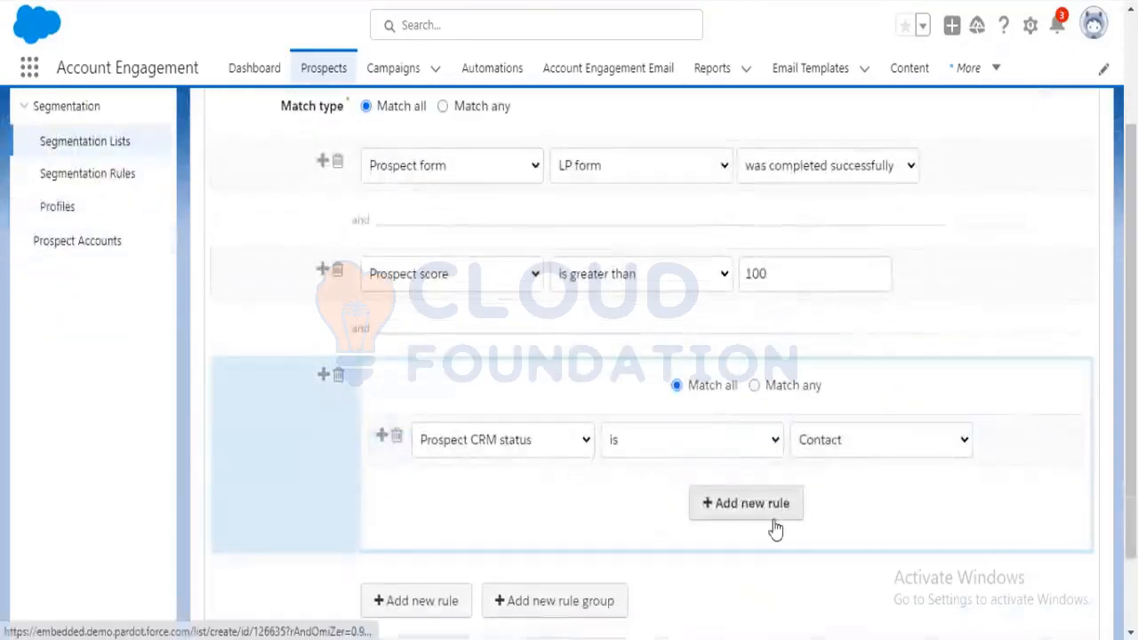
pyautogui.click(772, 517)
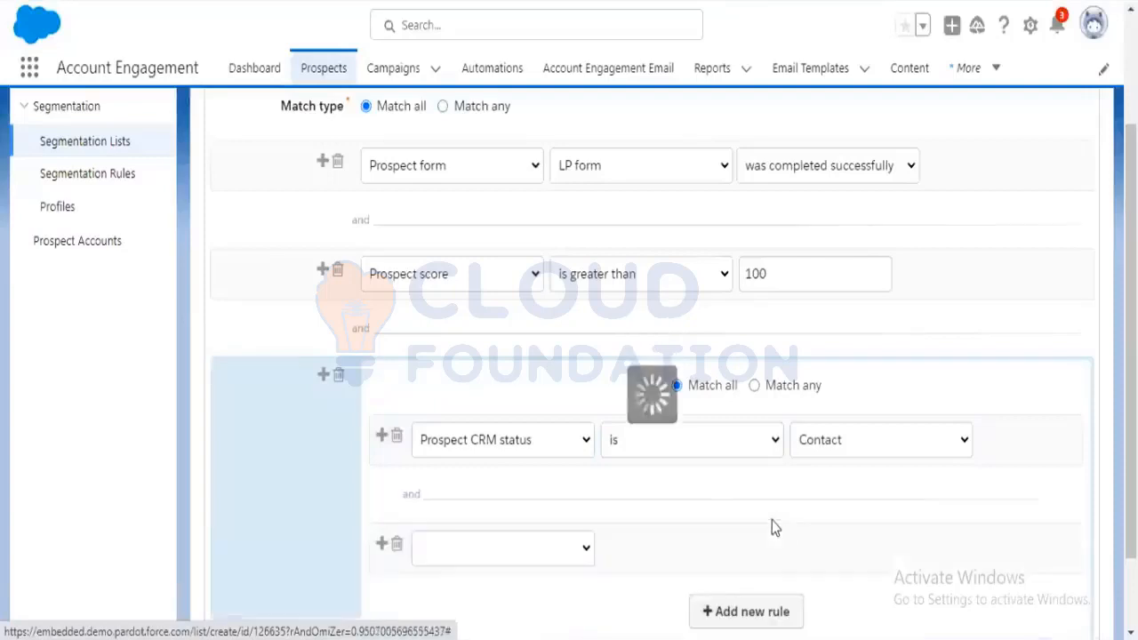
pyautogui.scroll(-1, 528, 522)
pyautogui.click(574, 454)
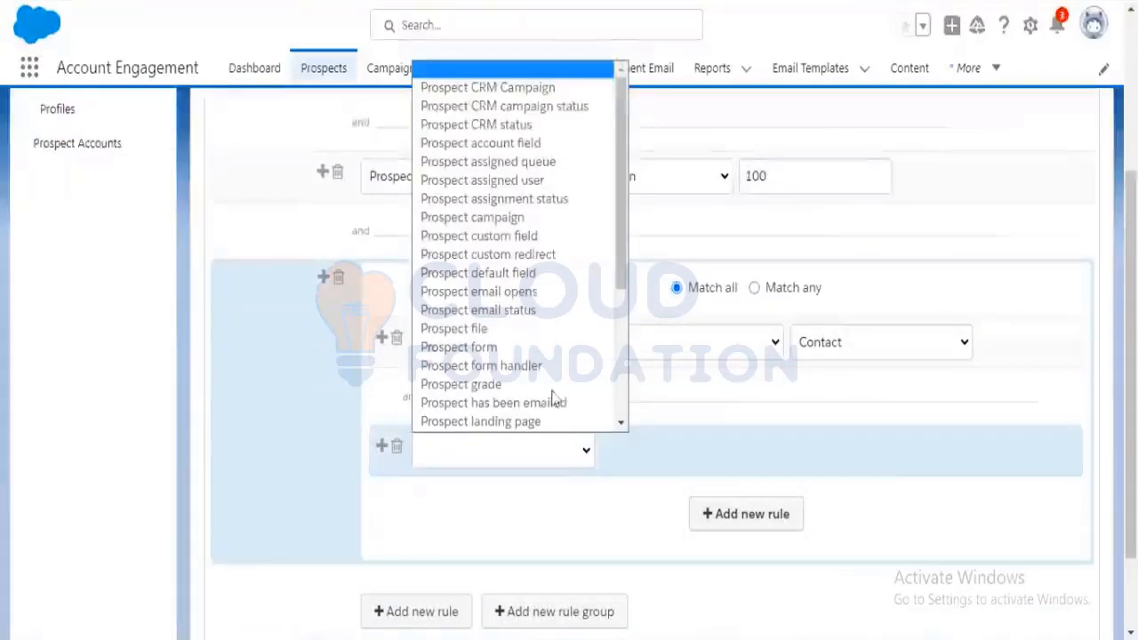
pyautogui.click(500, 124)
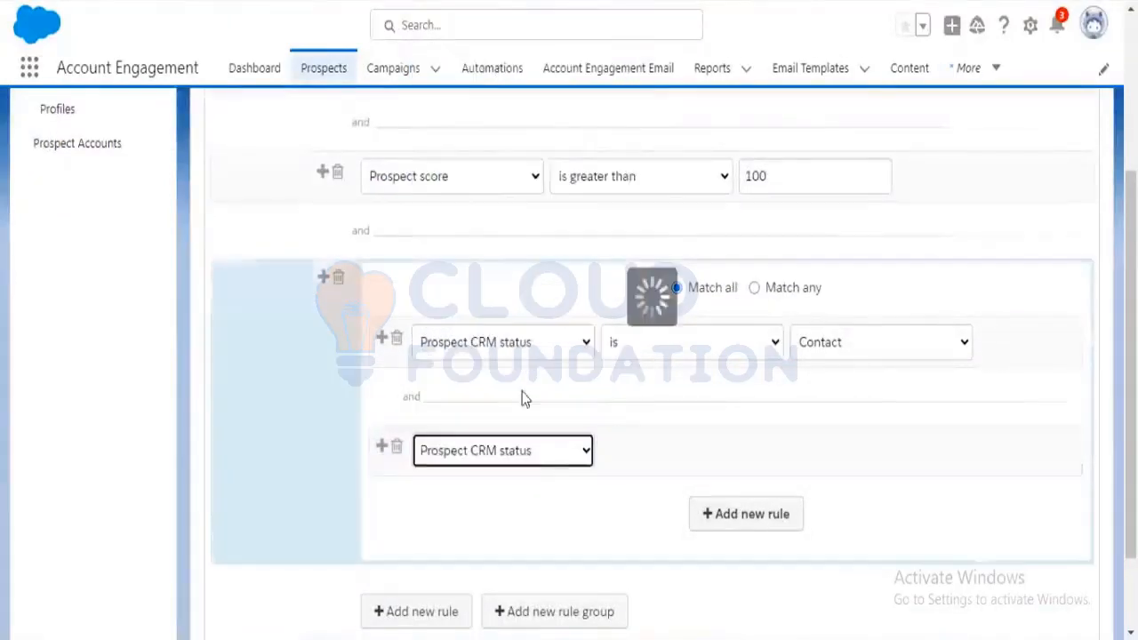
pyautogui.click(801, 458)
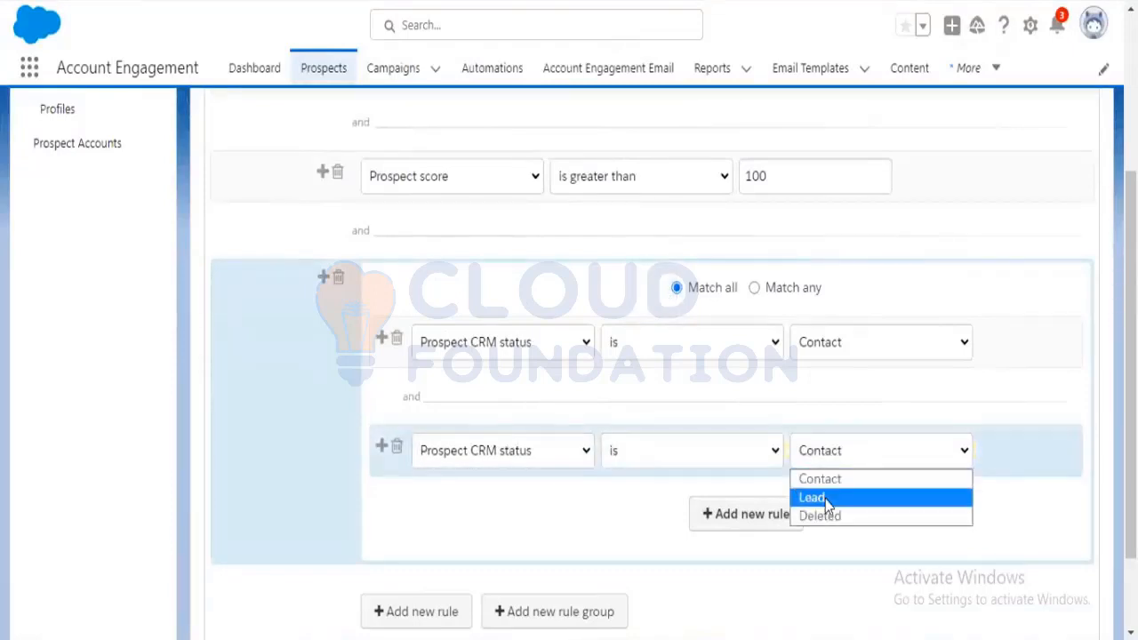
pyautogui.click(827, 498)
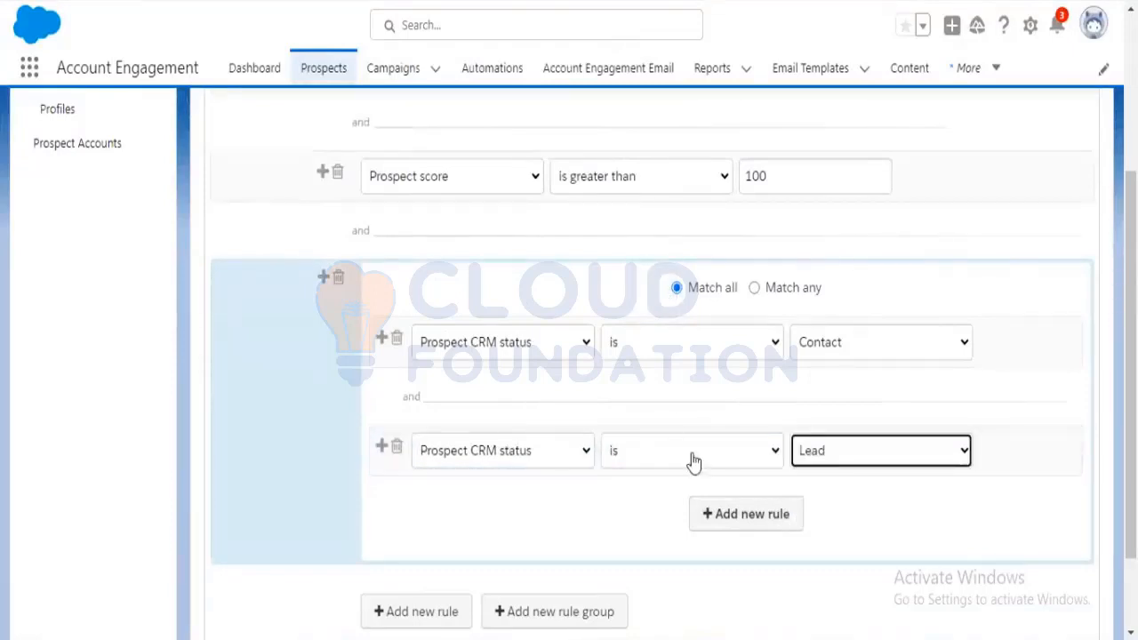
pyautogui.click(754, 290)
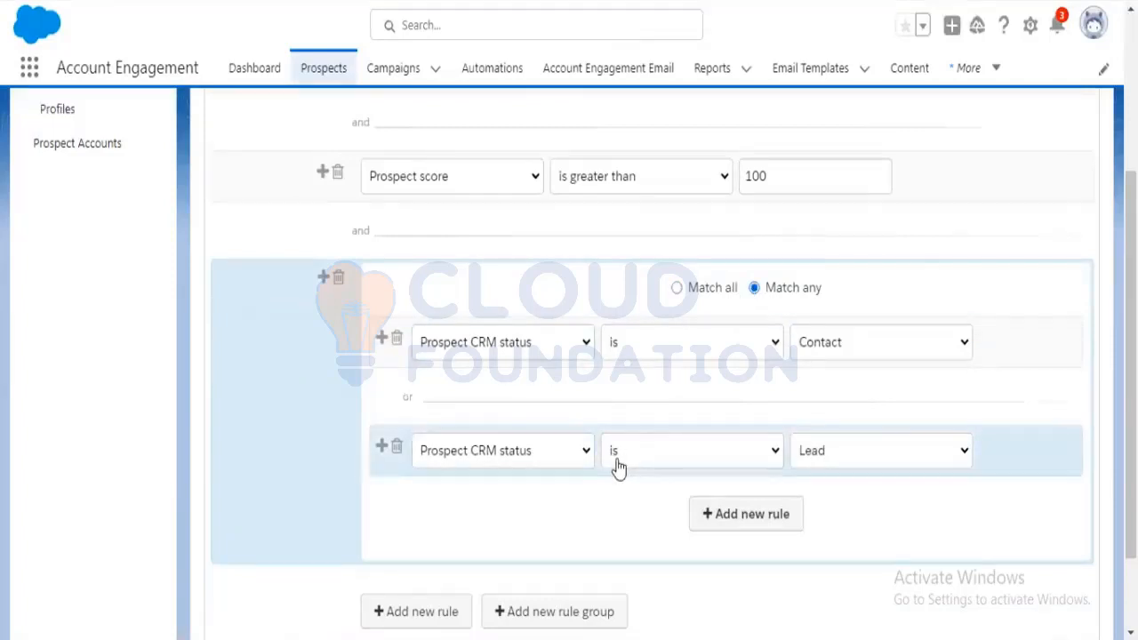
# Switch the list's overall match type to Match any to compare the connectors between rules, and return it to Match all
pyautogui.scroll(2, 620, 469)
pyautogui.scroll(2, 620, 468)
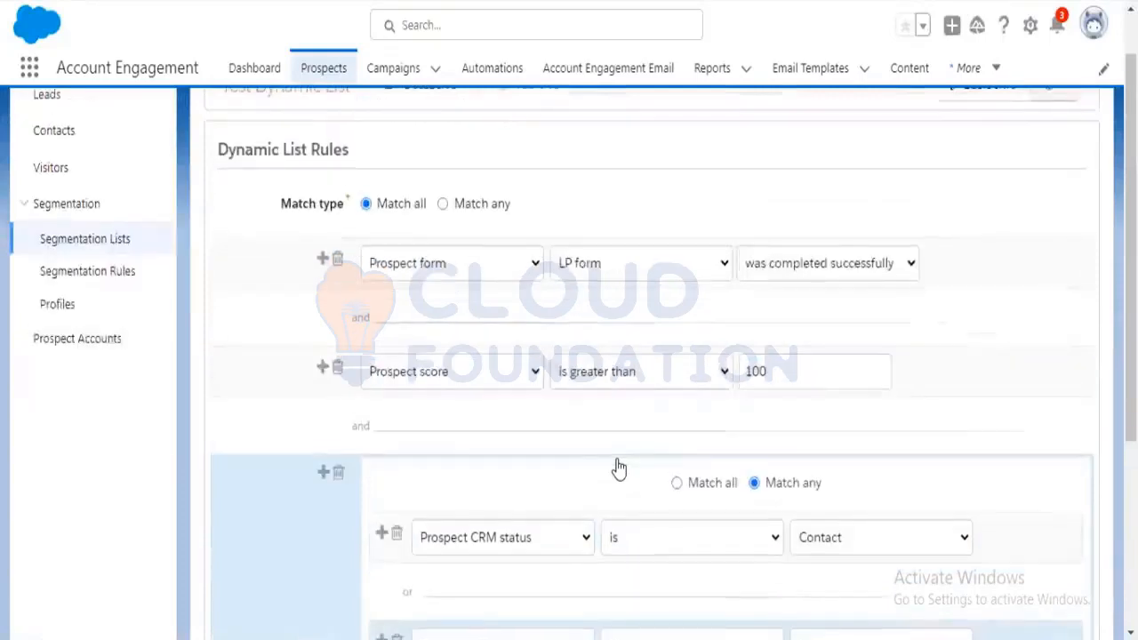
pyautogui.click(443, 205)
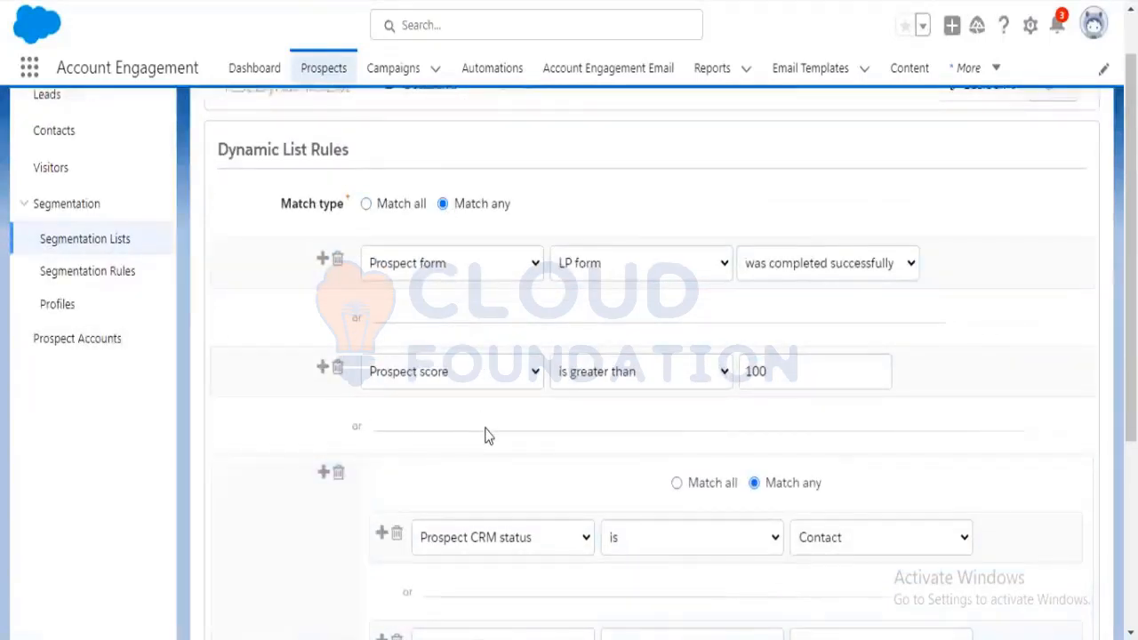
pyautogui.scroll(-2, 487, 437)
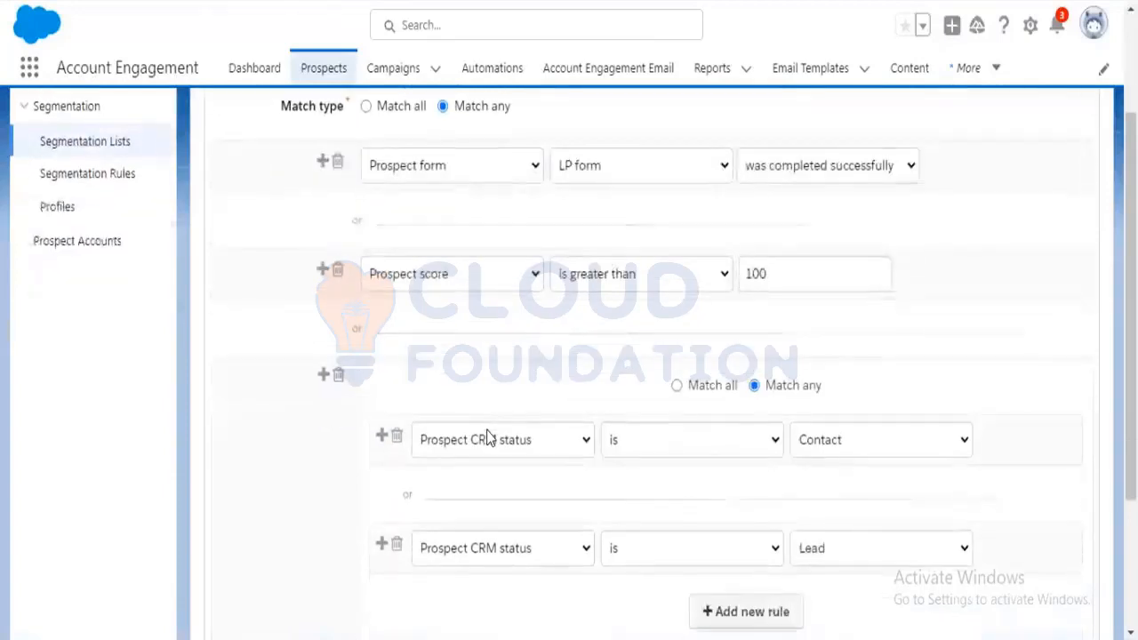
pyautogui.scroll(2, 486, 437)
pyautogui.scroll(-2, 486, 437)
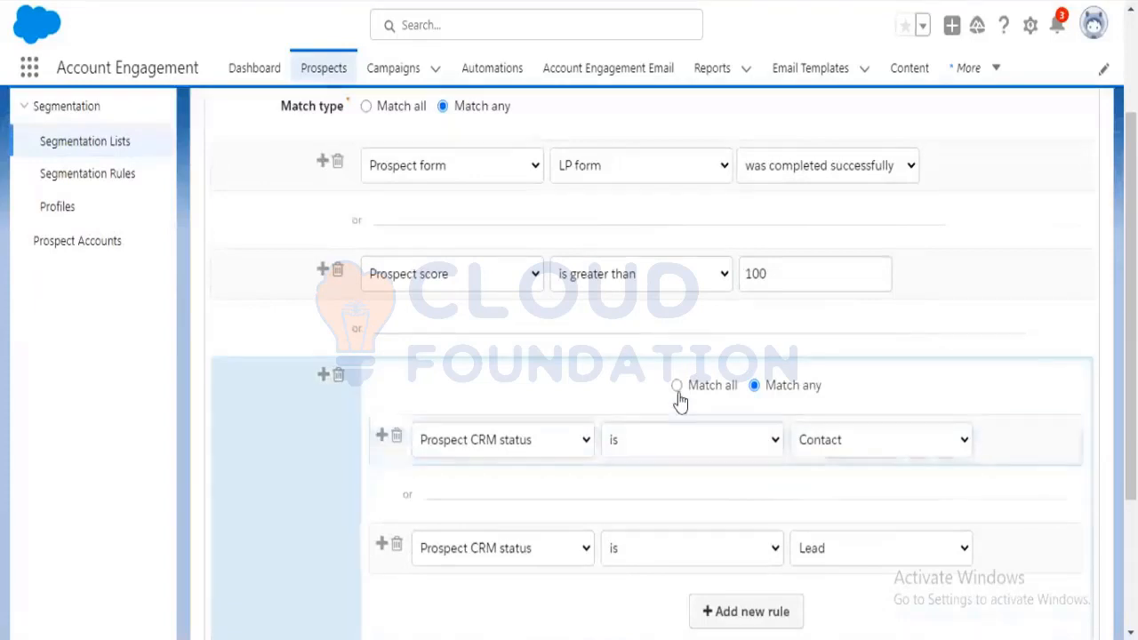
pyautogui.scroll(2, 465, 406)
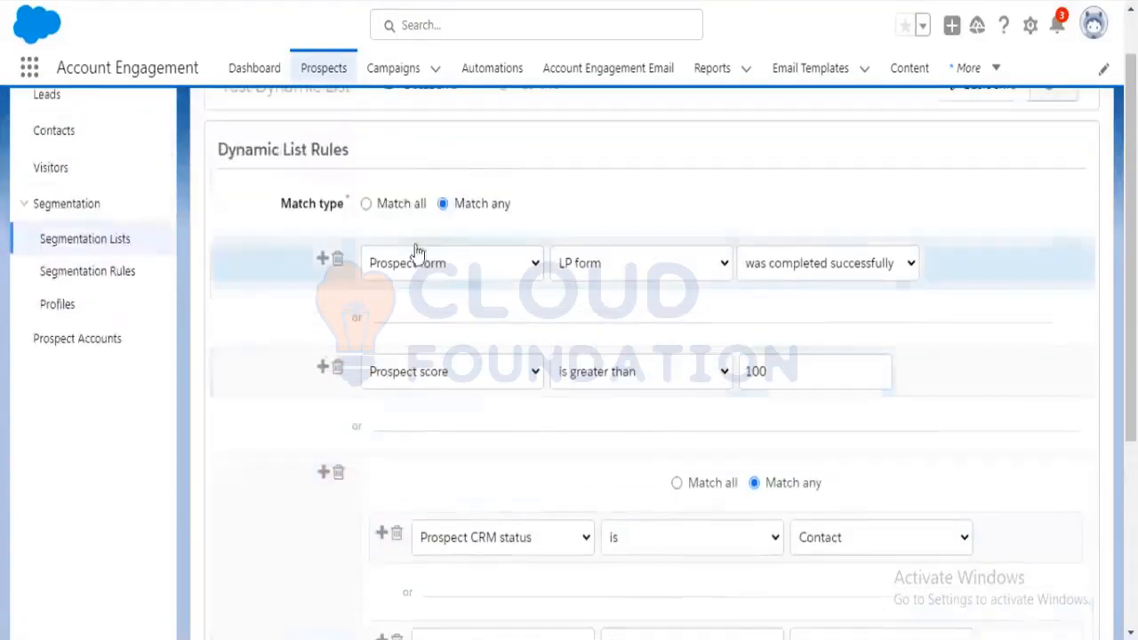
pyautogui.click(386, 206)
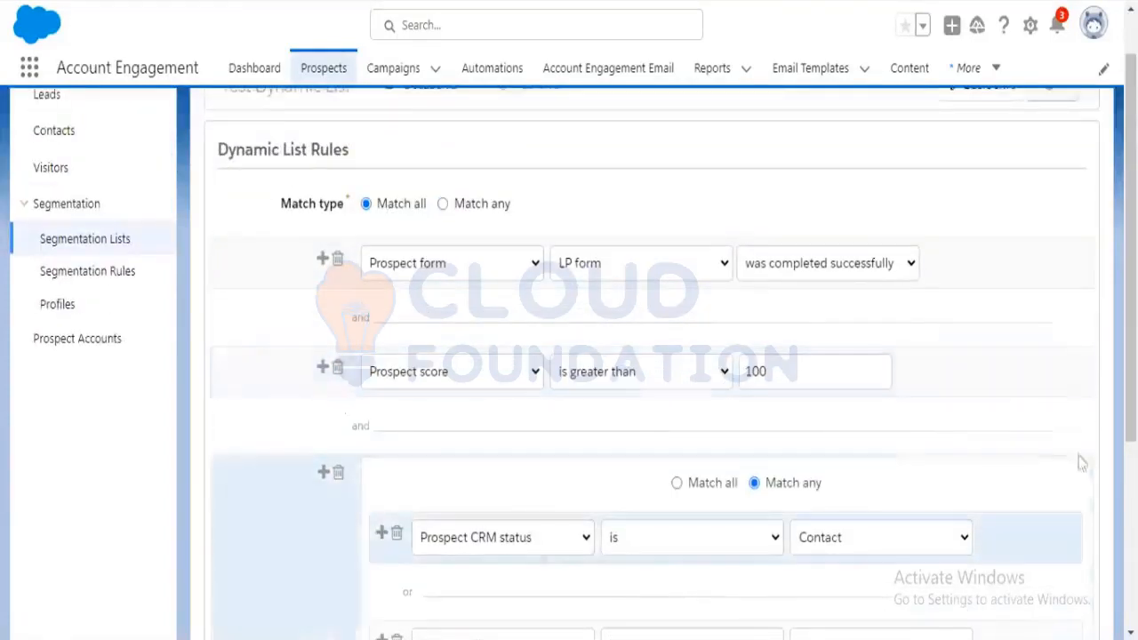
# Examine how the form and score rules combine with the CRM status rule group under the two match types
pyautogui.scroll(-2, 1002, 488)
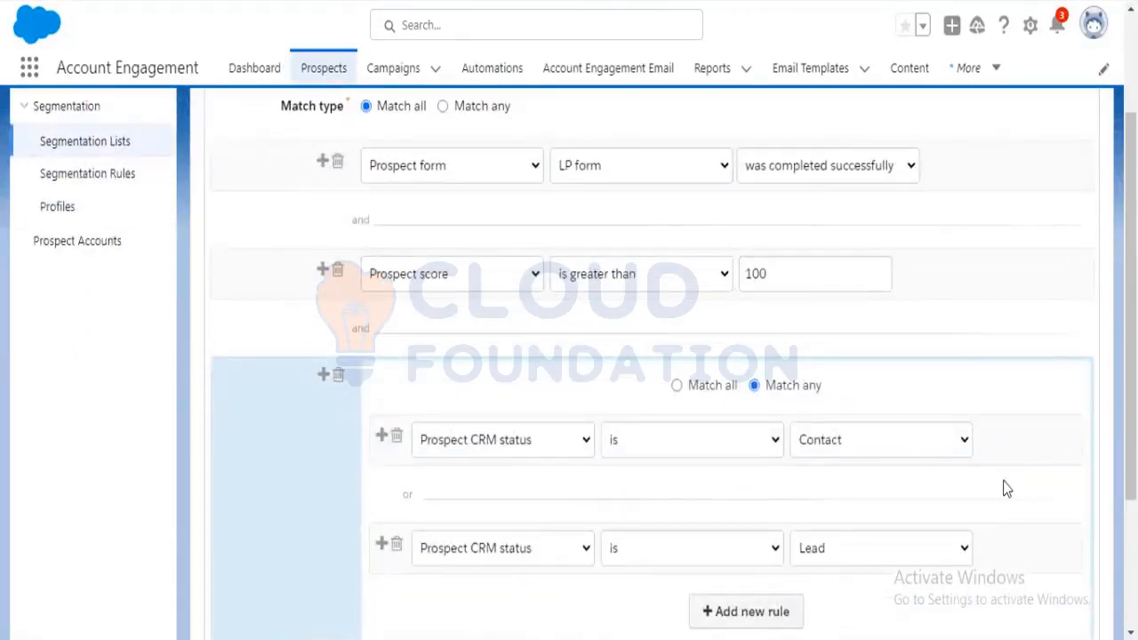
pyautogui.scroll(2, 1006, 489)
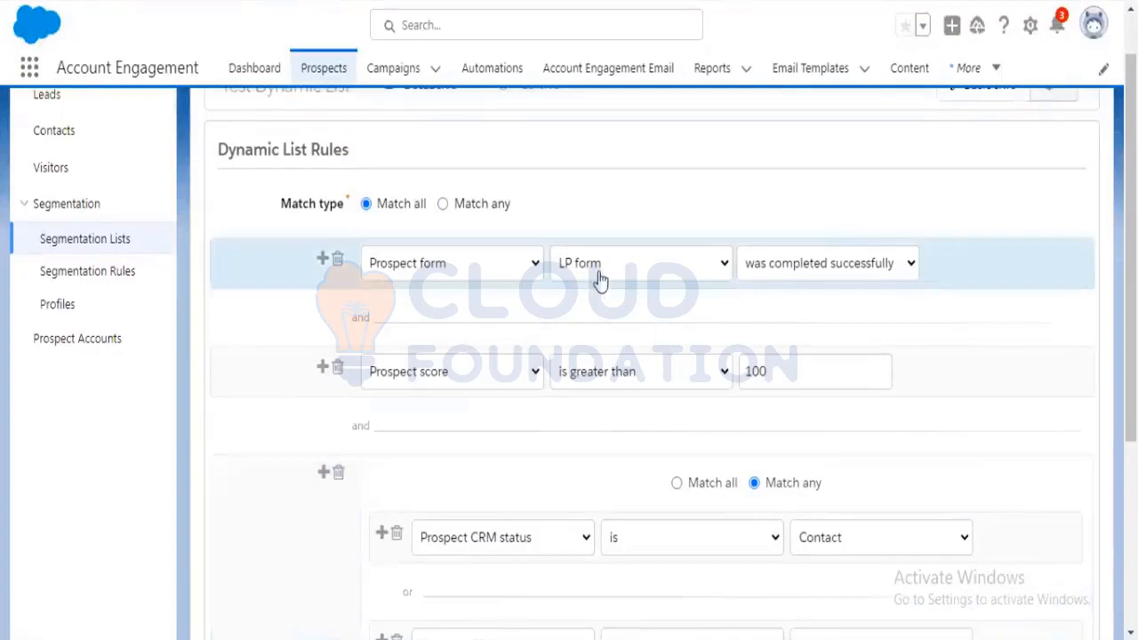
pyautogui.scroll(-2, 559, 396)
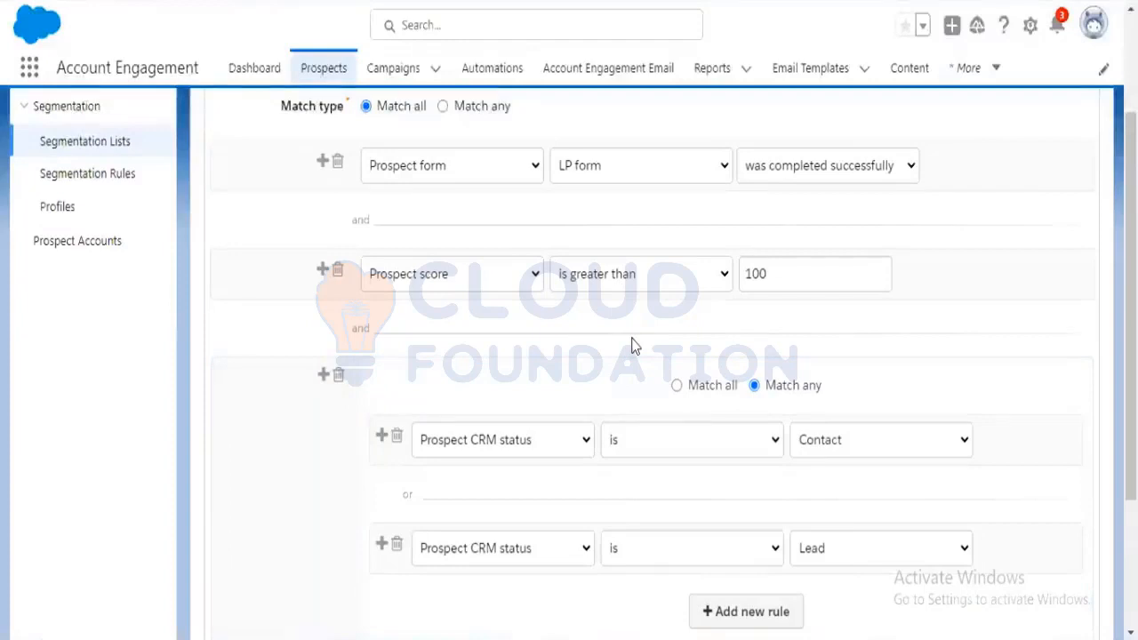
pyautogui.scroll(-2, 629, 345)
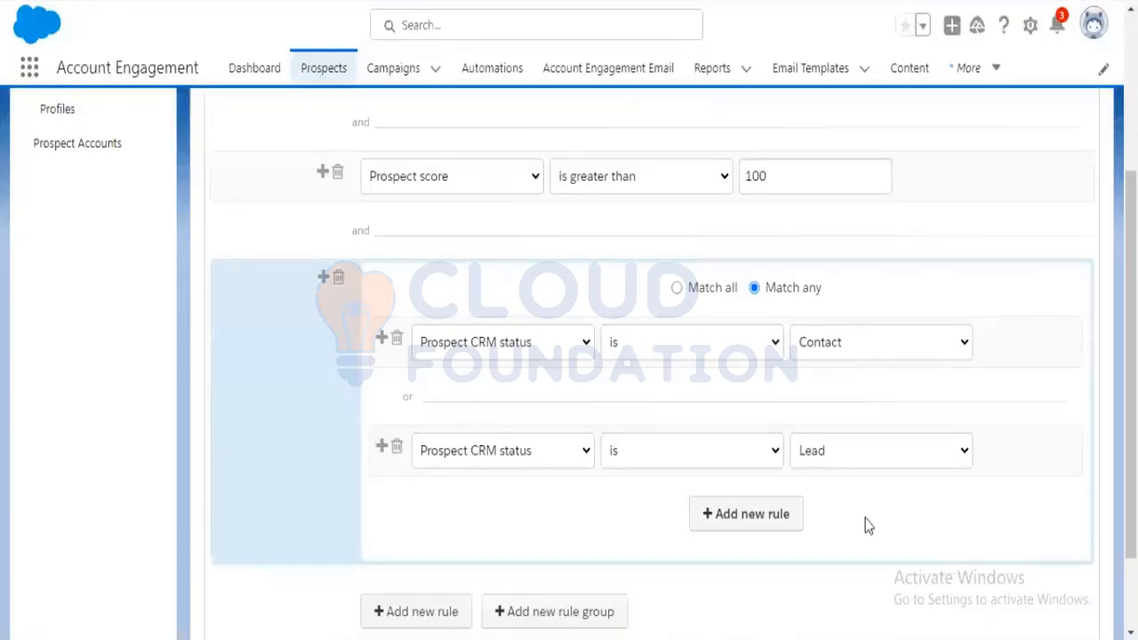
pyautogui.scroll(1, 865, 520)
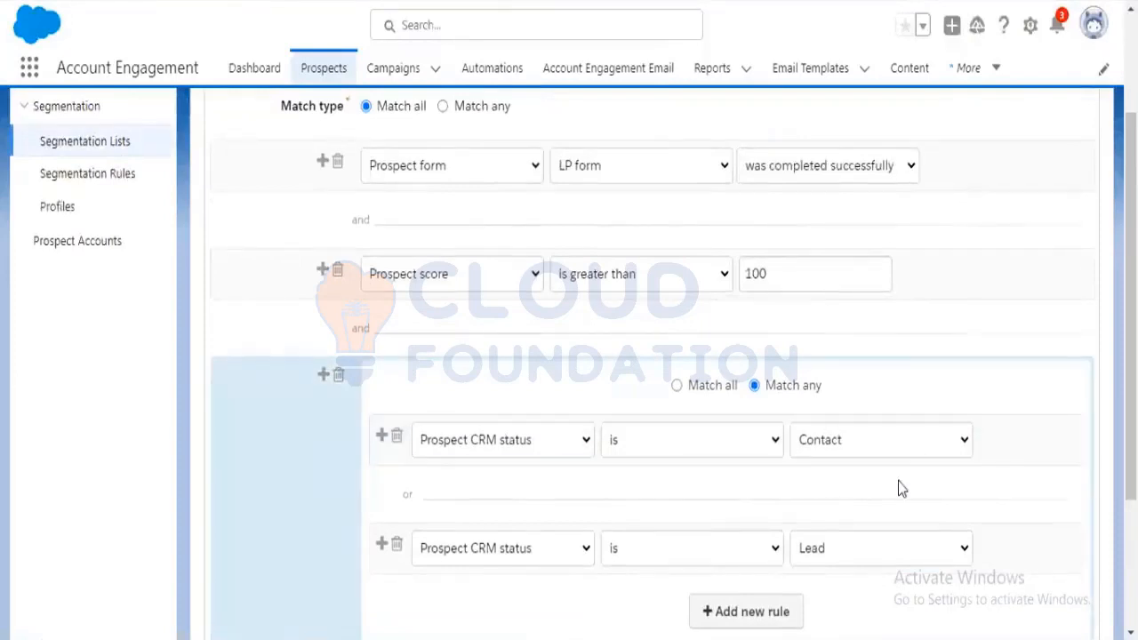
pyautogui.scroll(-1, 898, 482)
pyautogui.scroll(1, 898, 483)
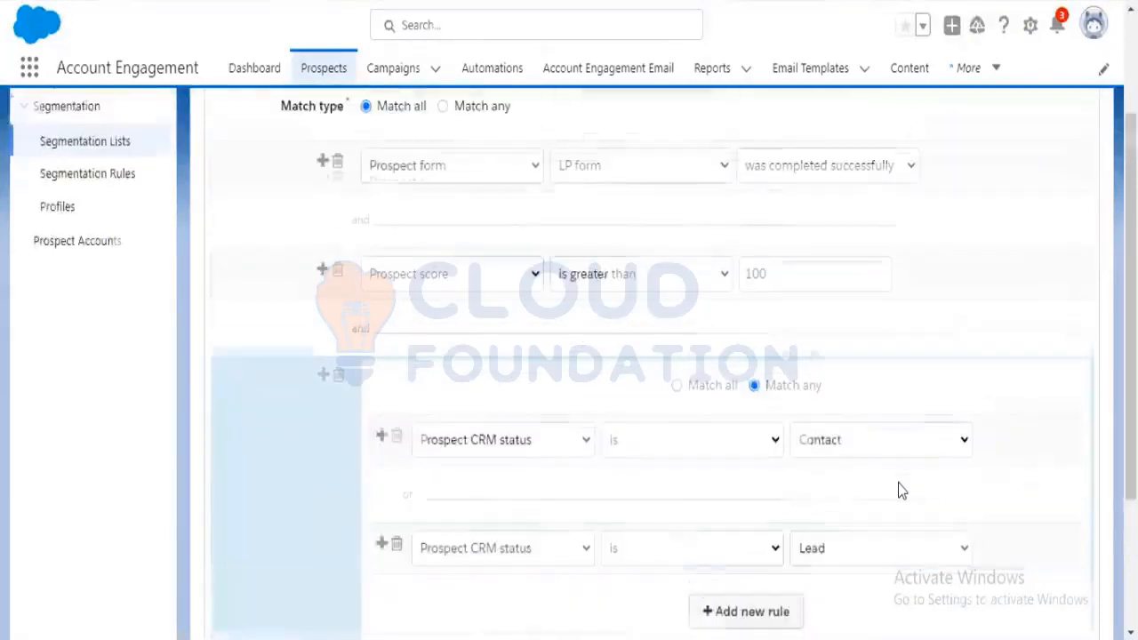
pyautogui.scroll(-1, 898, 483)
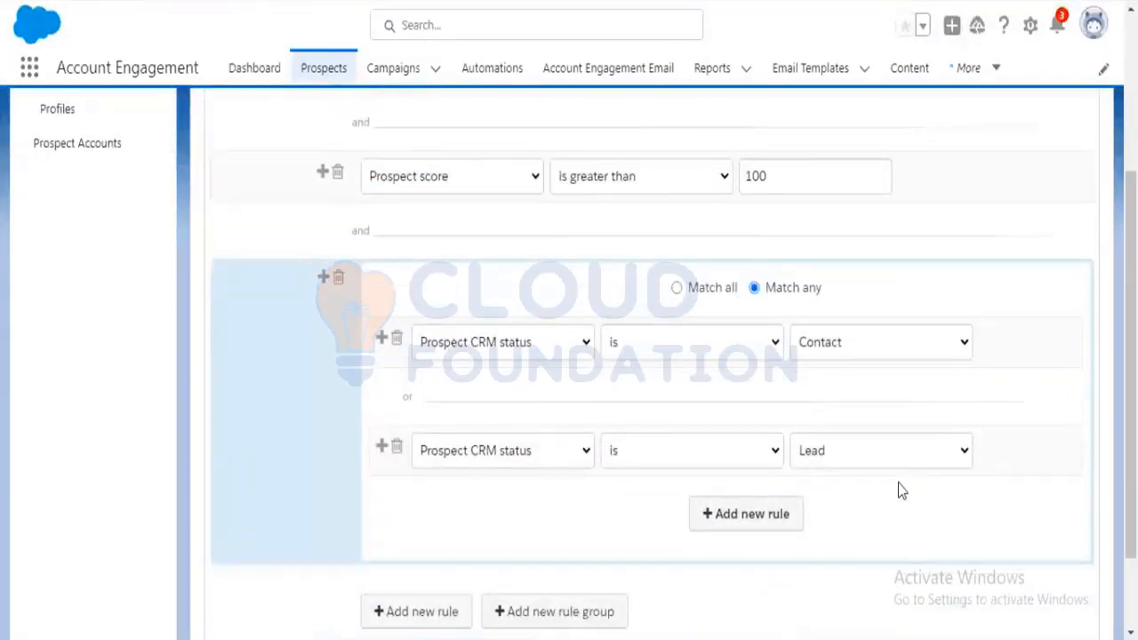
pyautogui.scroll(2, 898, 488)
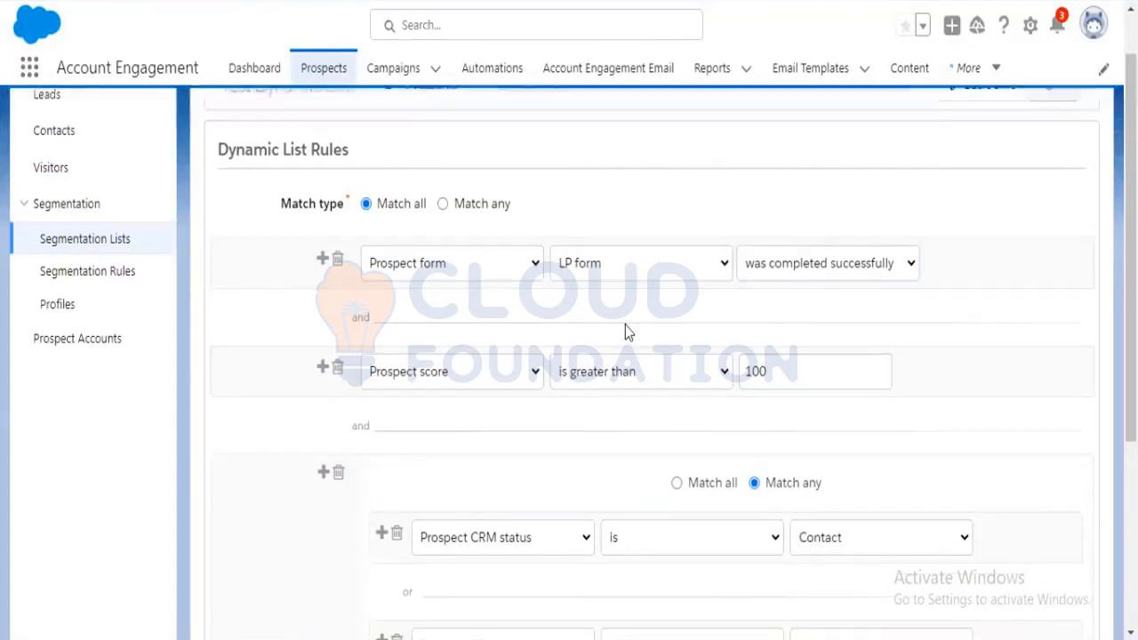
pyautogui.scroll(-1, 625, 332)
pyautogui.scroll(-1, 631, 359)
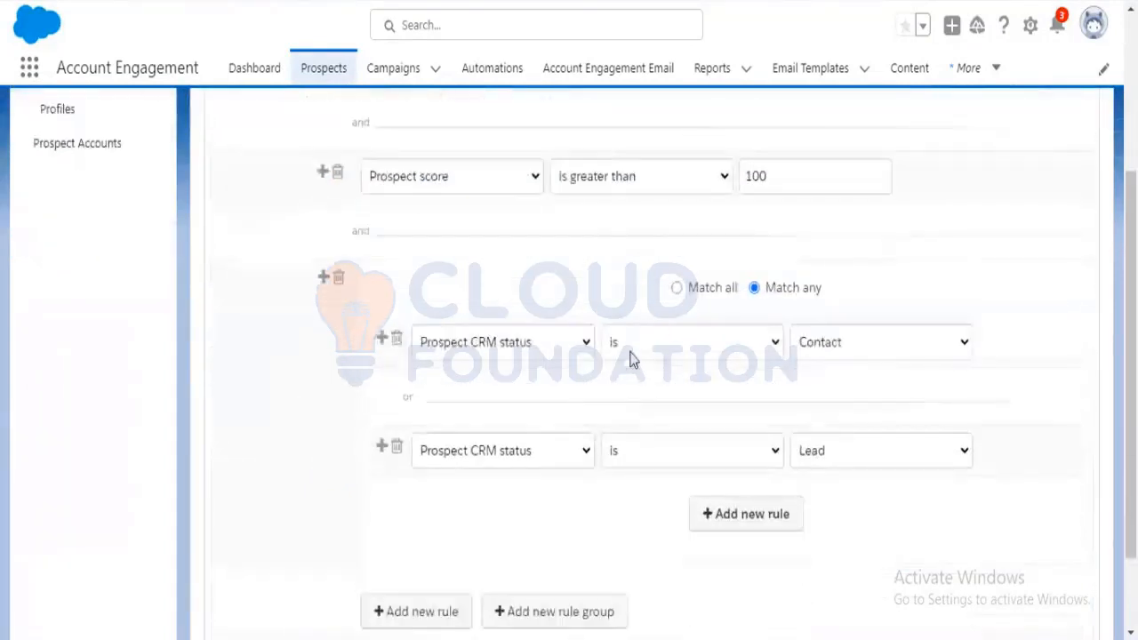
# Add an empty rule below the CRM status rule group to show how it connects, and delete it again
pyautogui.click(416, 614)
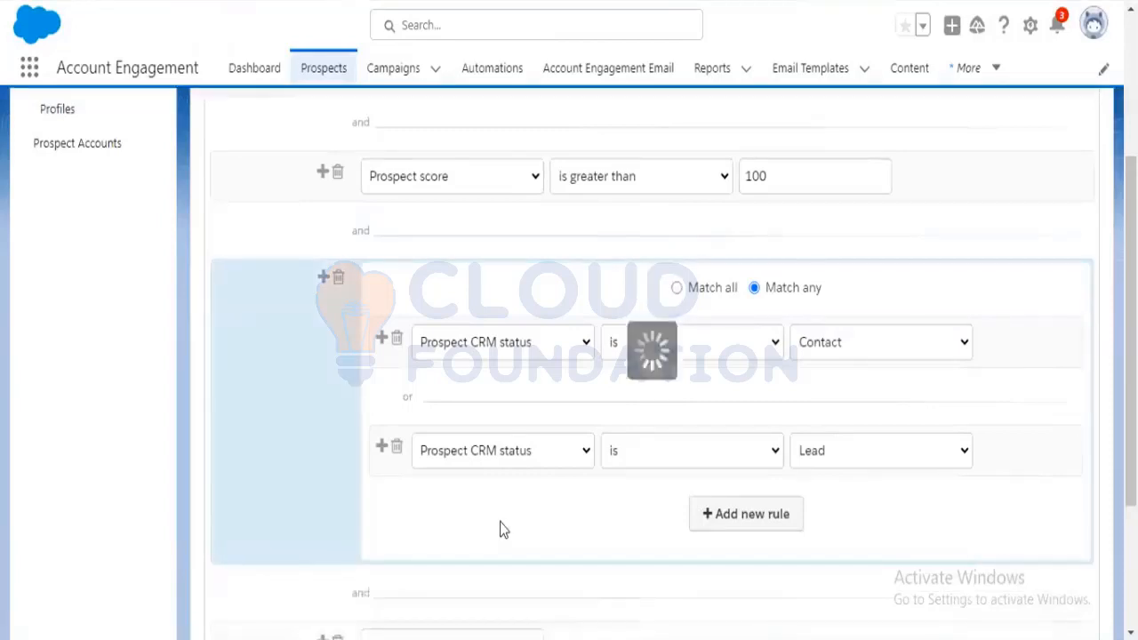
pyautogui.scroll(-2, 501, 529)
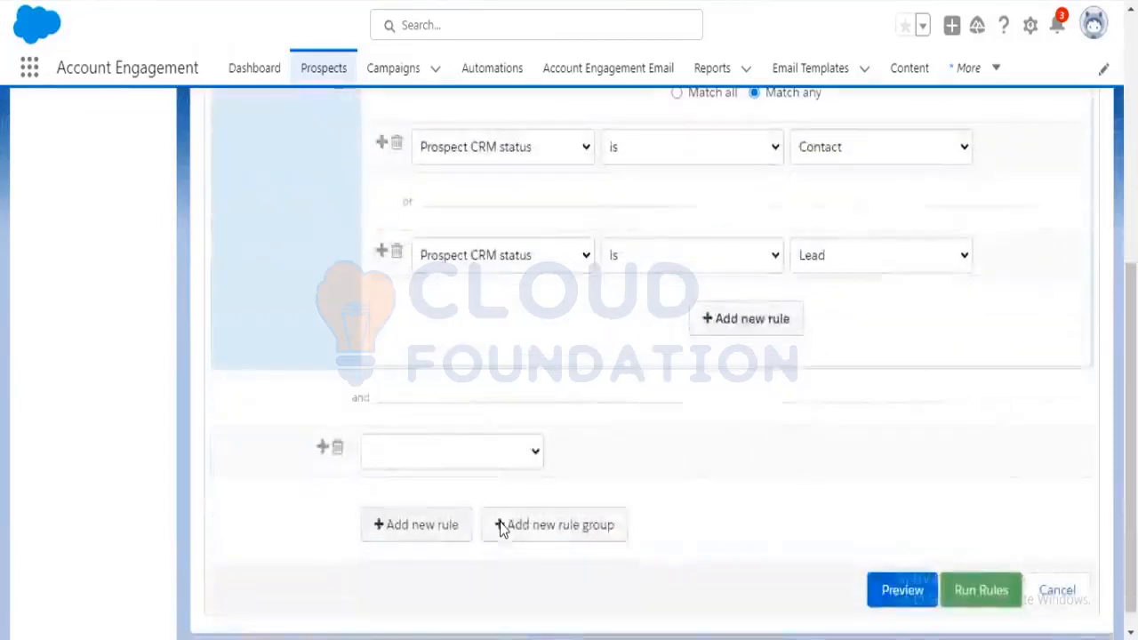
pyautogui.scroll(1, 643, 506)
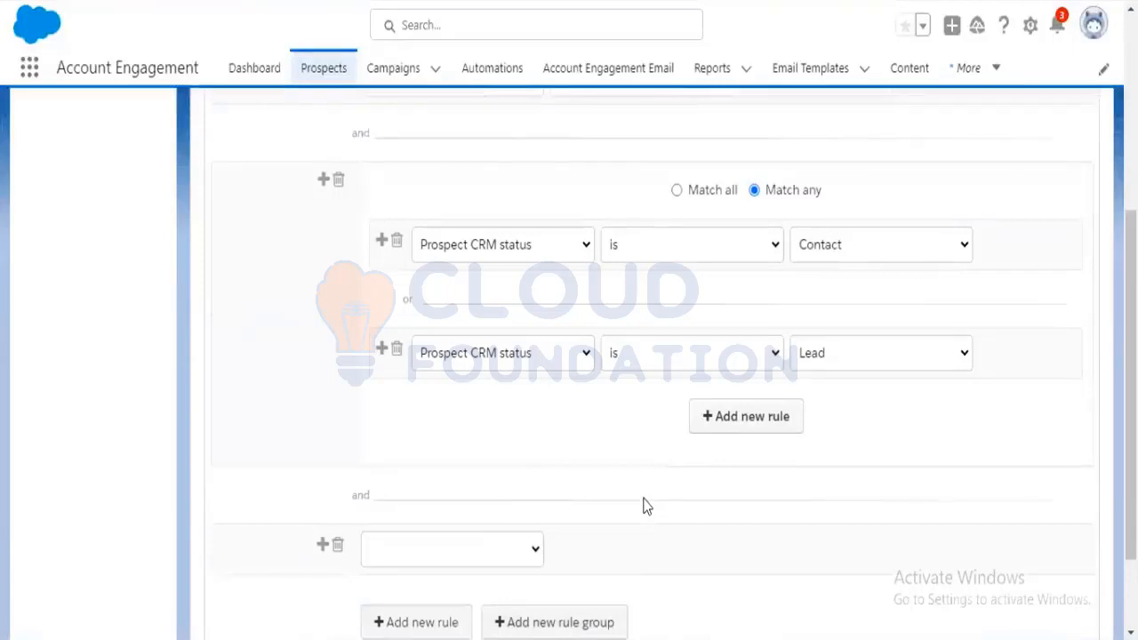
pyautogui.scroll(2, 642, 503)
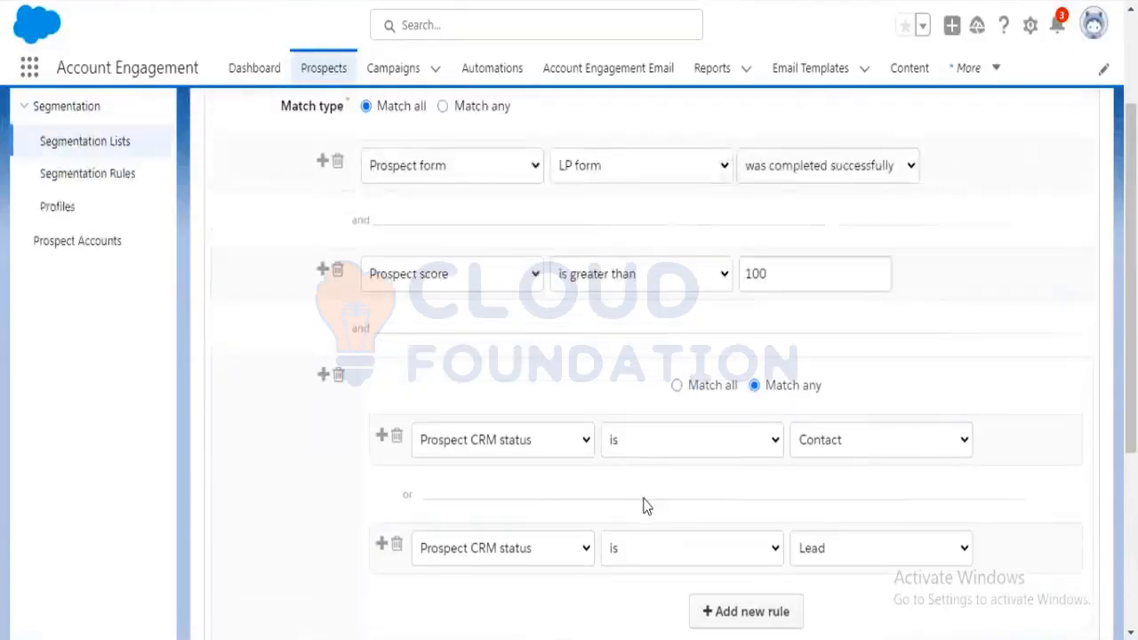
pyautogui.scroll(-3, 643, 503)
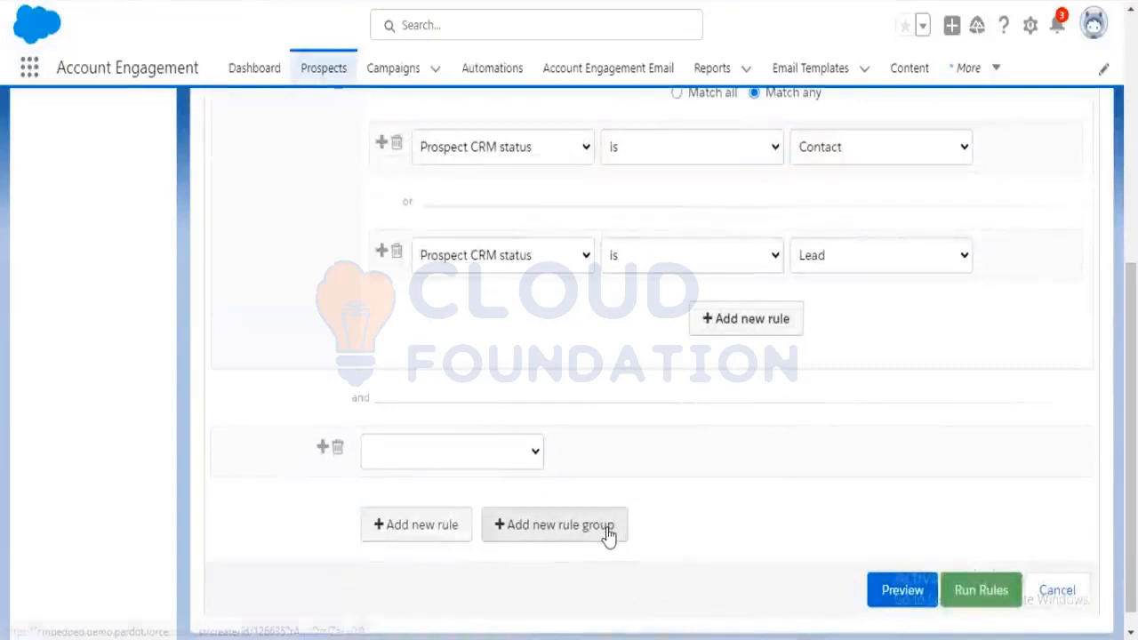
pyautogui.click(339, 449)
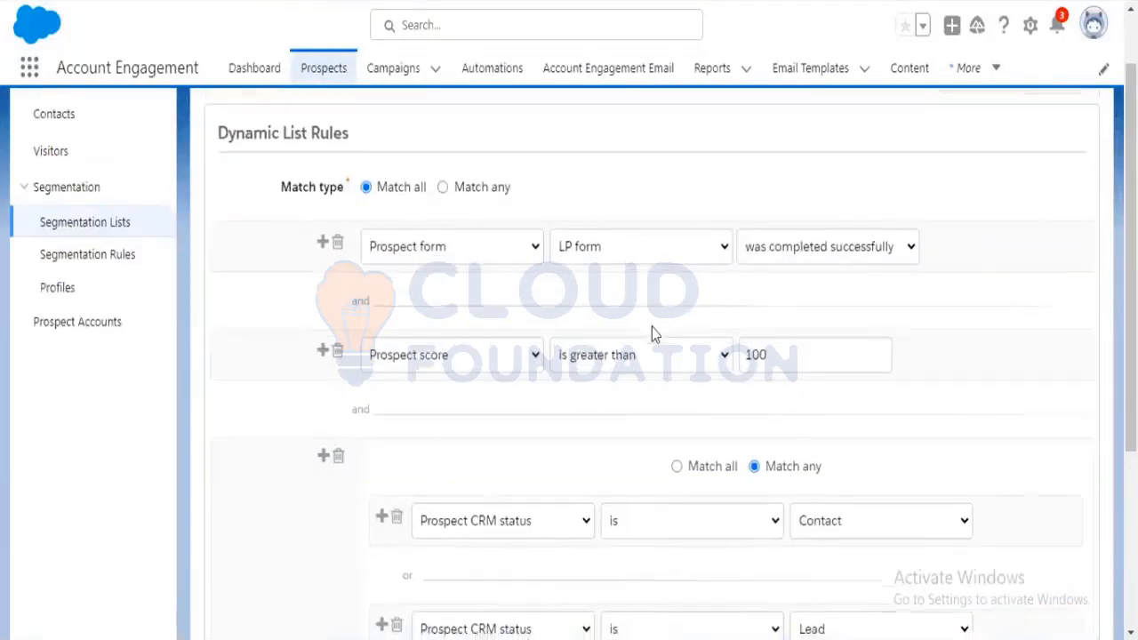
# Review the combined form, score and CRM status rules, and delete the CRM status rule group from the dynamic list
pyautogui.scroll(-2, 521, 294)
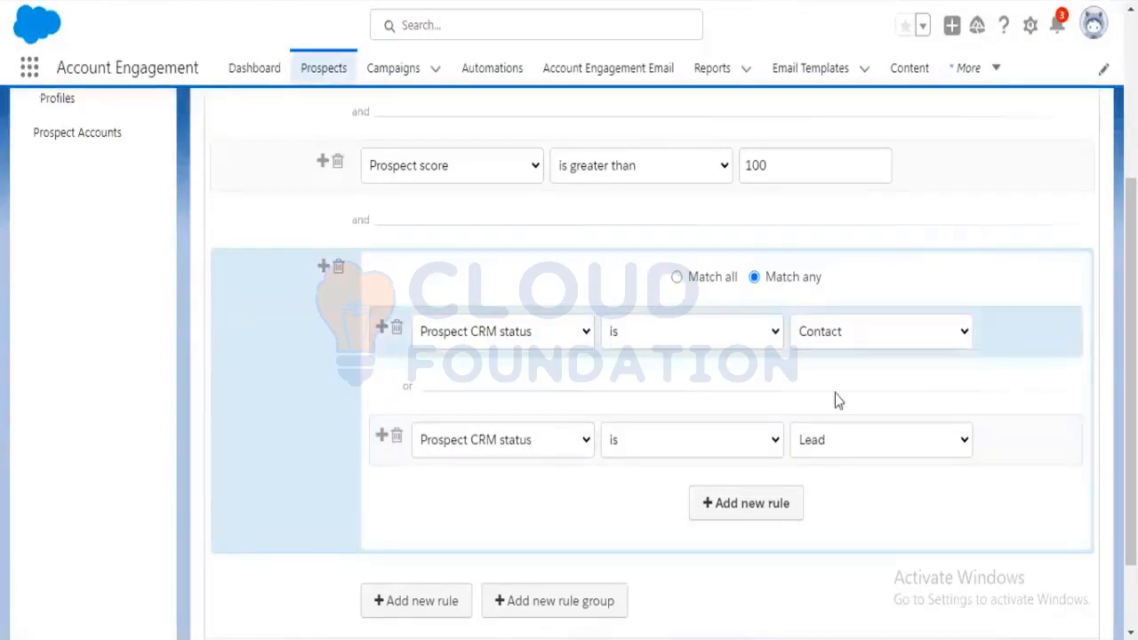
pyautogui.scroll(2, 547, 394)
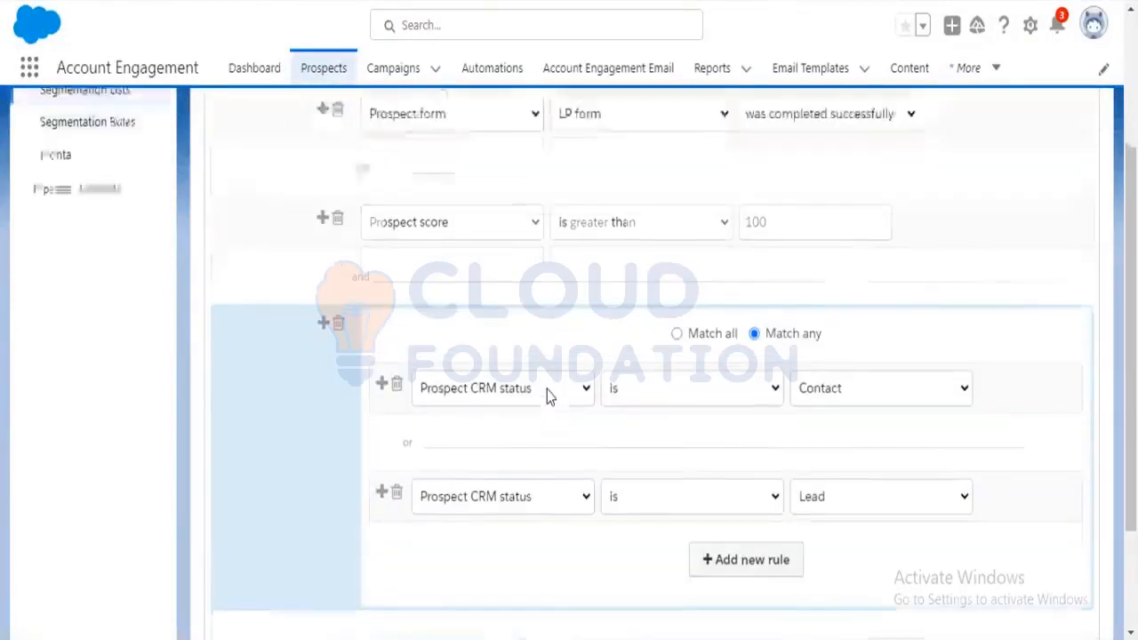
pyautogui.scroll(2, 601, 488)
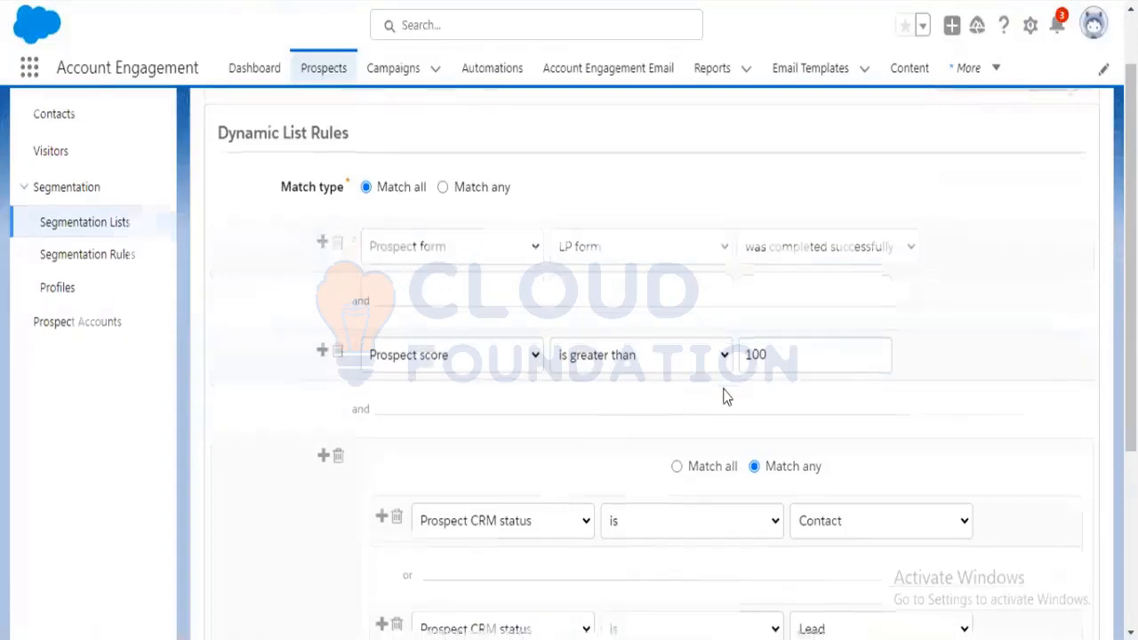
pyautogui.scroll(-5, 722, 396)
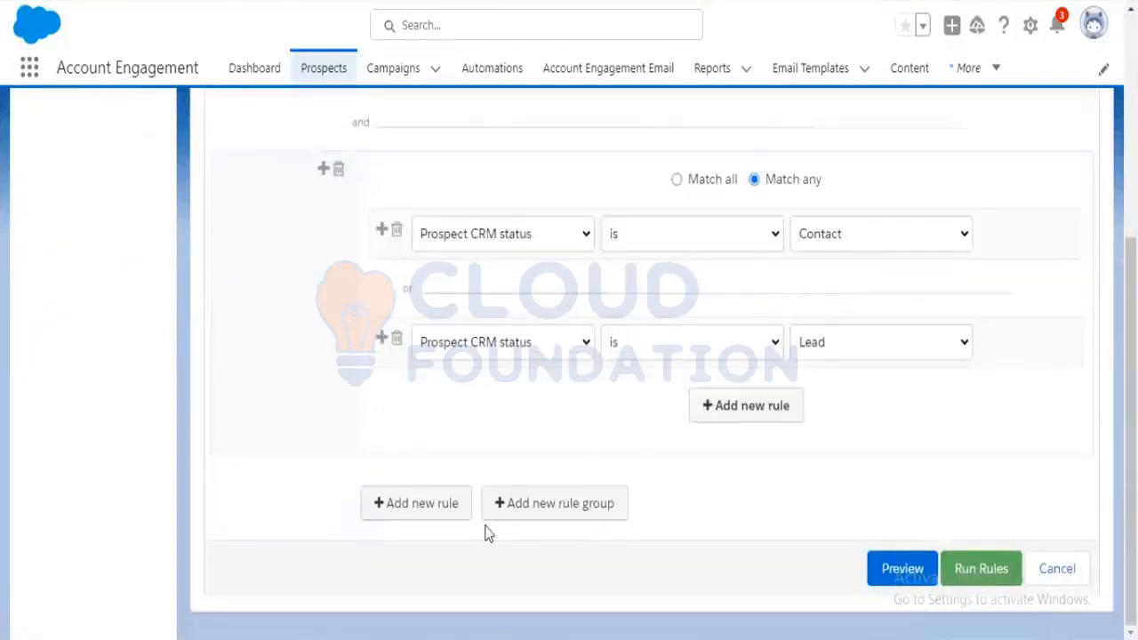
pyautogui.scroll(1, 902, 495)
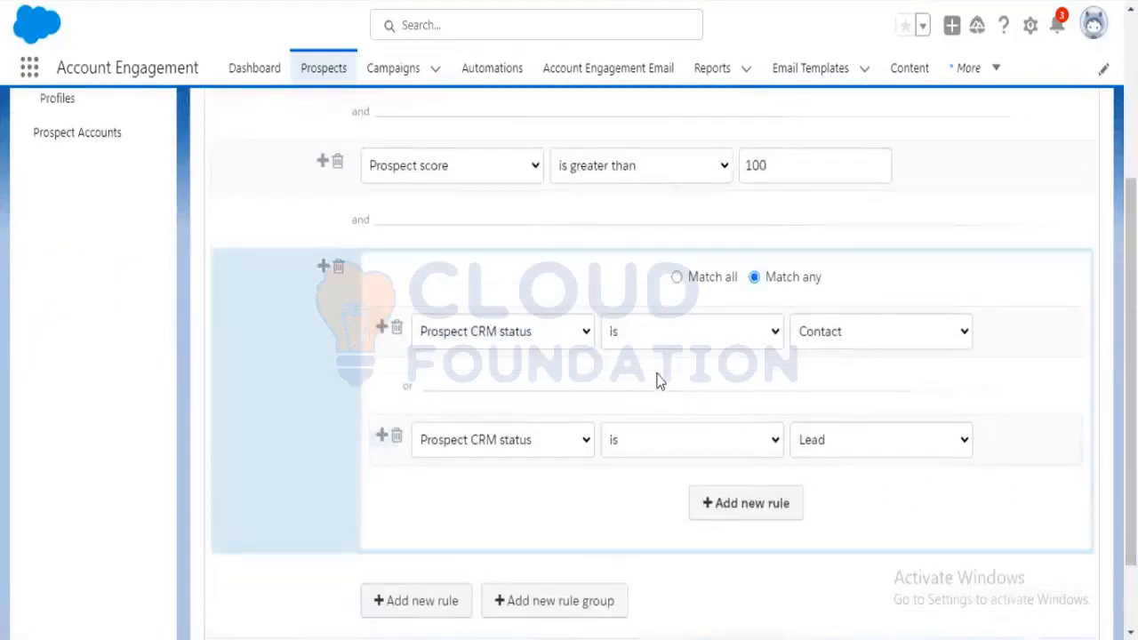
pyautogui.click(339, 268)
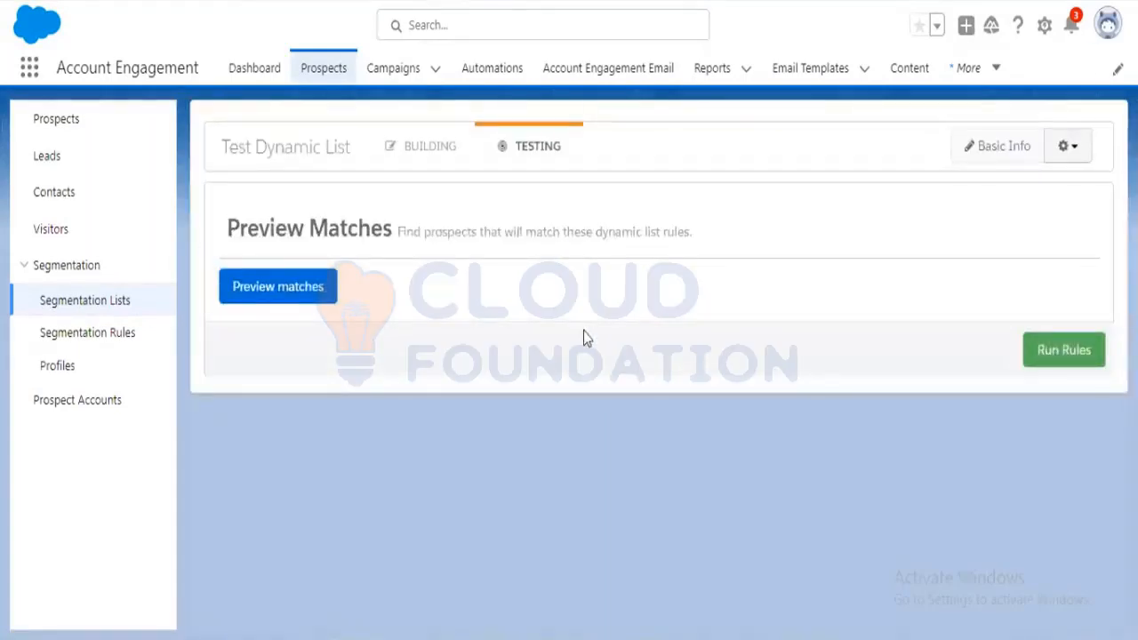
# Check the form and score rules of Test Dynamic List and preview the prospects that match them
pyautogui.click(432, 170)
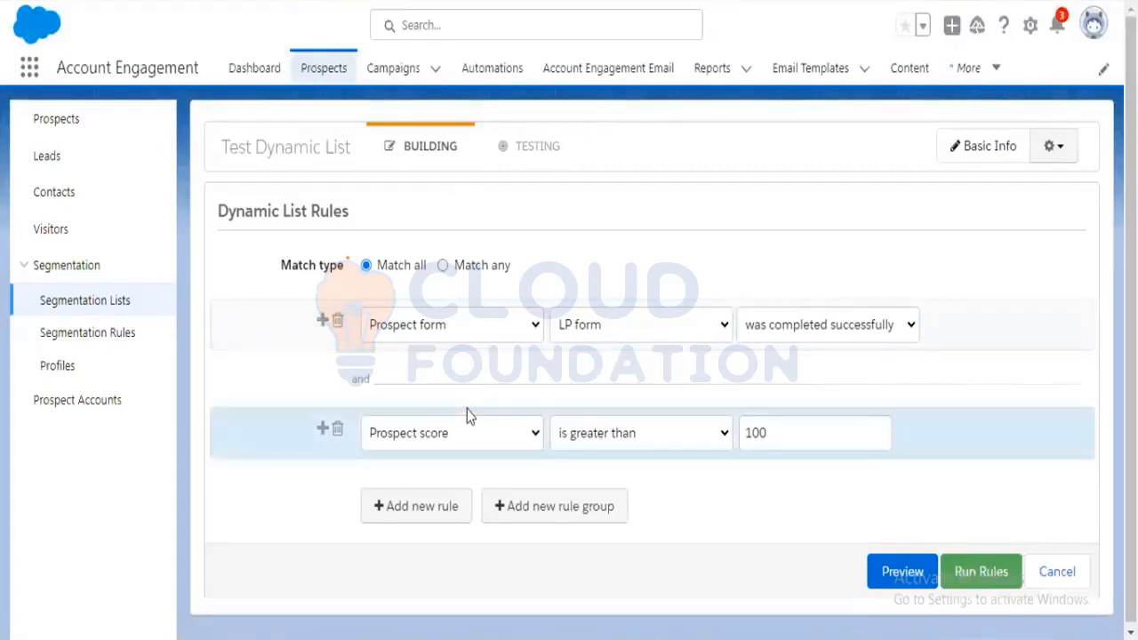
pyautogui.click(538, 148)
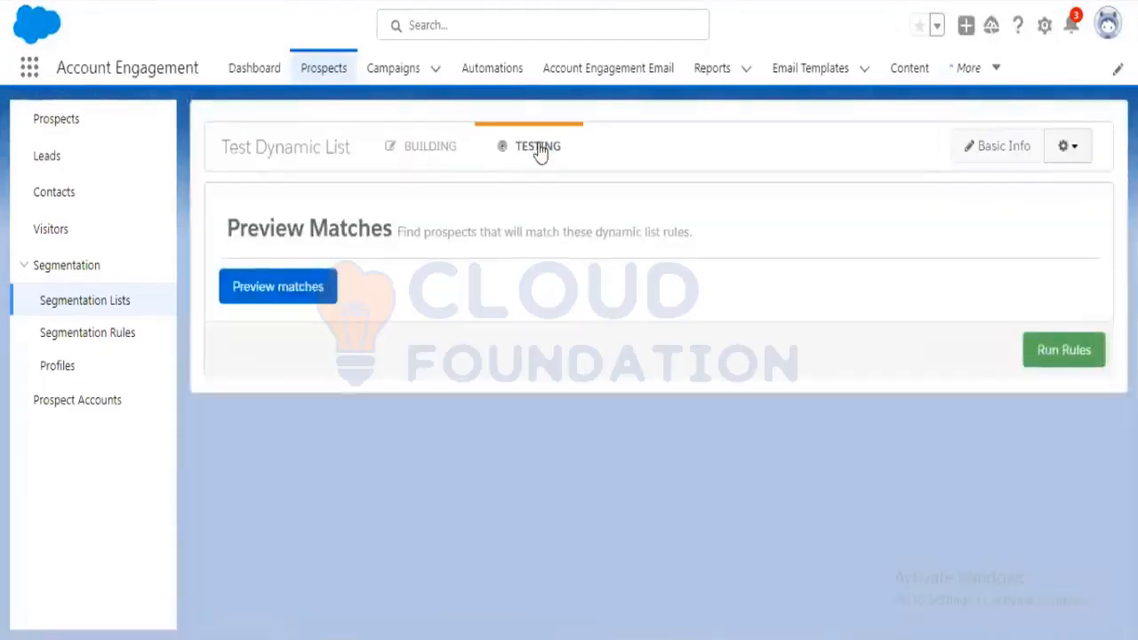
pyautogui.click(316, 297)
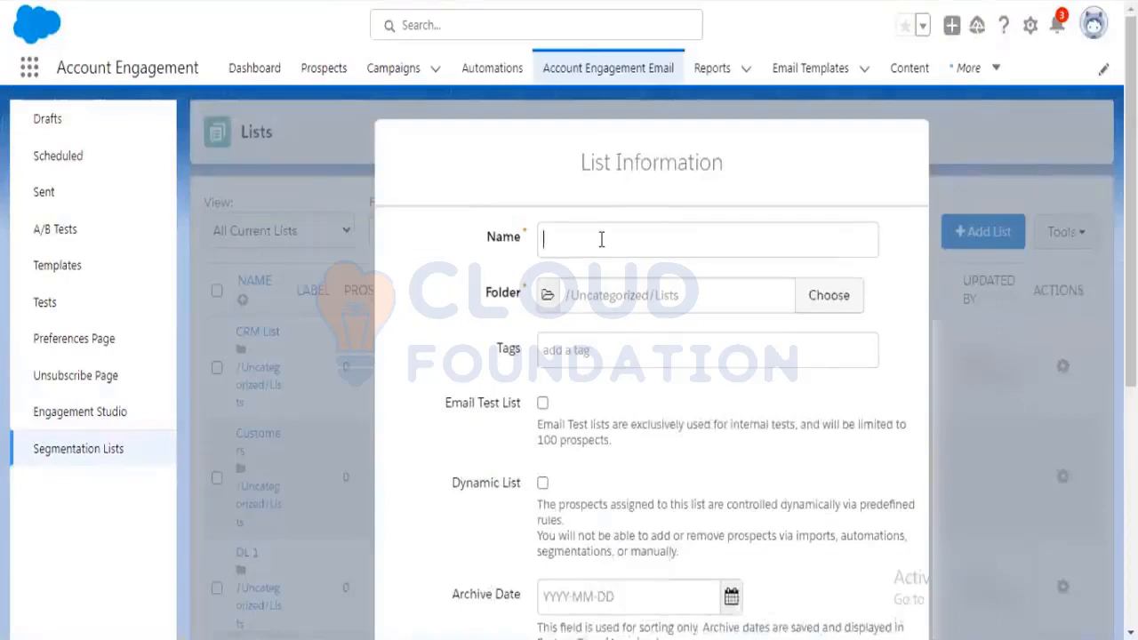
# Name the new segmentation list "Test Public List"
pyautogui.click(601, 239)
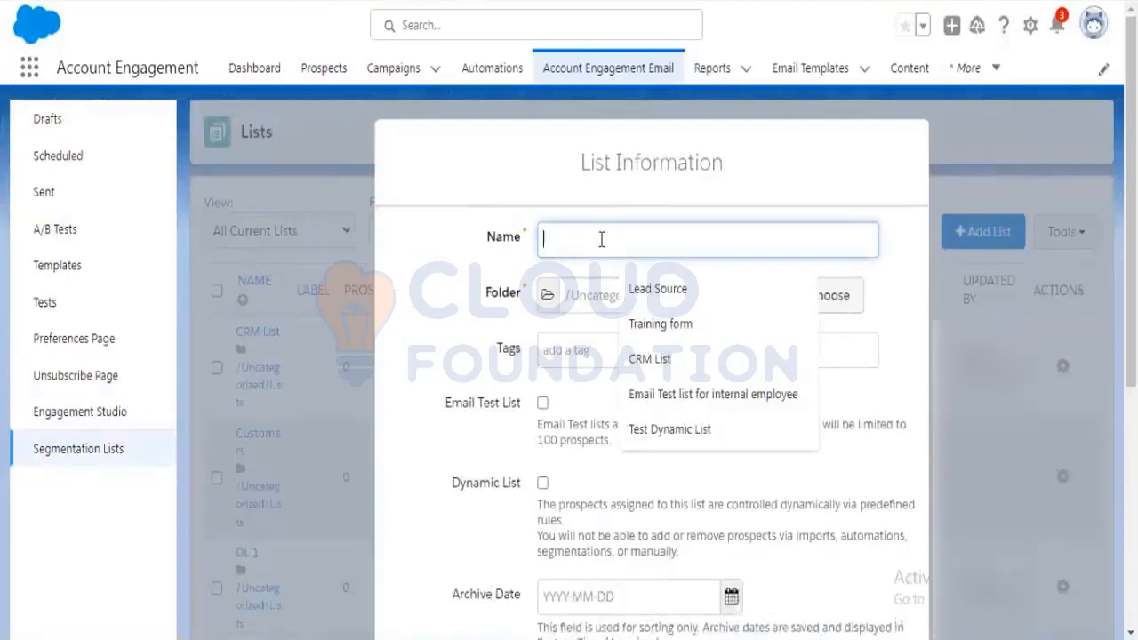
pyautogui.write('P')
pyautogui.press('BackSpace')
pyautogui.write('Test')
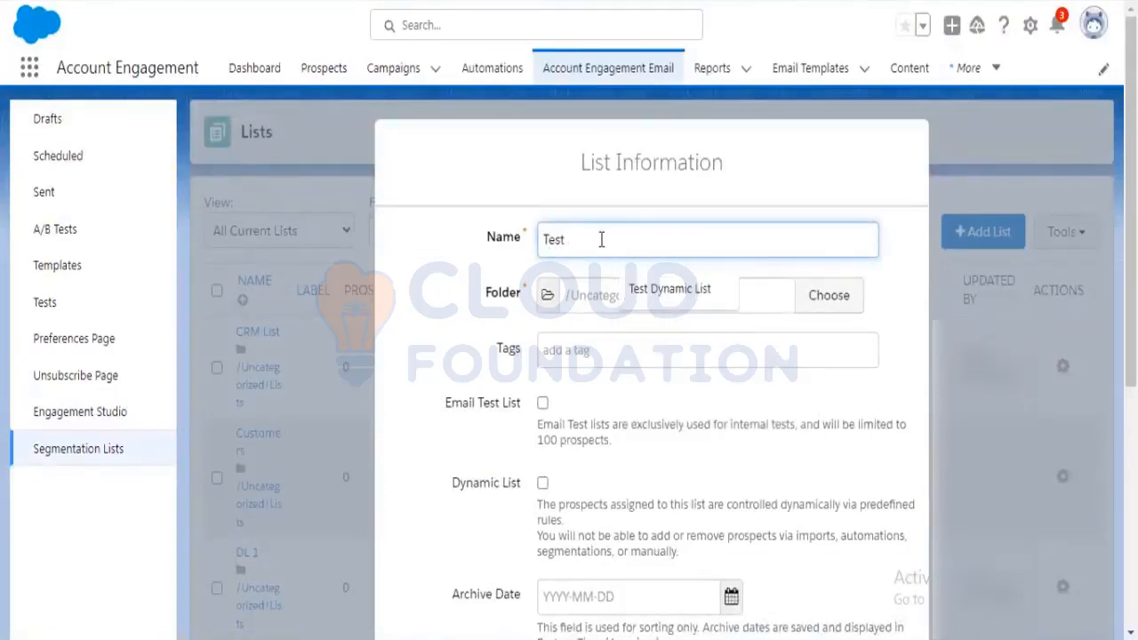
pyautogui.write(' Public')
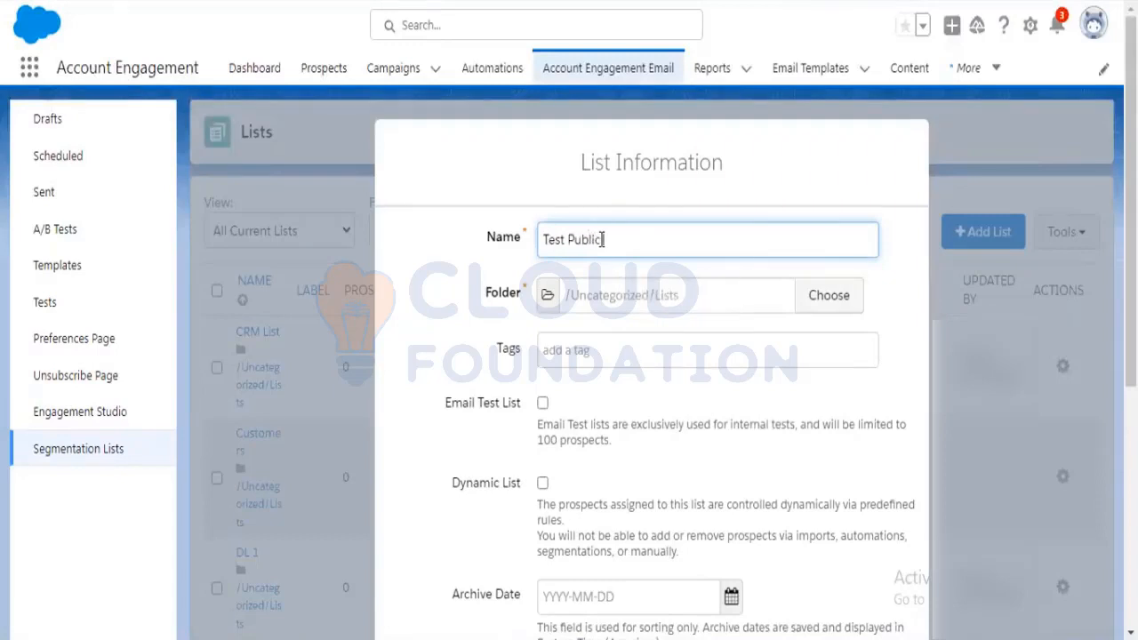
pyautogui.write(' Listy')
pyautogui.press('BackSpace')
pyautogui.hotkey('ctrl', 'a')
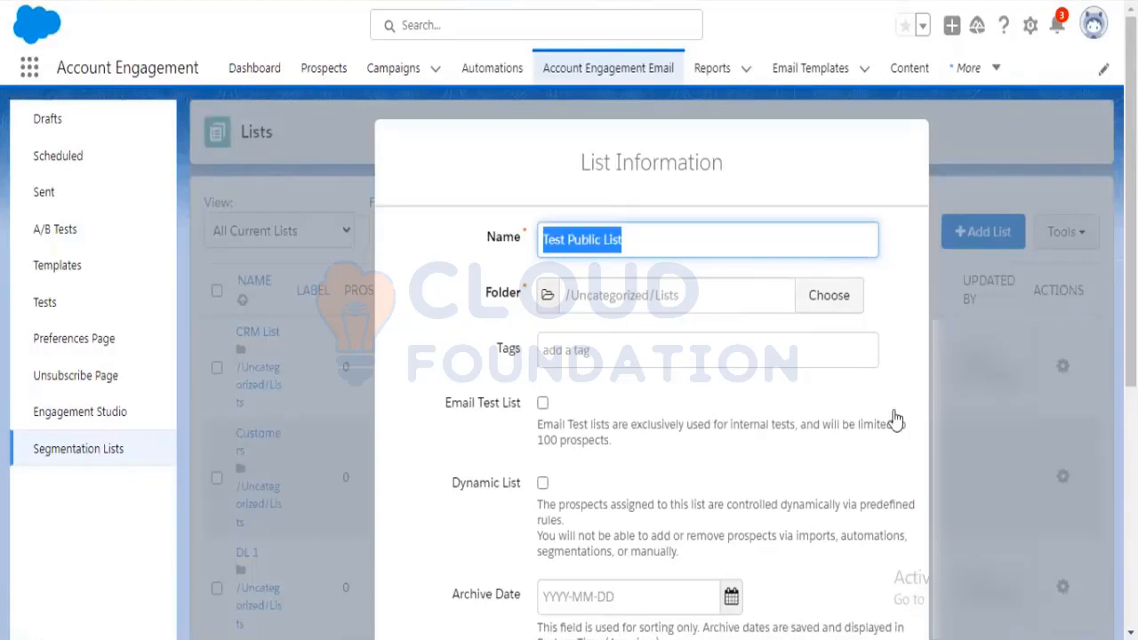
# Make the new list a public list and set its label to "Newsletter Updates"
pyautogui.scroll(-3, 681, 382)
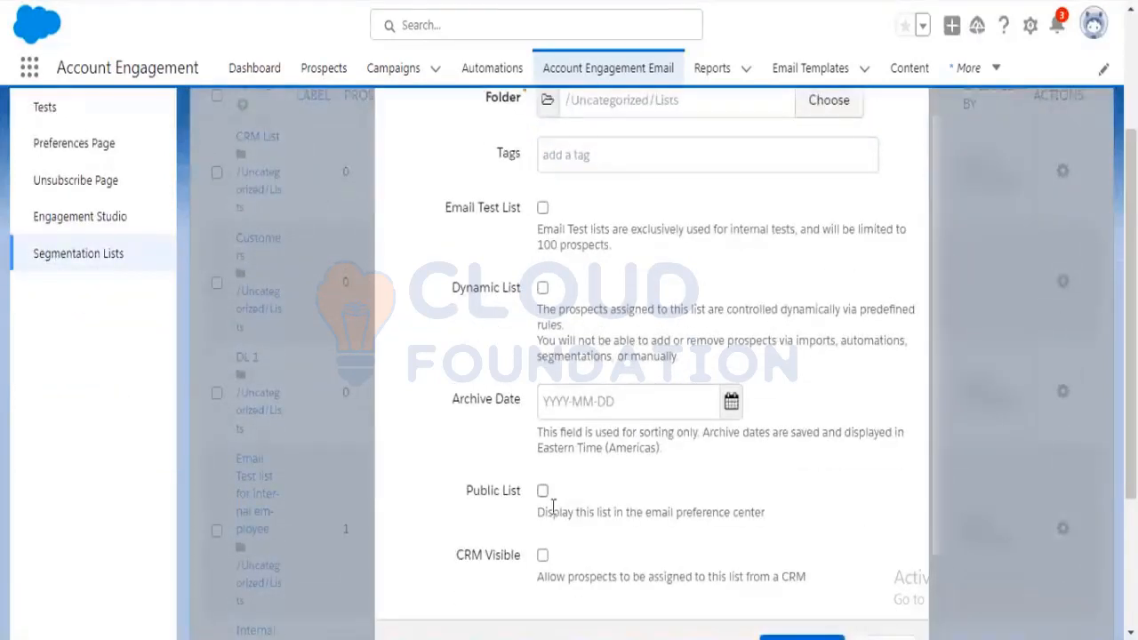
pyautogui.click(542, 491)
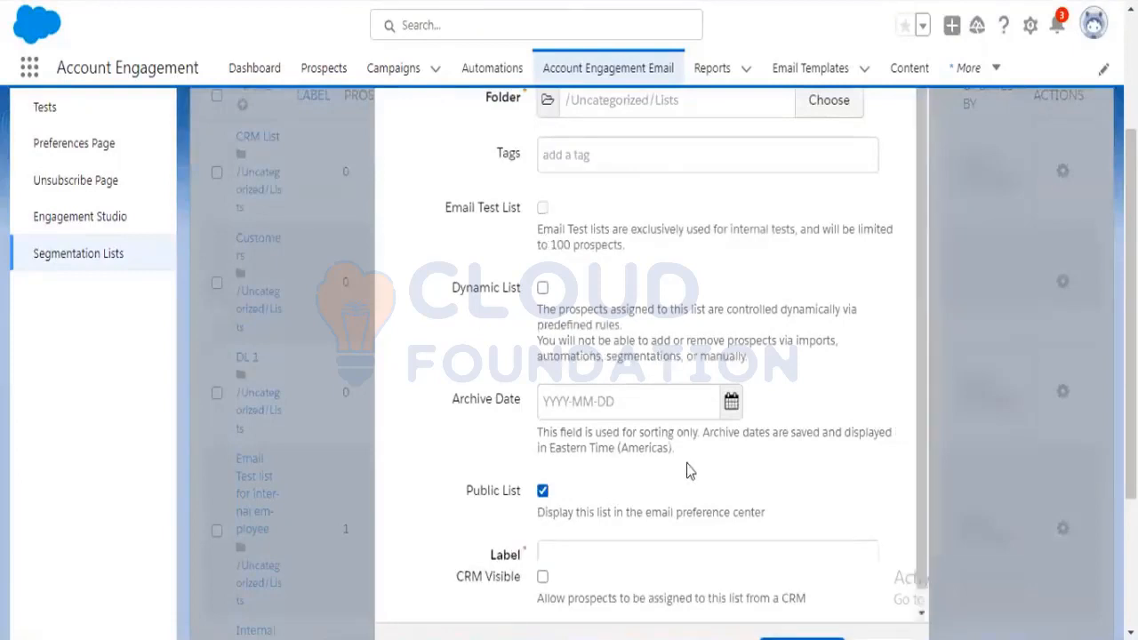
pyautogui.scroll(-3, 611, 361)
pyautogui.click(610, 361)
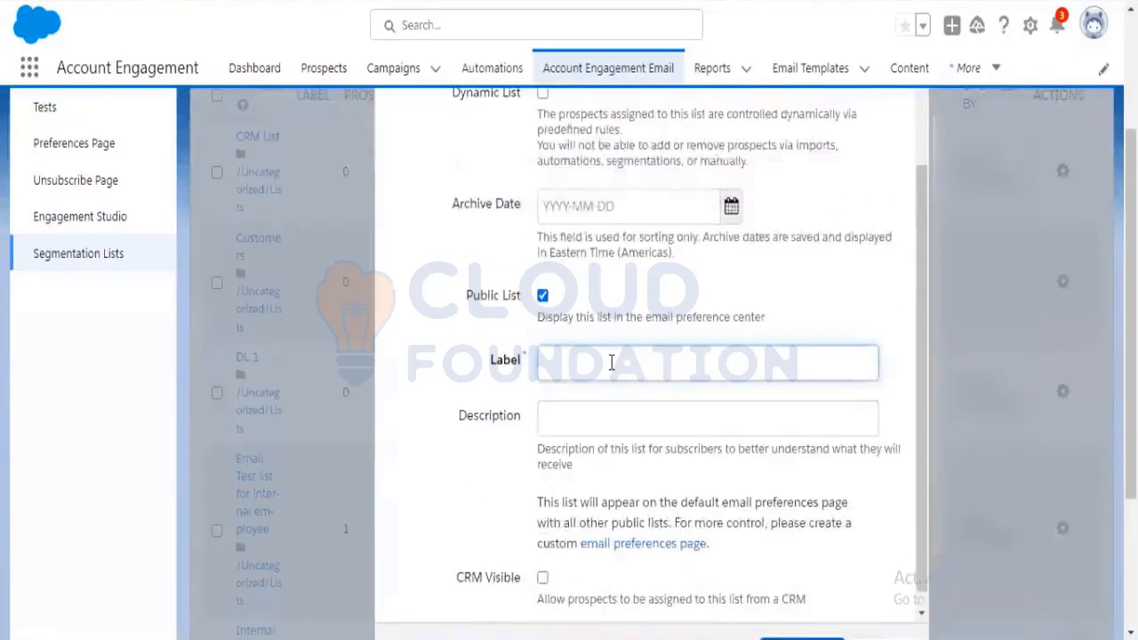
pyautogui.write('News')
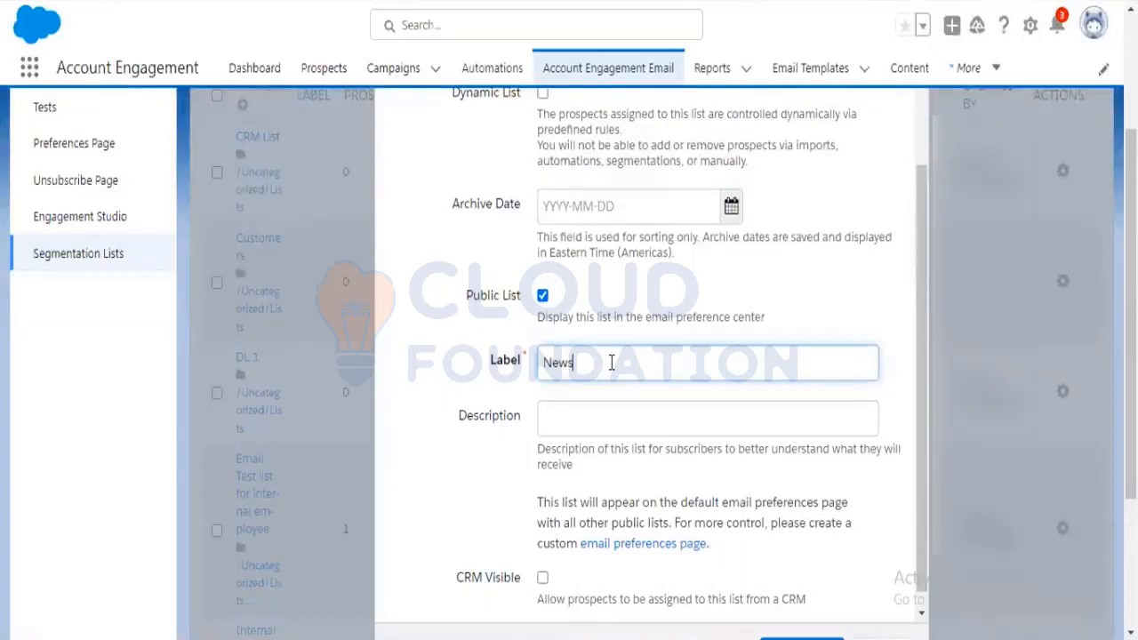
pyautogui.write('letter Updates')
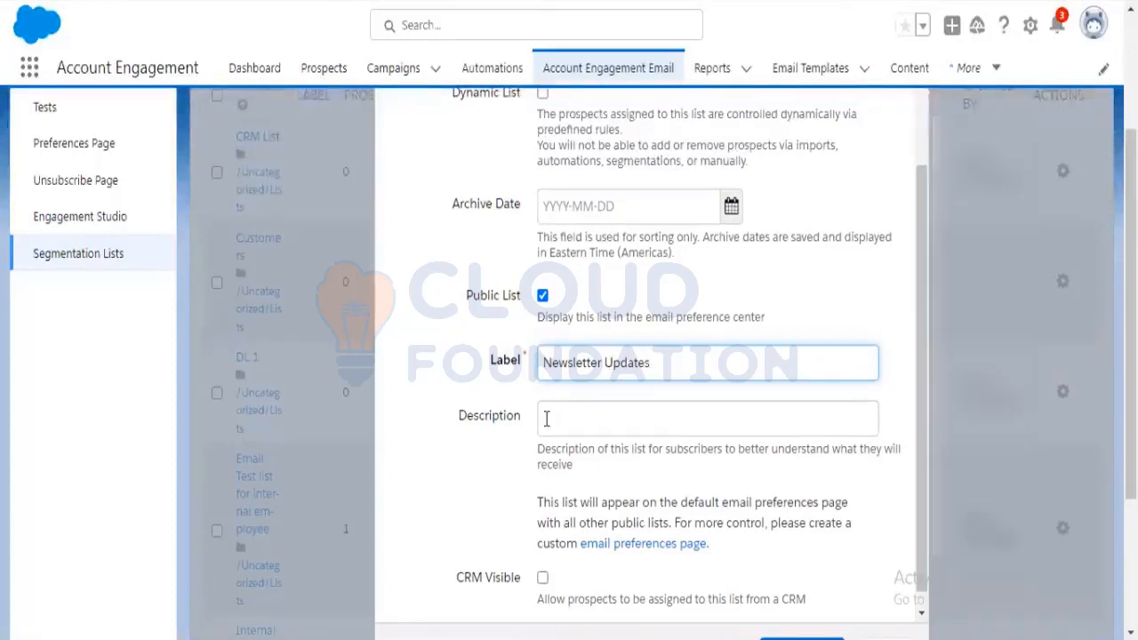
# Enter the public list's description "If you subcribe, you will receive our newletter with latest product updates."
pyautogui.click(570, 427)
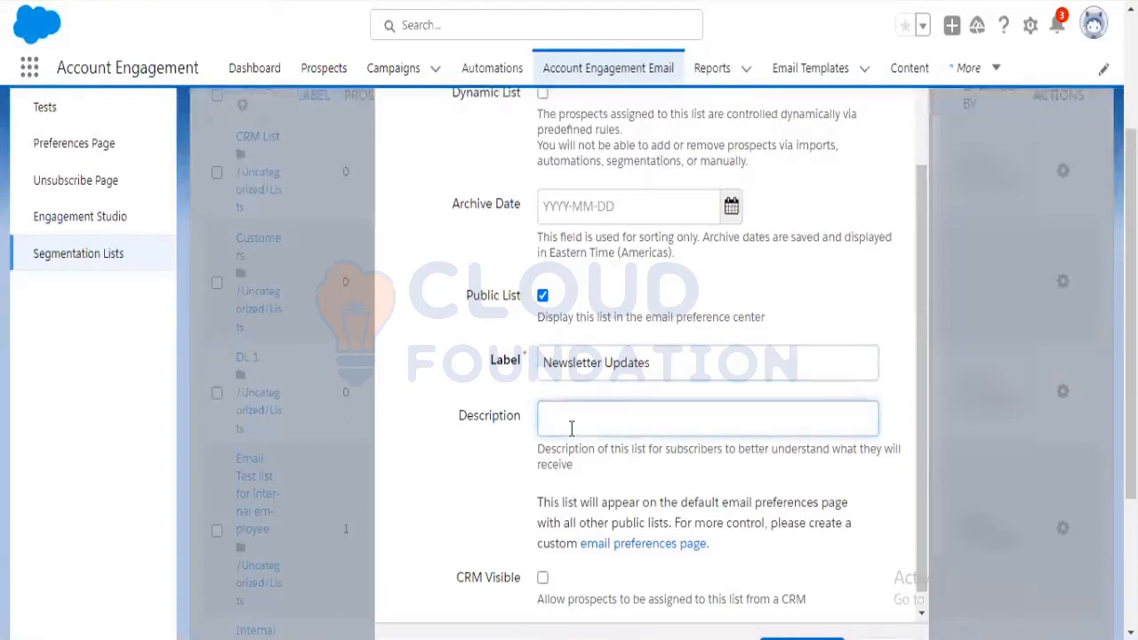
pyautogui.write('If you subcri')
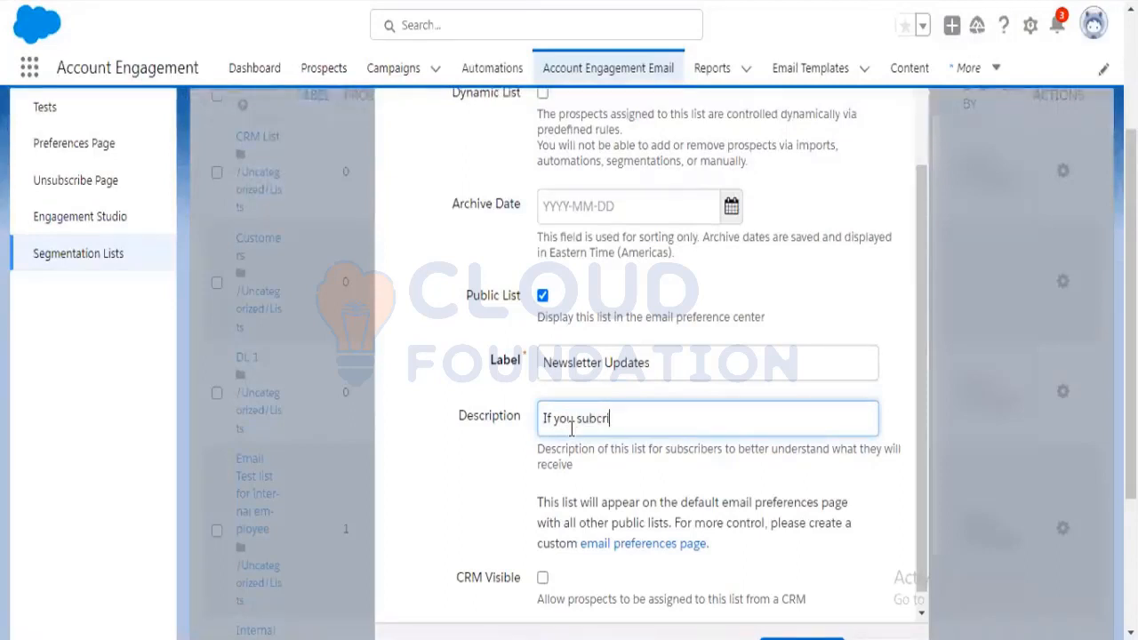
pyautogui.write('be to')
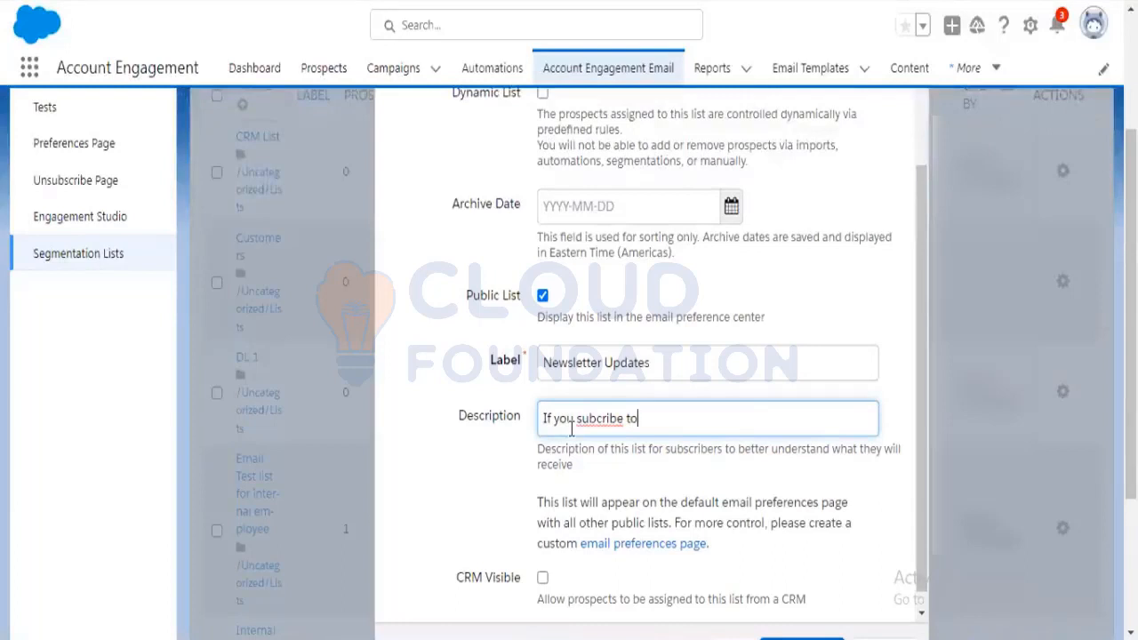
pyautogui.write(' re')
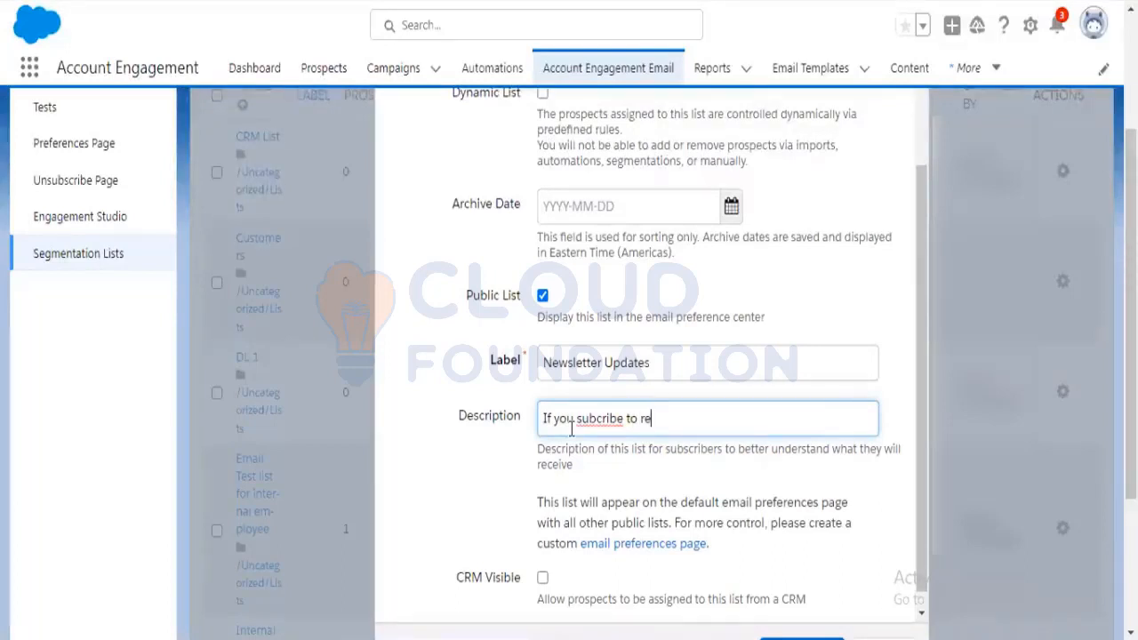
pyautogui.write('ceive')
pyautogui.keyDown('shift'); pyautogui.click(627, 418); pyautogui.keyUp('shift')
pyautogui.press('BackSpace')
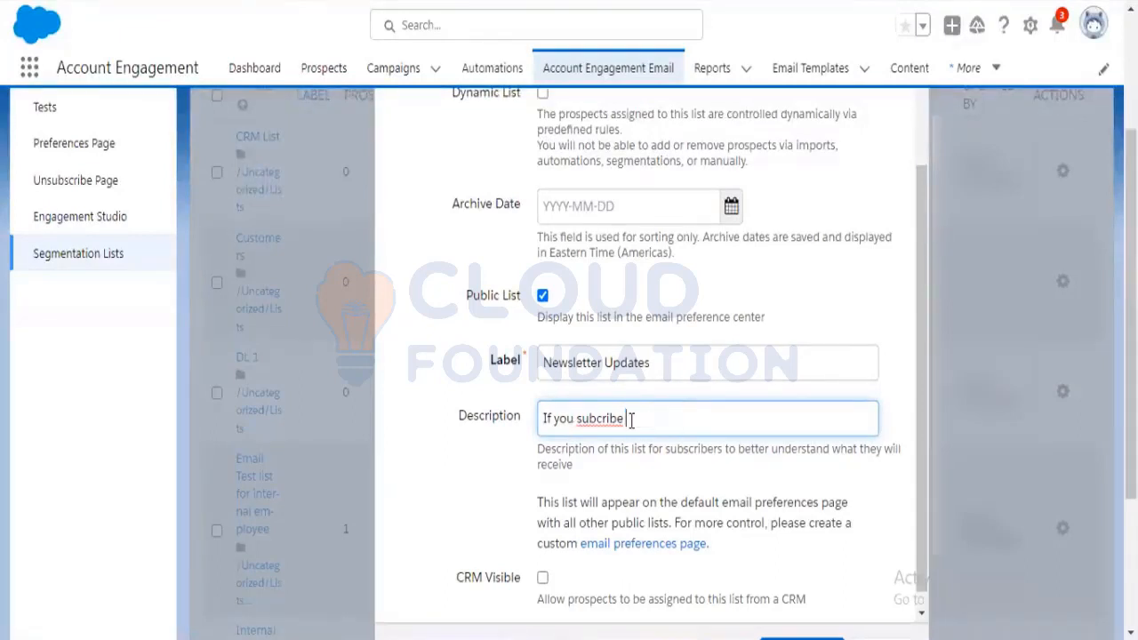
pyautogui.press('BackSpace')
pyautogui.write('. You will receive ')
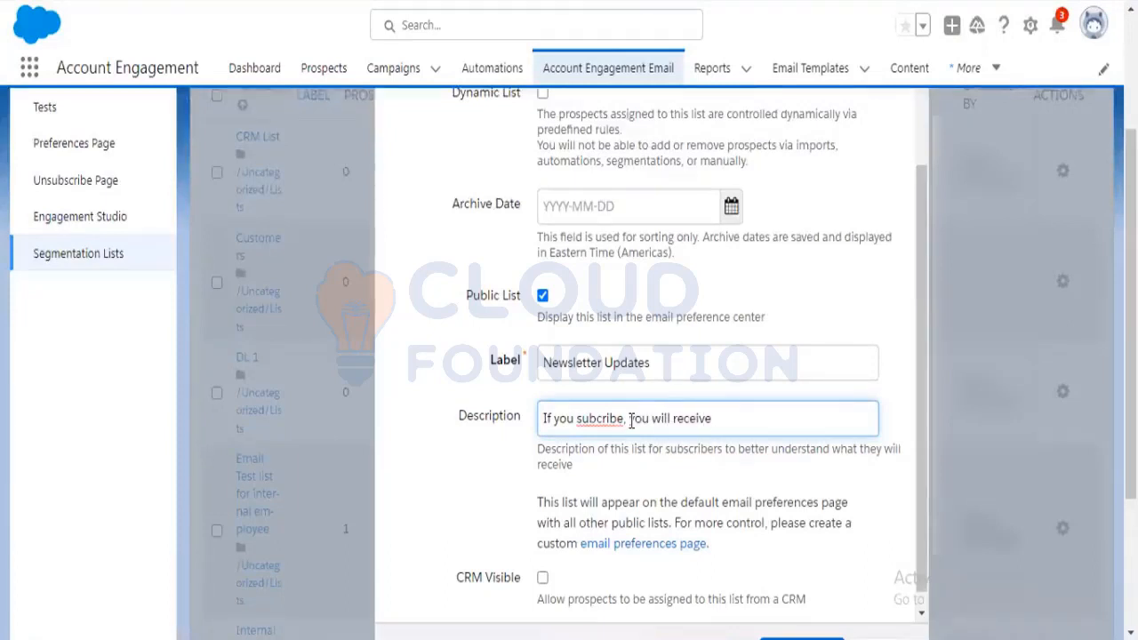
pyautogui.write('our newletter with latest')
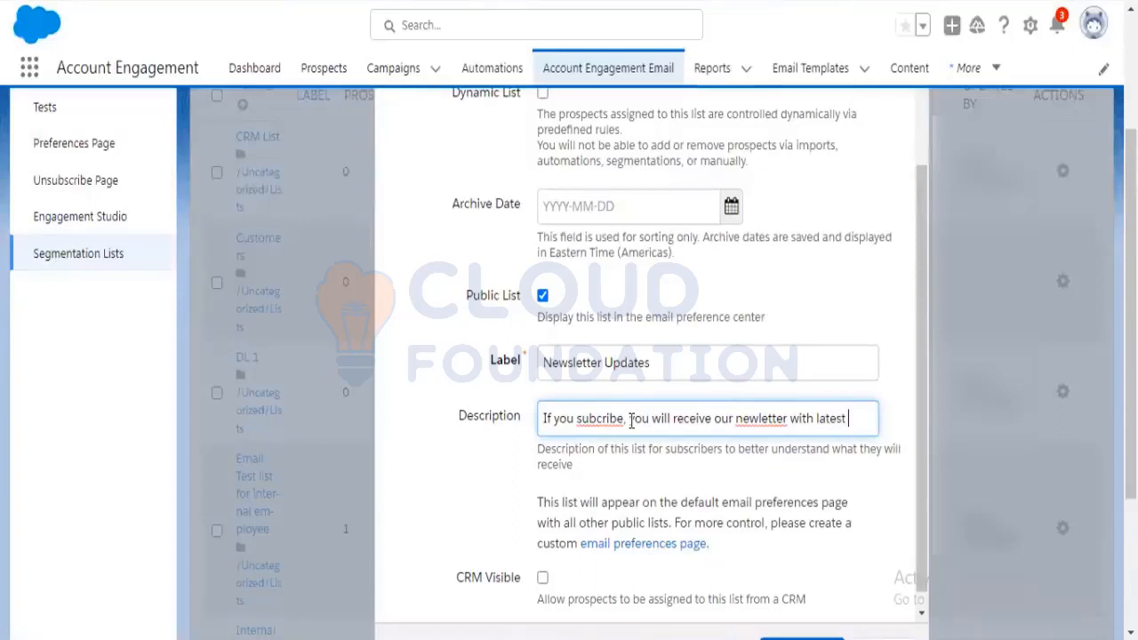
pyautogui.write(' produ')
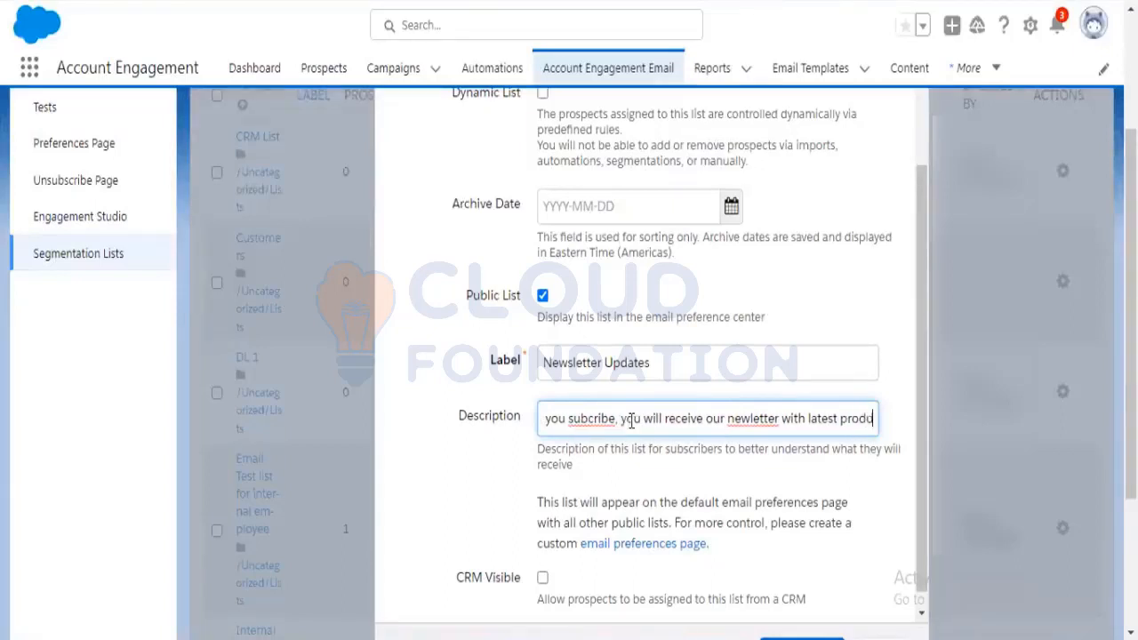
pyautogui.write('ct update')
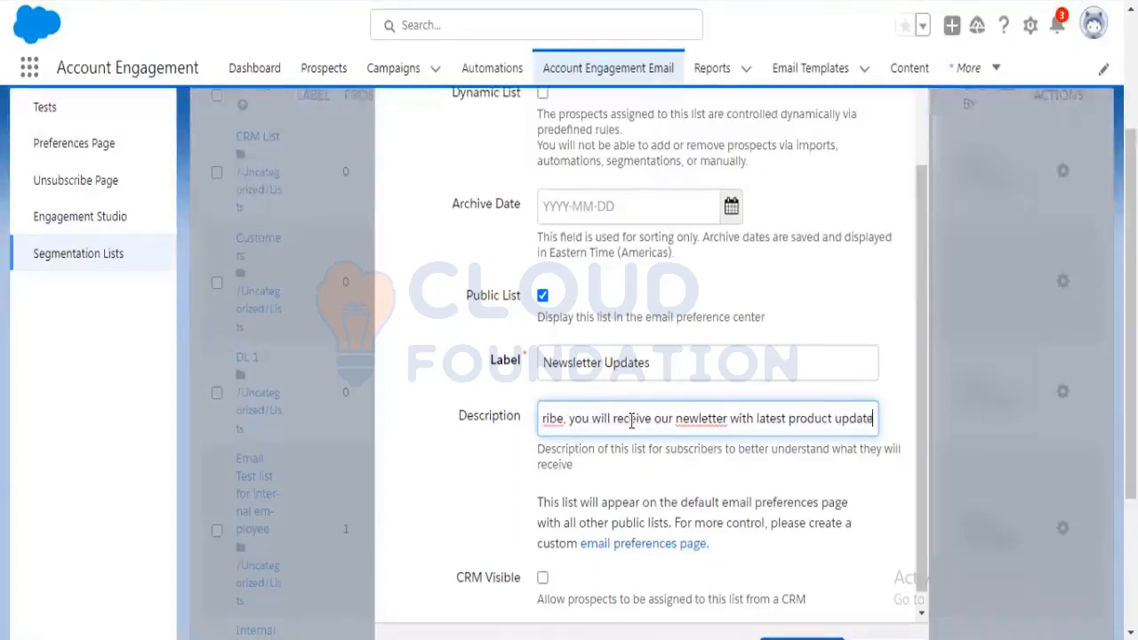
pyautogui.write('s.')
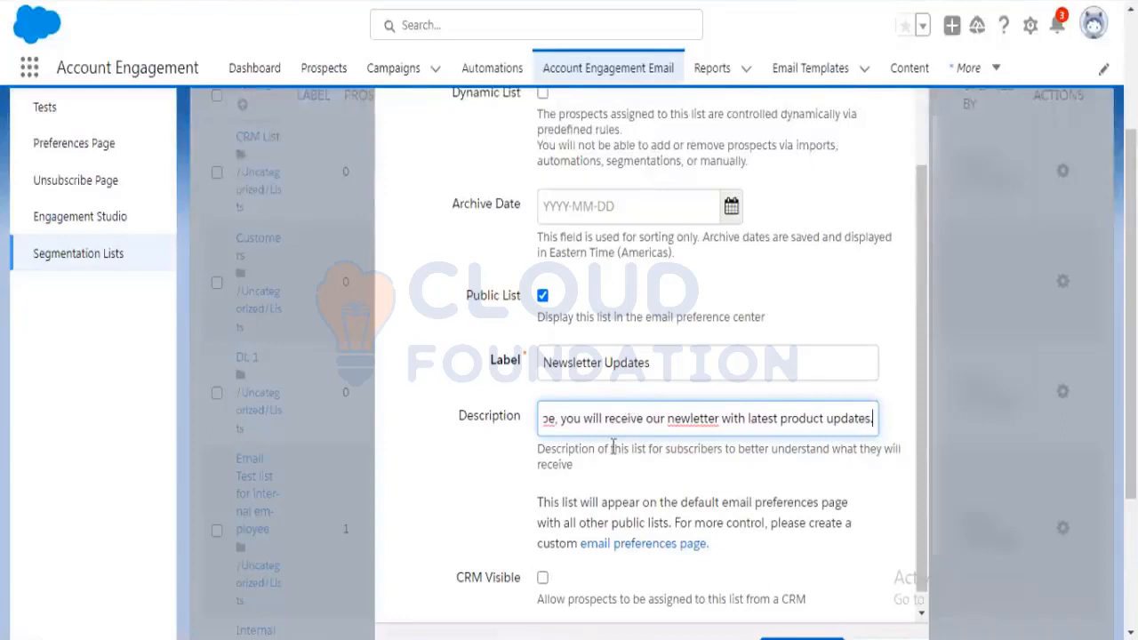
# Correct the spelling of "subscribe" and "newsletter" in the description and create the list
pyautogui.rightClick(548, 420)
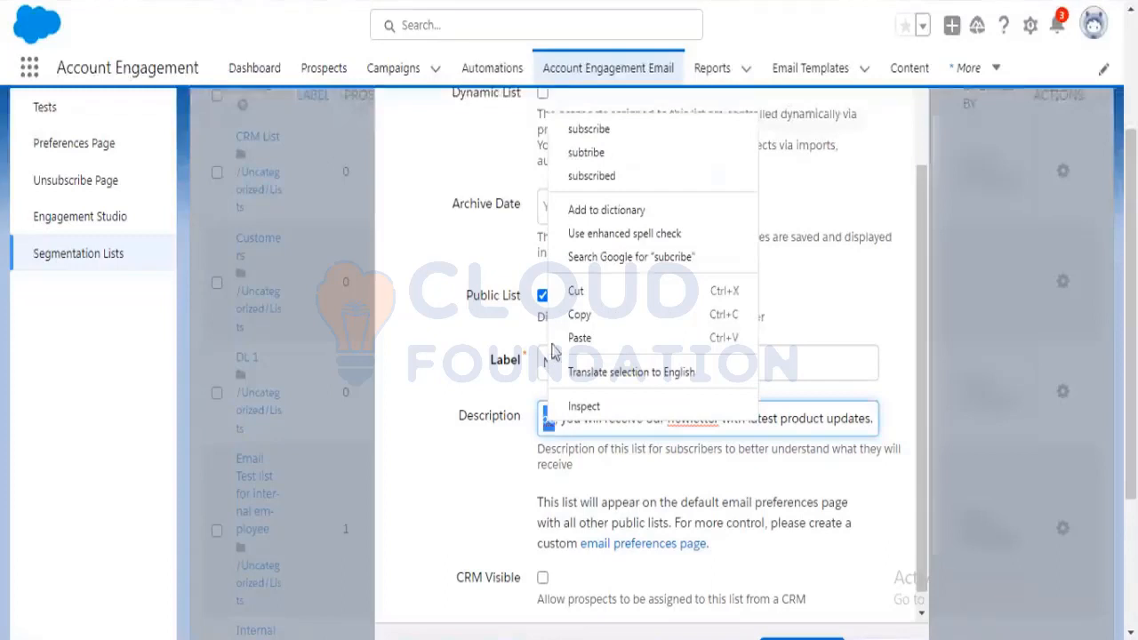
pyautogui.click(588, 130)
pyautogui.rightClick(689, 420)
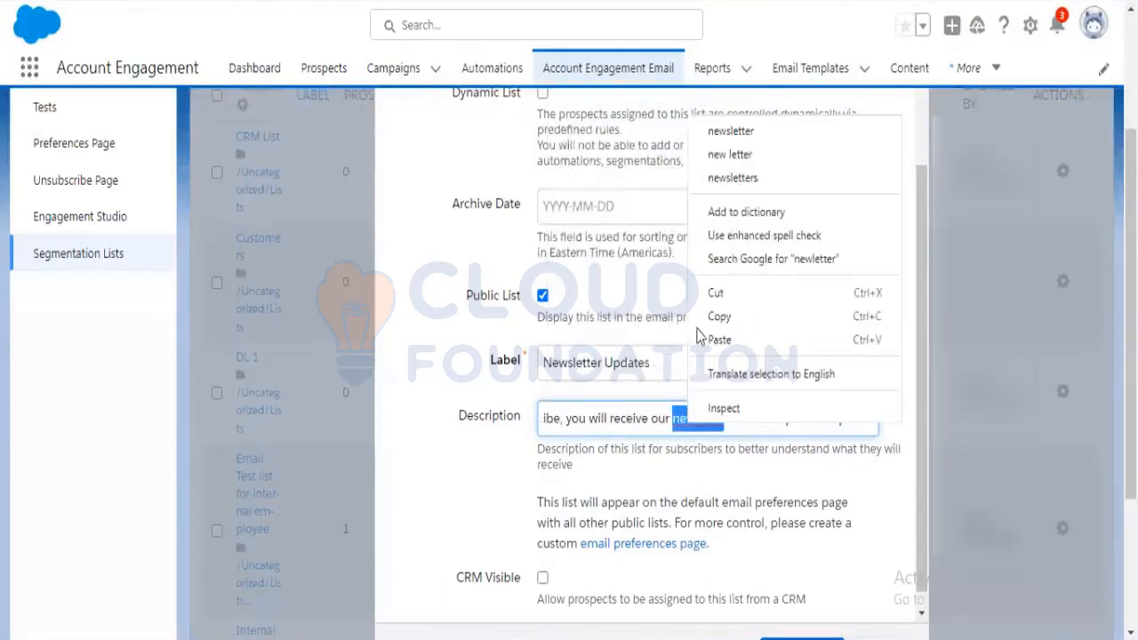
pyautogui.click(729, 132)
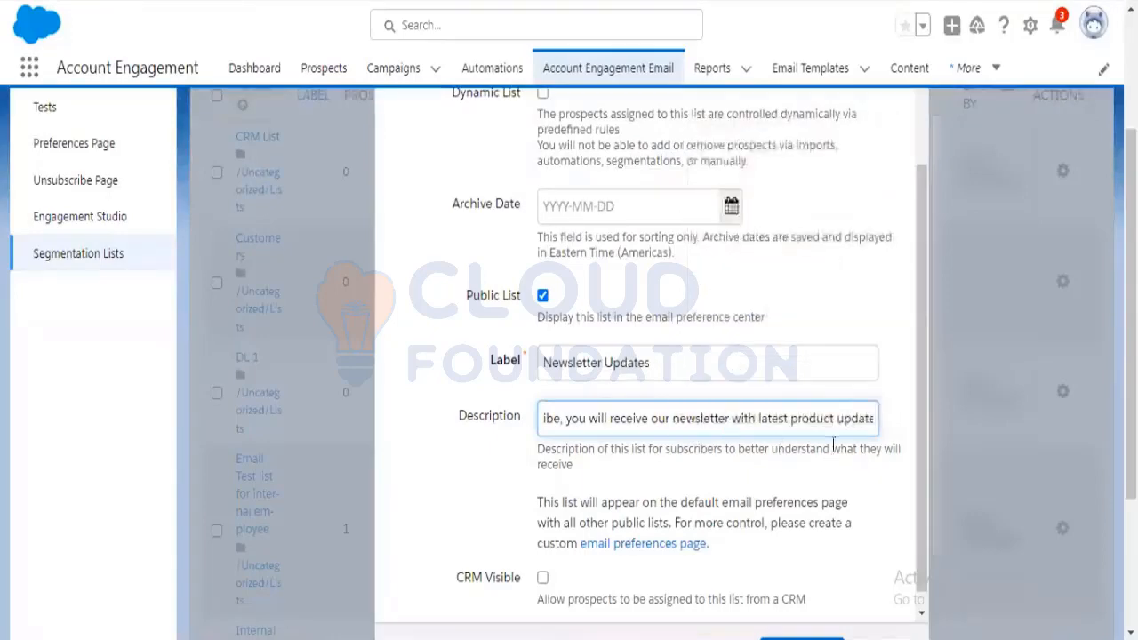
pyautogui.scroll(-5, 833, 444)
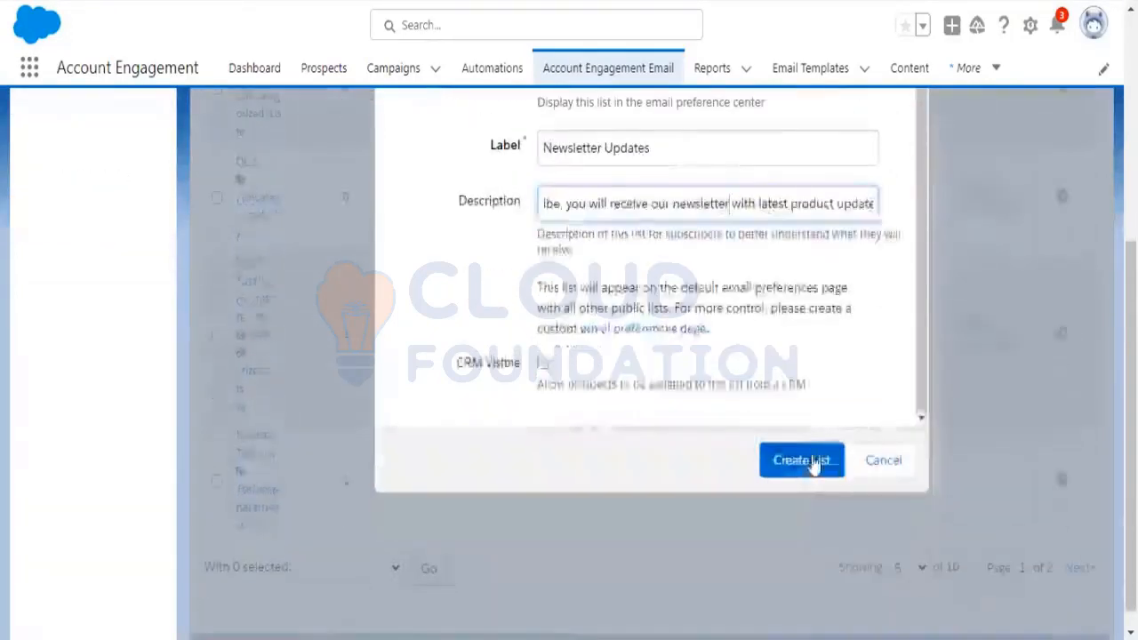
pyautogui.click(809, 463)
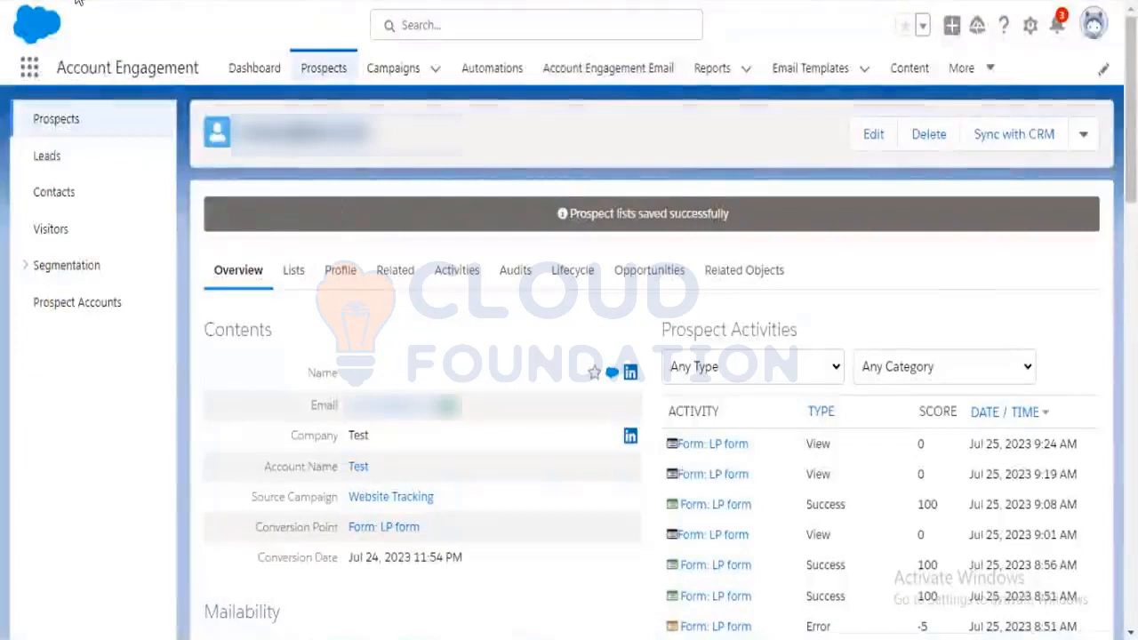
# Open the list chooser in the prospect's list memberships, browse the available lists and search for "dyna"
pyautogui.click(77, 1)
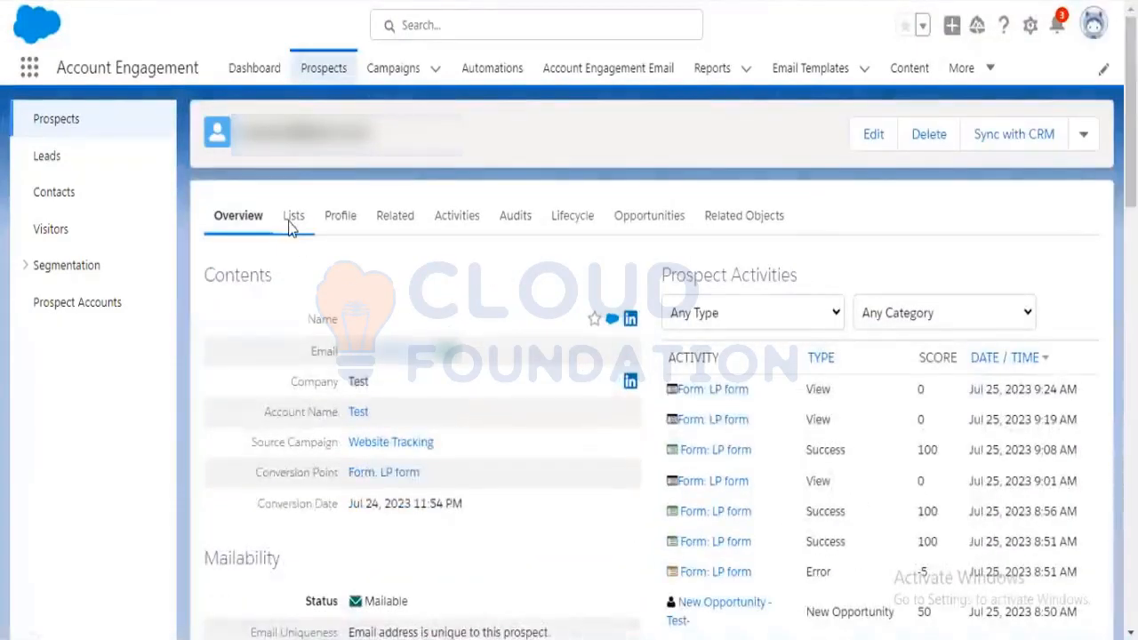
pyautogui.click(291, 222)
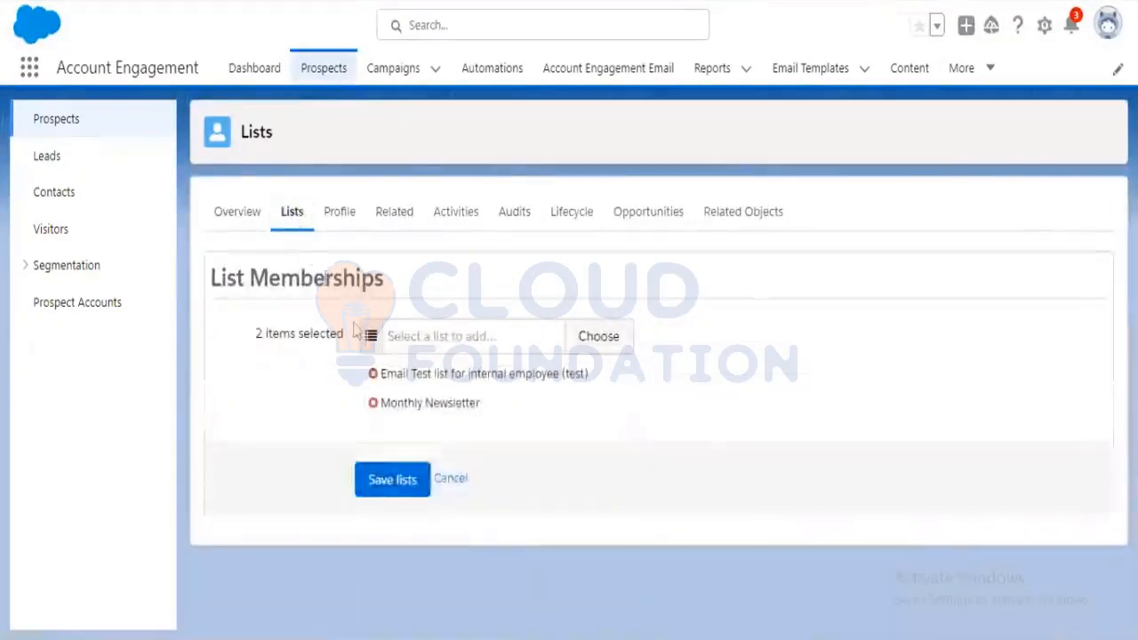
pyautogui.click(472, 335)
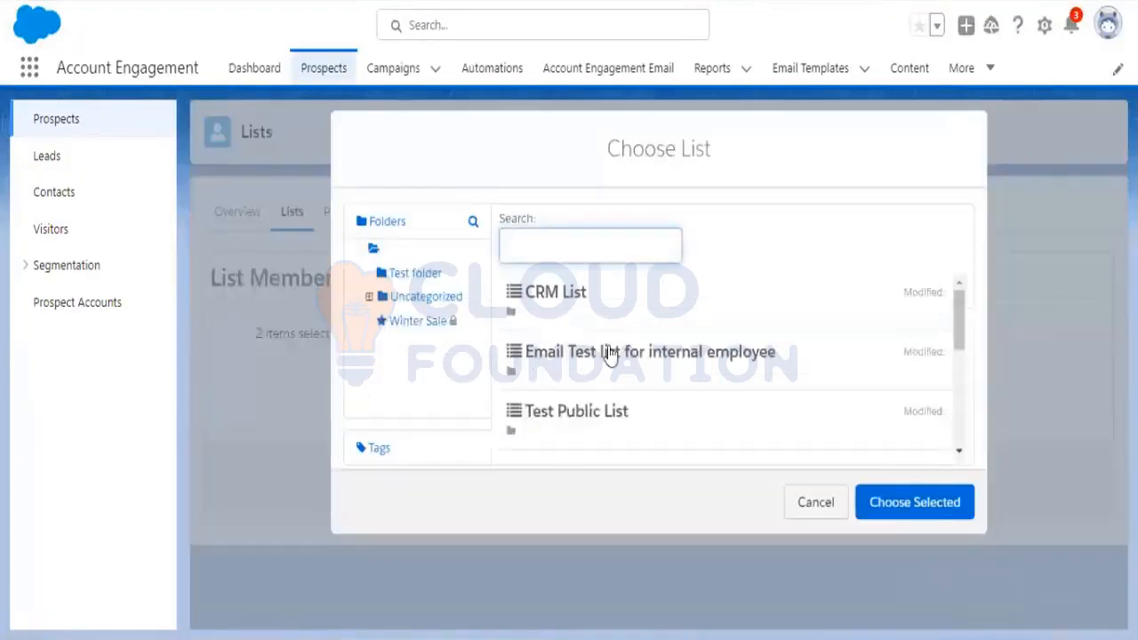
pyautogui.scroll(-1, 612, 354)
pyautogui.scroll(-1, 610, 355)
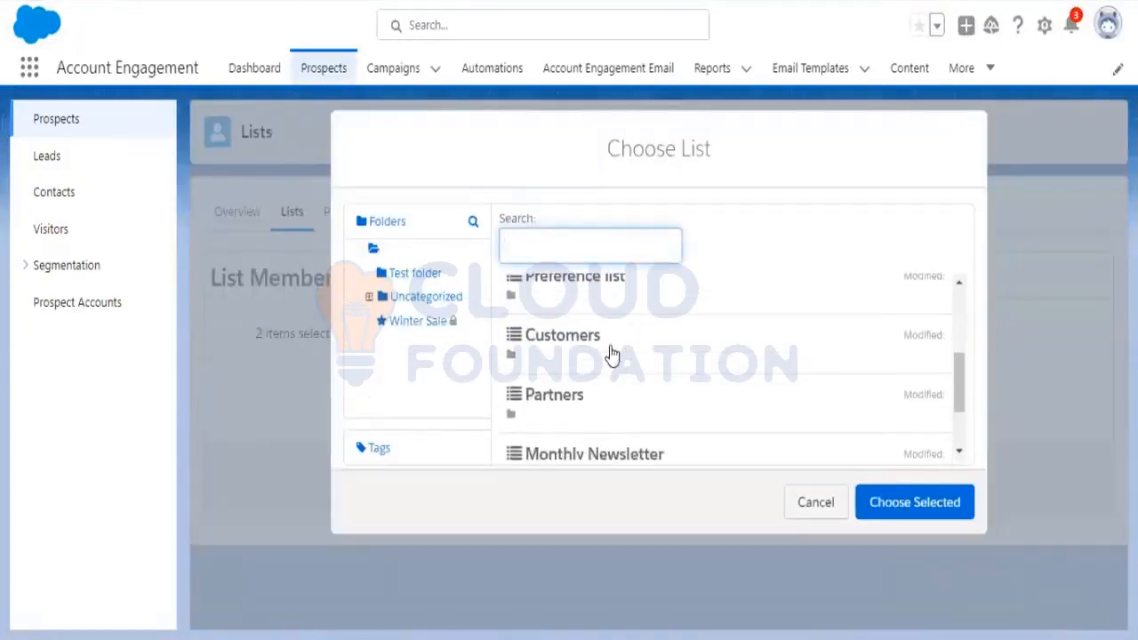
pyautogui.scroll(1, 609, 355)
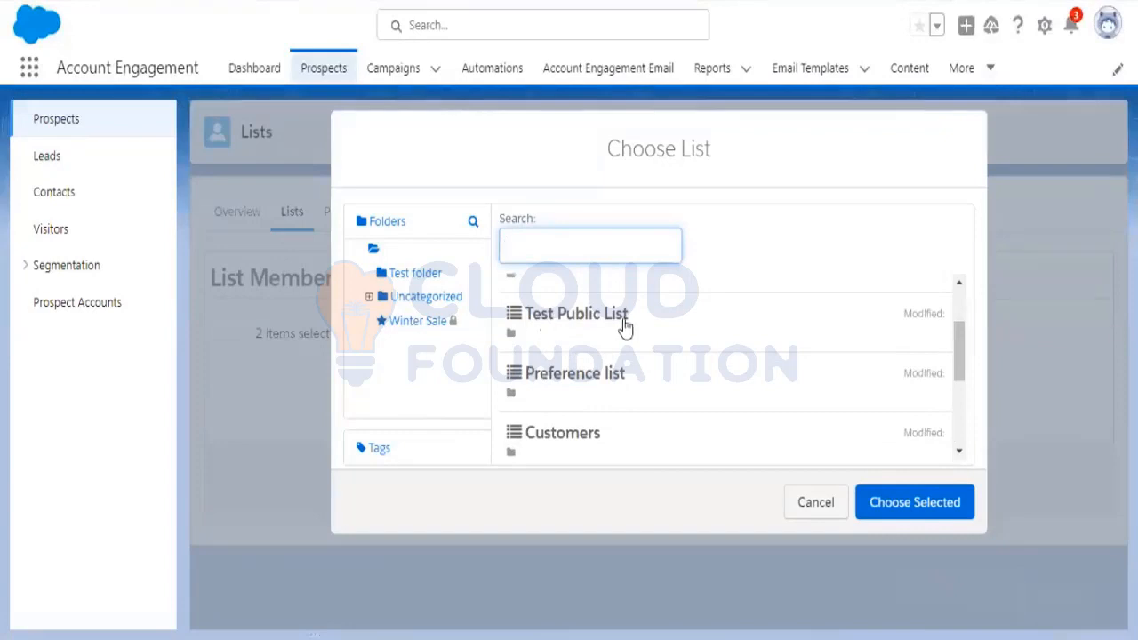
pyautogui.scroll(1, 621, 340)
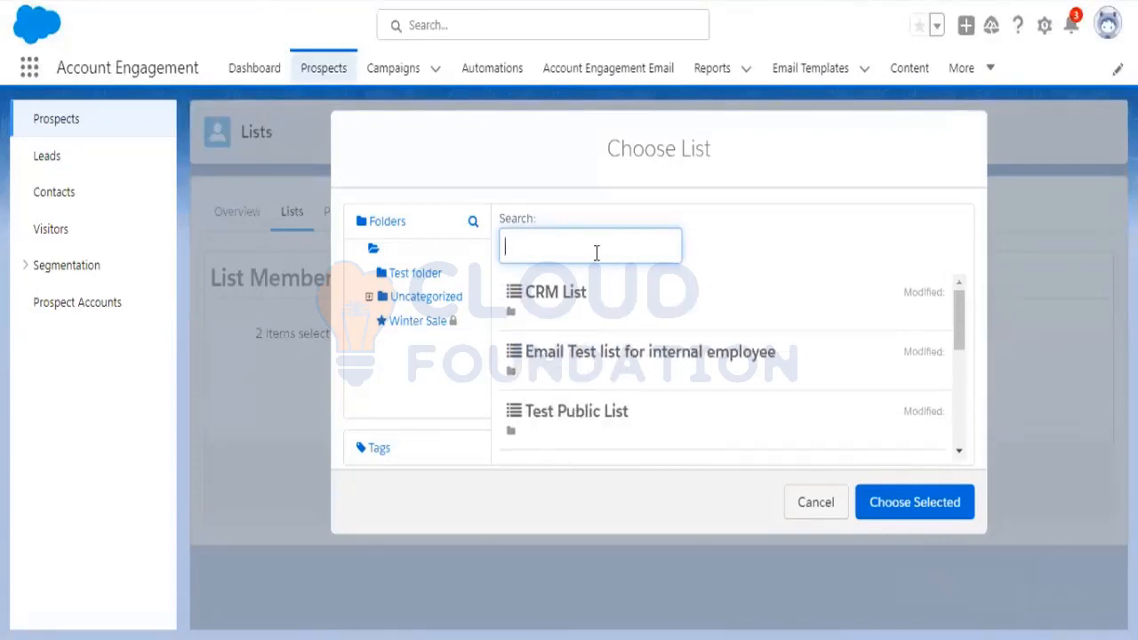
pyautogui.write('dyna')
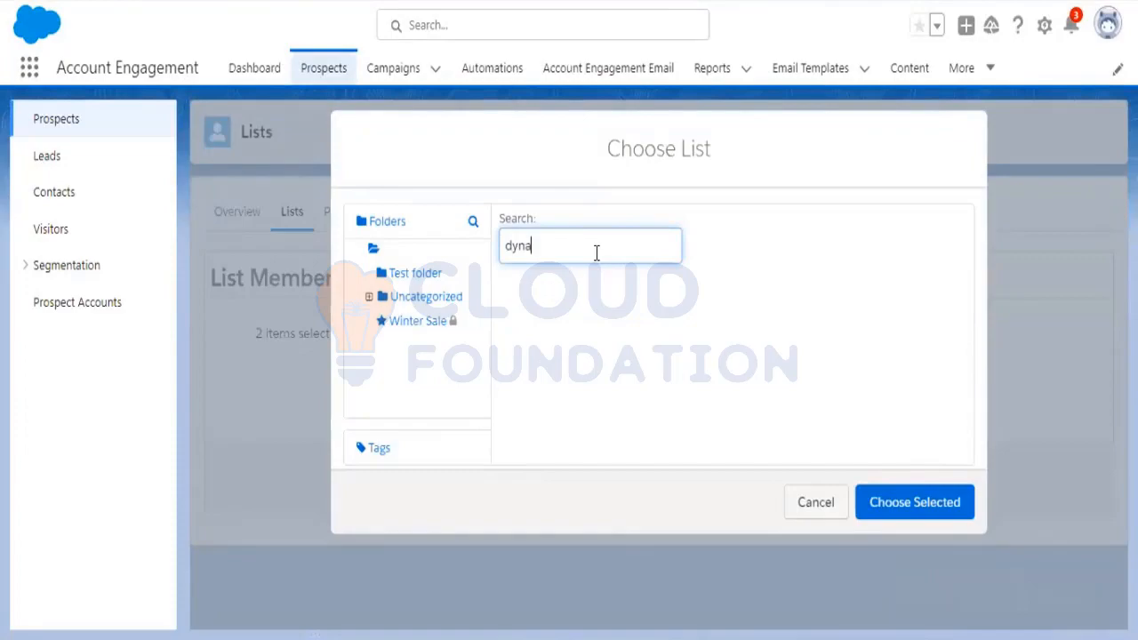
# Search the chooser for the dynamic list's full name, "Test Dynamic List", copied from its own page, and clear the search
pyautogui.doubleClick(596, 253)
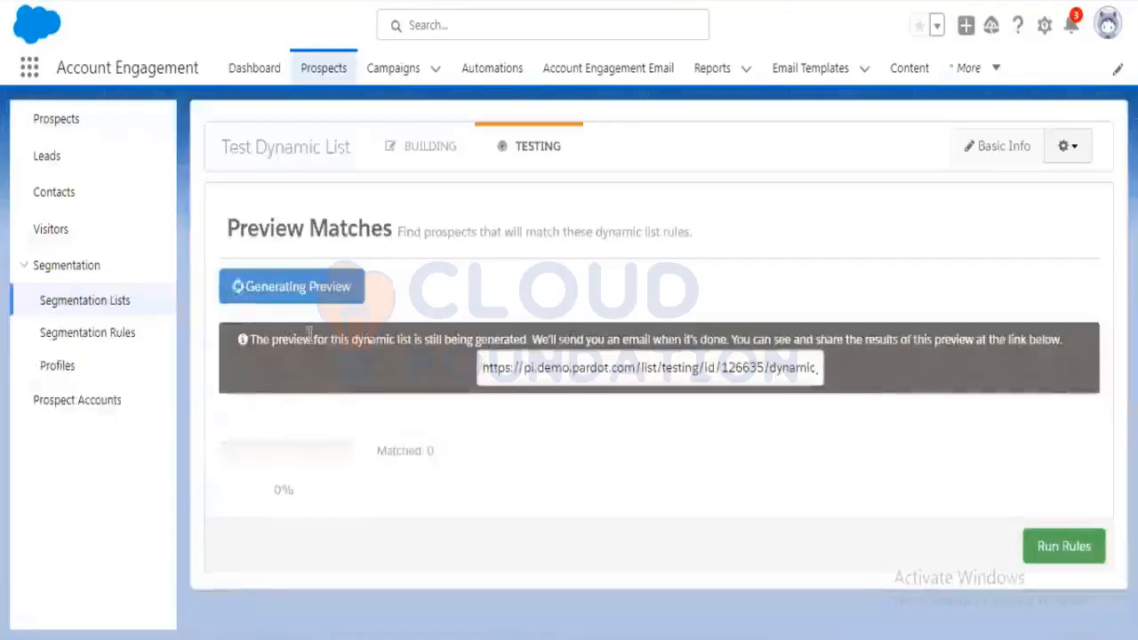
pyautogui.moveTo(223, 142); pyautogui.dragTo(348, 165)
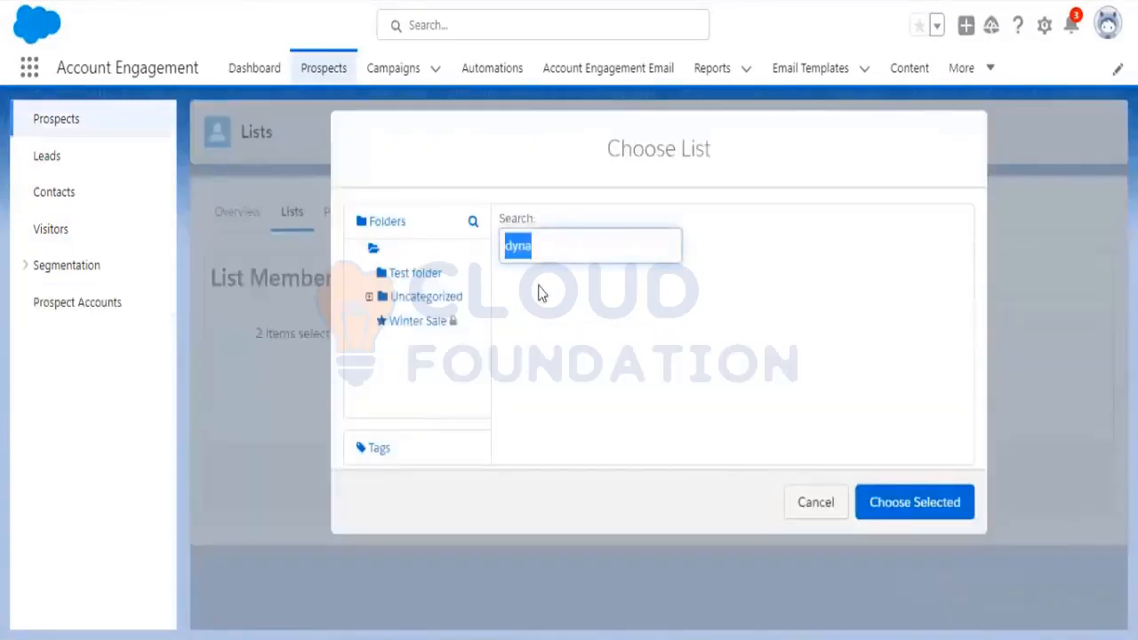
pyautogui.write('Test Dynamic List')
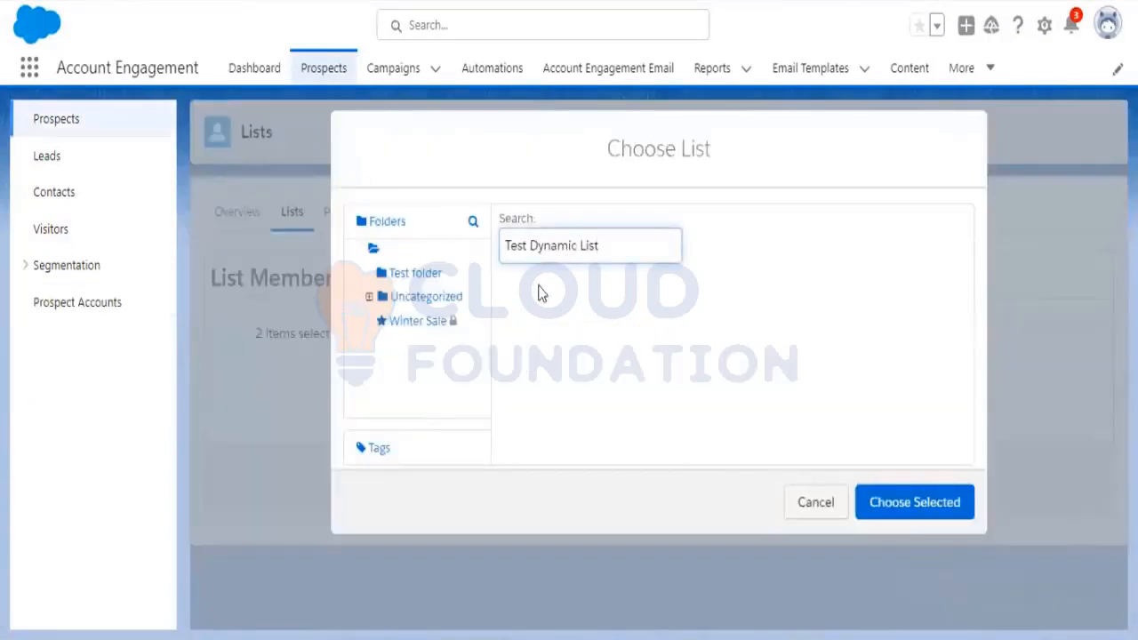
pyautogui.press('BackSpace')
pyautogui.press('BackSpace')
pyautogui.press('BackSpace')
pyautogui.press('BackSpace')
pyautogui.press('BackSpace')
pyautogui.press('BackSpace')
pyautogui.press('BackSpace')
pyautogui.press('BackSpace')
pyautogui.press('BackSpace')
pyautogui.press('BackSpace')
pyautogui.press('BackSpace')
pyautogui.press('BackSpace')
pyautogui.press('BackSpace')
pyautogui.press('BackSpace')
pyautogui.press('BackSpace')
pyautogui.press('BackSpace')
pyautogui.press('BackSpace')
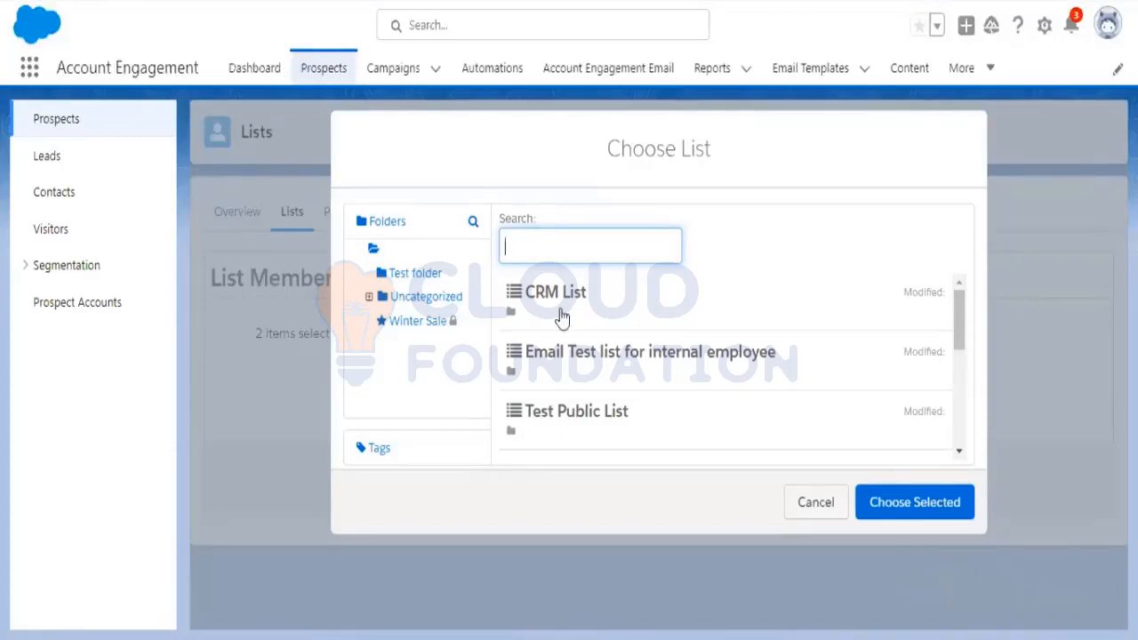
# Add Test Public List to the prospect's list memberships and save the lists
pyautogui.scroll(-1, 585, 348)
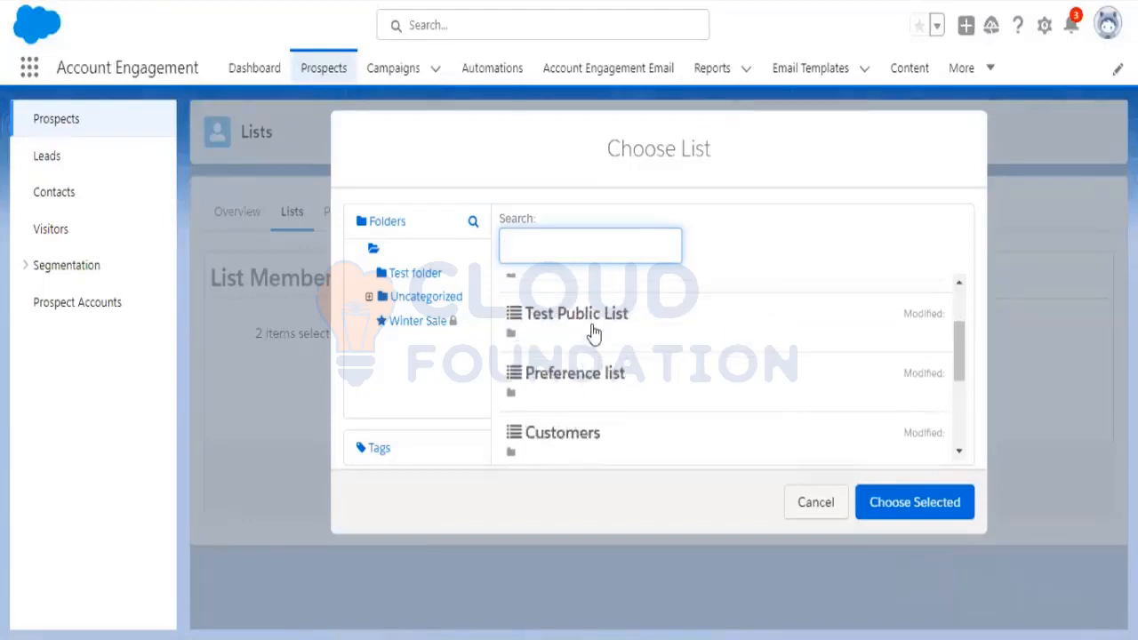
pyautogui.click(593, 332)
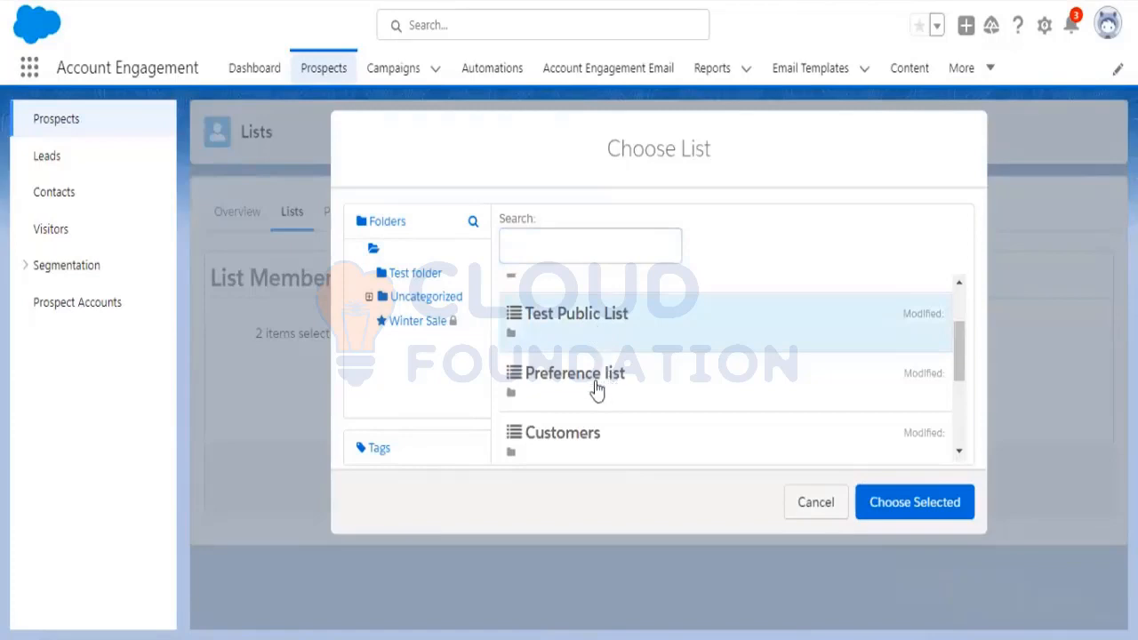
pyautogui.click(943, 507)
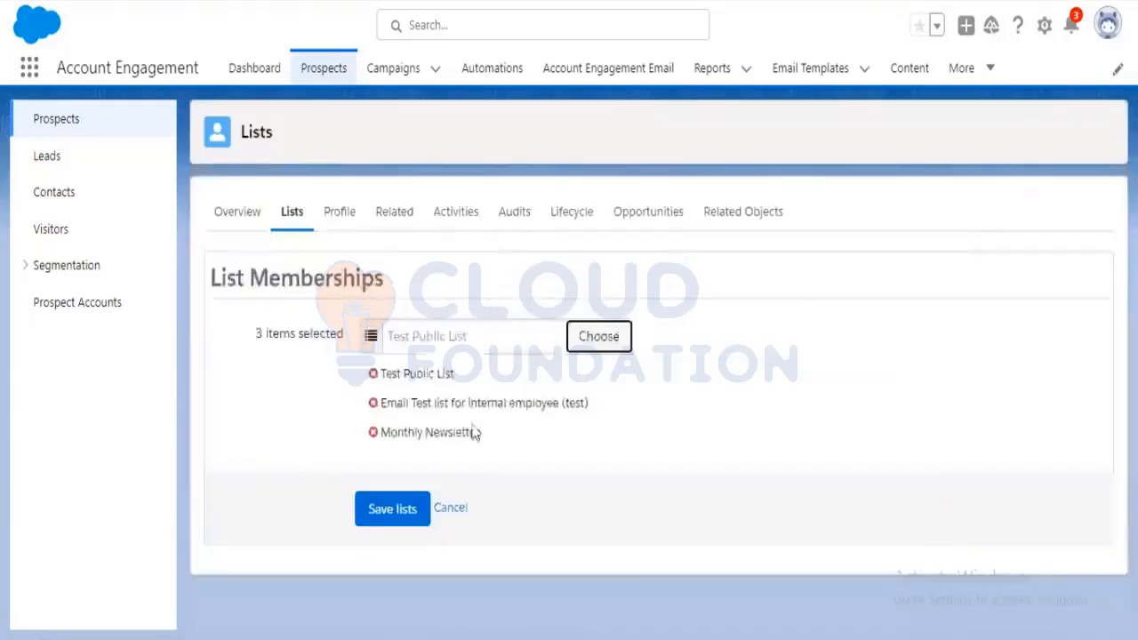
pyautogui.click(418, 510)
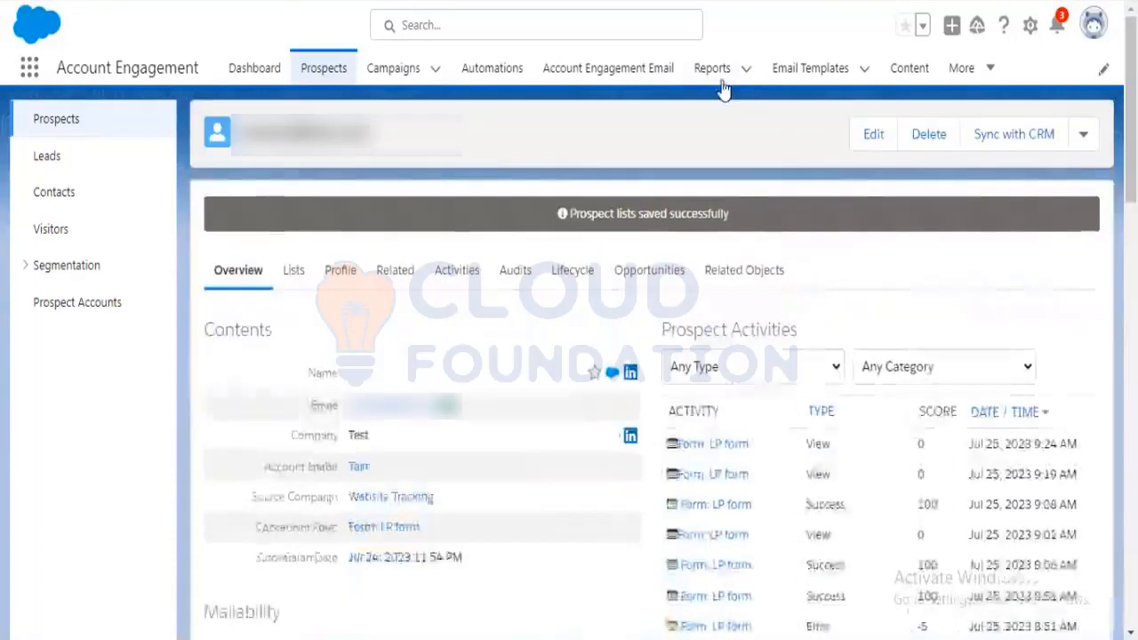
pyautogui.click(910, 68)
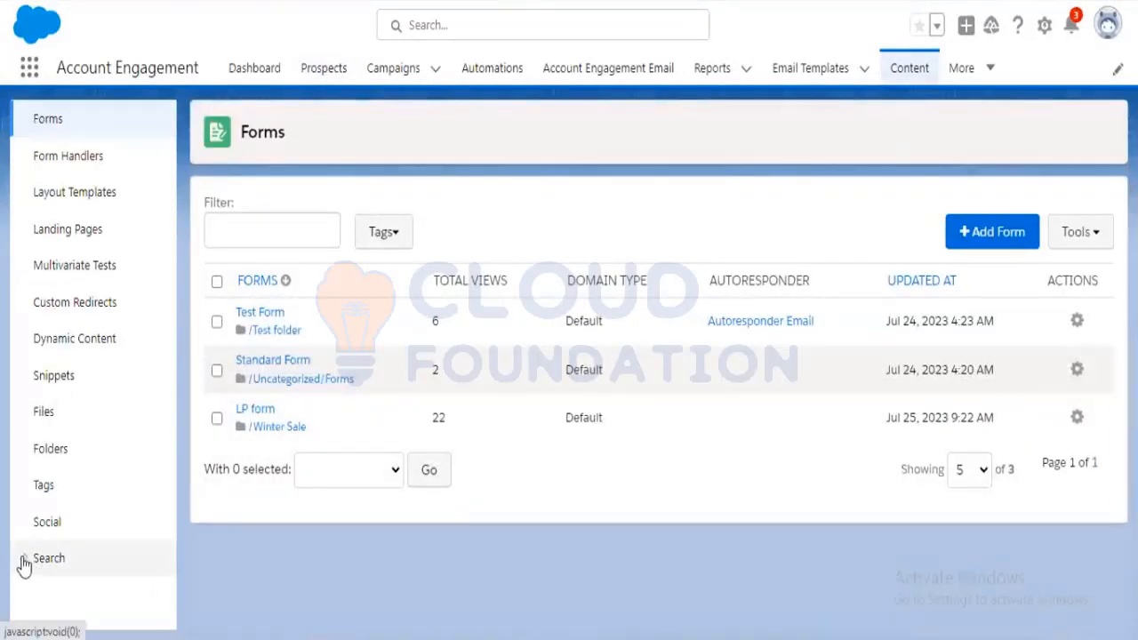
pyautogui.click(24, 558)
pyautogui.scroll(-1, 168, 506)
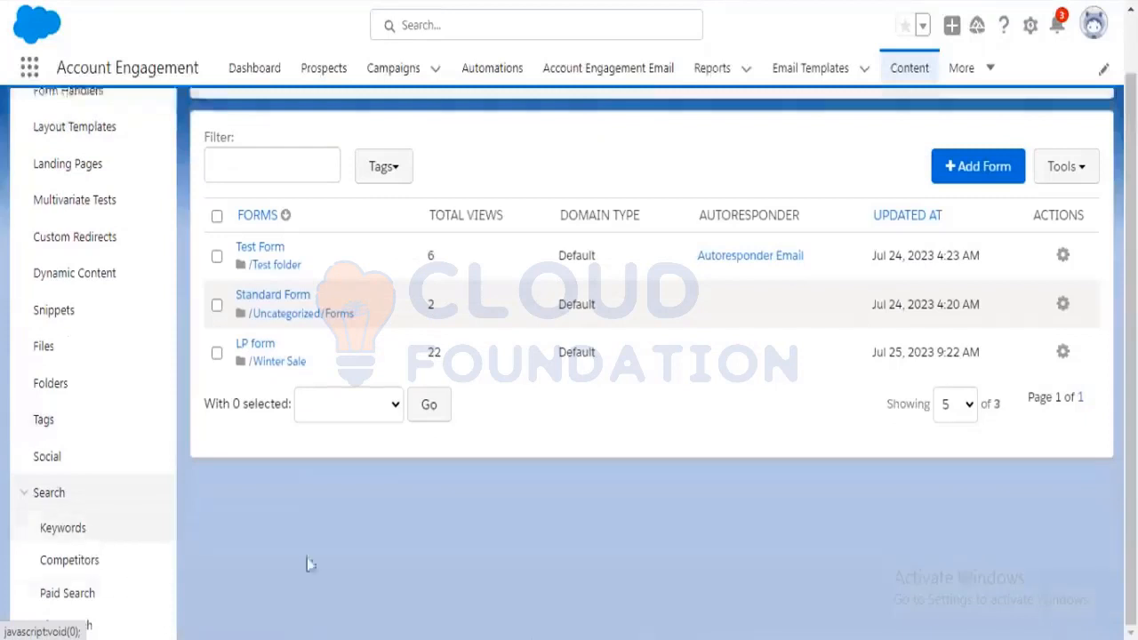
# Find the Default Email Preferences Page among the email preference pages and open its public link
pyautogui.click(658, 76)
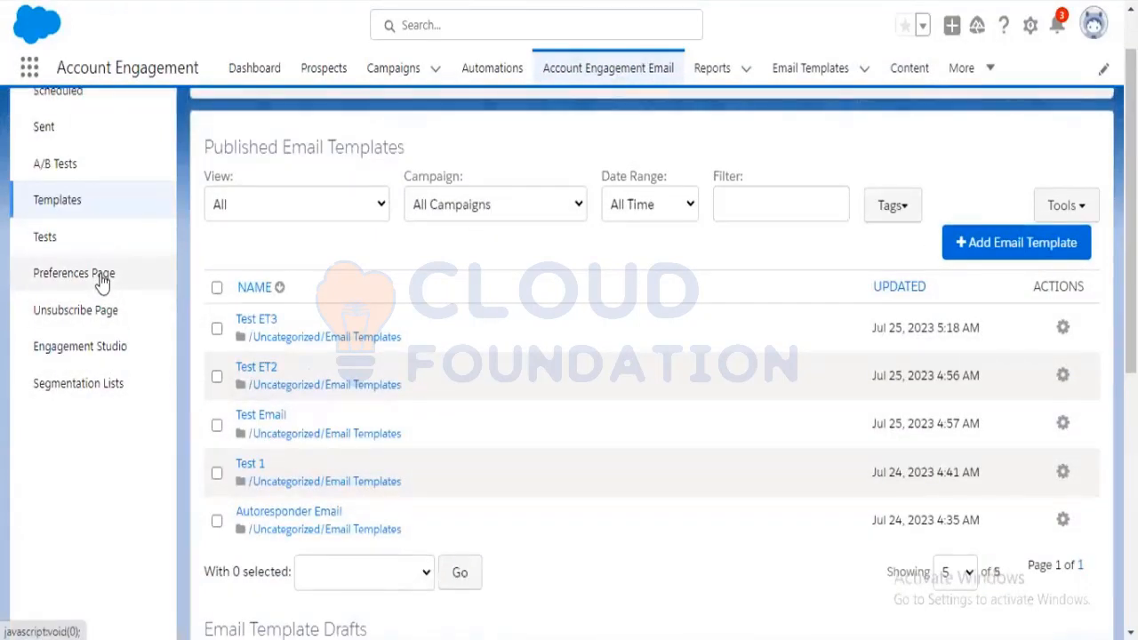
pyautogui.click(100, 277)
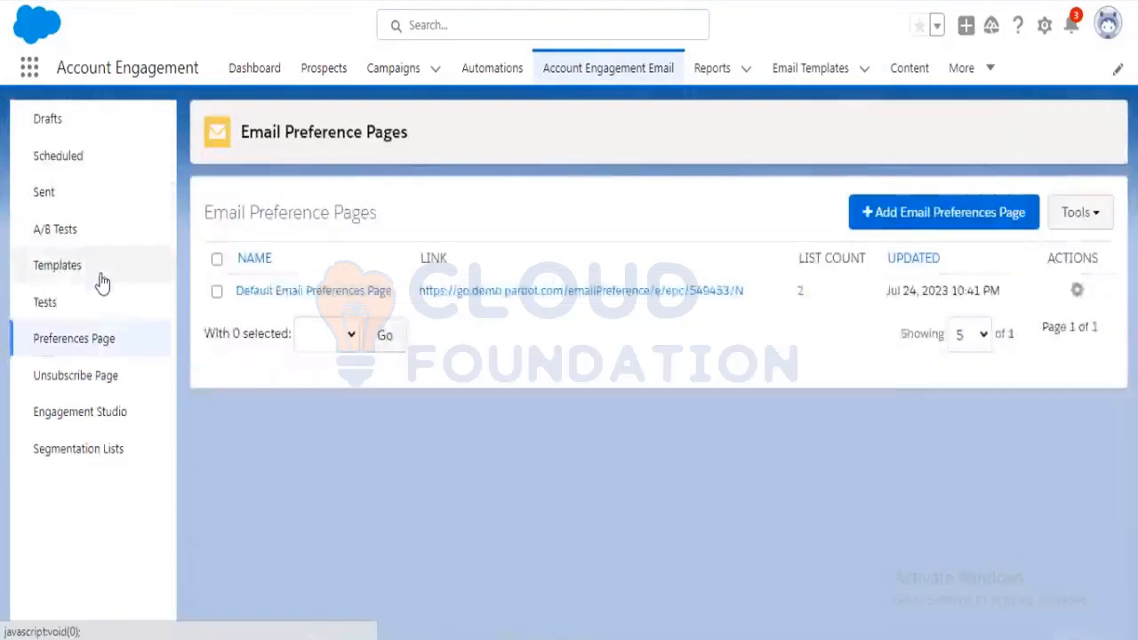
pyautogui.click(600, 295)
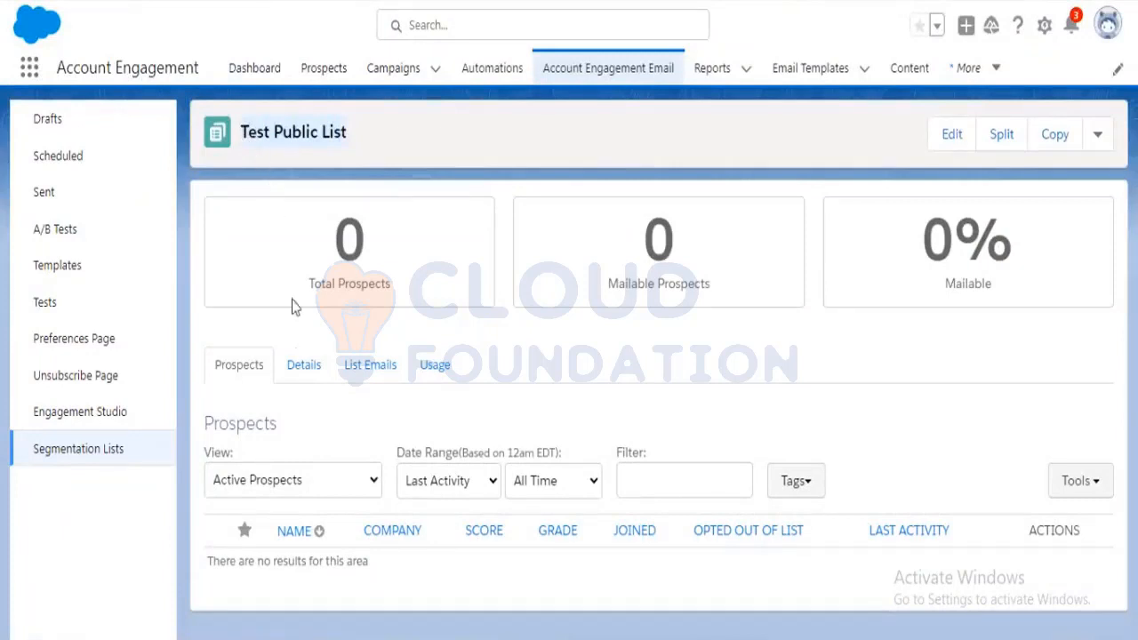
# Open Test Public List for editing and compare its label with the "Newsletter Updates" entry on the email preferences page
pyautogui.click(952, 135)
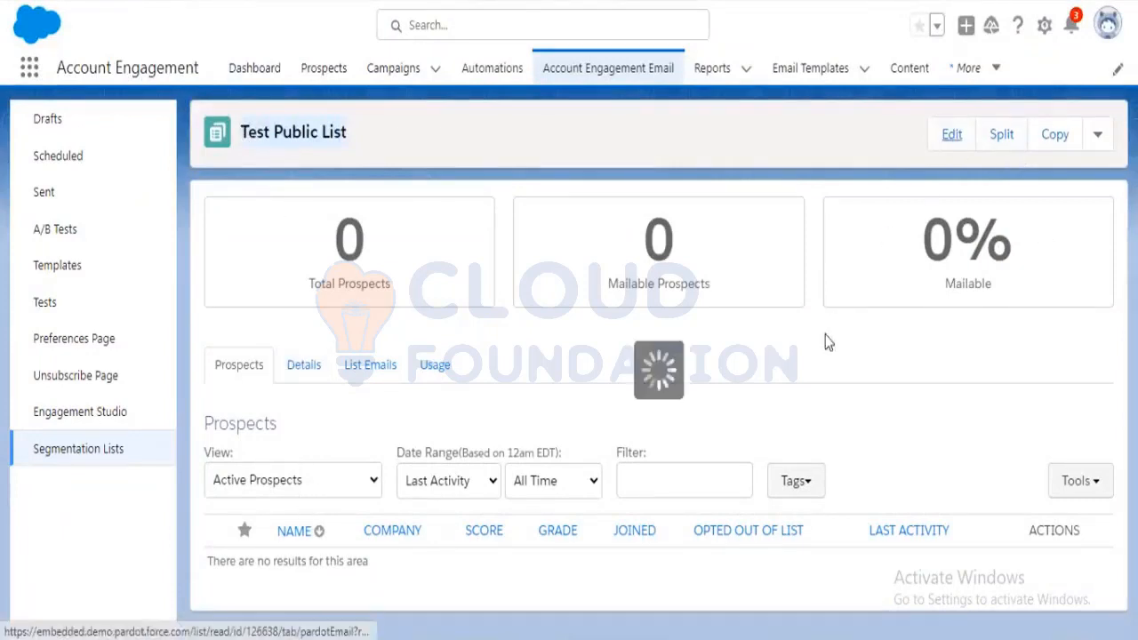
pyautogui.scroll(-5, 657, 384)
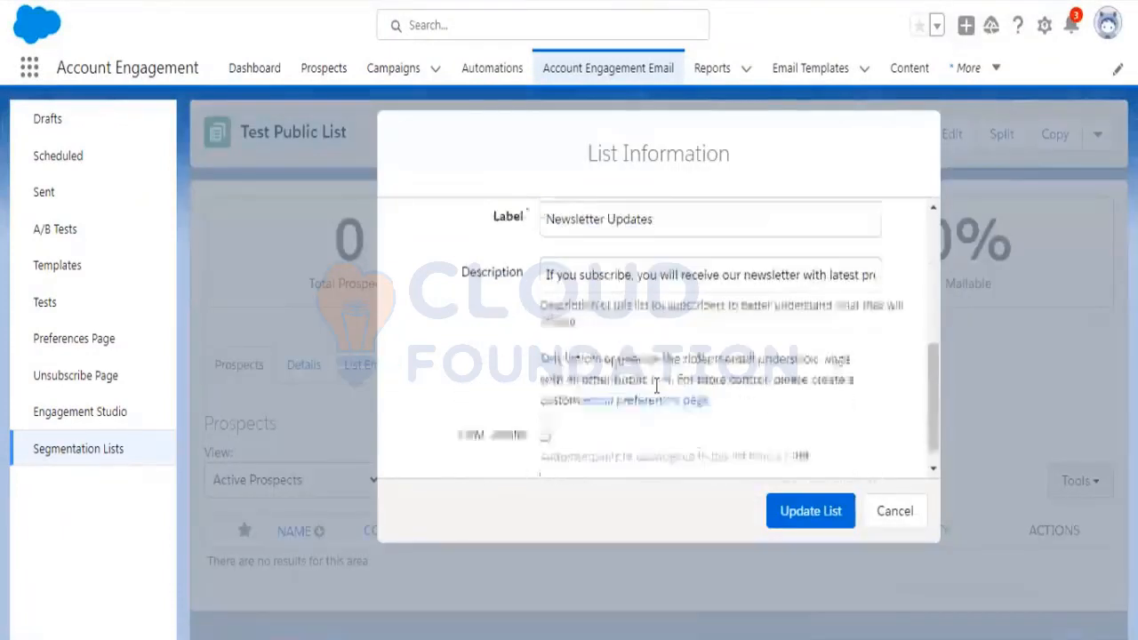
pyautogui.scroll(3, 657, 384)
pyautogui.moveTo(681, 401); pyautogui.dragTo(513, 409)
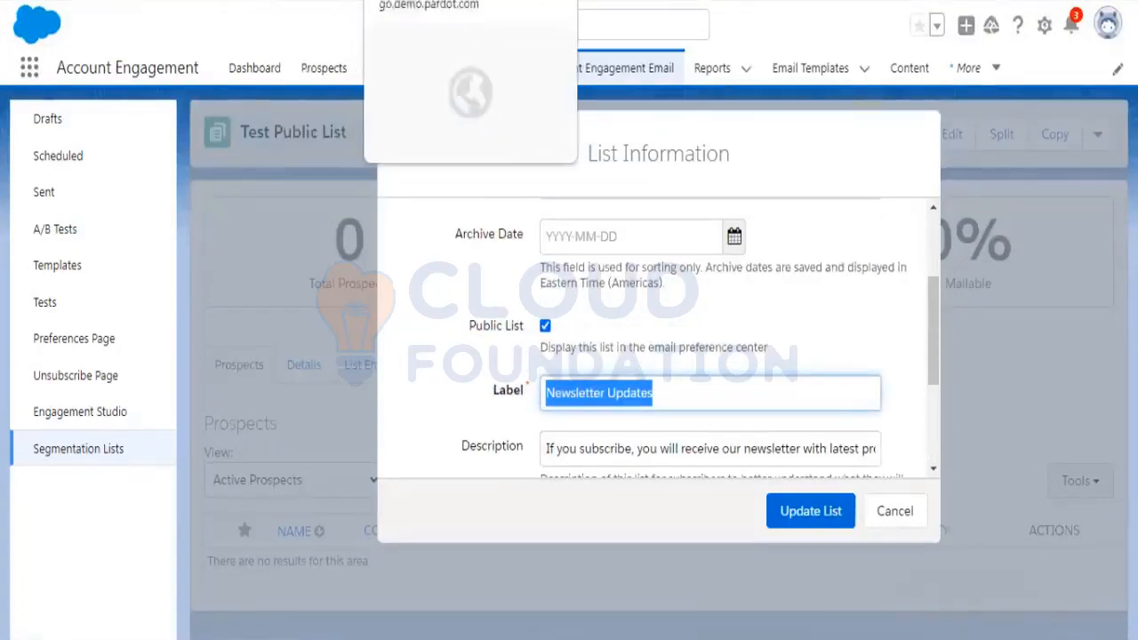
pyautogui.click(427, 1)
pyautogui.moveTo(165, 119); pyautogui.dragTo(258, 122)
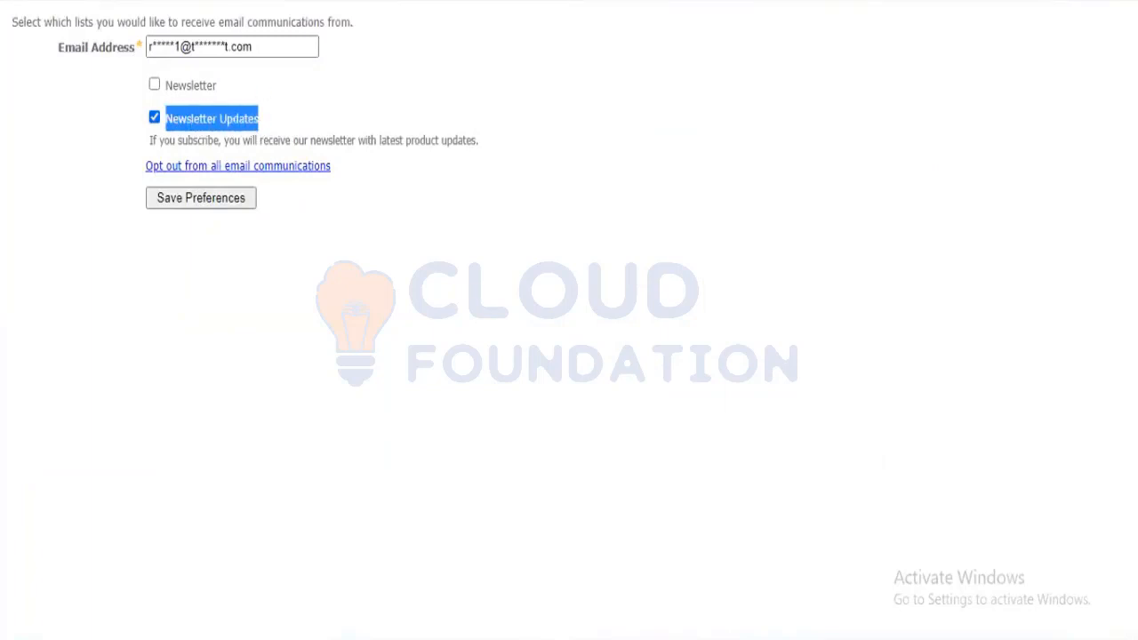
# Review the public list's description in its list information and cancel the editing
pyautogui.click(258, 2)
pyautogui.scroll(-1, 679, 439)
pyautogui.click(335, 256)
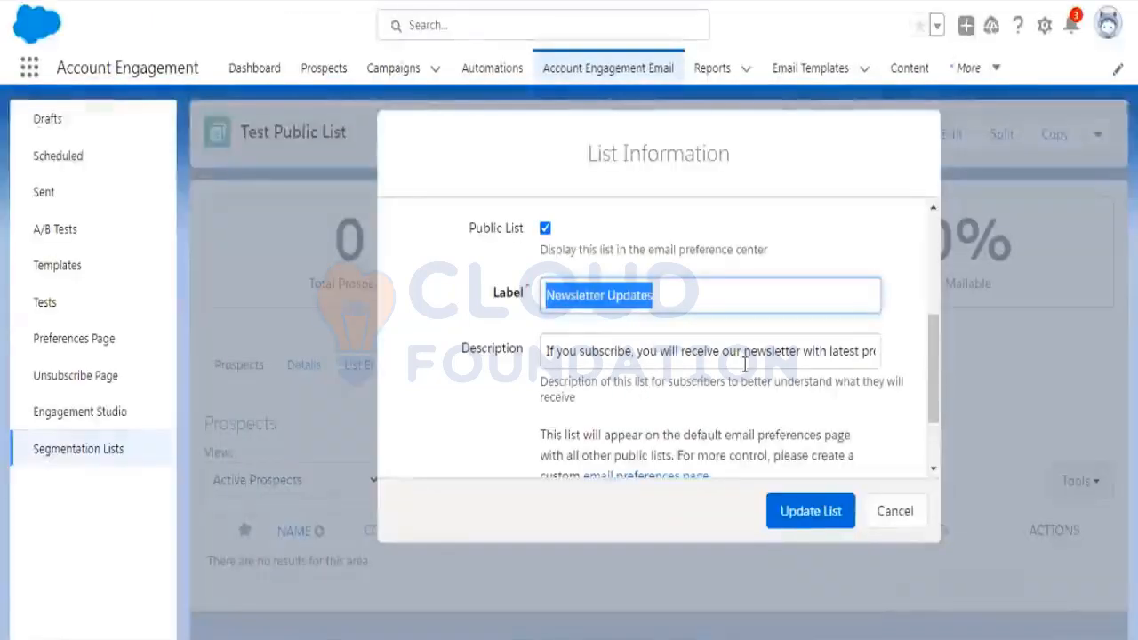
pyautogui.click(744, 353)
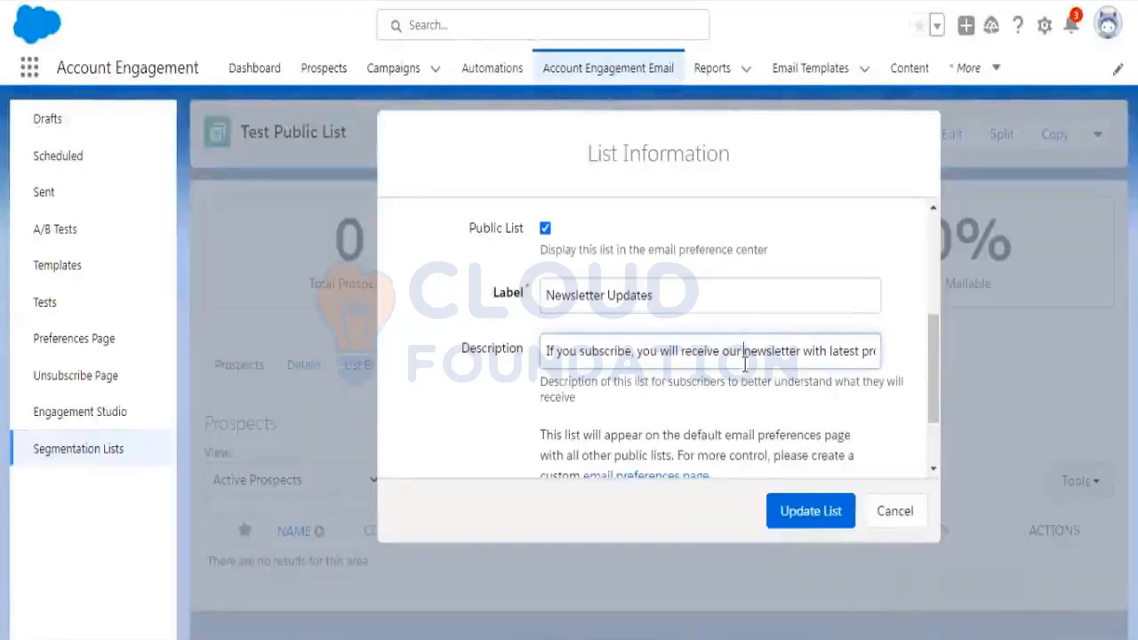
pyautogui.click(879, 513)
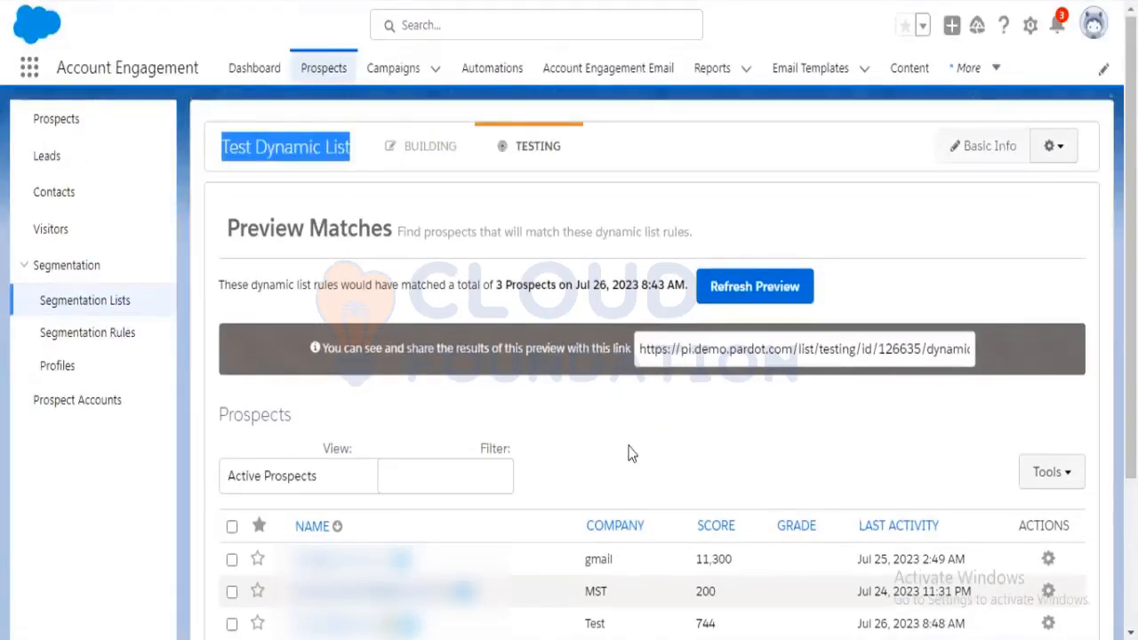
# Examine the scores of the matching prospects in the Test Dynamic List preview
pyautogui.scroll(-1, 631, 449)
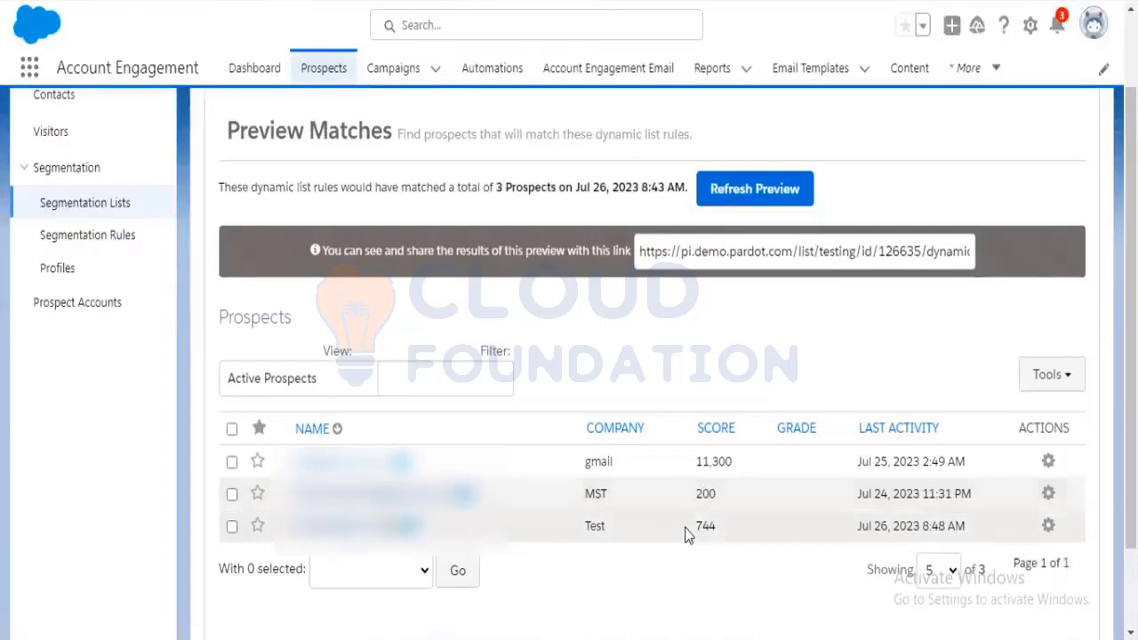
pyautogui.moveTo(695, 526); pyautogui.dragTo(716, 531)
pyautogui.click(711, 534)
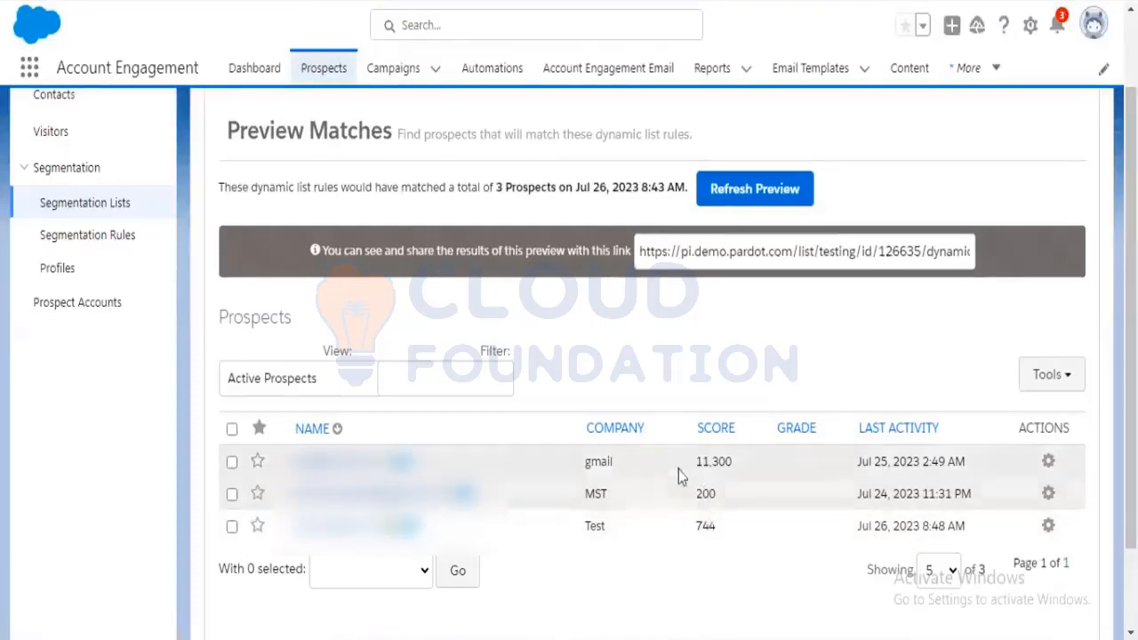
pyautogui.moveTo(695, 461); pyautogui.dragTo(725, 462)
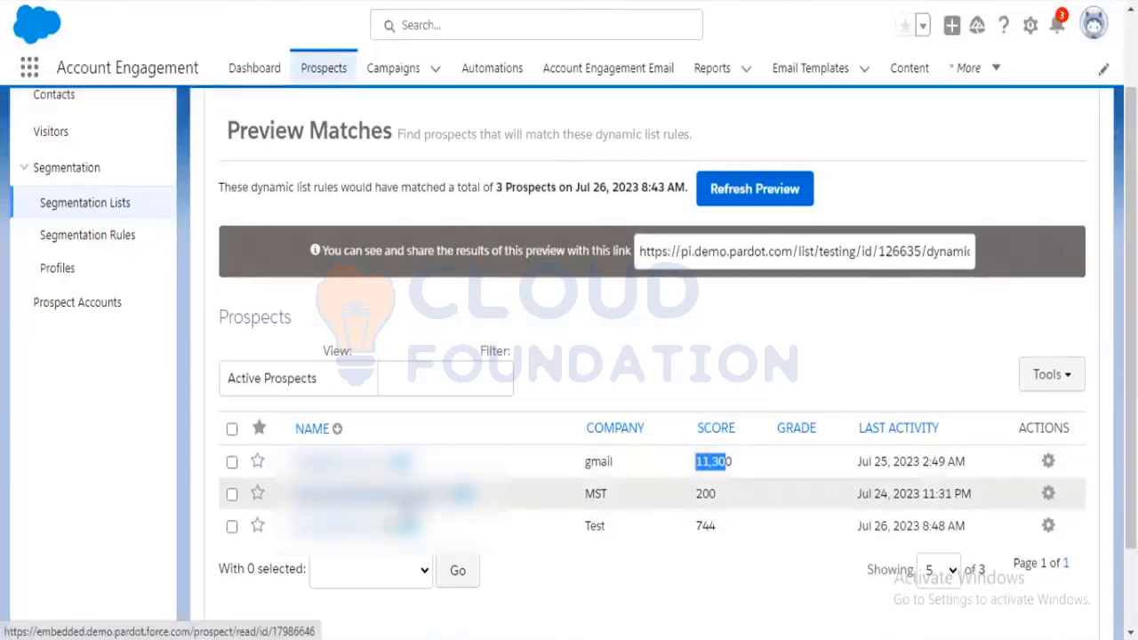
# Open the MST prospect from the matching prospects, examine its activities and score, and return to the list preview
pyautogui.click(408, 498)
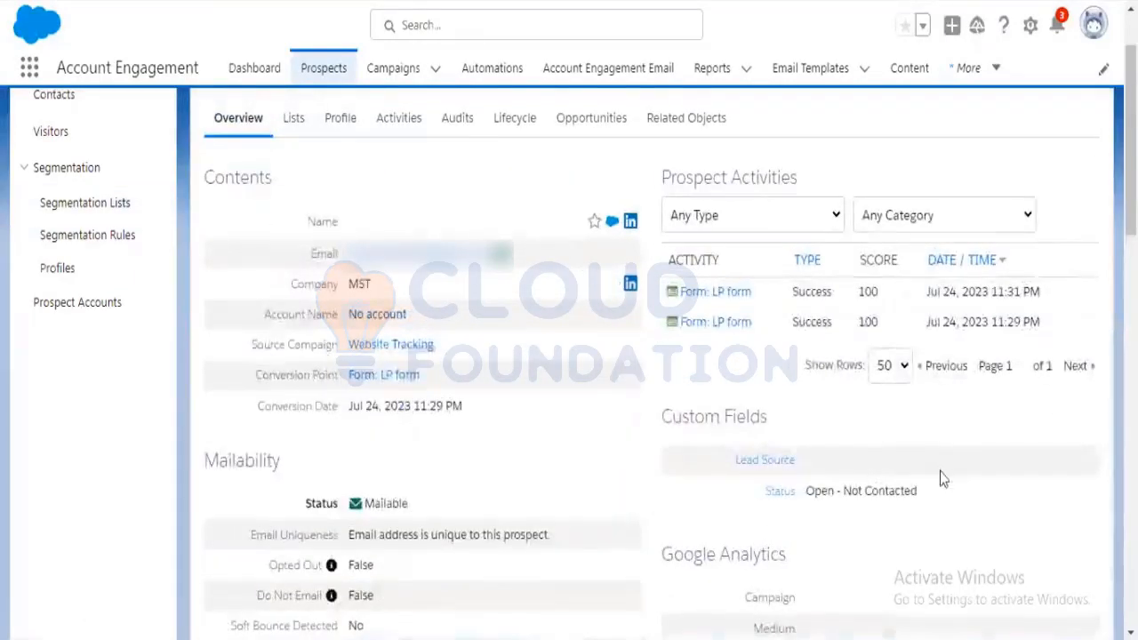
pyautogui.moveTo(707, 303)
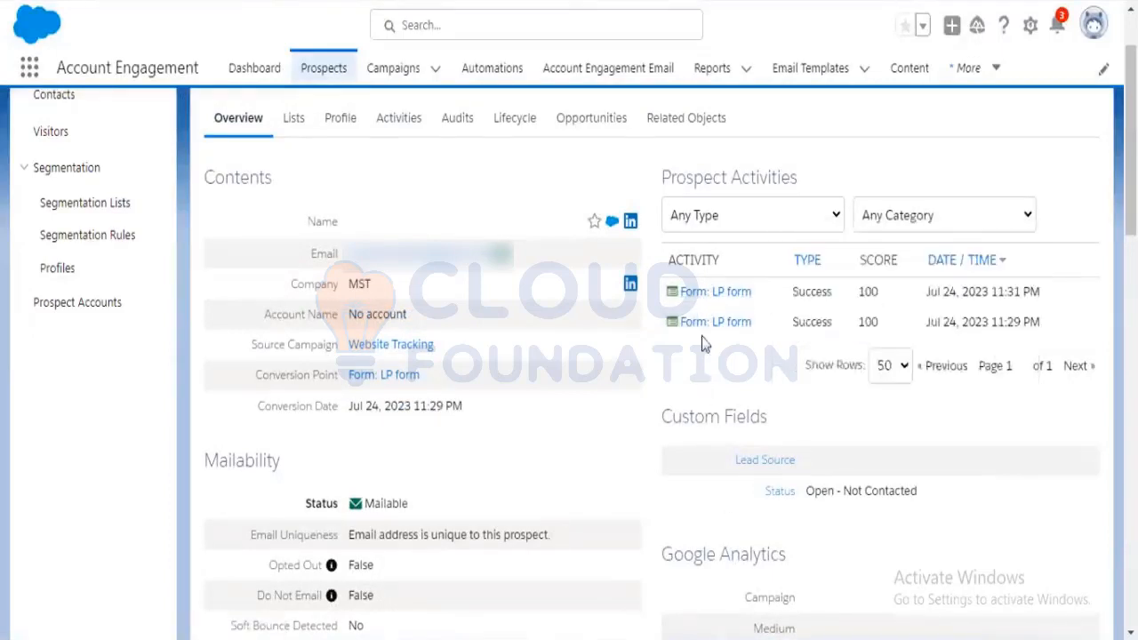
pyautogui.scroll(-2, 474, 472)
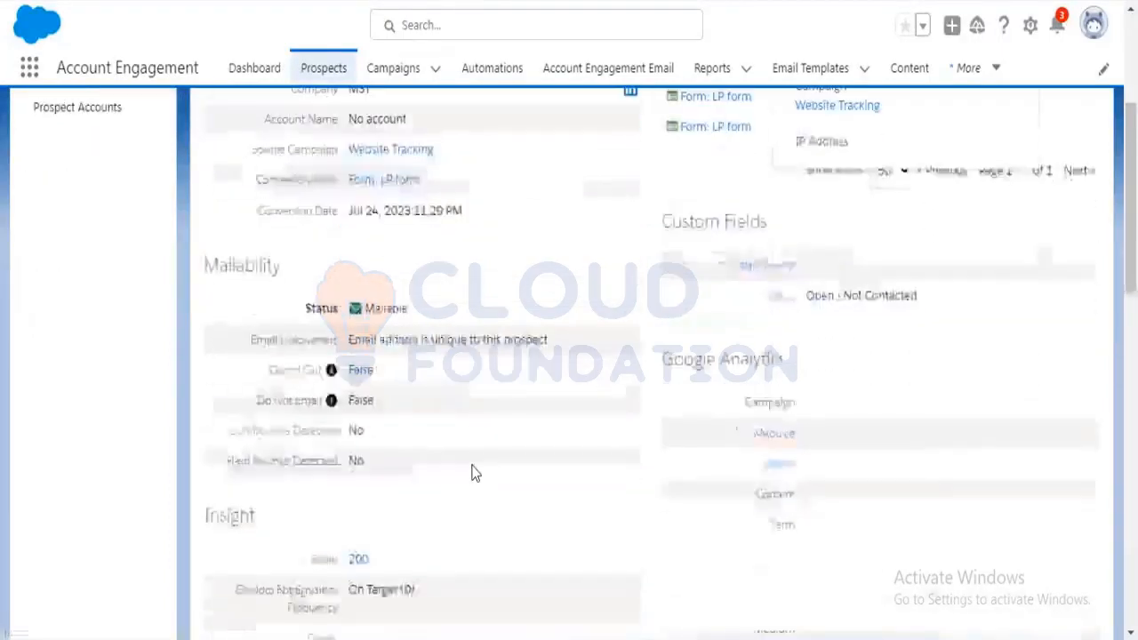
pyautogui.scroll(-3, 473, 473)
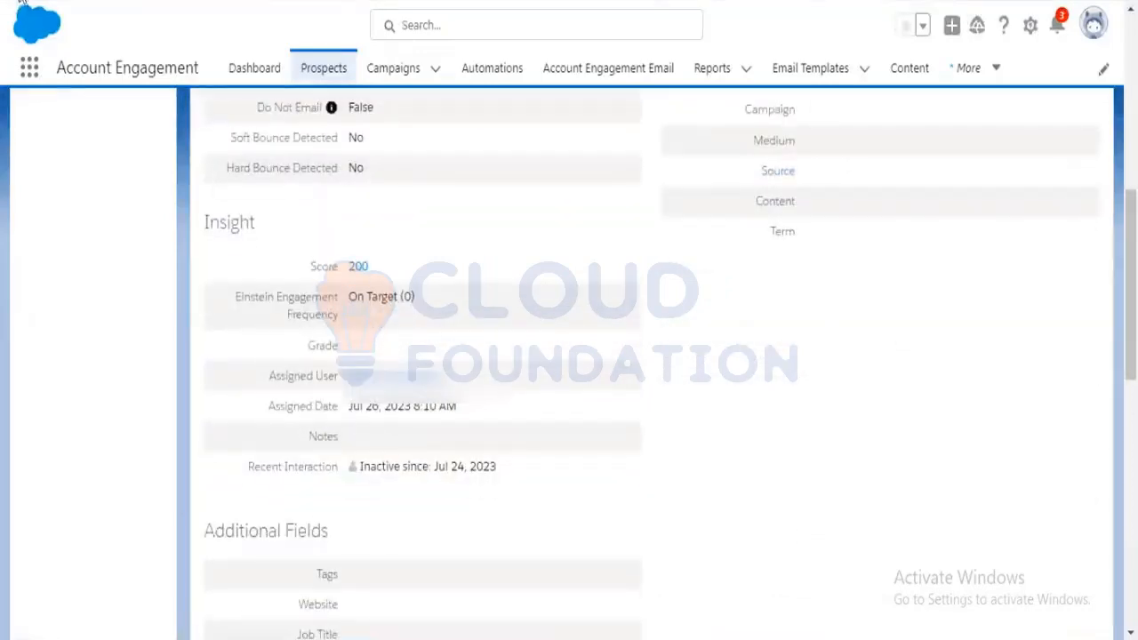
pyautogui.click(22, 1)
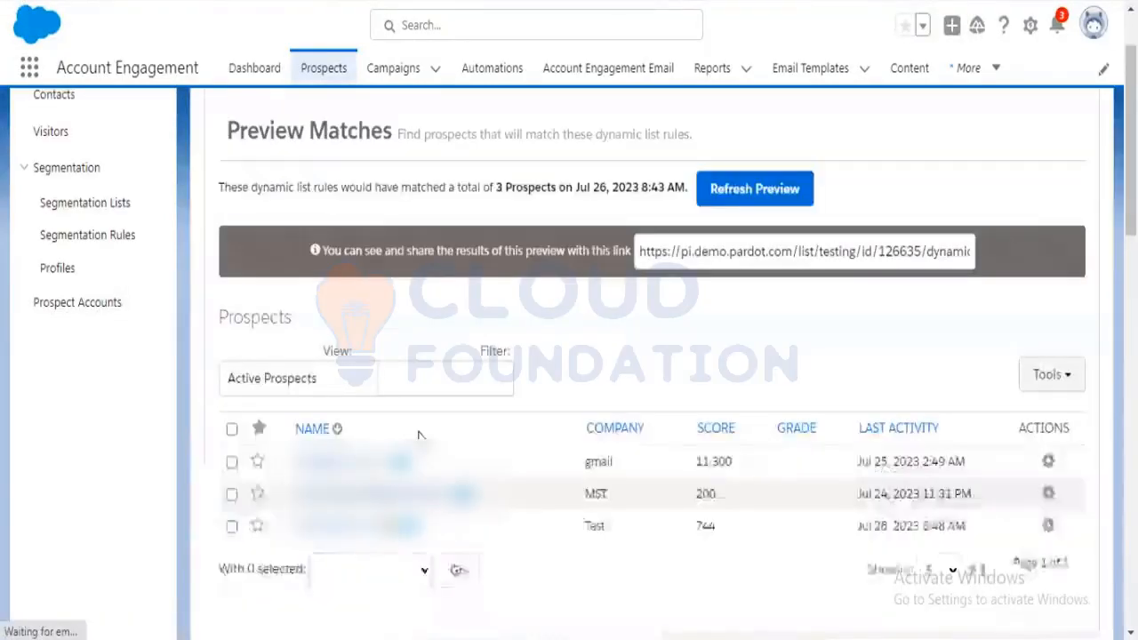
# Run the rules of Test Dynamic List on the previewed prospects
pyautogui.scroll(1, 415, 453)
pyautogui.scroll(-1, 755, 374)
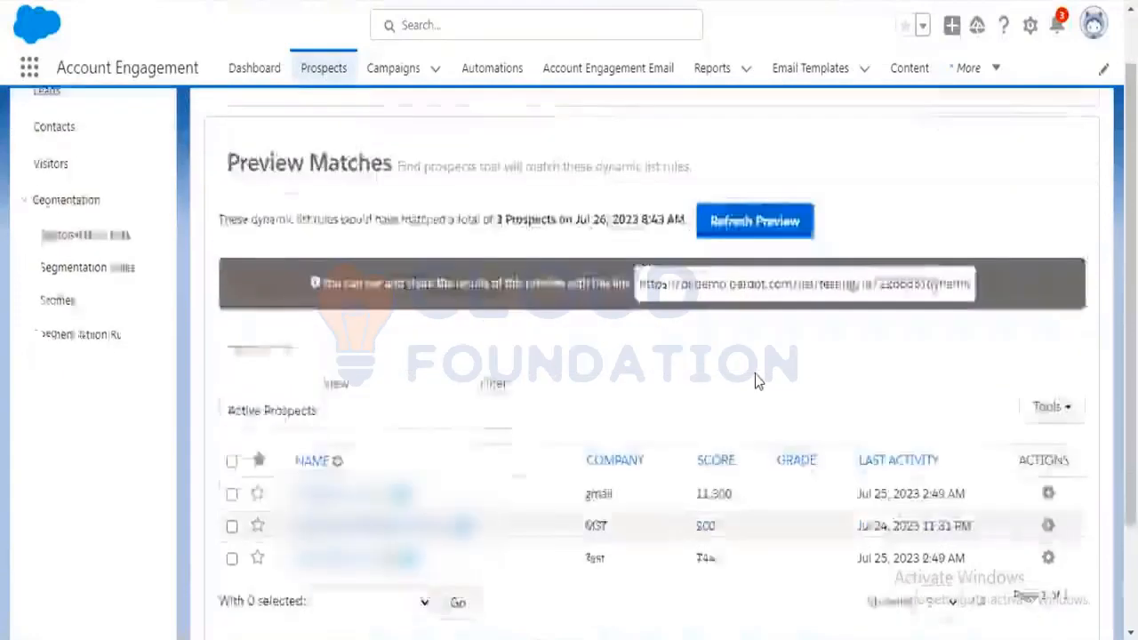
pyautogui.scroll(-2, 755, 373)
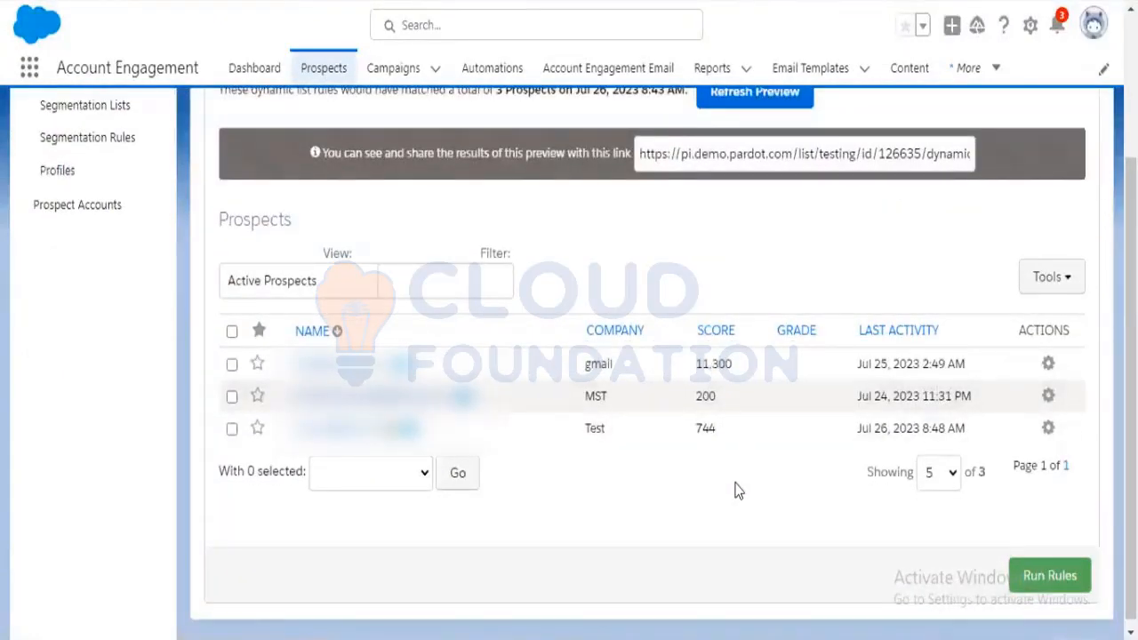
pyautogui.click(1038, 578)
pyautogui.click(654, 94)
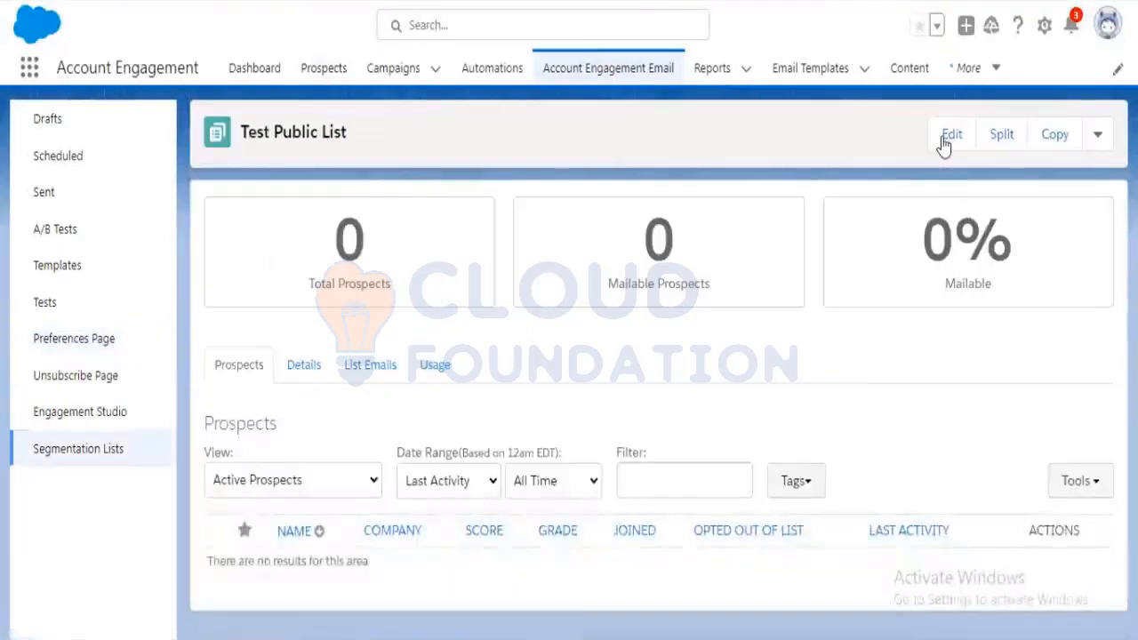
# Open the list information of Test Public List for editing and update the list
pyautogui.click(946, 140)
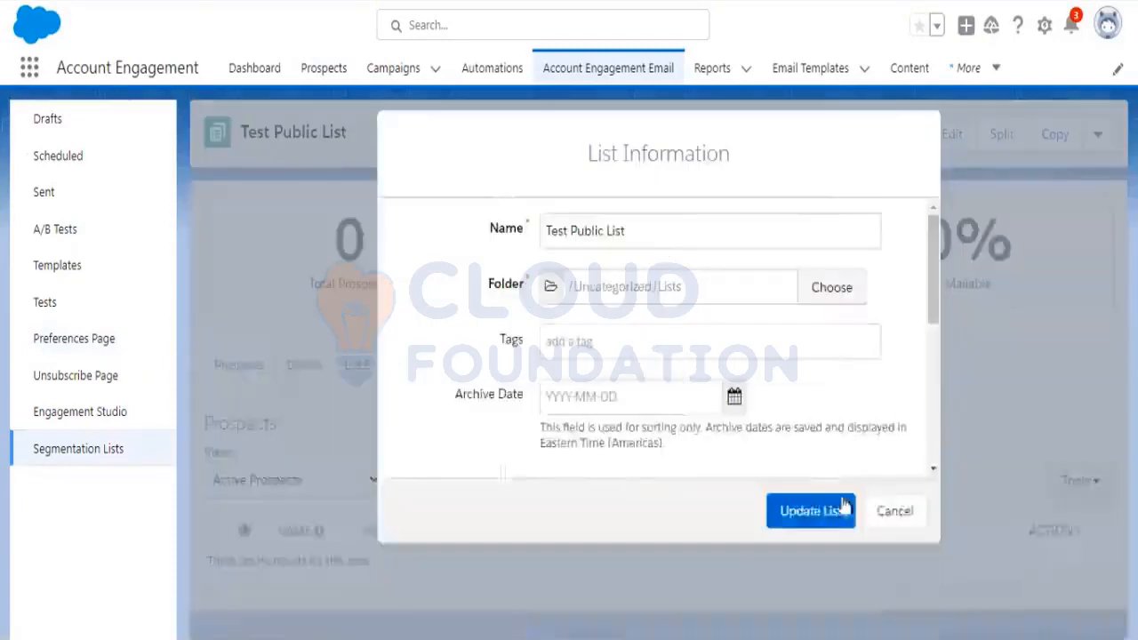
pyautogui.click(809, 510)
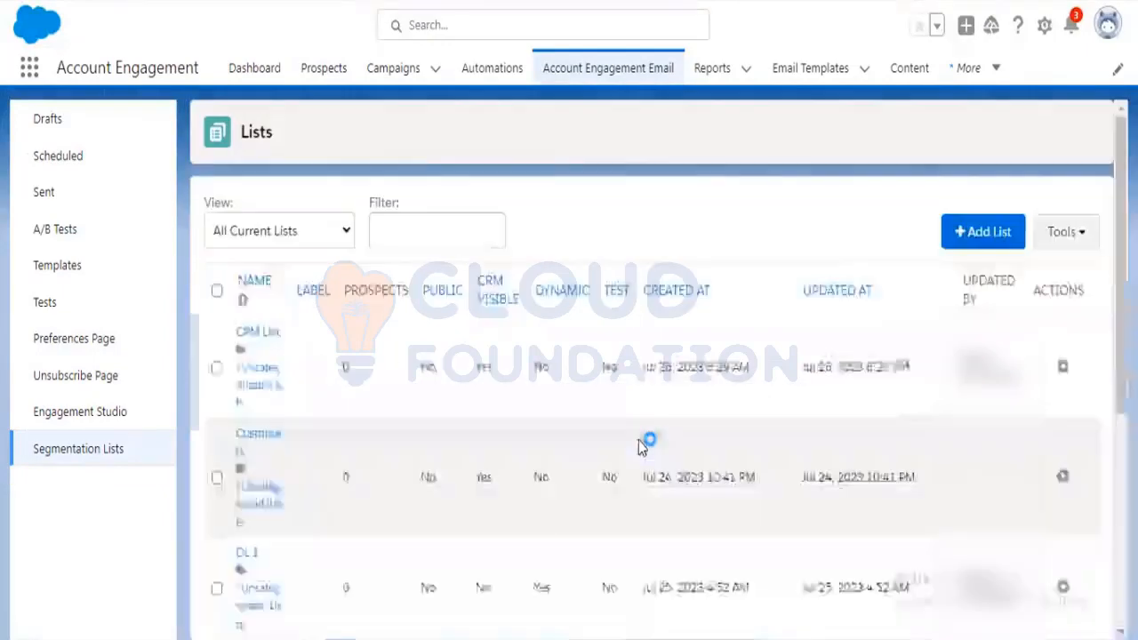
# Start a new segmentation list and make it CRM Visible
pyautogui.click(975, 233)
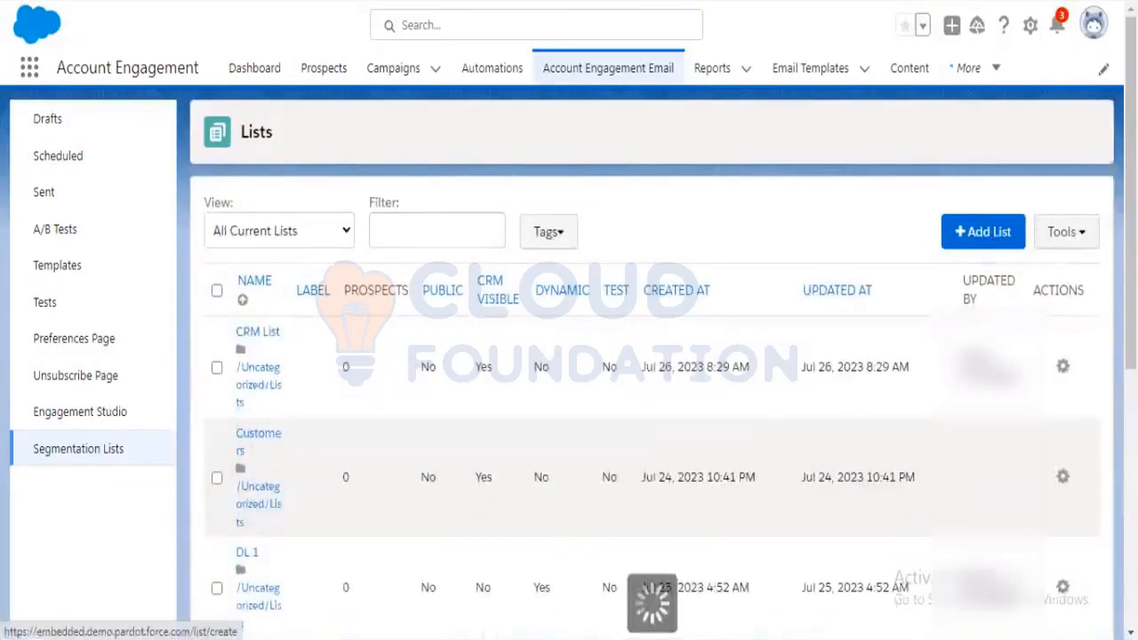
pyautogui.scroll(-2, 671, 443)
pyautogui.scroll(-3, 671, 442)
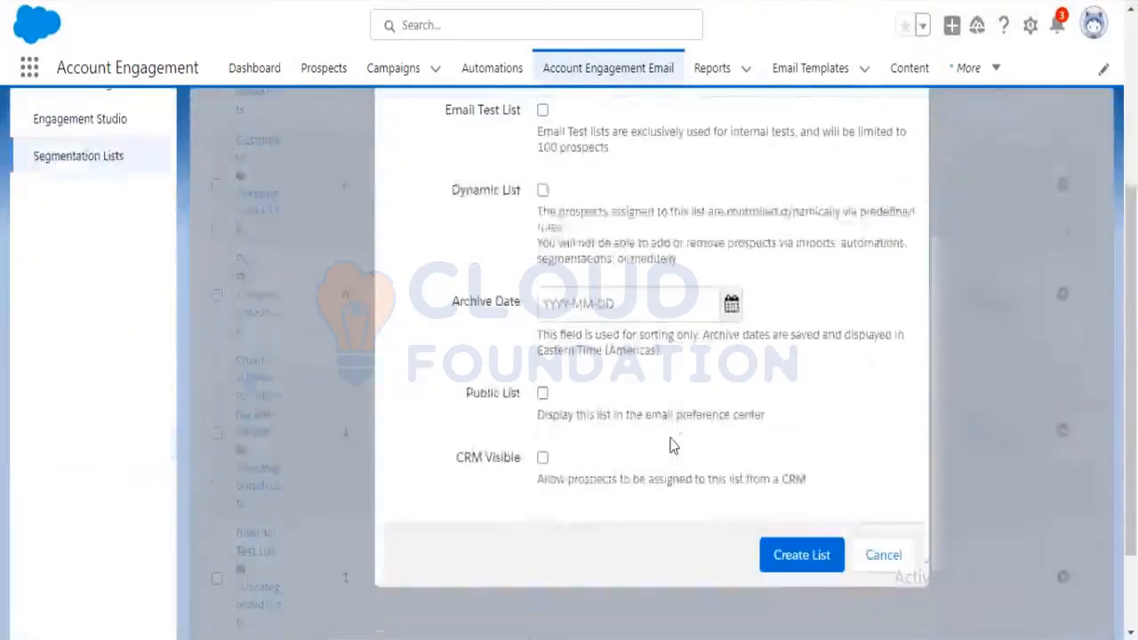
pyautogui.click(544, 458)
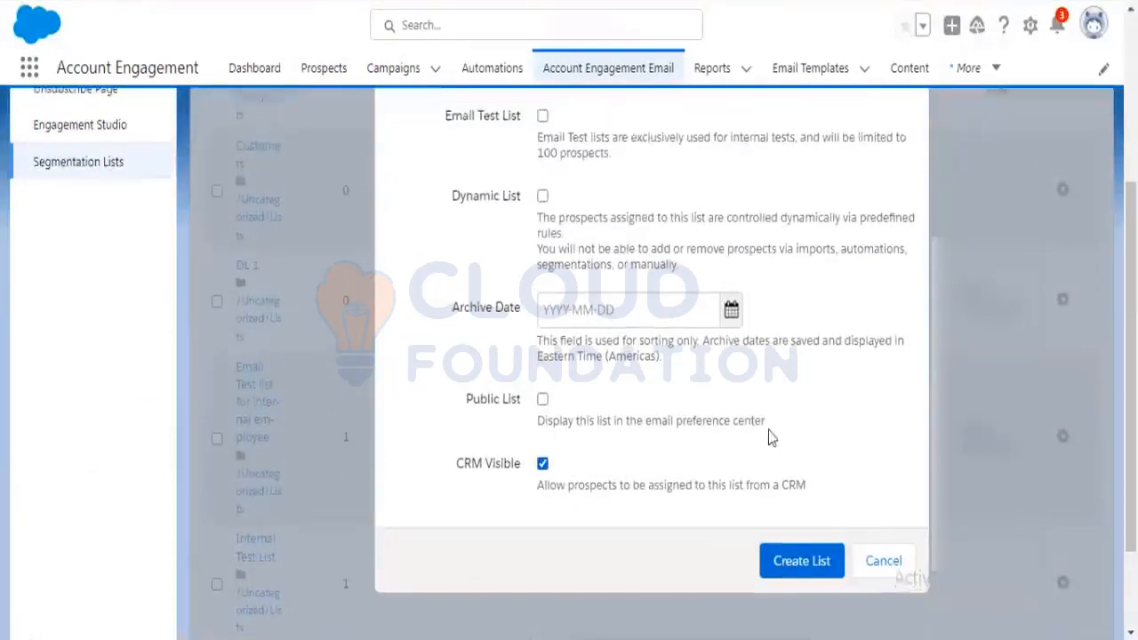
# Name the new list "Test CRM List" and create it
pyautogui.scroll(5, 768, 437)
pyautogui.click(610, 244)
pyautogui.write('T')
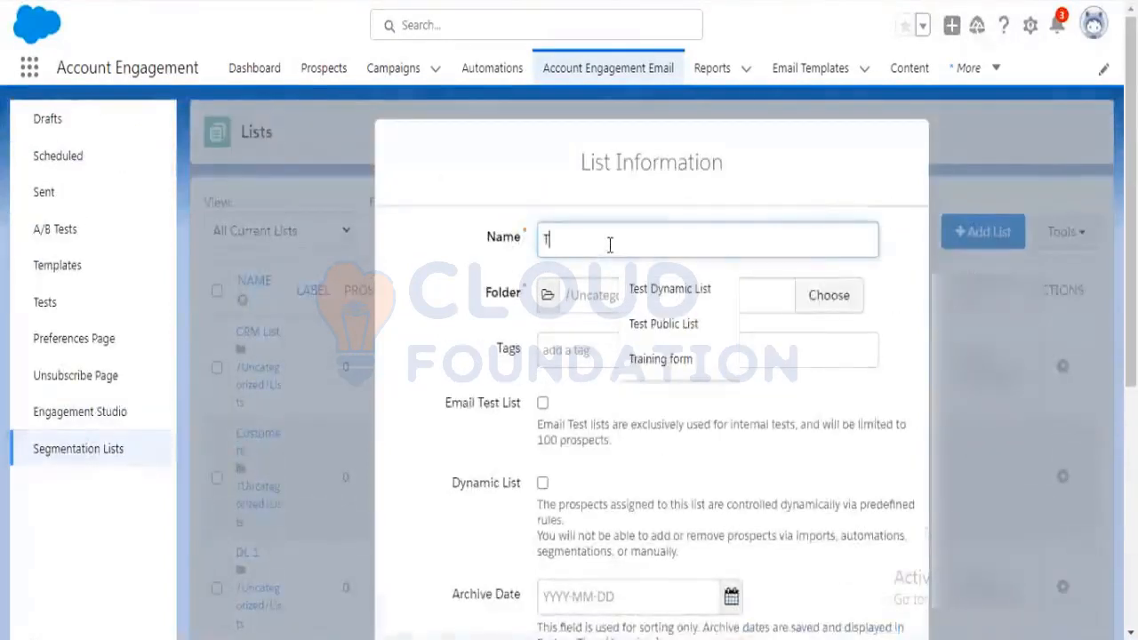
pyautogui.write('est C')
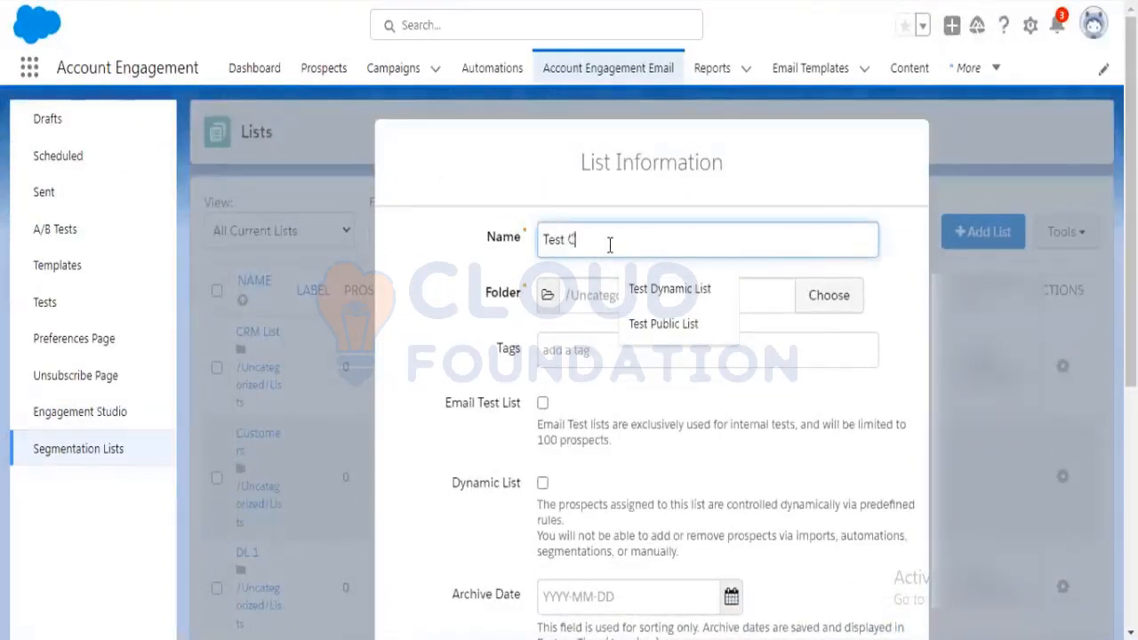
pyautogui.write('RM List')
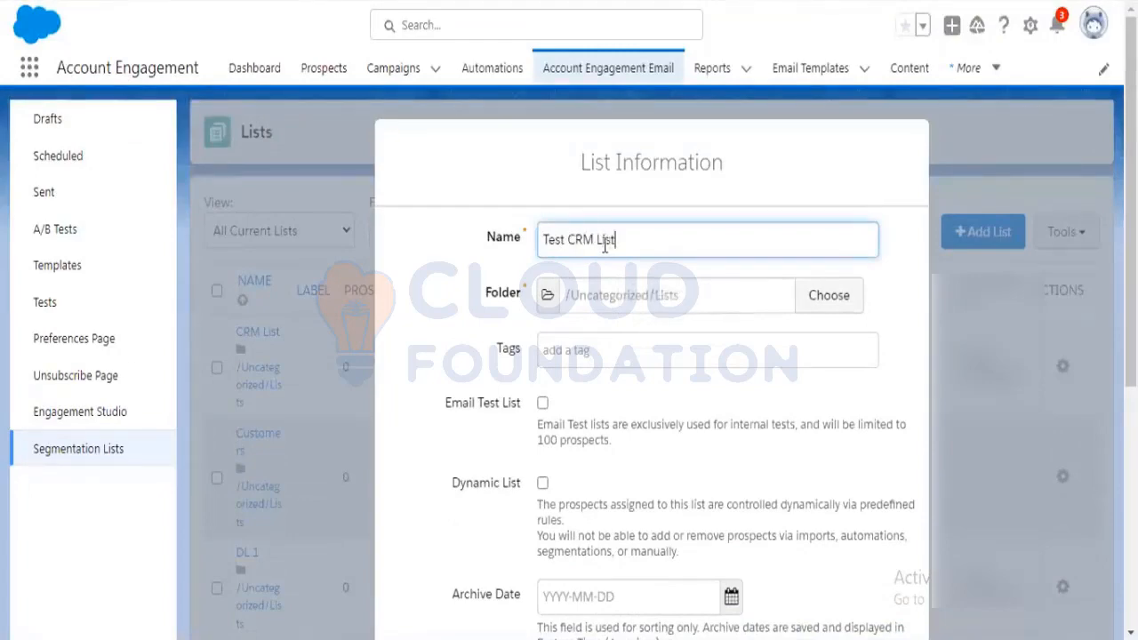
pyautogui.scroll(-3, 613, 429)
pyautogui.scroll(-2, 615, 432)
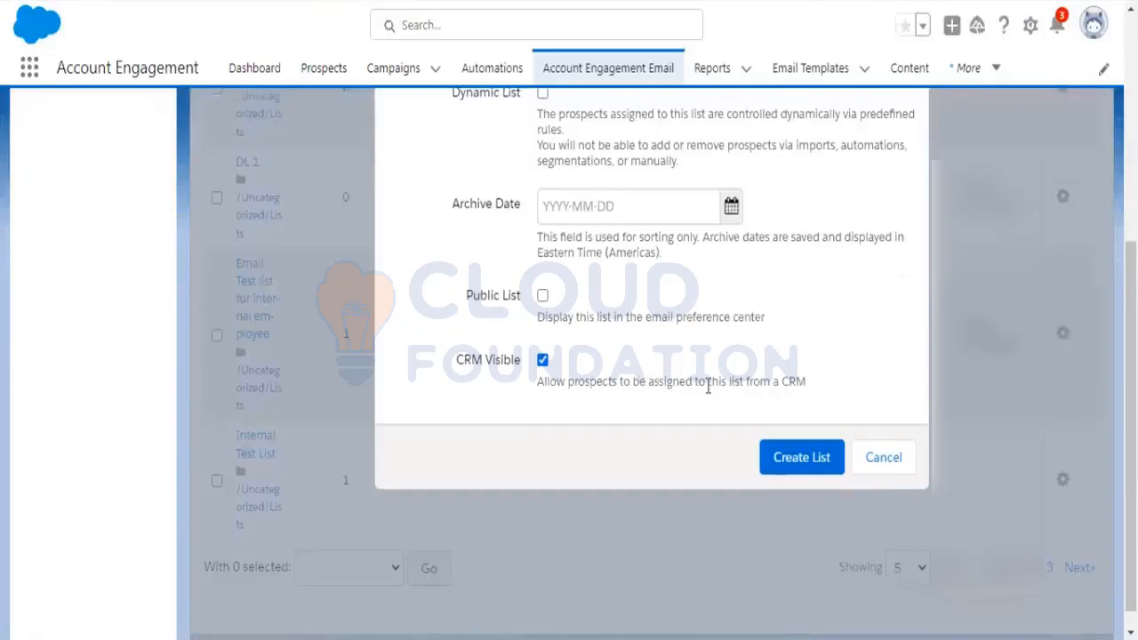
pyautogui.click(818, 471)
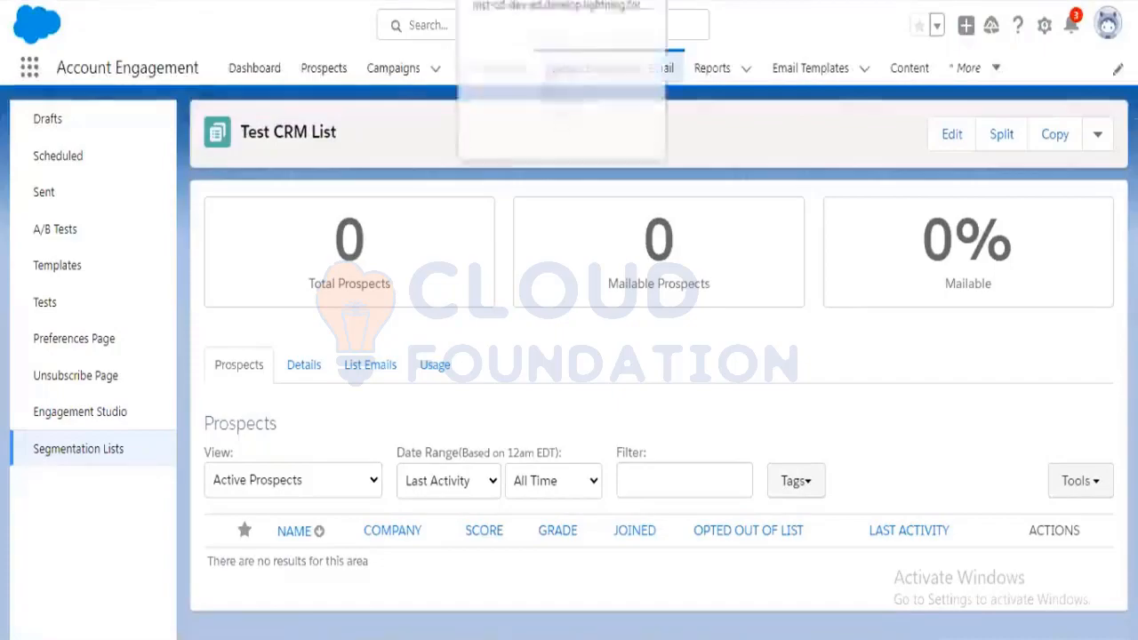
# Add the MST lead to the Pardot list "Test CRM List" from its lead record
pyautogui.click(543, 1)
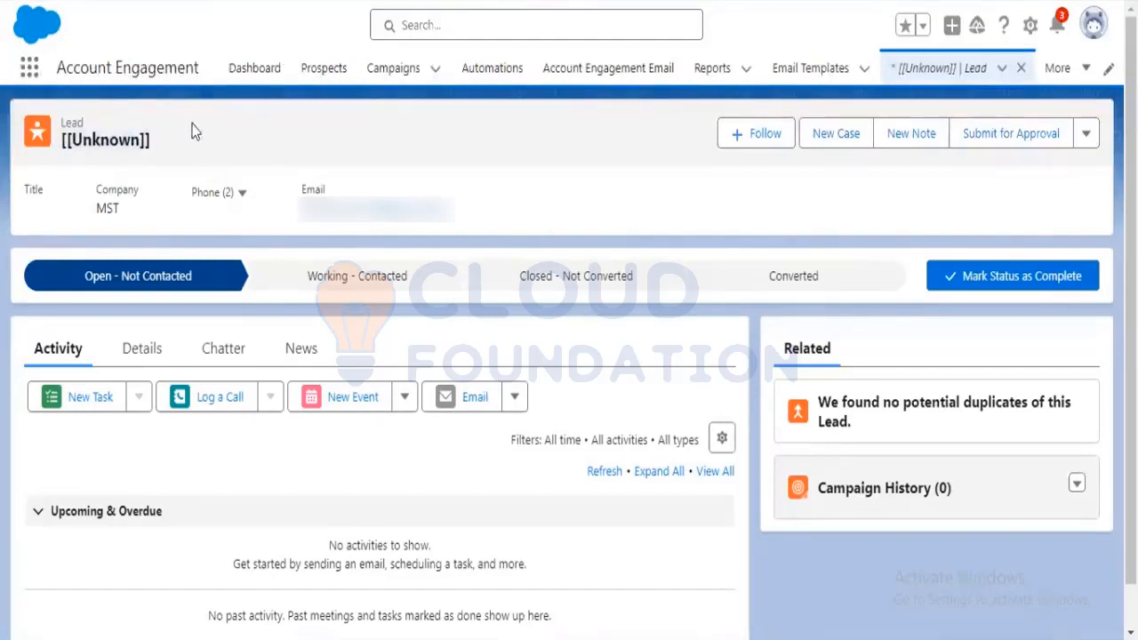
pyautogui.click(1089, 134)
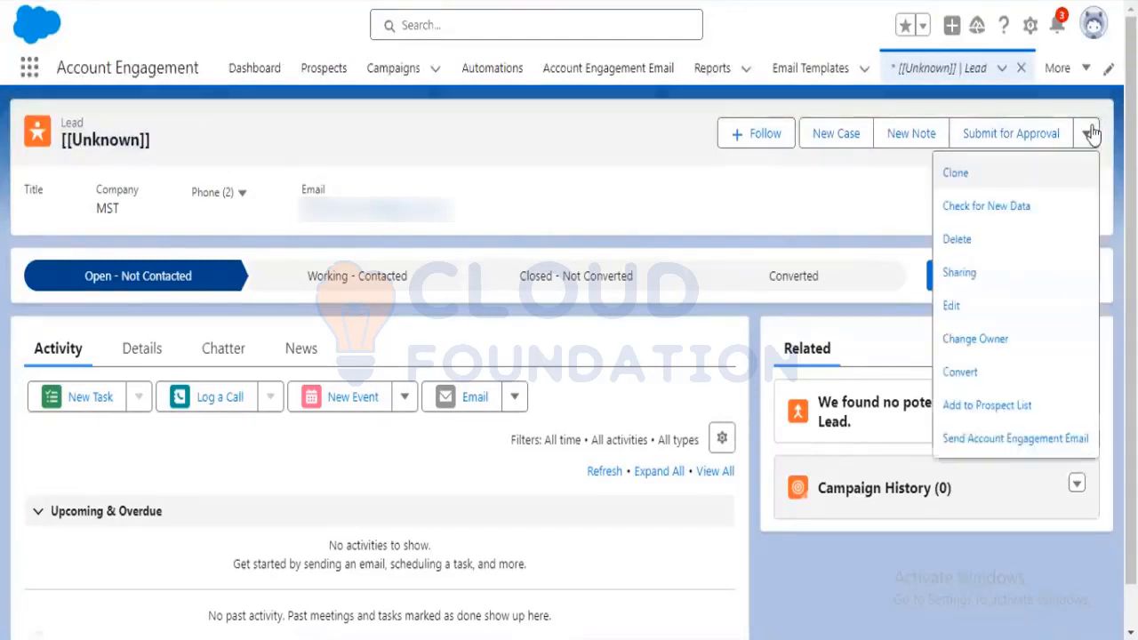
pyautogui.click(1021, 414)
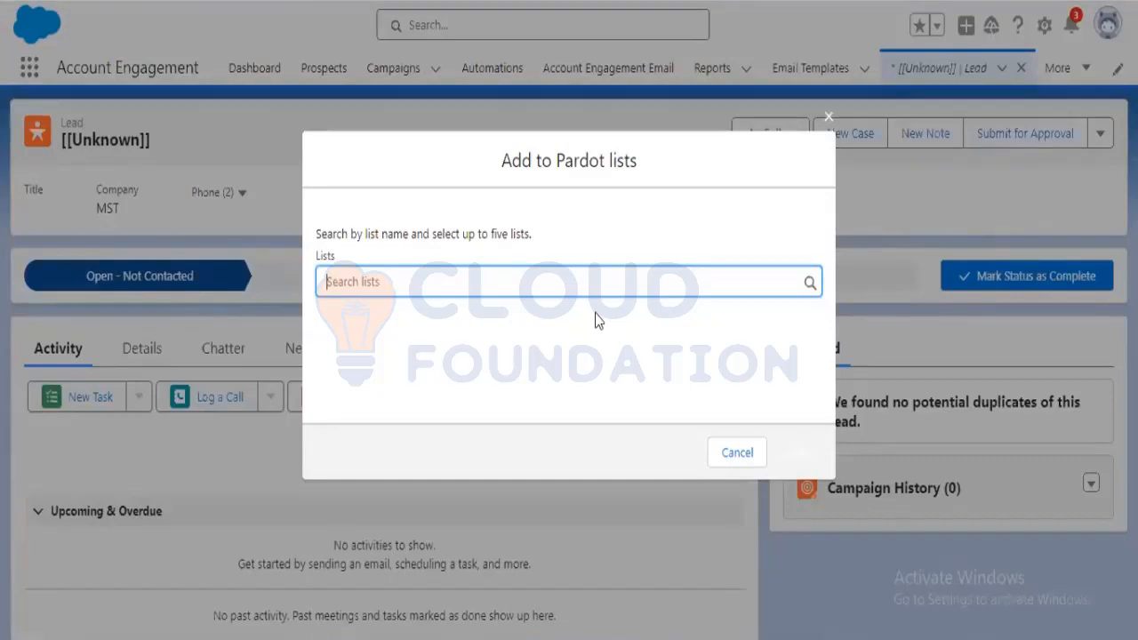
pyautogui.write('crm')
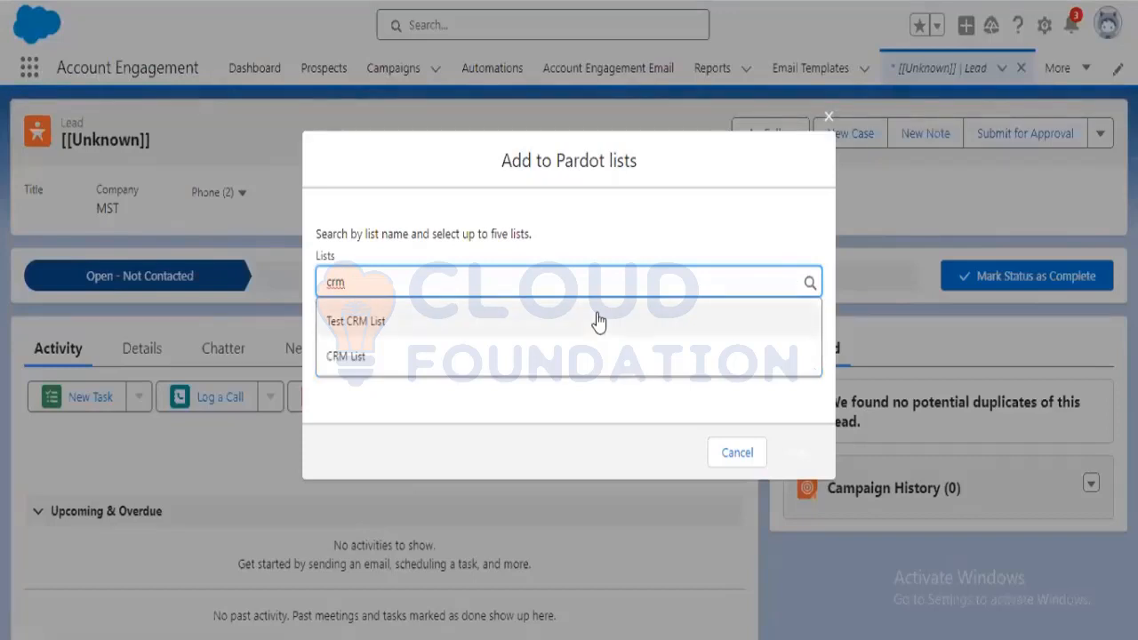
pyautogui.click(598, 322)
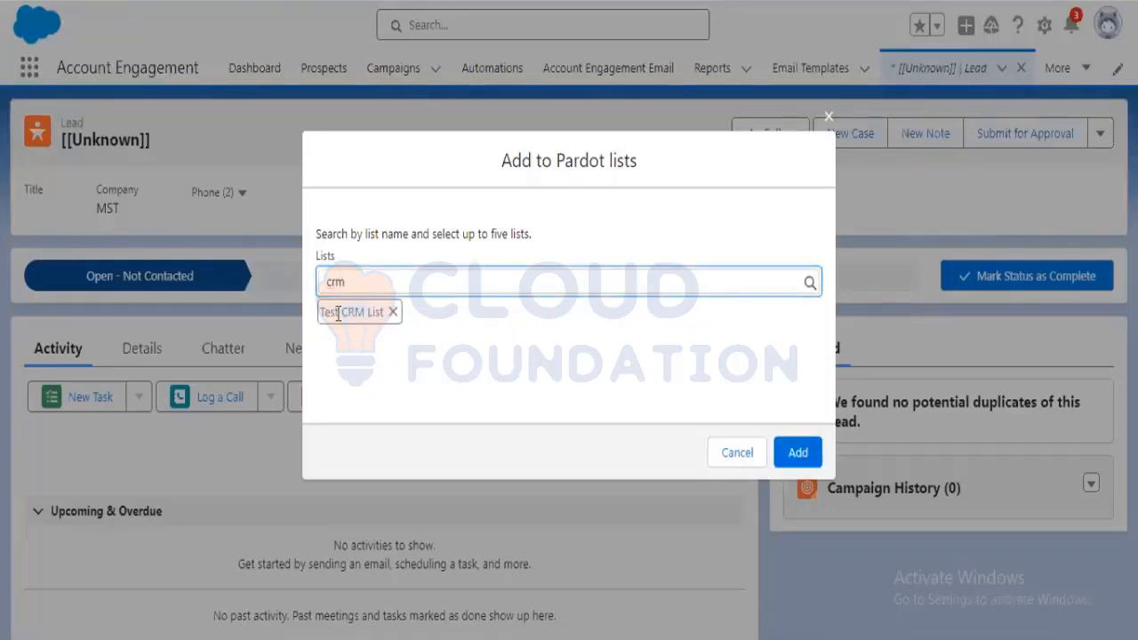
pyautogui.click(802, 452)
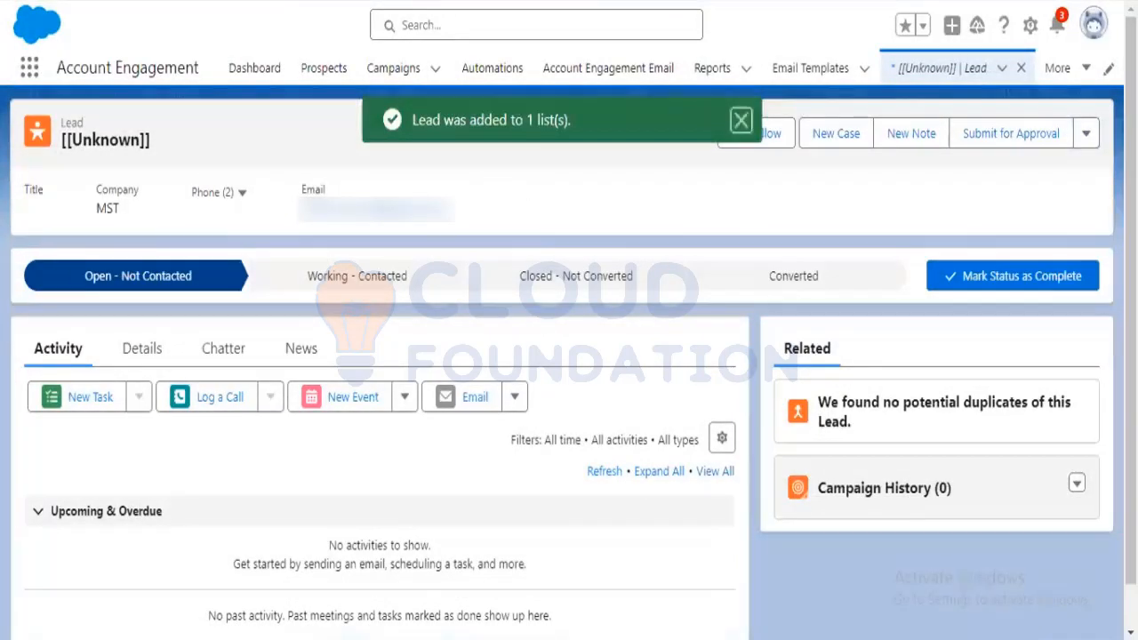
# Close the lead record and refresh Test CRM List
pyautogui.click(741, 120)
pyautogui.click(1021, 68)
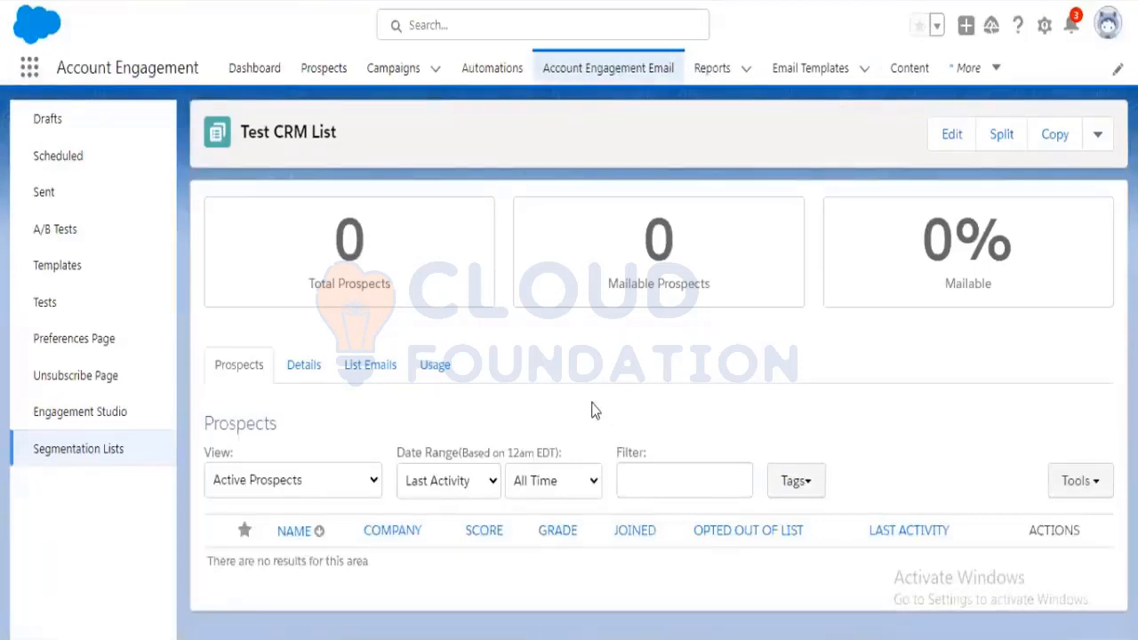
pyautogui.press('F5')
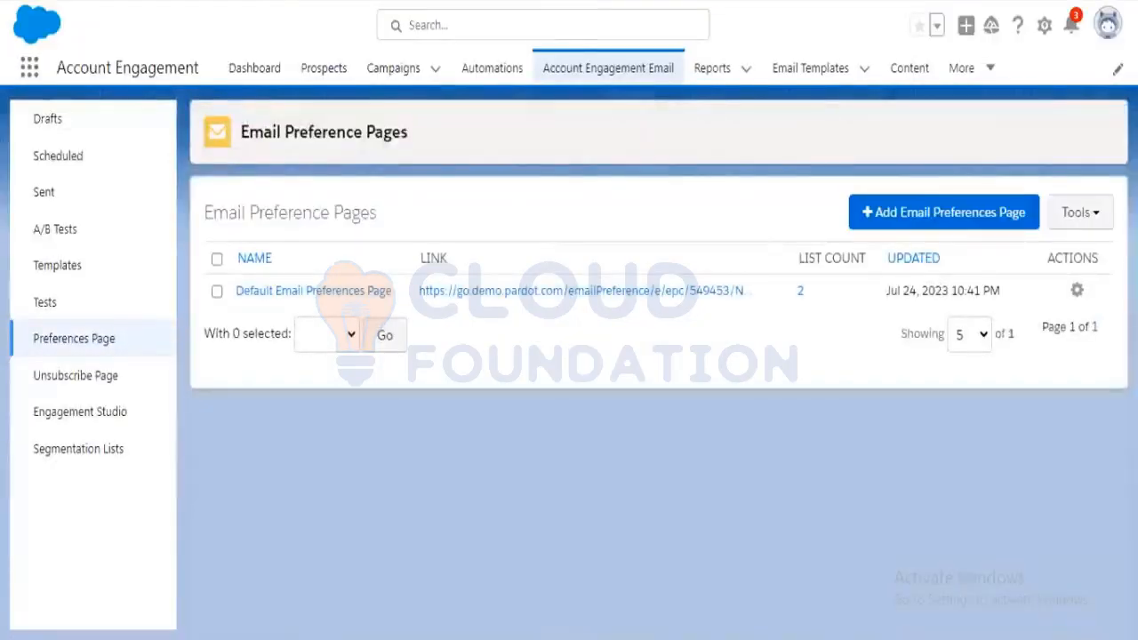
# Open the public link of the Default Email Preferences Page and save the preferences with Newsletter Updates selected
pyautogui.click(581, 290)
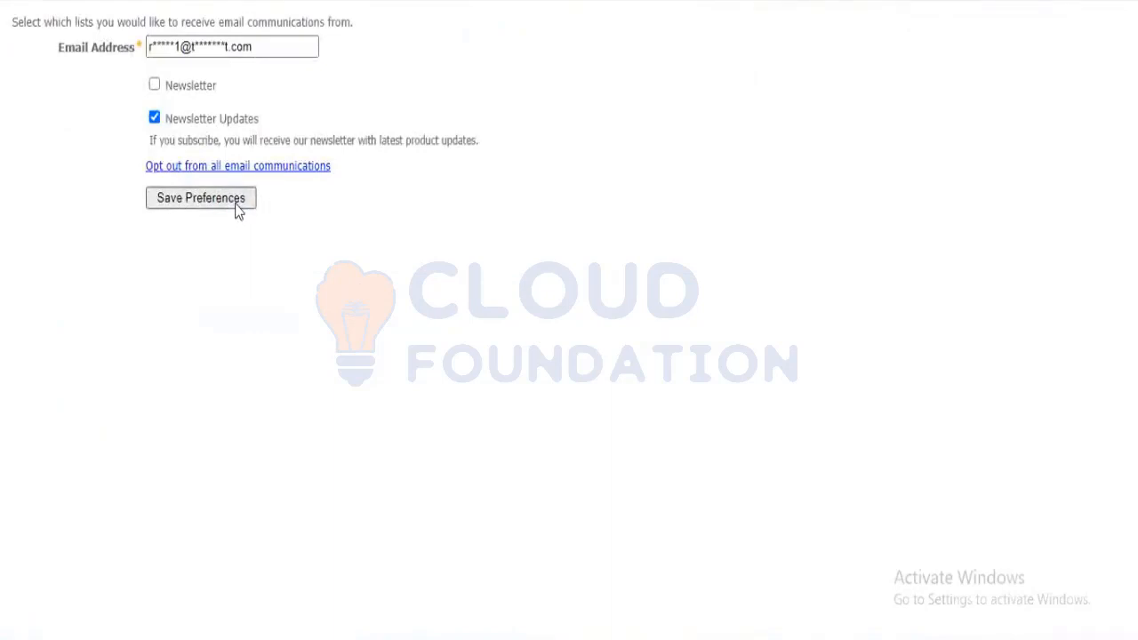
pyautogui.click(235, 204)
pyautogui.click(236, 207)
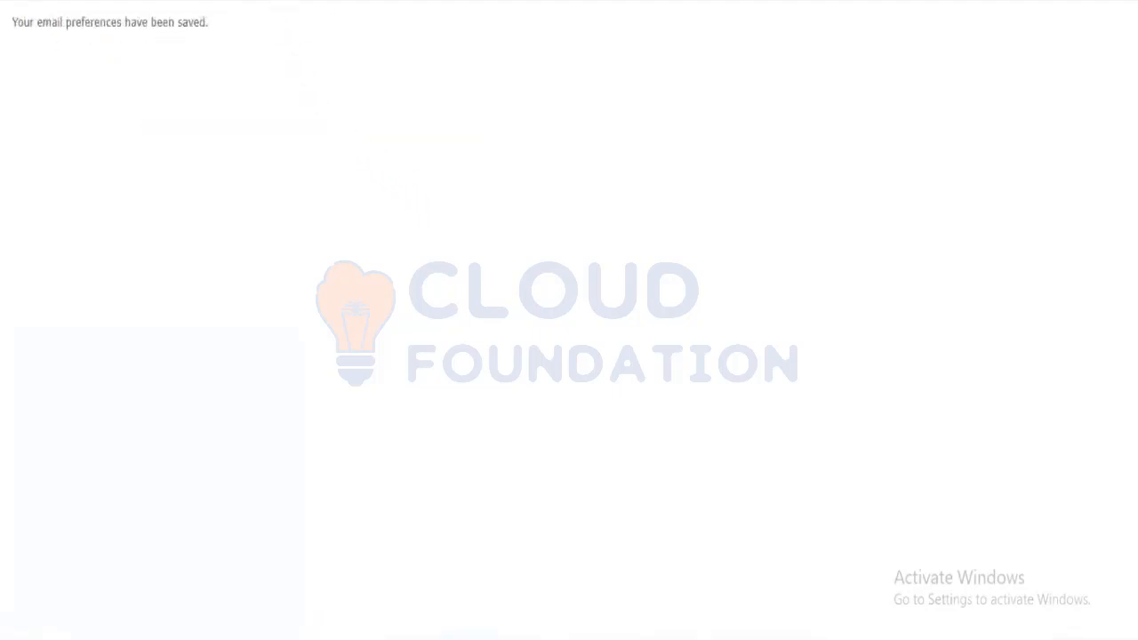
# Return to Test Dynamic List and check its total and the prospects it contains
pyautogui.click(267, 1)
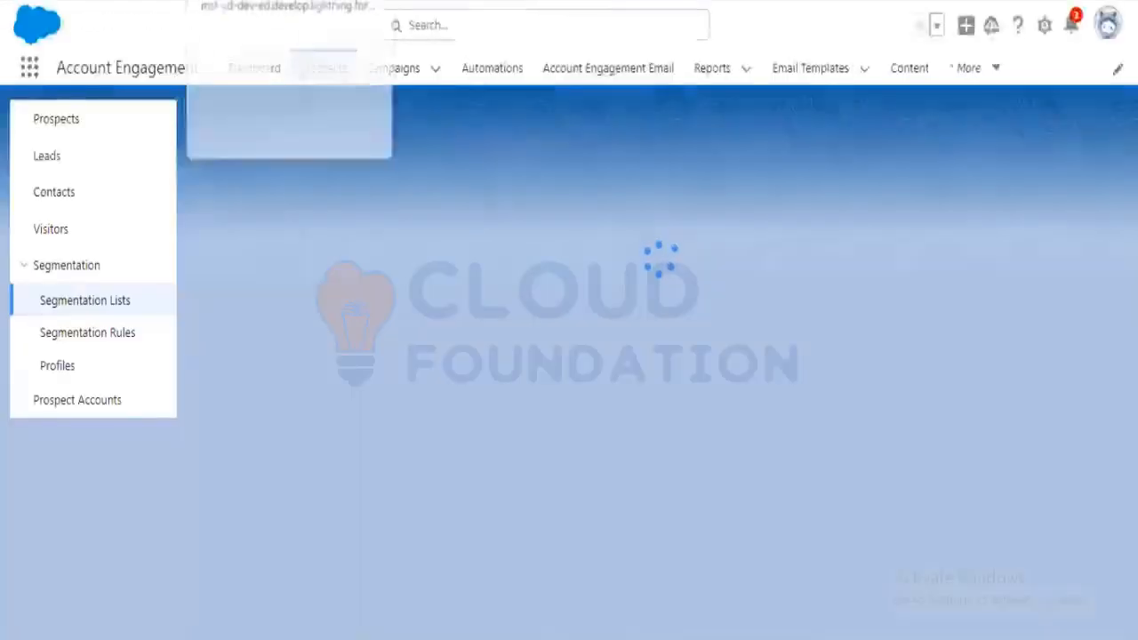
pyautogui.click(267, 1)
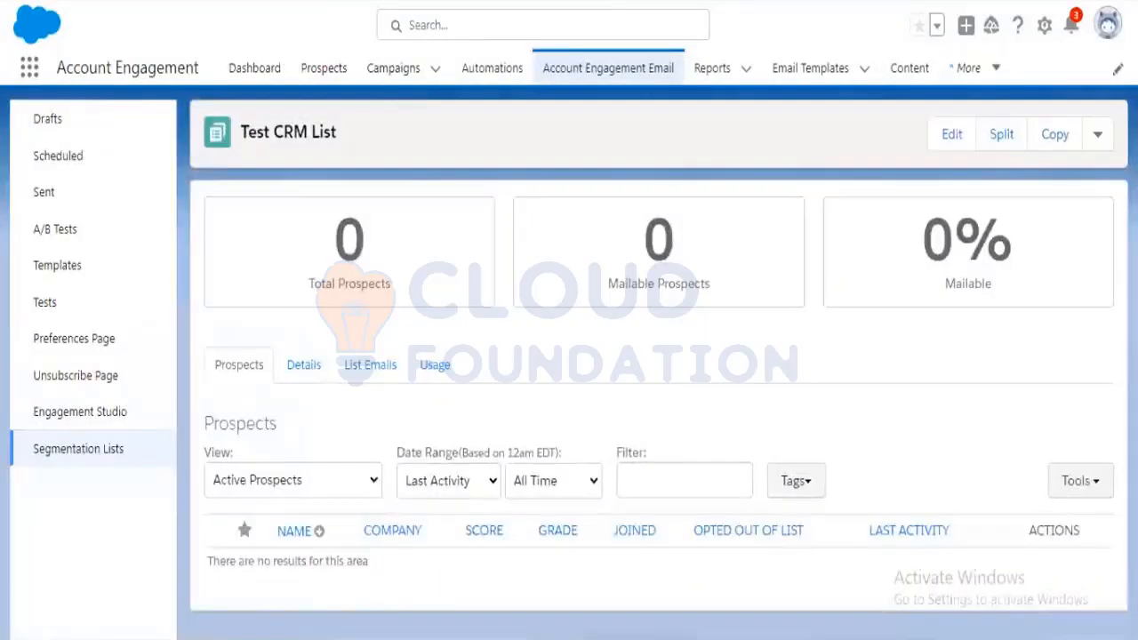
pyautogui.click(327, 1)
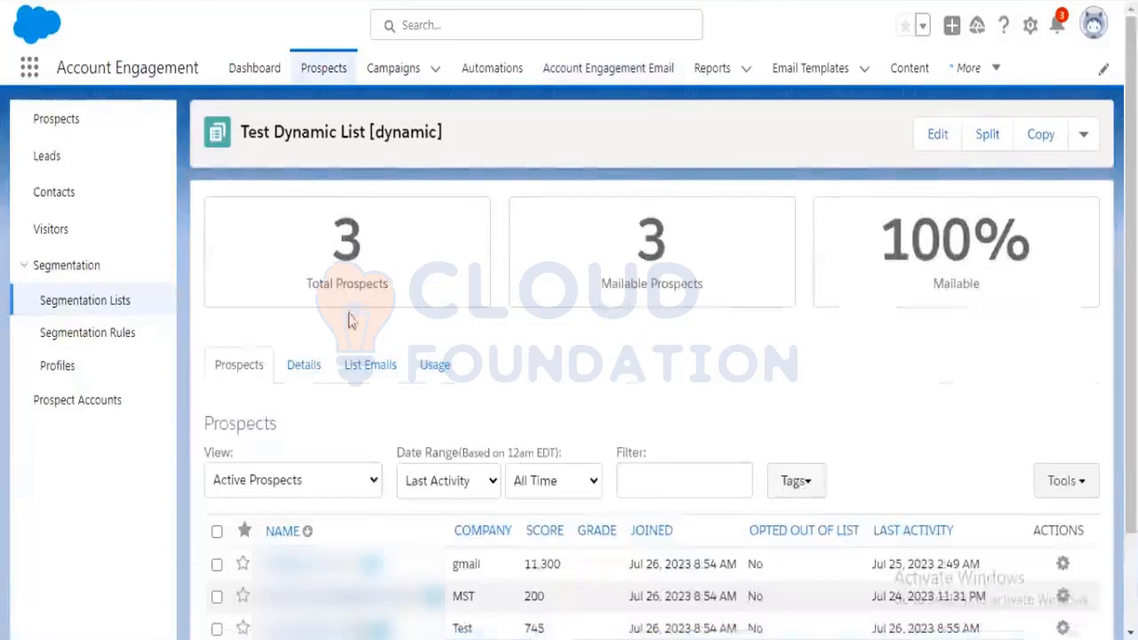
pyautogui.scroll(-1, 327, 194)
pyautogui.scroll(1, 533, 397)
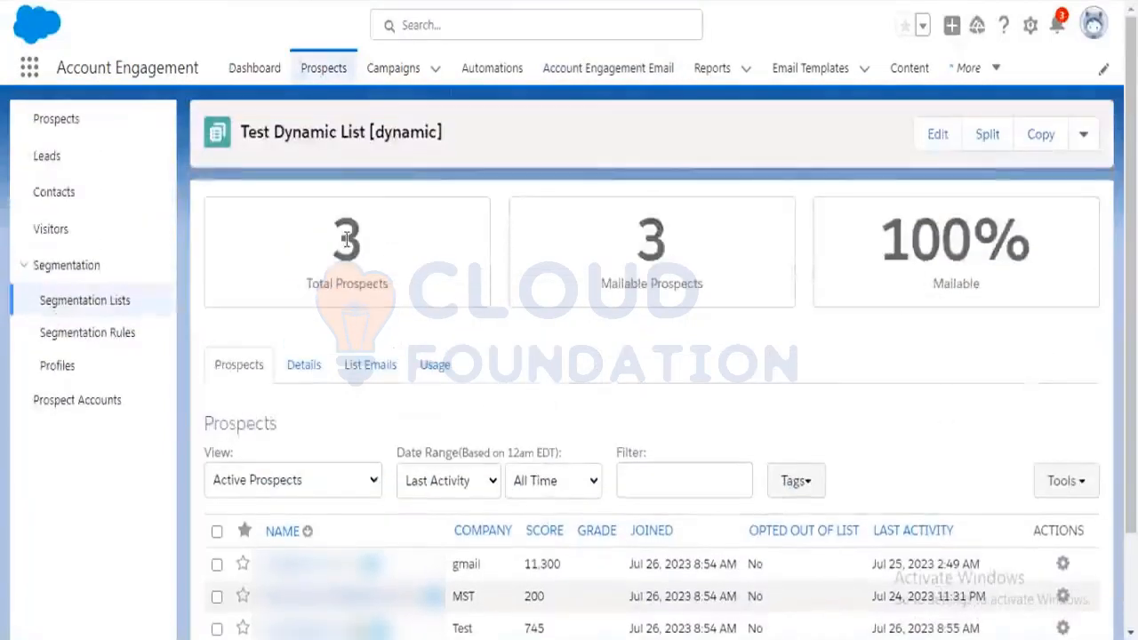
pyautogui.moveTo(349, 238); pyautogui.dragTo(382, 246)
pyautogui.click(437, 246)
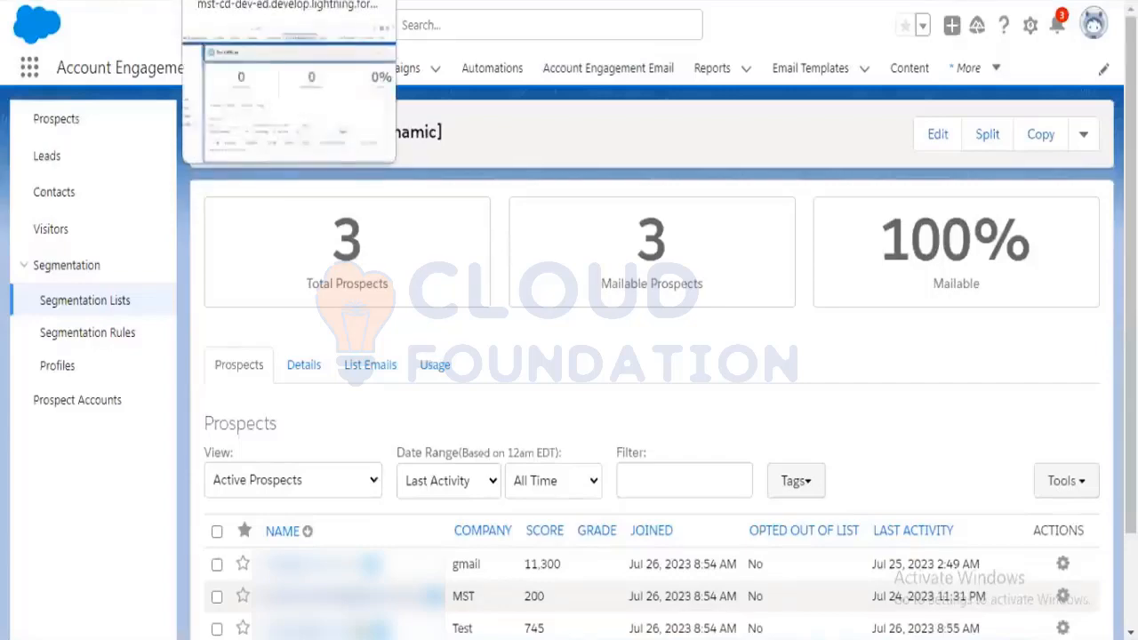
# Switch to Test CRM List and check that the MST prospect is among its prospects
pyautogui.click(259, 2)
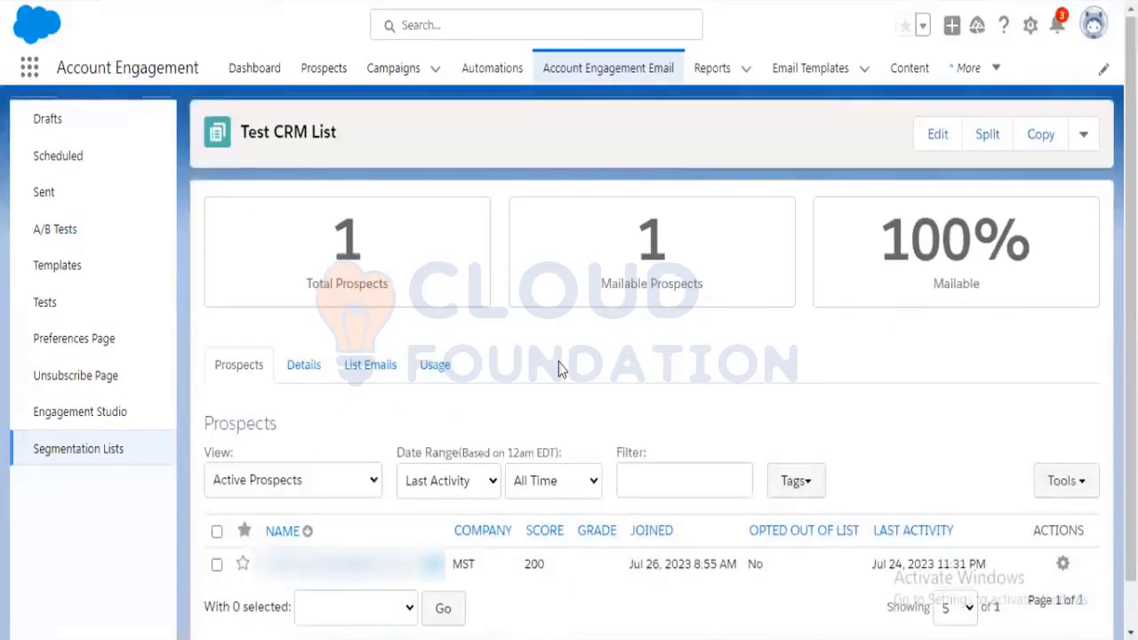
pyautogui.scroll(-1, 570, 539)
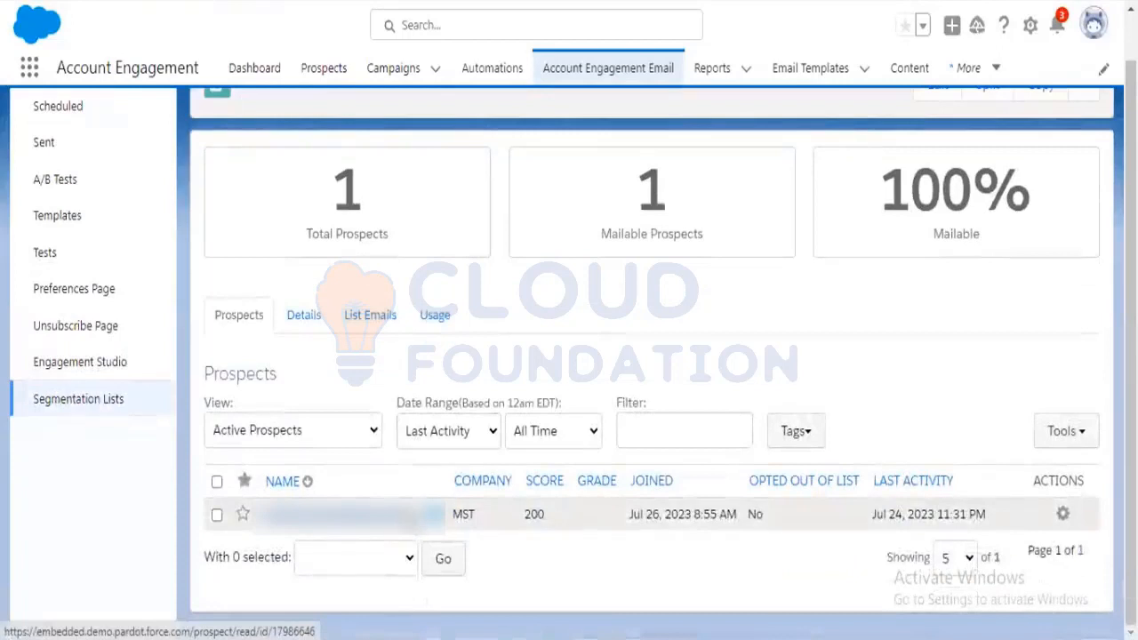
# Look up which prospect lists the MST lead can be added to, and leave without choosing one
pyautogui.scroll(1, 632, 441)
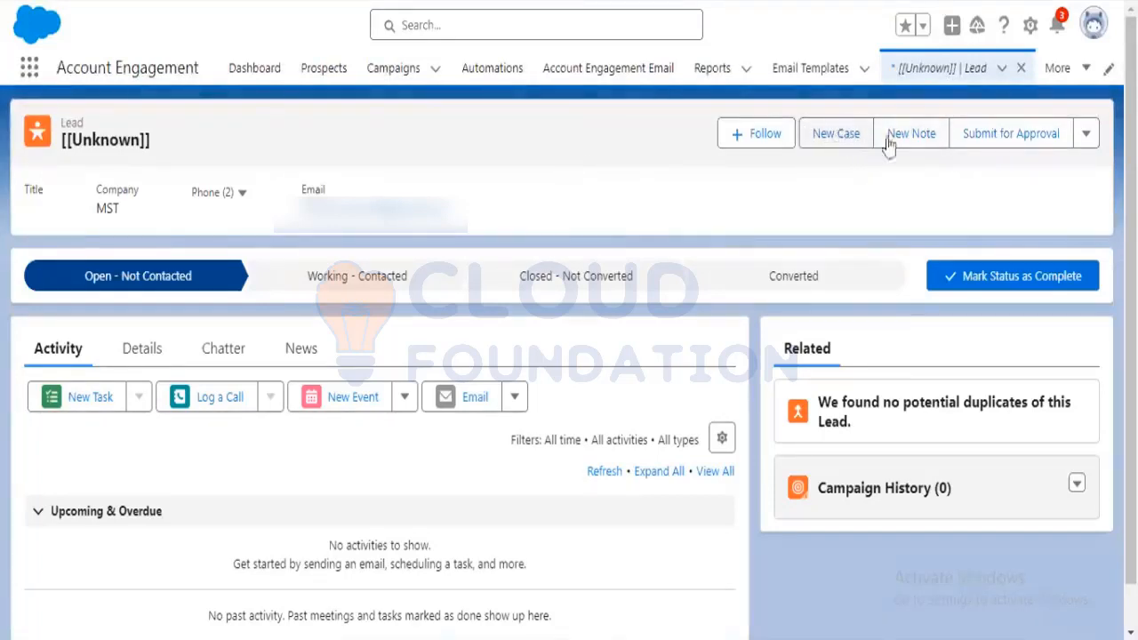
pyautogui.click(1086, 135)
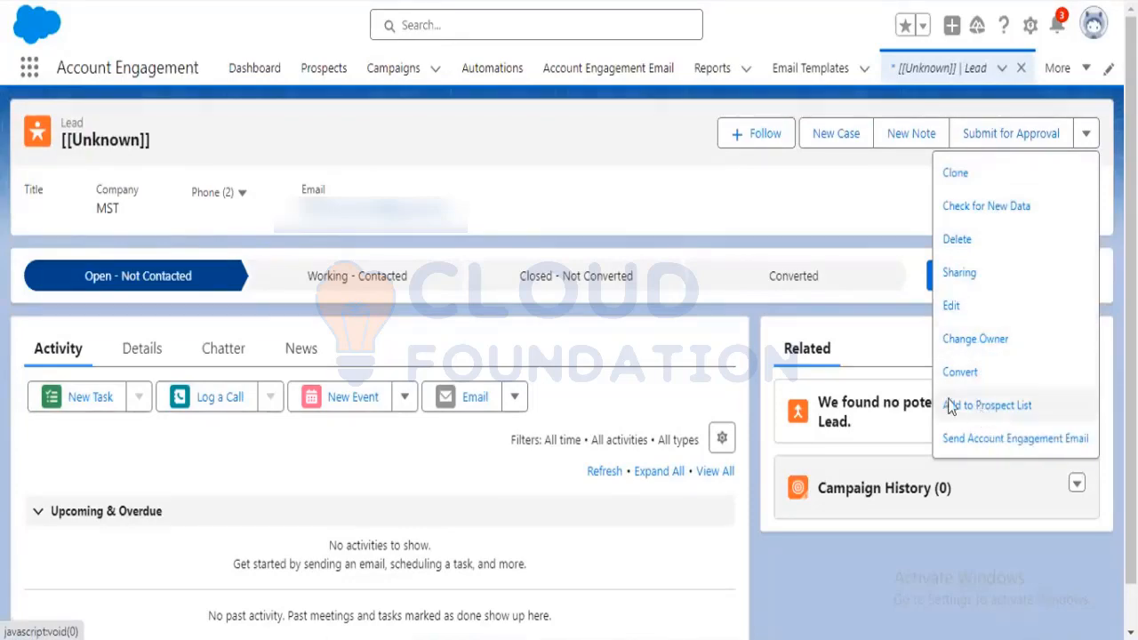
pyautogui.click(981, 407)
pyautogui.write('cr')
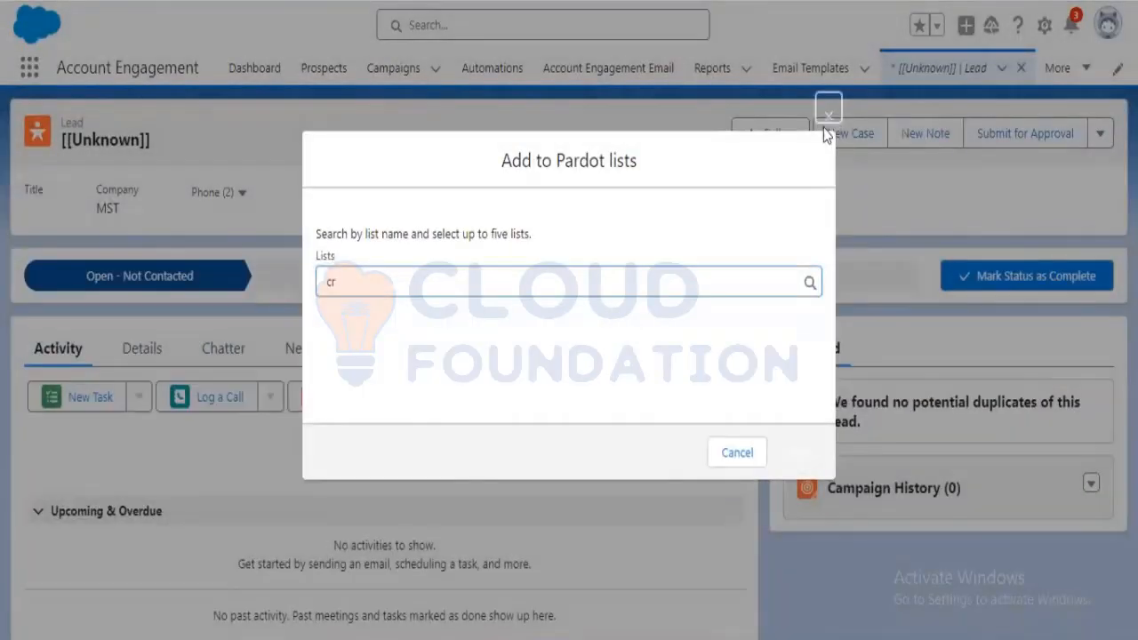
pyautogui.click(717, 272)
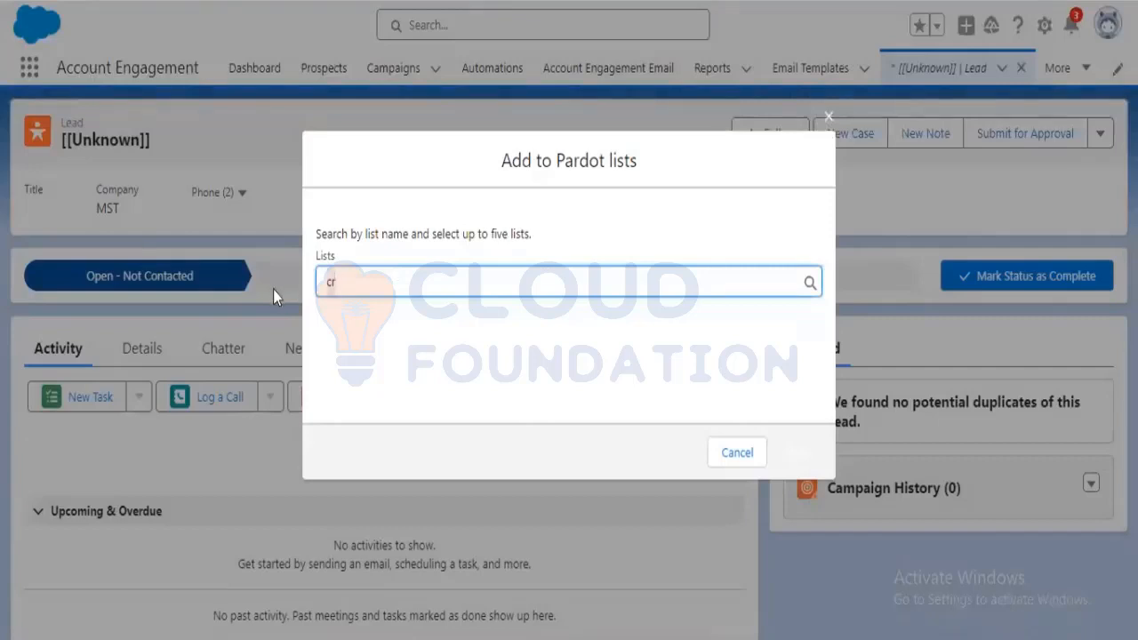
pyautogui.press('BackSpace')
pyautogui.press('BackSpace')
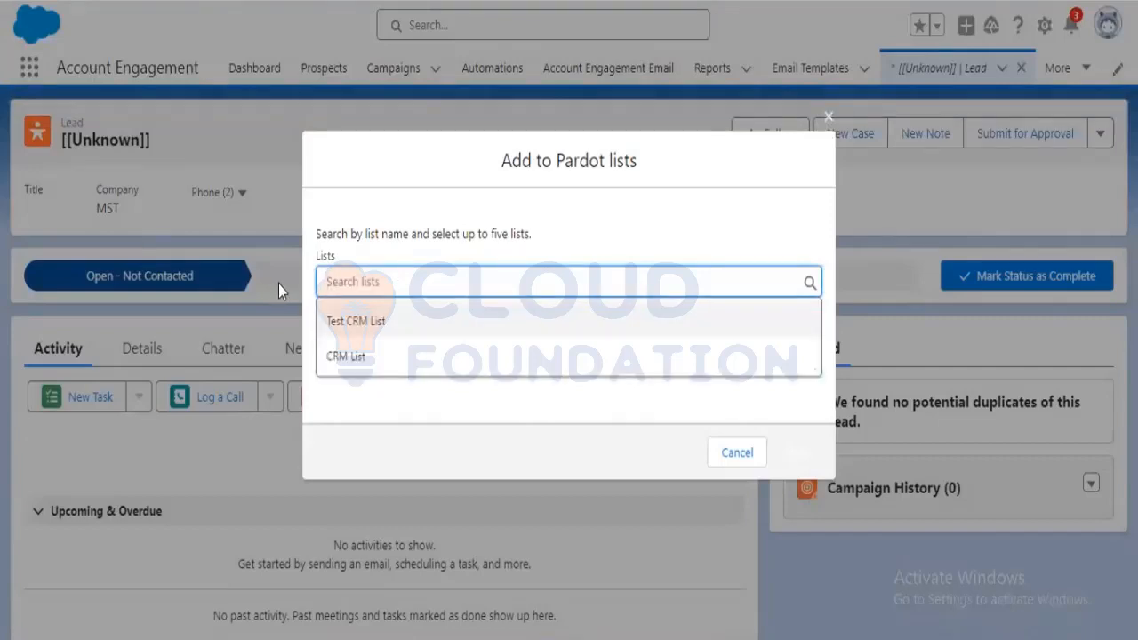
pyautogui.click(411, 396)
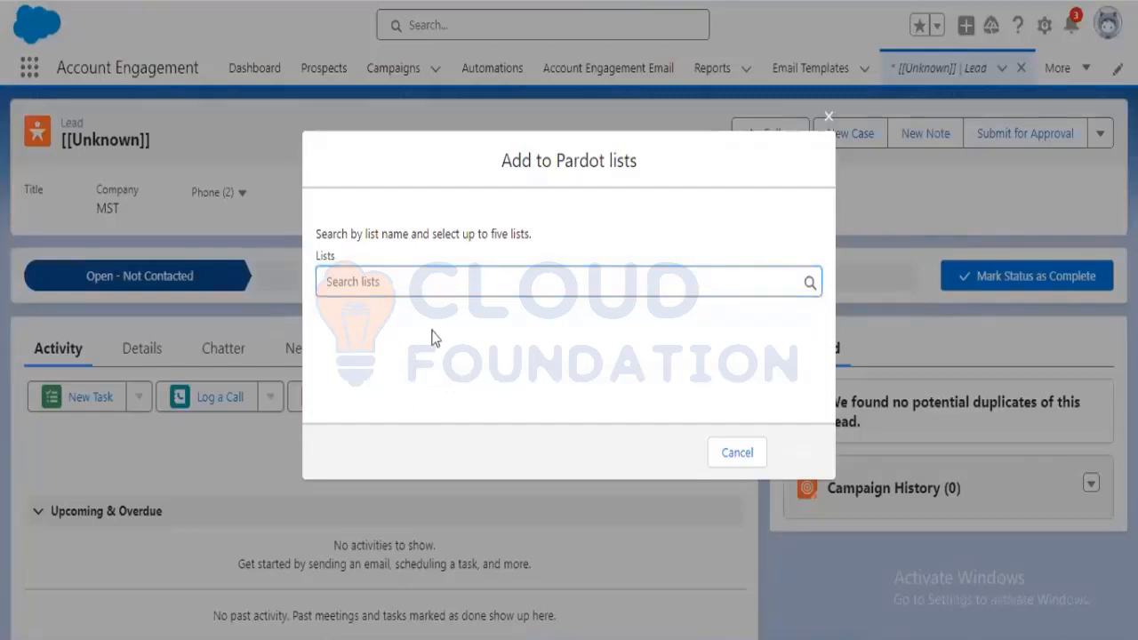
pyautogui.click(487, 289)
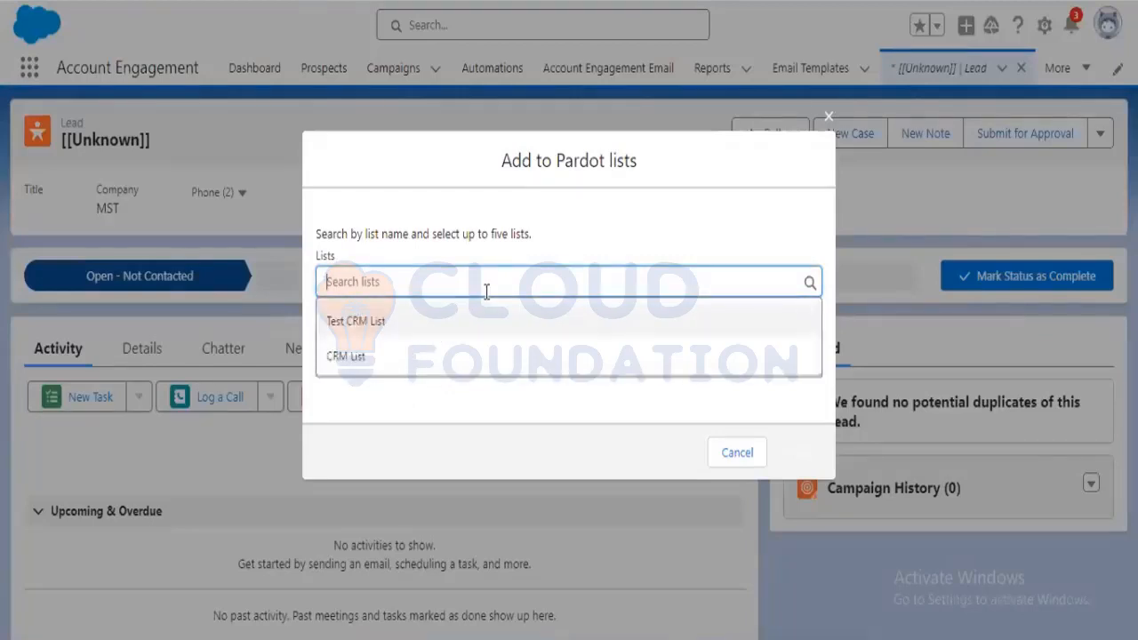
pyautogui.click(735, 454)
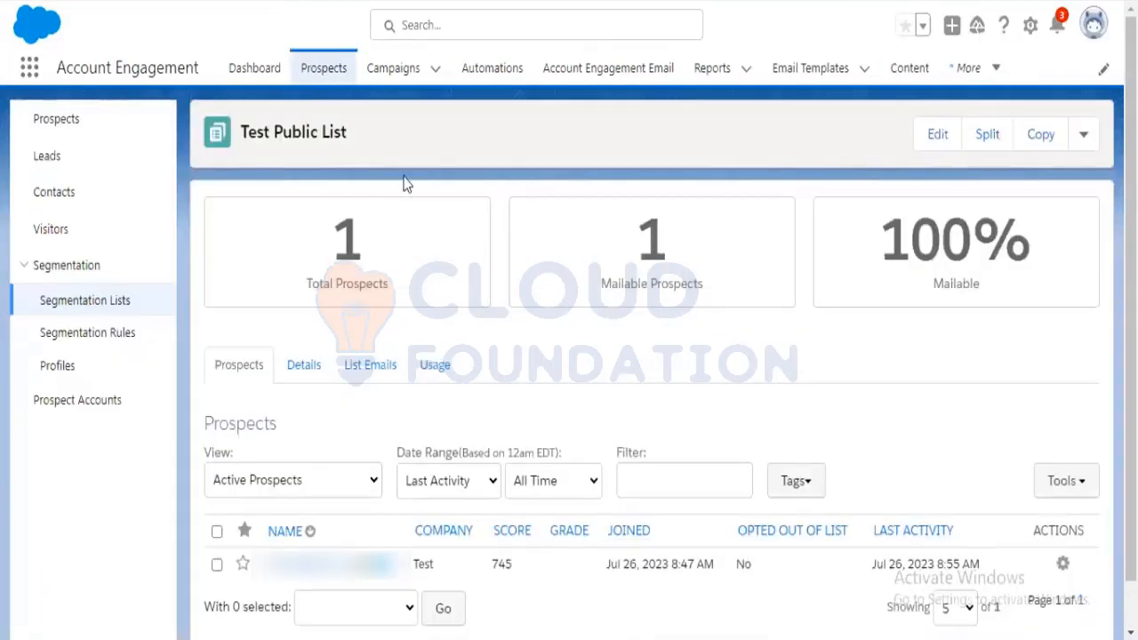
# Open the Test EP program in Engagement Studio and examine its flow at full size
pyautogui.click(978, 72)
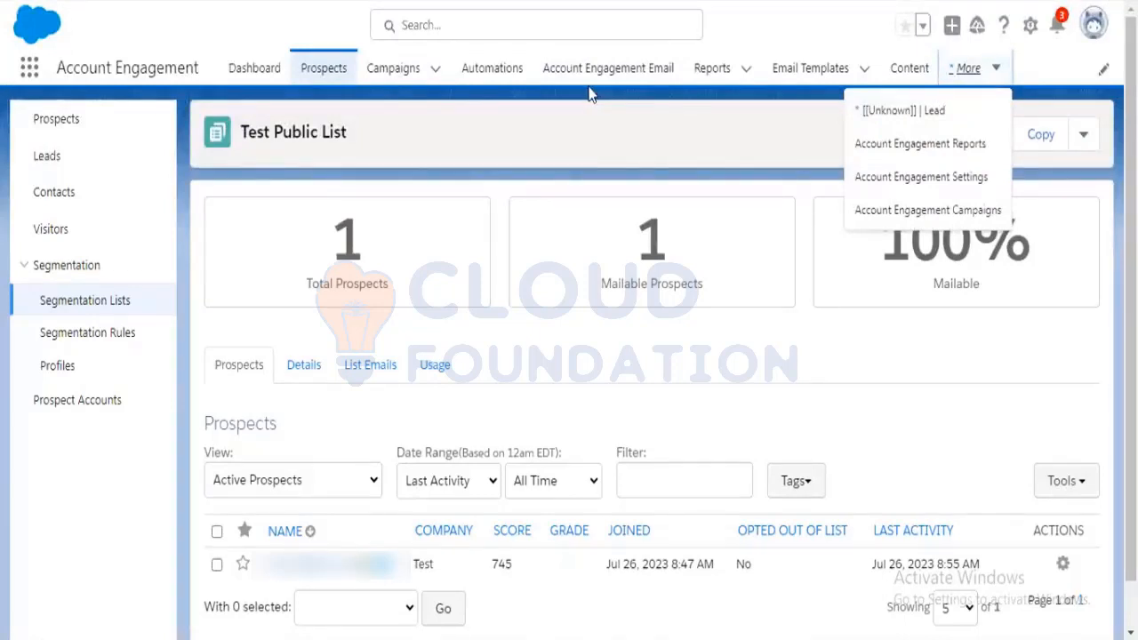
pyautogui.click(482, 73)
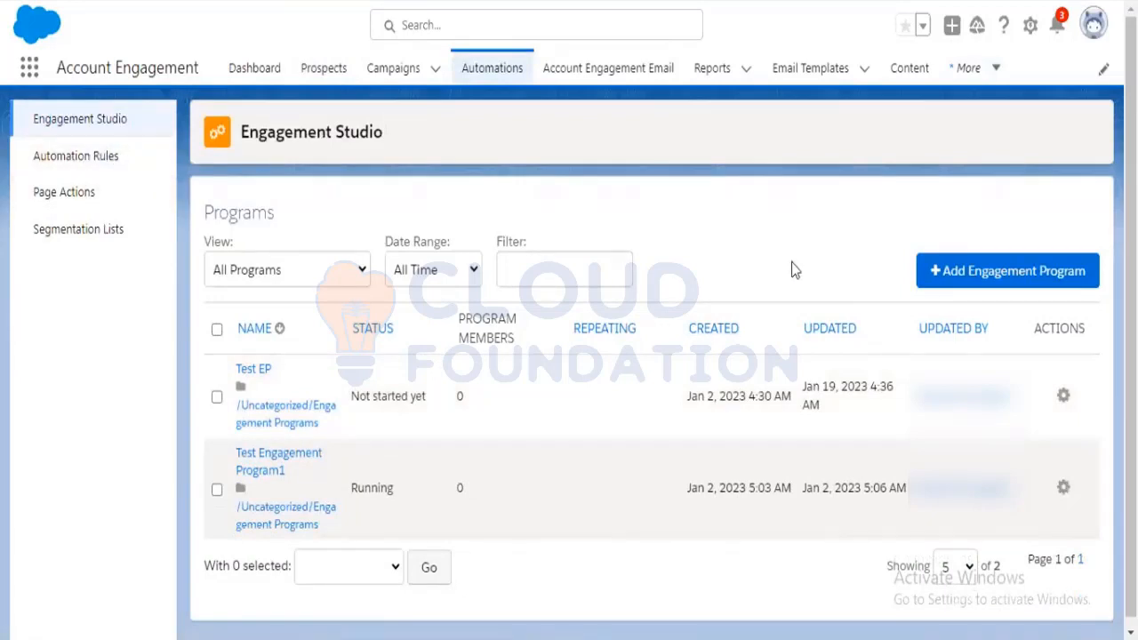
pyautogui.click(259, 375)
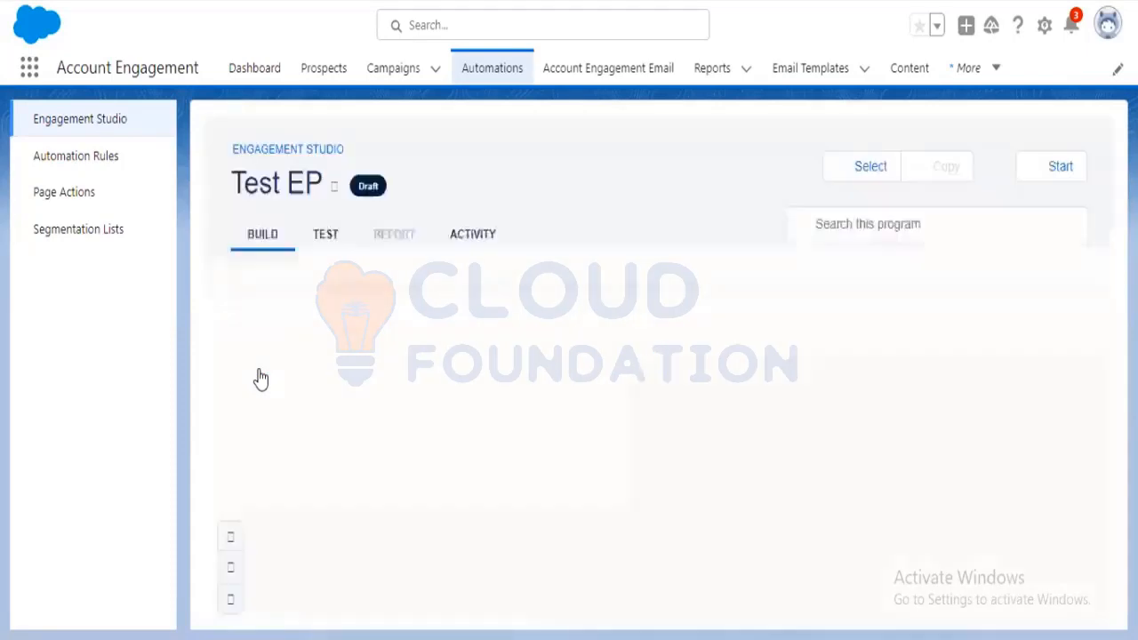
pyautogui.click(230, 566)
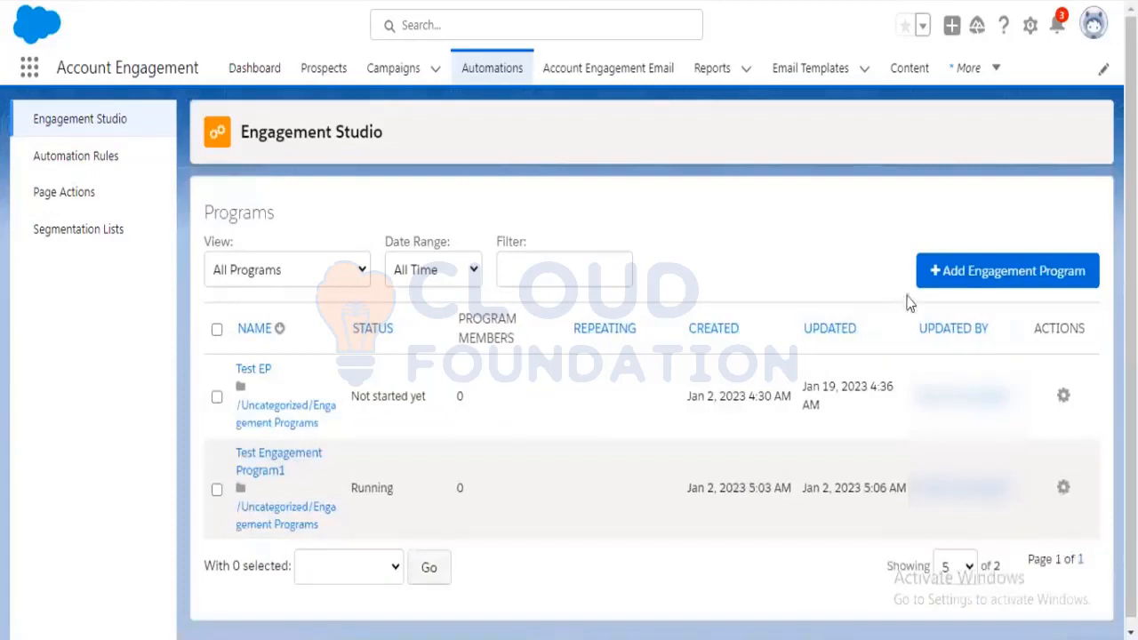
# Start a new engagement program named "Test Engagement program" in the Uncategorized/Engagement Programs folder
pyautogui.click(964, 279)
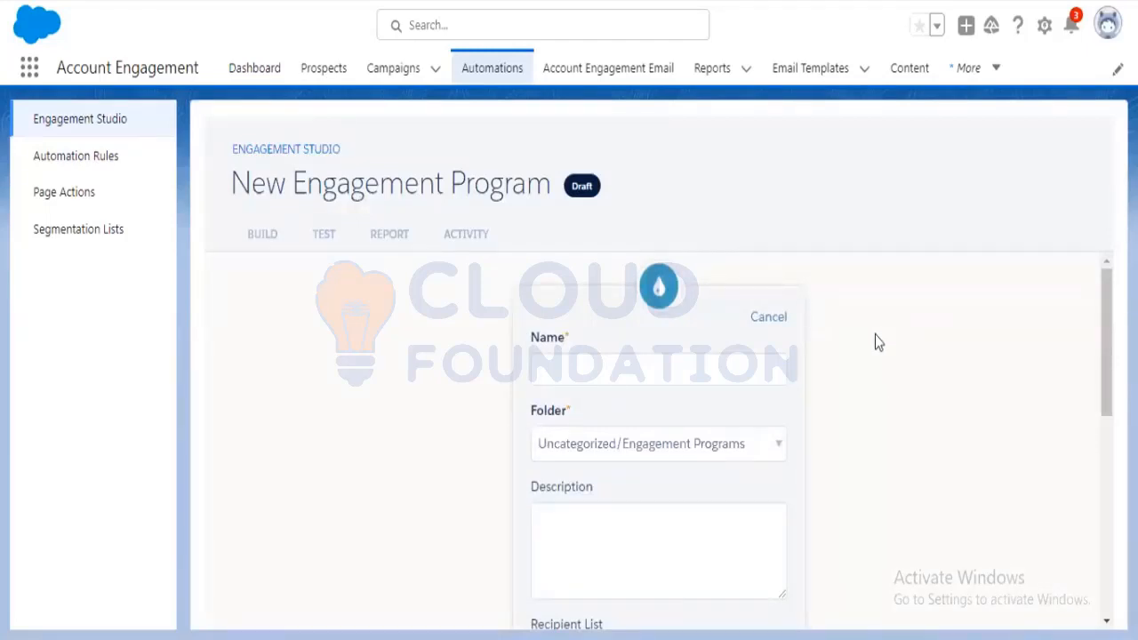
pyautogui.click(668, 369)
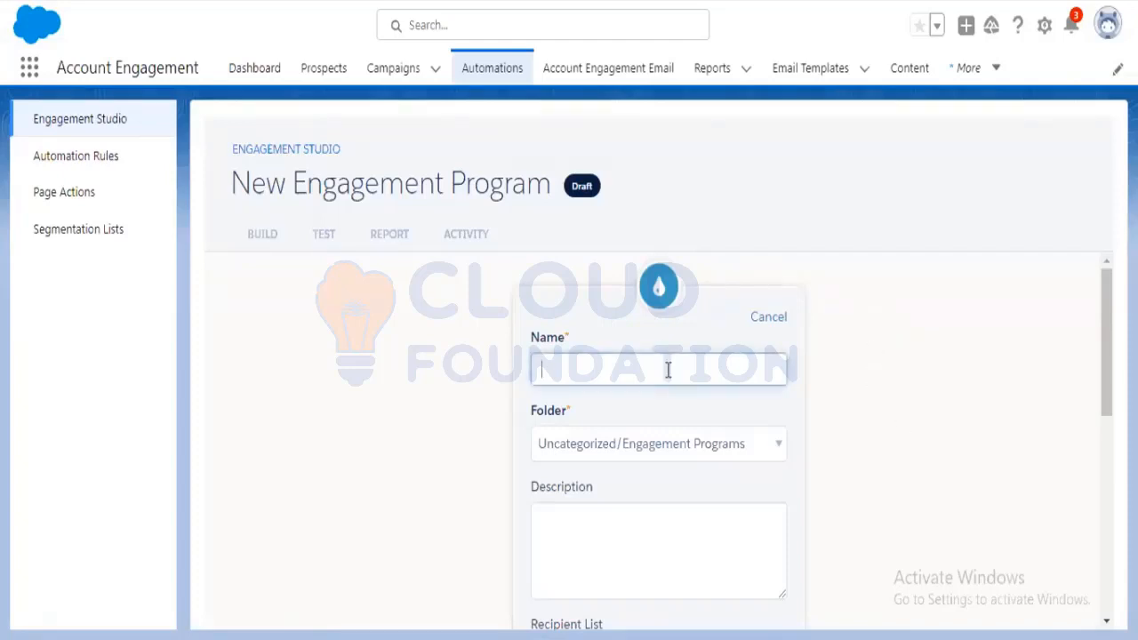
pyautogui.write('Test')
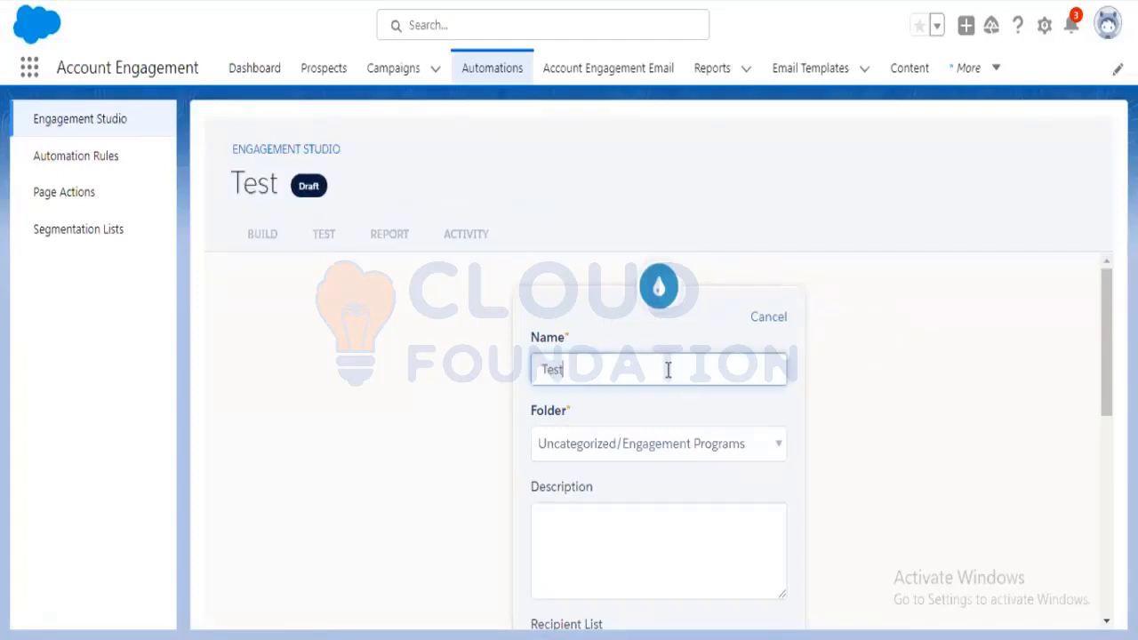
pyautogui.write(' Enga')
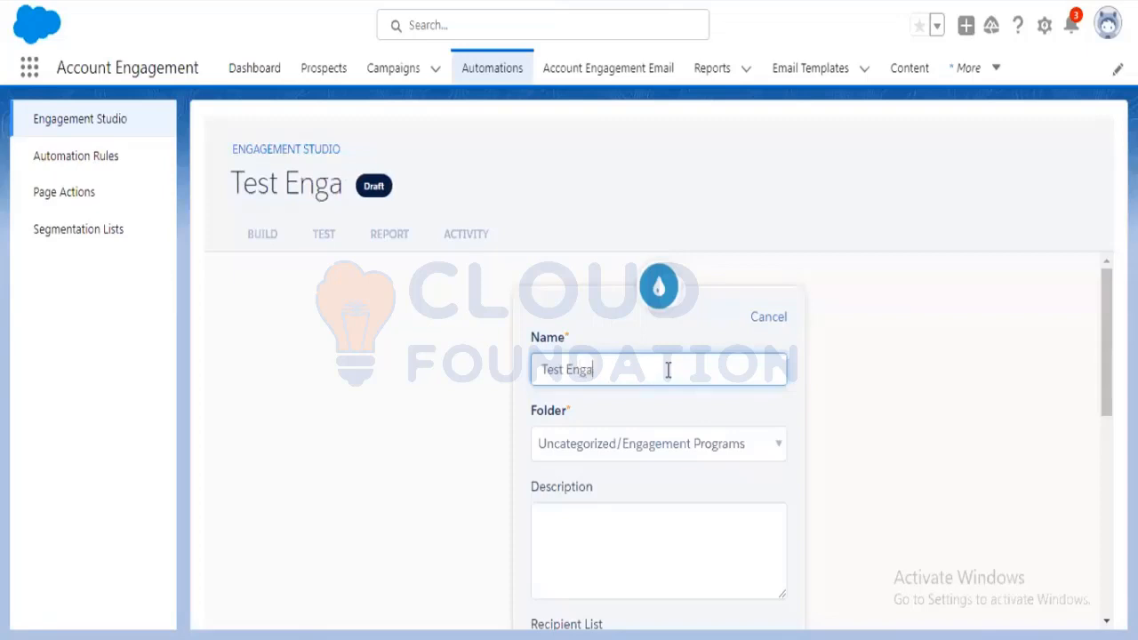
pyautogui.write('gement')
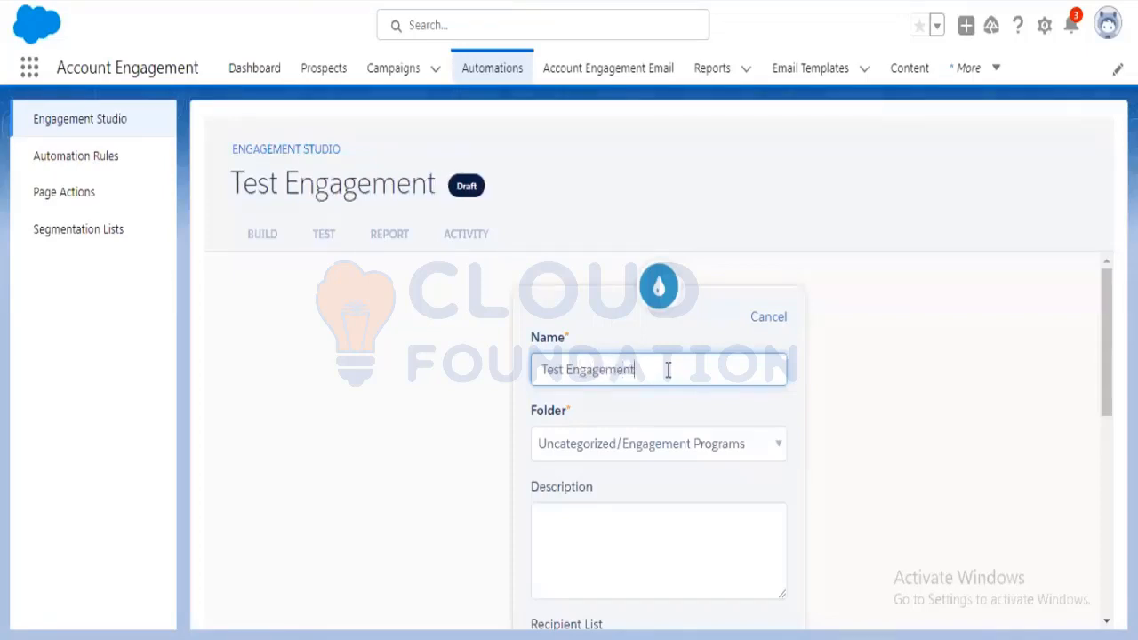
pyautogui.write(' prog')
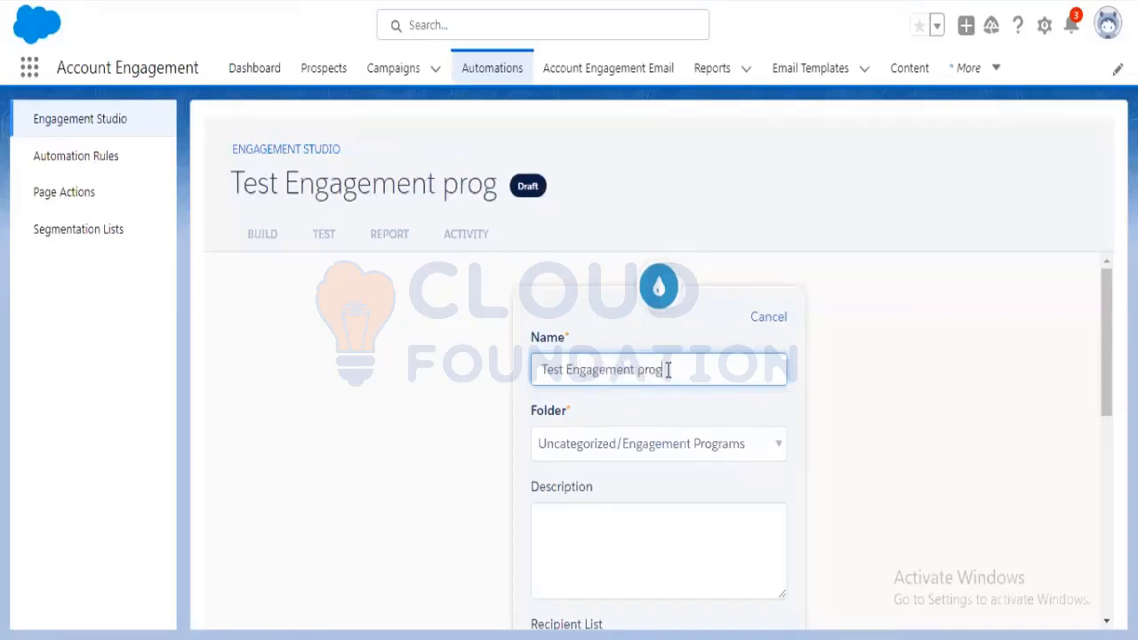
pyautogui.write('ram')
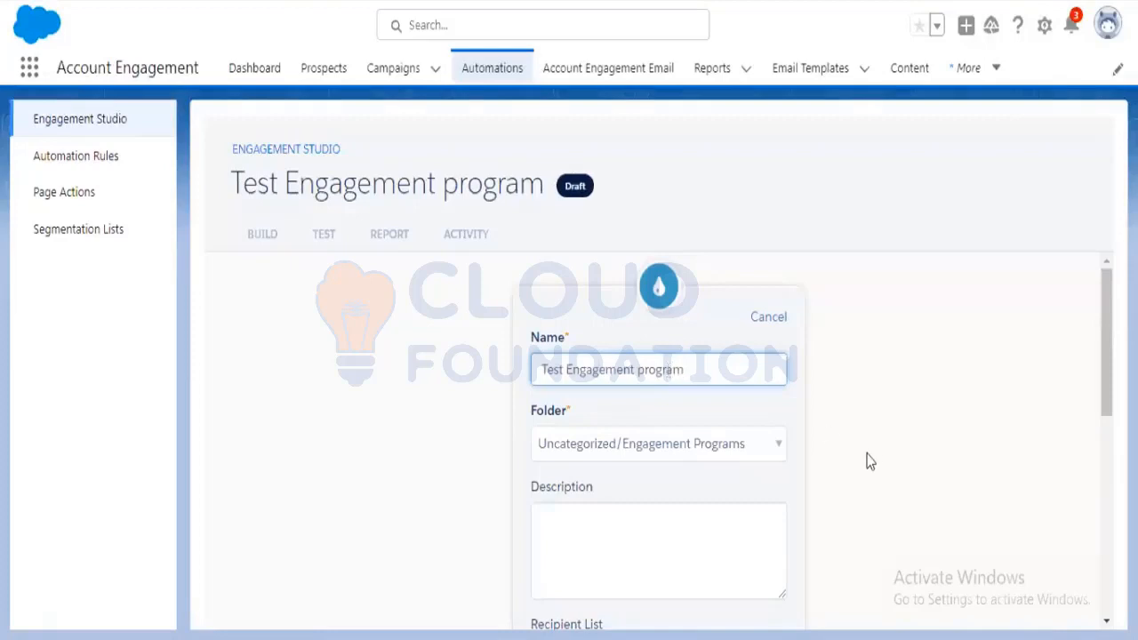
pyautogui.scroll(-2, 846, 447)
pyautogui.scroll(2, 841, 449)
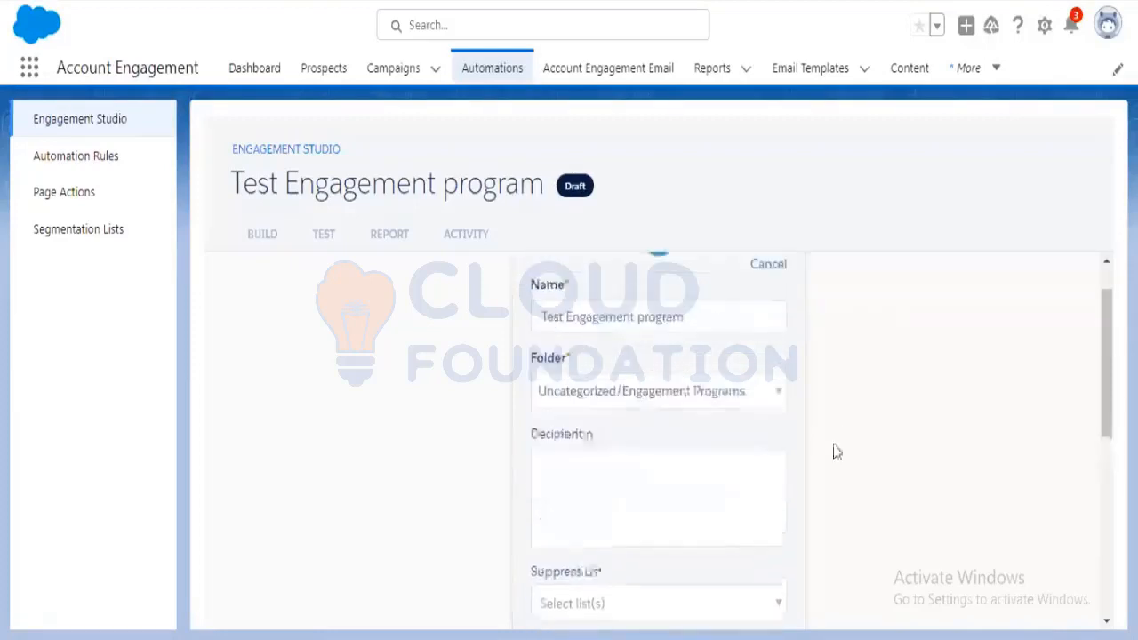
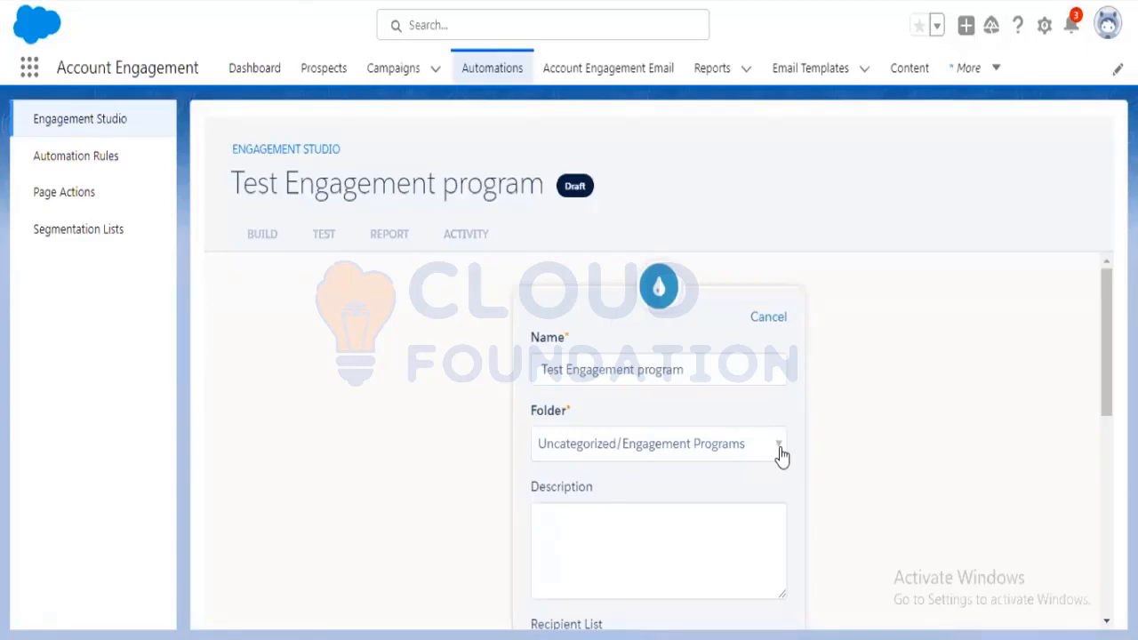
# Choose Test Dynamic List as the recipient list of the new engagement program
pyautogui.scroll(-3, 789, 462)
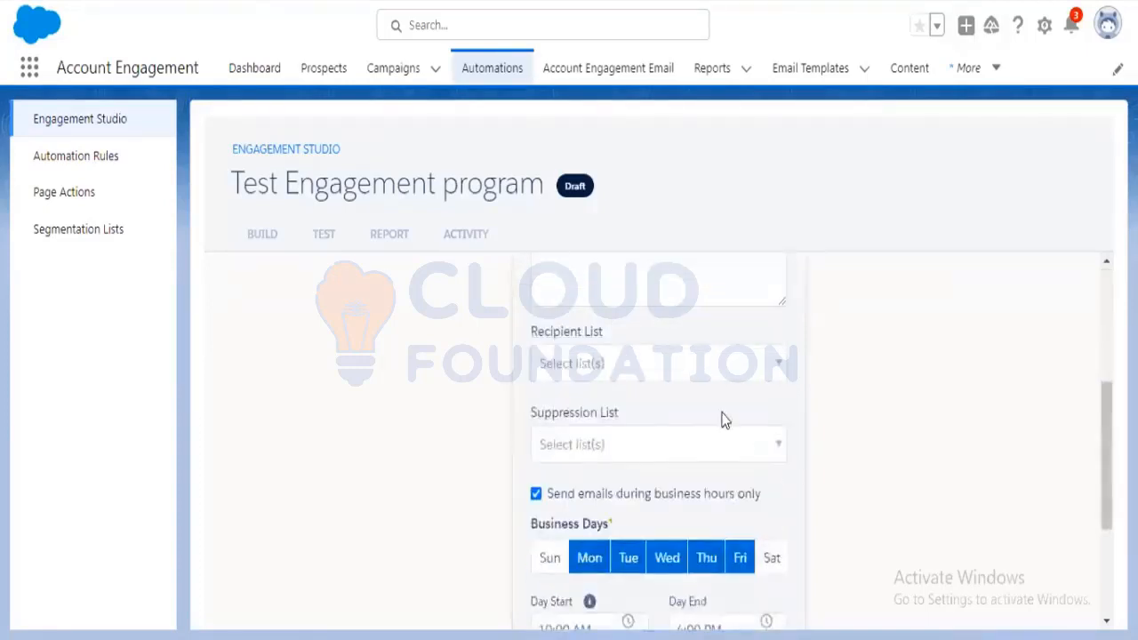
pyautogui.click(777, 368)
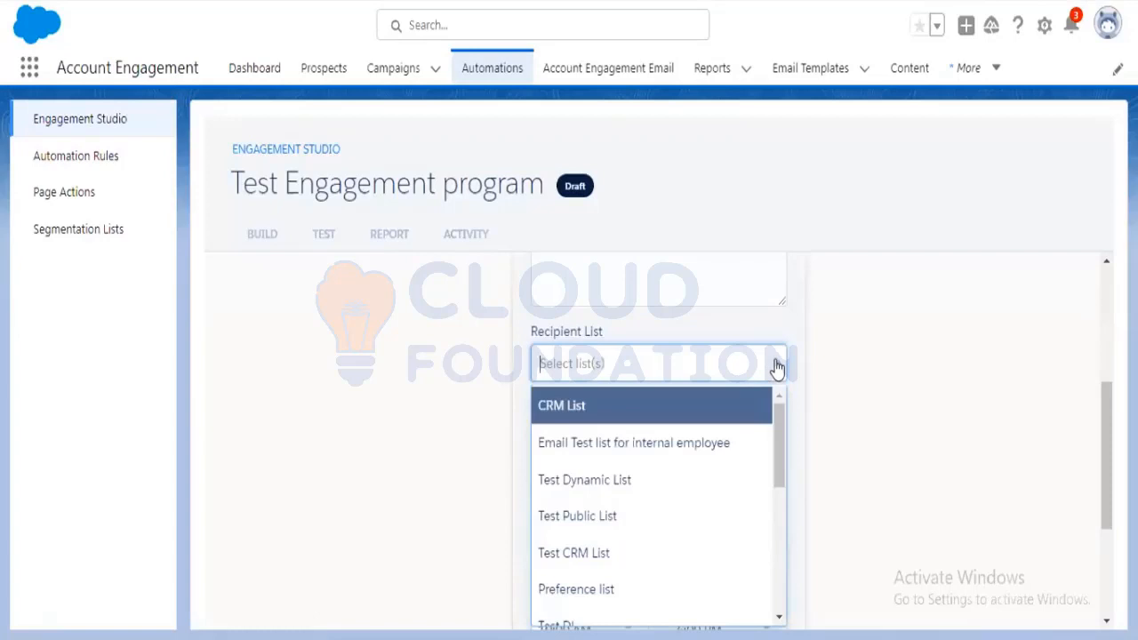
pyautogui.scroll(-2, 714, 469)
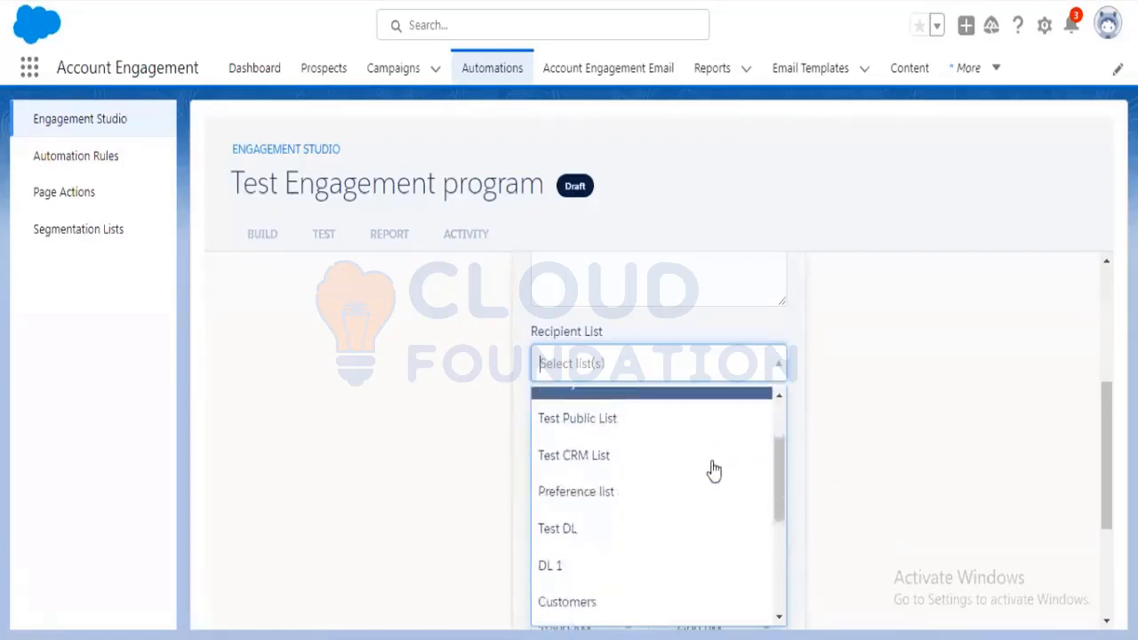
pyautogui.scroll(2, 714, 469)
pyautogui.click(714, 472)
pyautogui.scroll(-5, 714, 472)
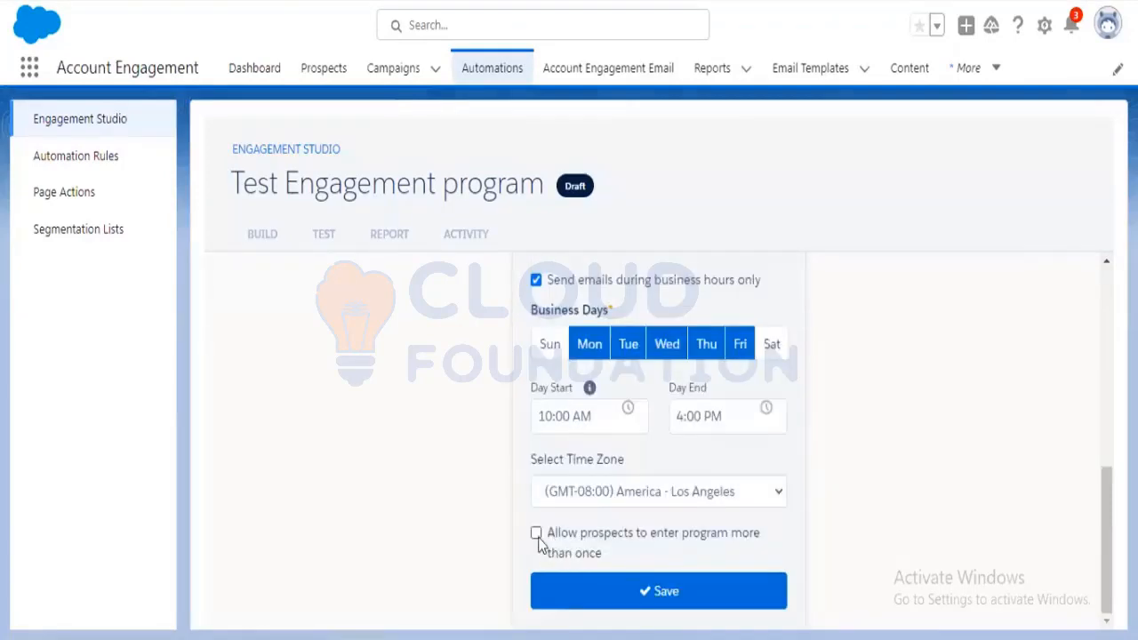
# Try allowing prospects to enter the program more than once, with total entries limited to 1
pyautogui.click(537, 533)
pyautogui.scroll(-3, 846, 539)
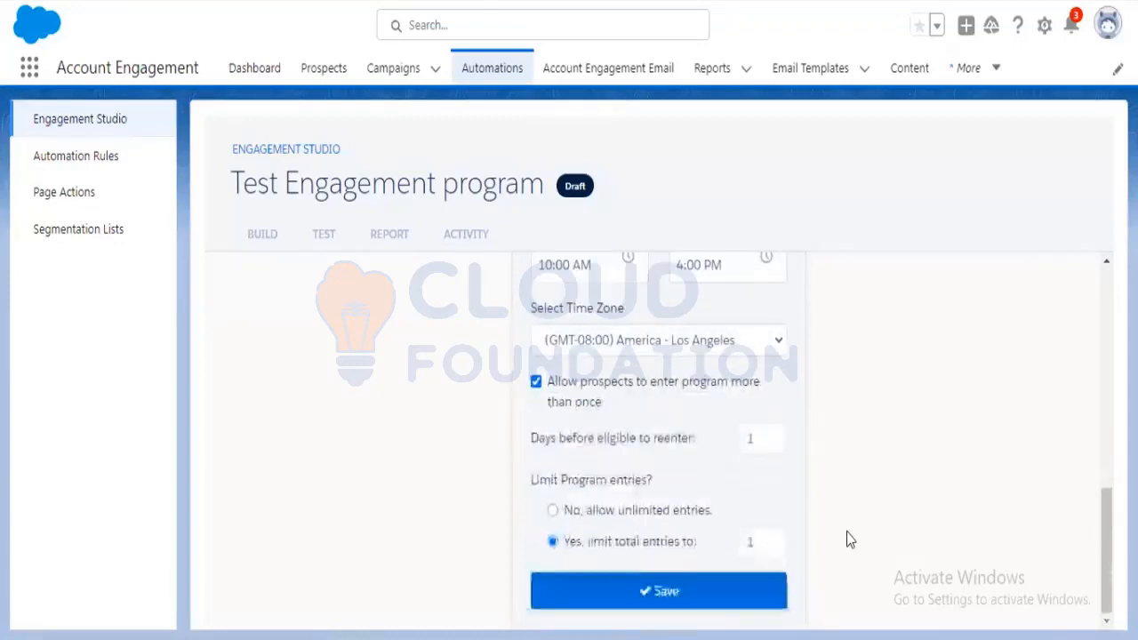
pyautogui.click(766, 544)
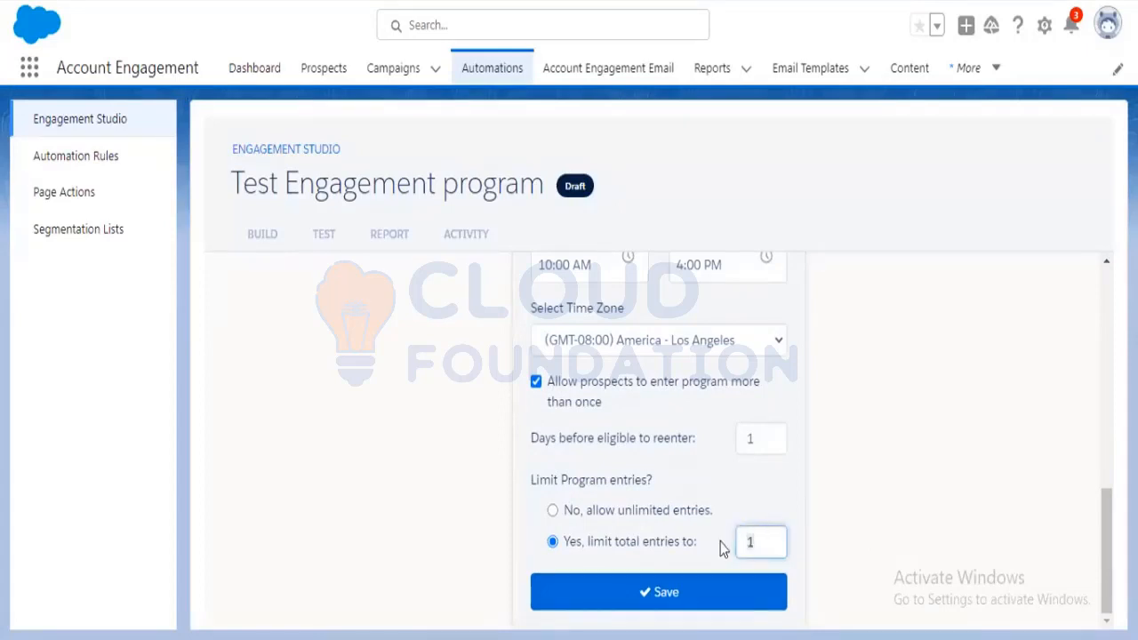
pyautogui.click(775, 541)
# Save the program with business-hours-only sending and repeat entry turned off, and reopen its start settings
pyautogui.click(669, 593)
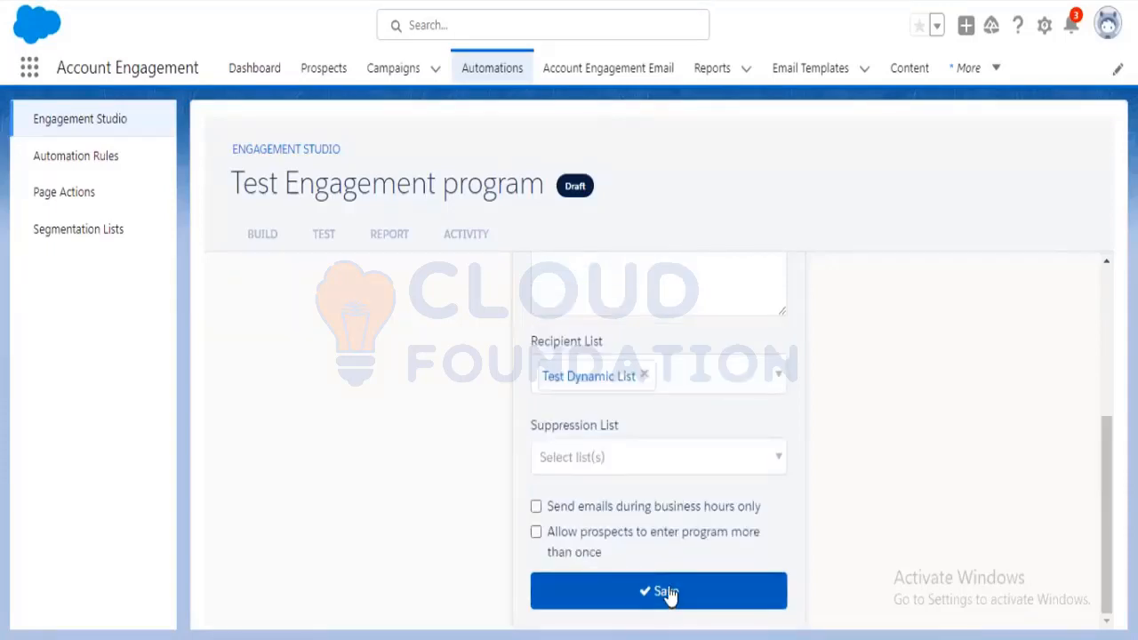
pyautogui.click(673, 596)
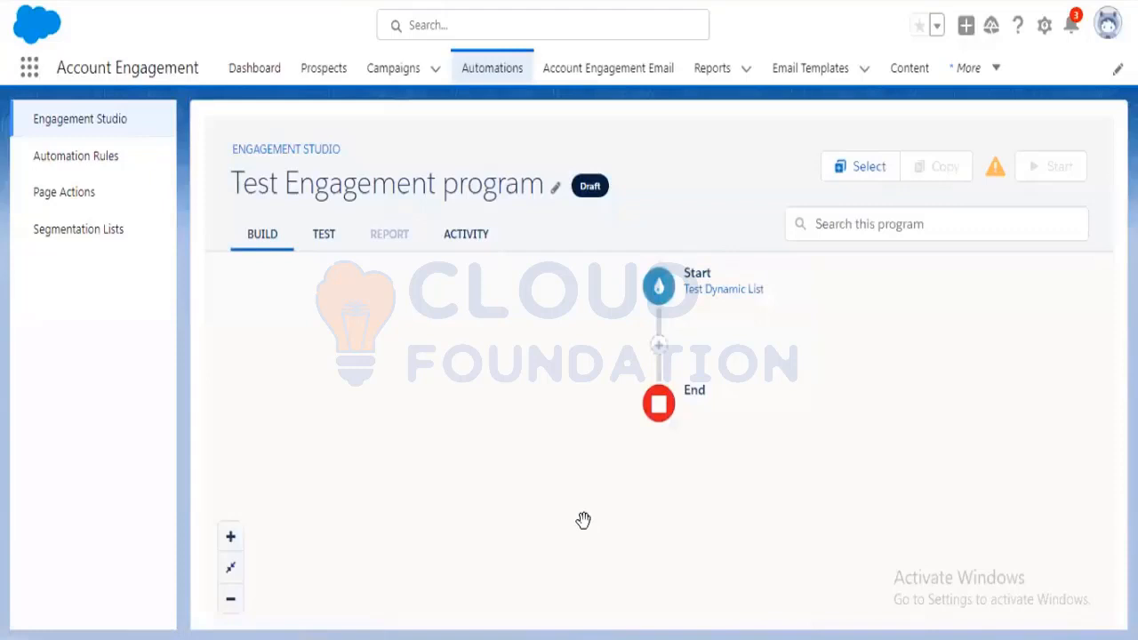
pyautogui.click(659, 286)
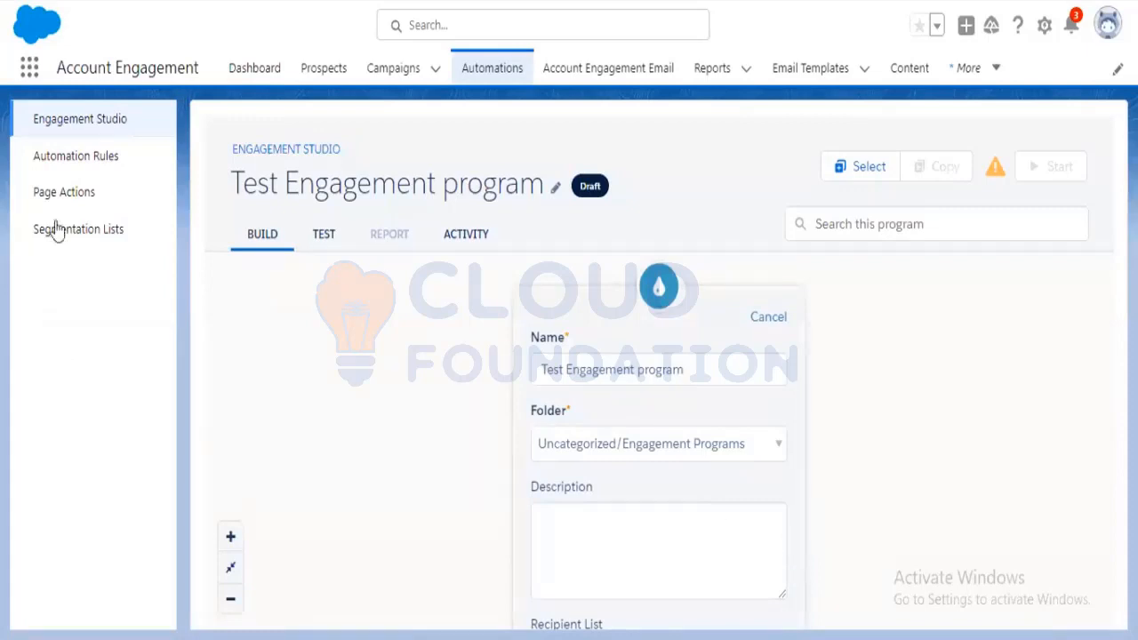
# Open Test Engagement Program1 from the Engagement Studio program list and pause it
pyautogui.click(73, 121)
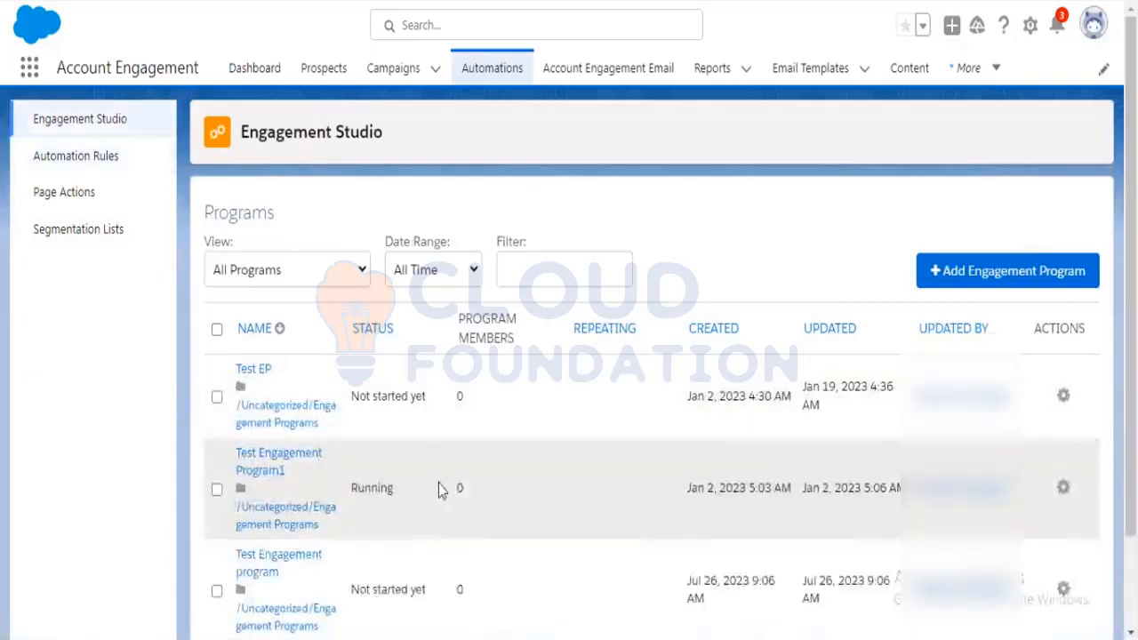
pyautogui.scroll(-1, 442, 489)
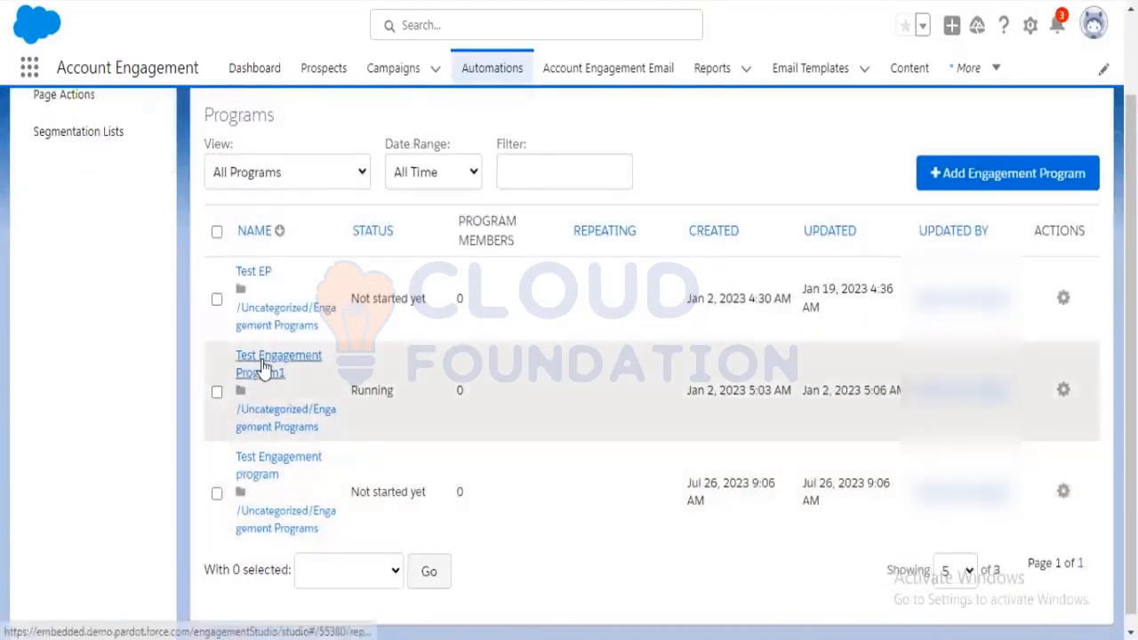
pyautogui.click(263, 367)
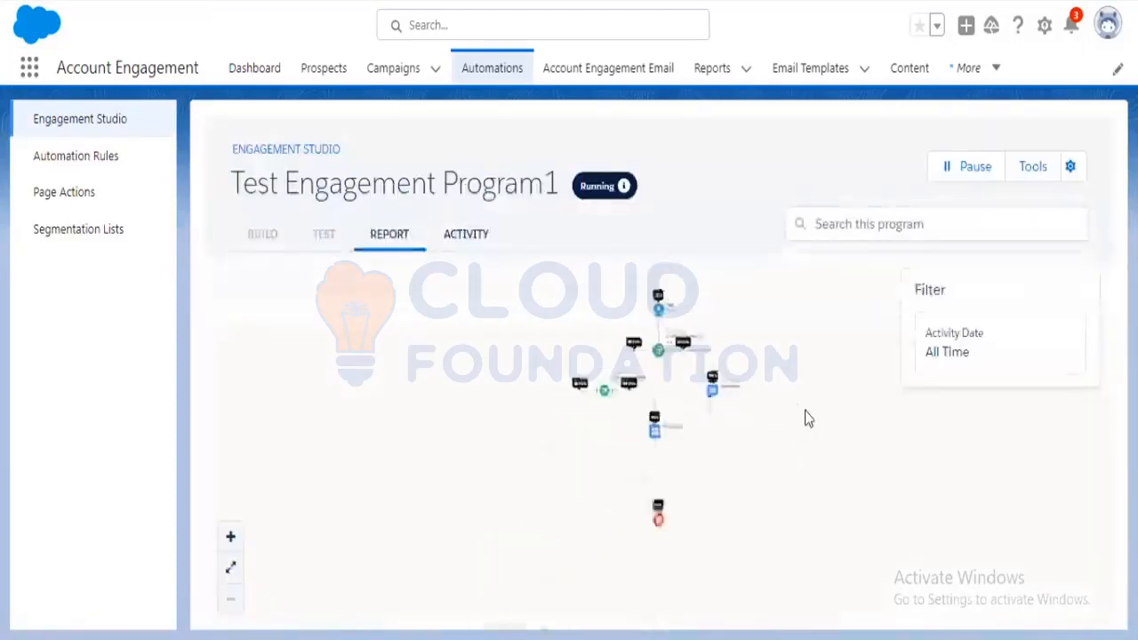
pyautogui.click(230, 574)
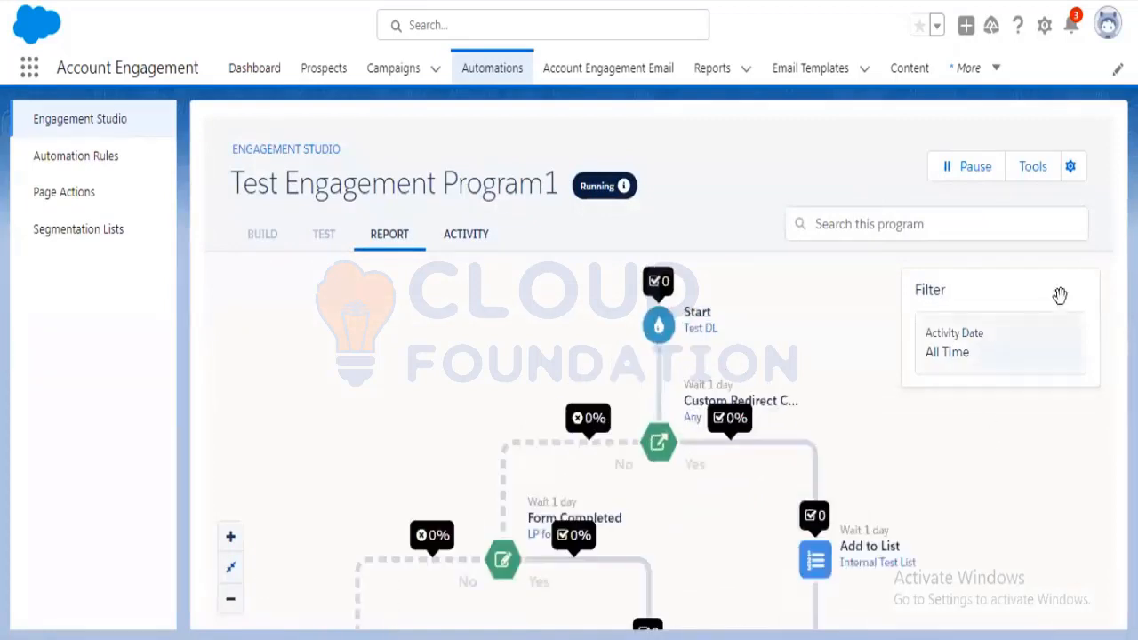
pyautogui.click(977, 176)
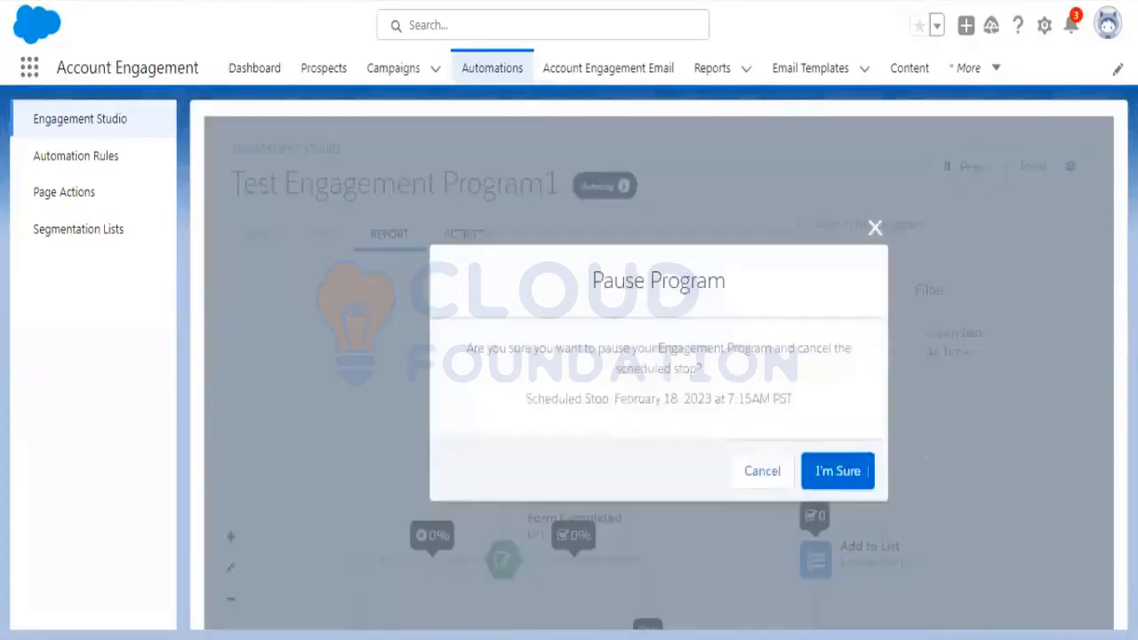
pyautogui.click(800, 469)
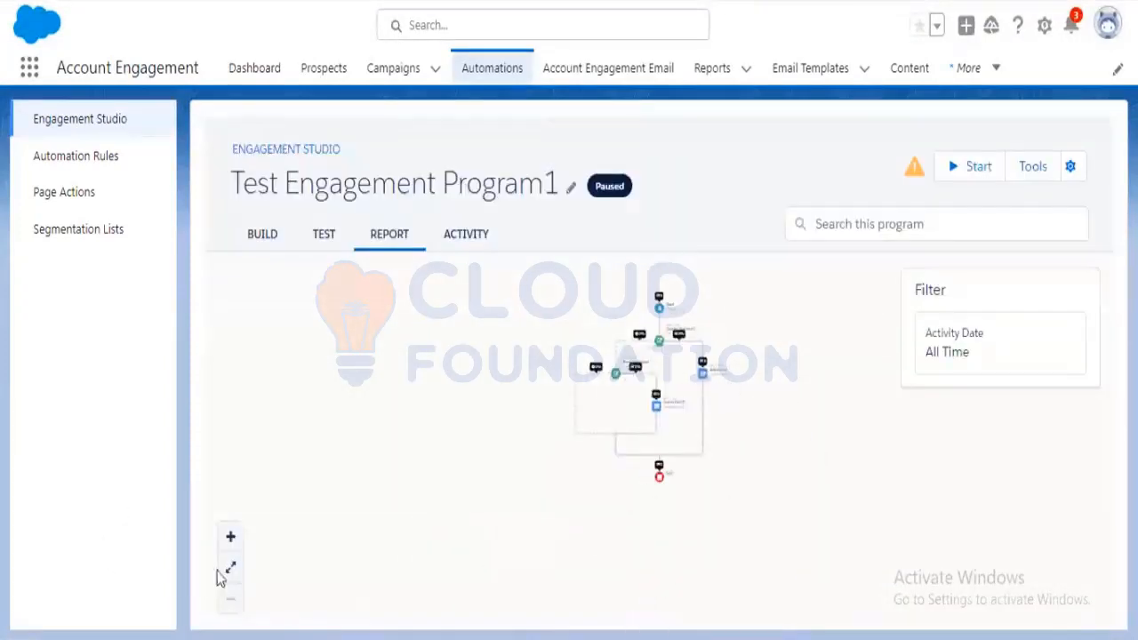
# Open the start settings of Test Engagement Program1 in its build view and examine the recipient list and business-hours options
pyautogui.click(229, 571)
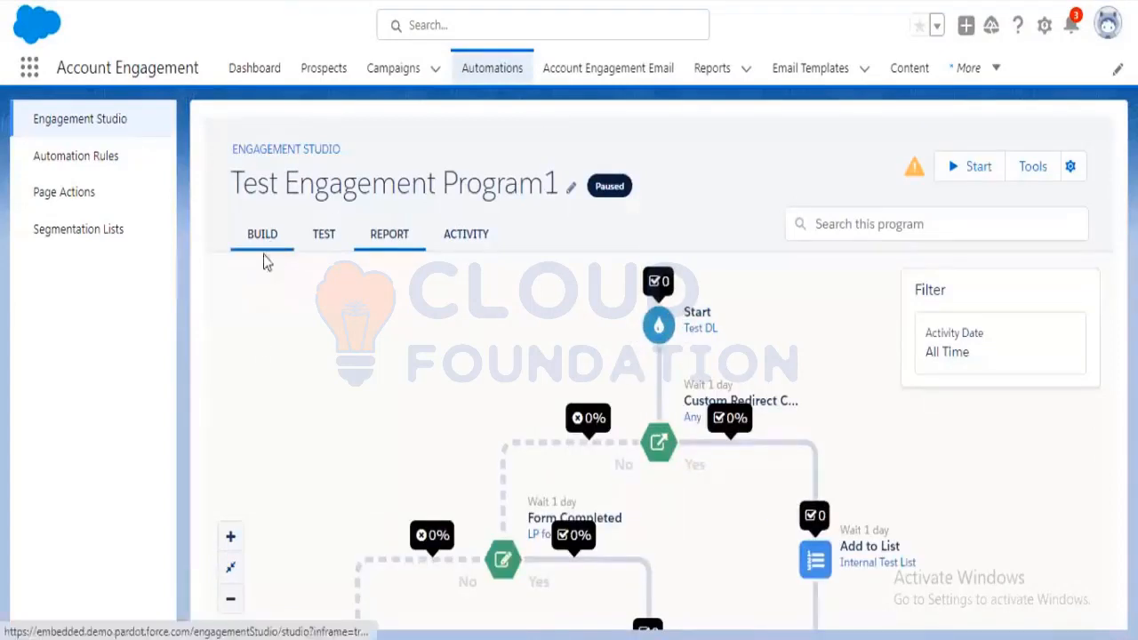
pyautogui.click(263, 253)
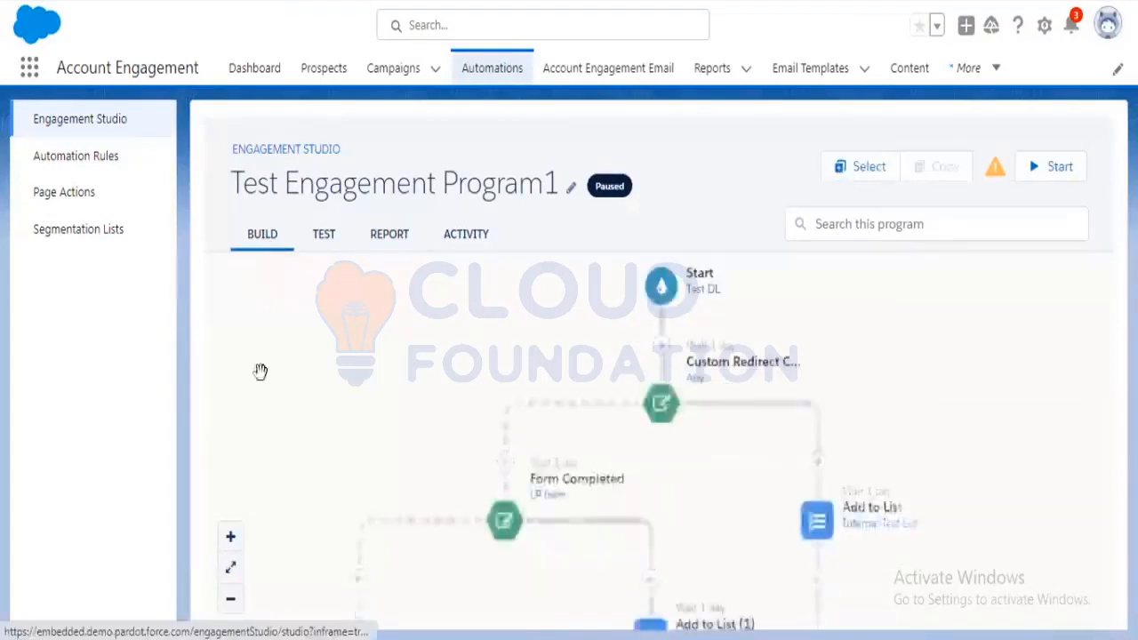
pyautogui.click(233, 571)
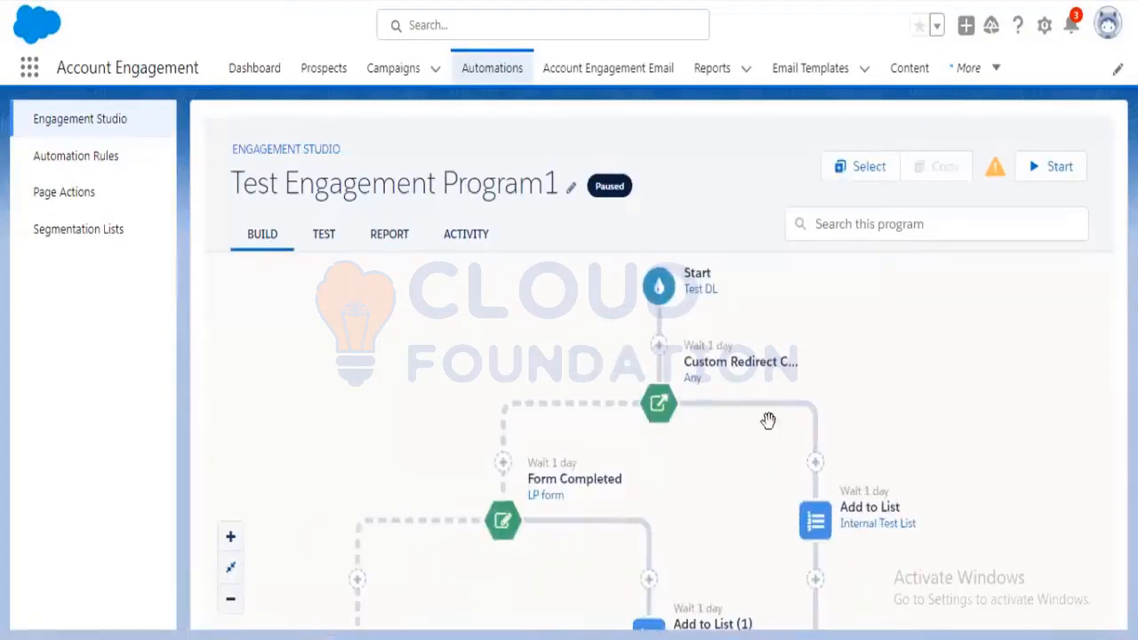
pyautogui.click(656, 347)
pyautogui.scroll(-3, 752, 498)
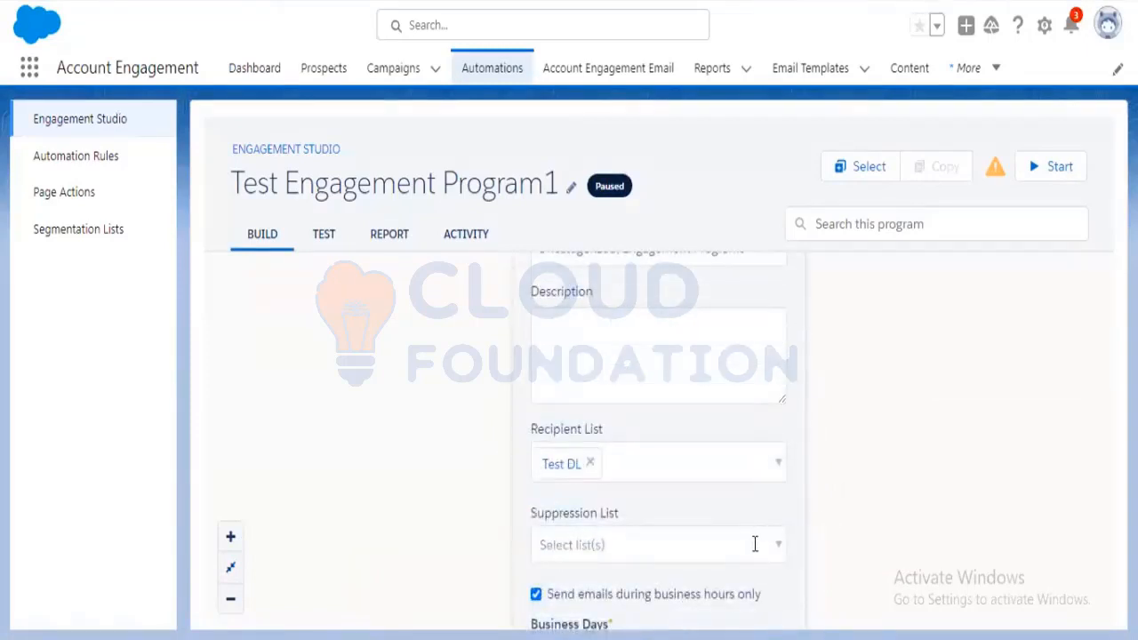
pyautogui.hotkey('ctrl', '-')
pyautogui.hotkey('ctrl', '-')
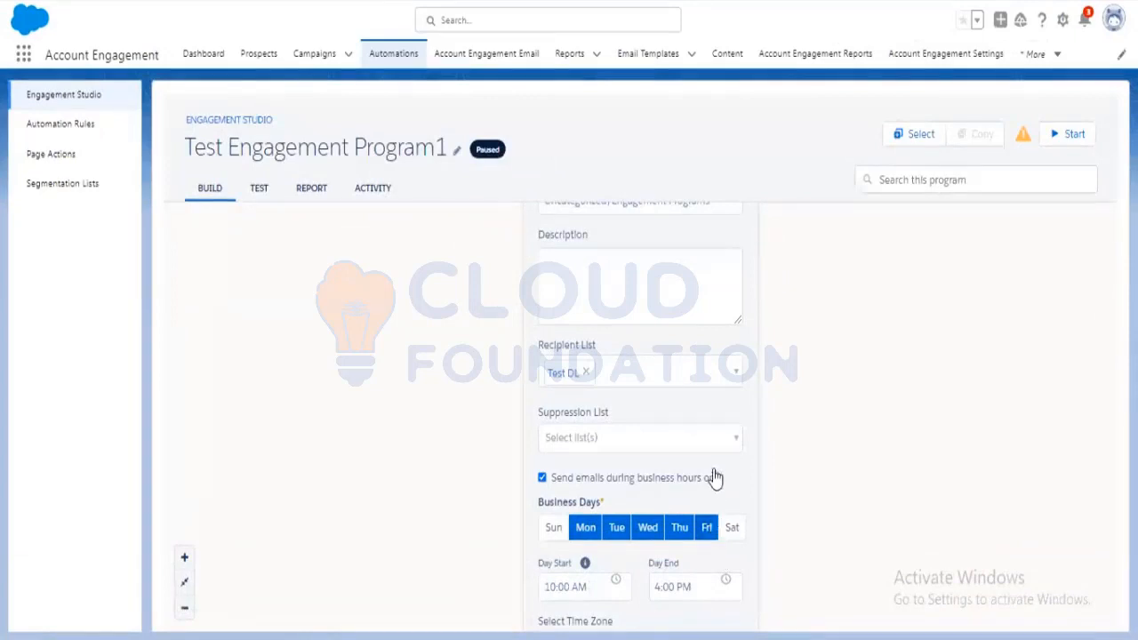
pyautogui.hotkey('ctrl', '-')
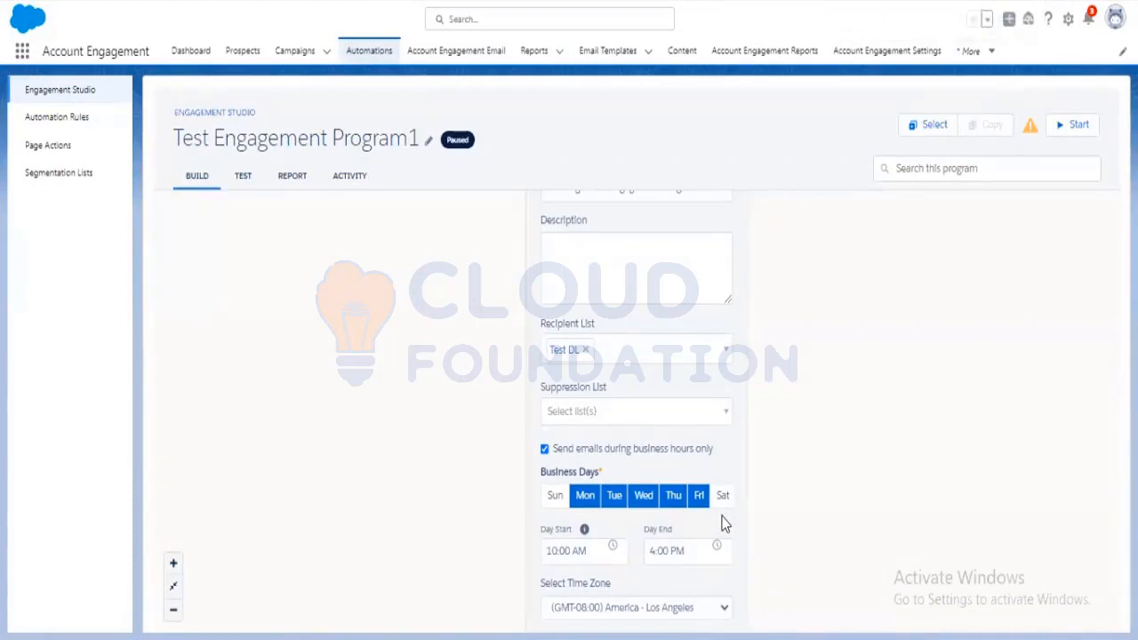
pyautogui.hotkey('ctrl', '-')
pyautogui.hotkey('ctrl', '-')
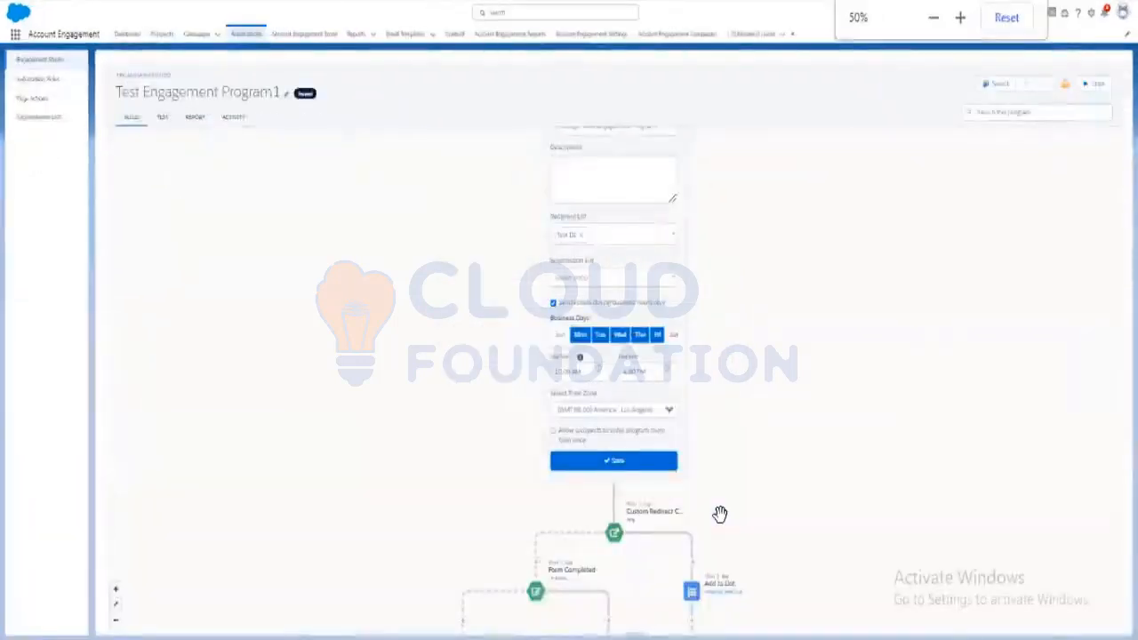
pyautogui.scroll(1, 780, 481)
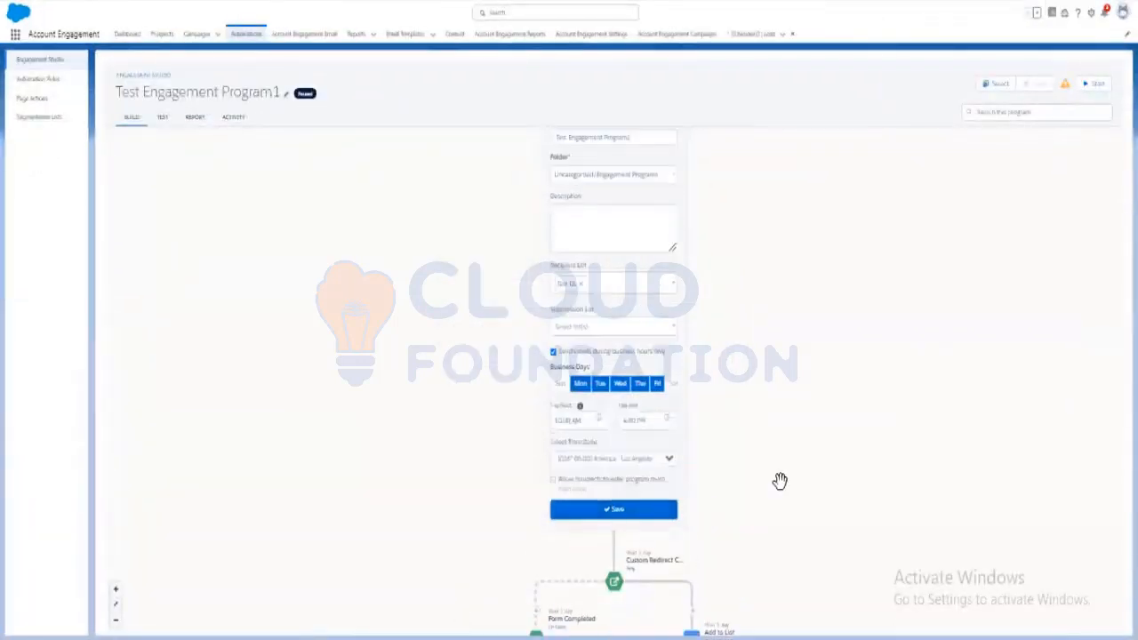
# Try allowing prospects to enter Test Engagement Program1 more than once
pyautogui.click(575, 489)
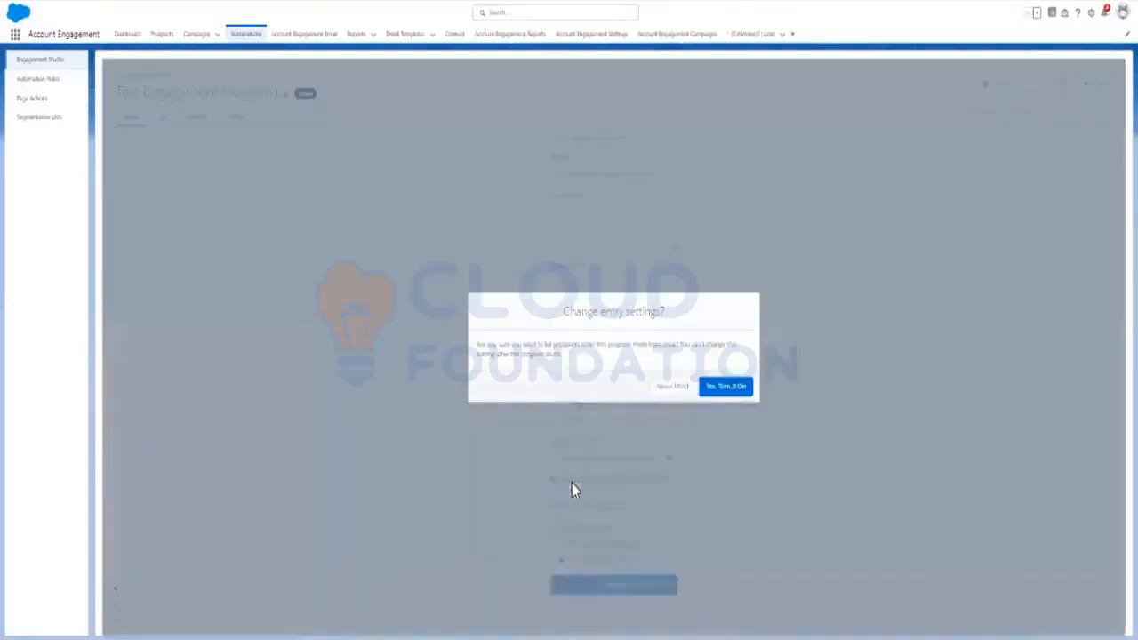
pyautogui.click(725, 387)
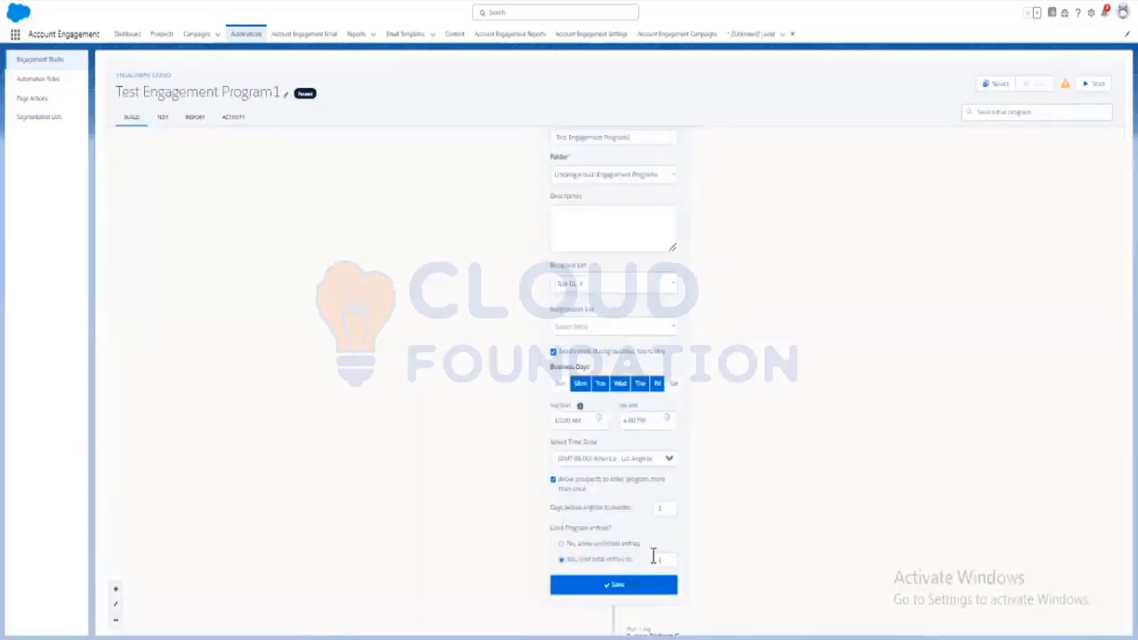
pyautogui.scroll(1, 830, 490)
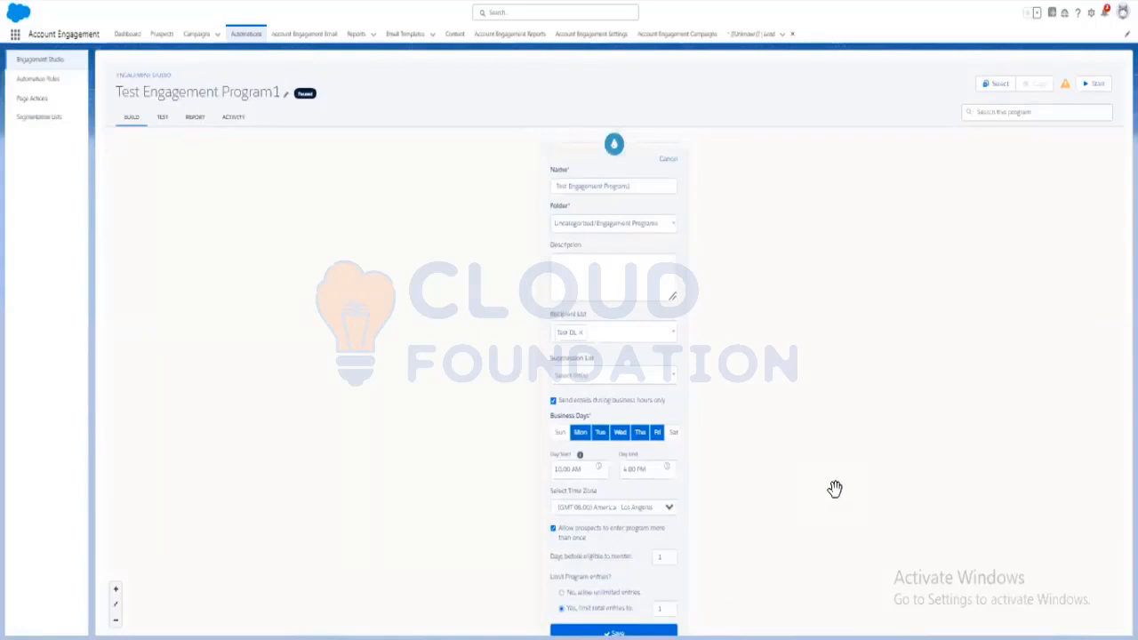
pyautogui.hotkey('ctrl', '0')
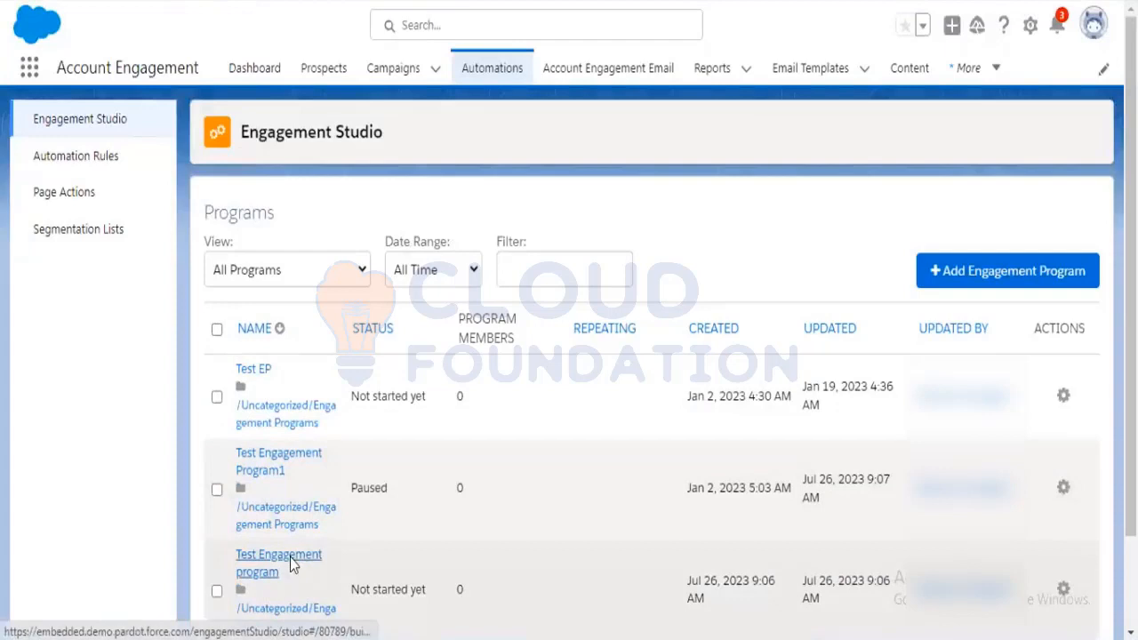
# Open the Test Engagement program draft and look at the action types that can be added after its start
pyautogui.click(294, 564)
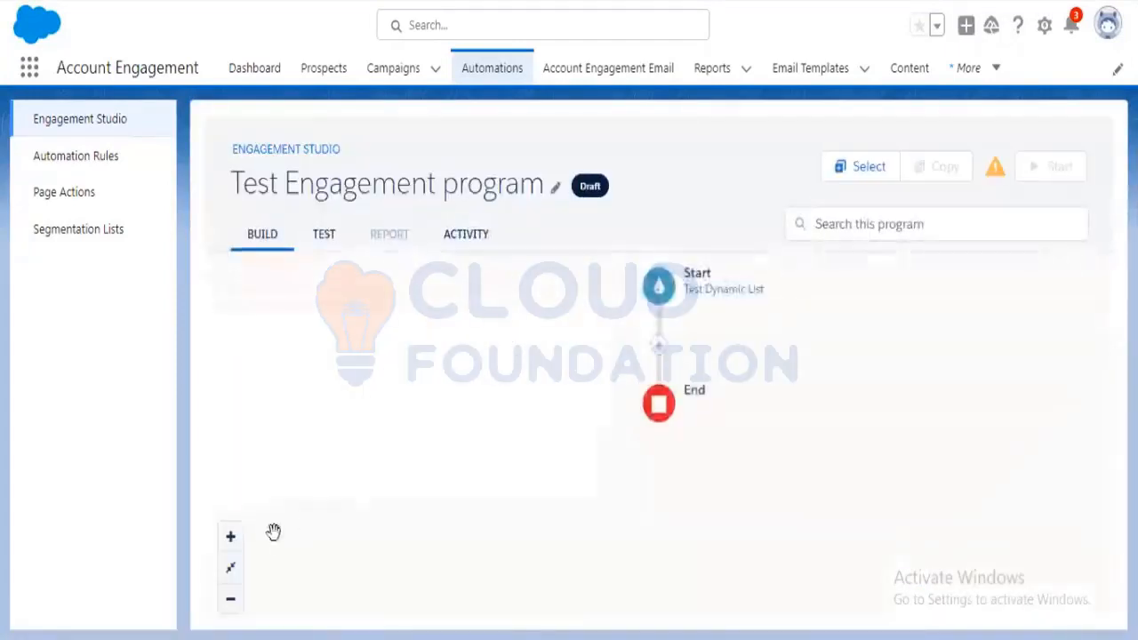
pyautogui.click(659, 350)
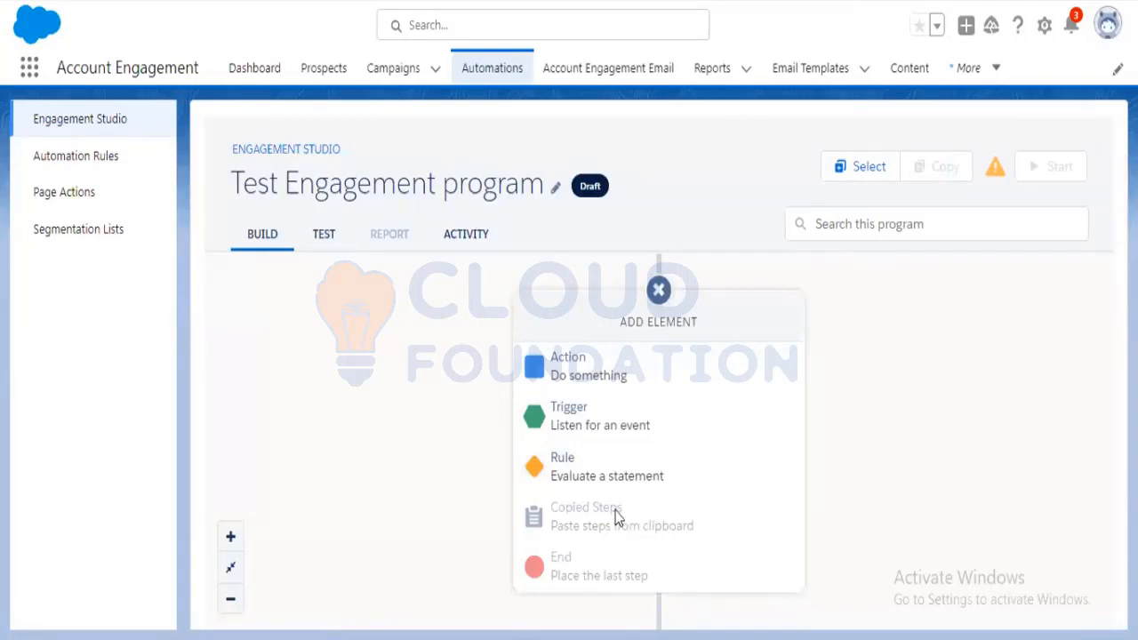
pyautogui.click(614, 380)
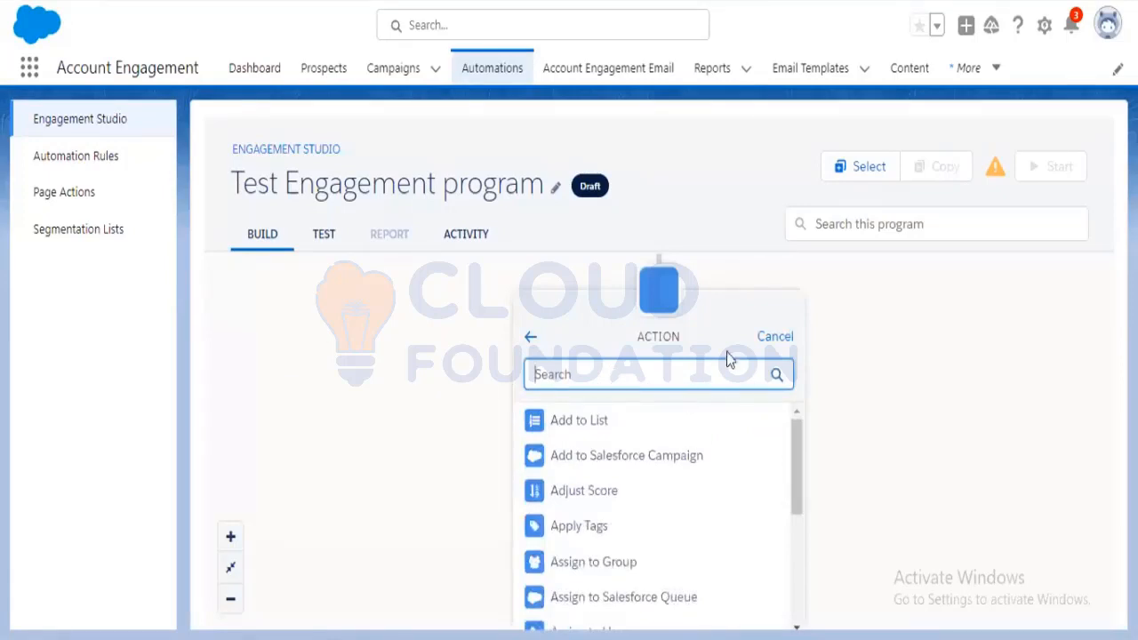
pyautogui.click(775, 338)
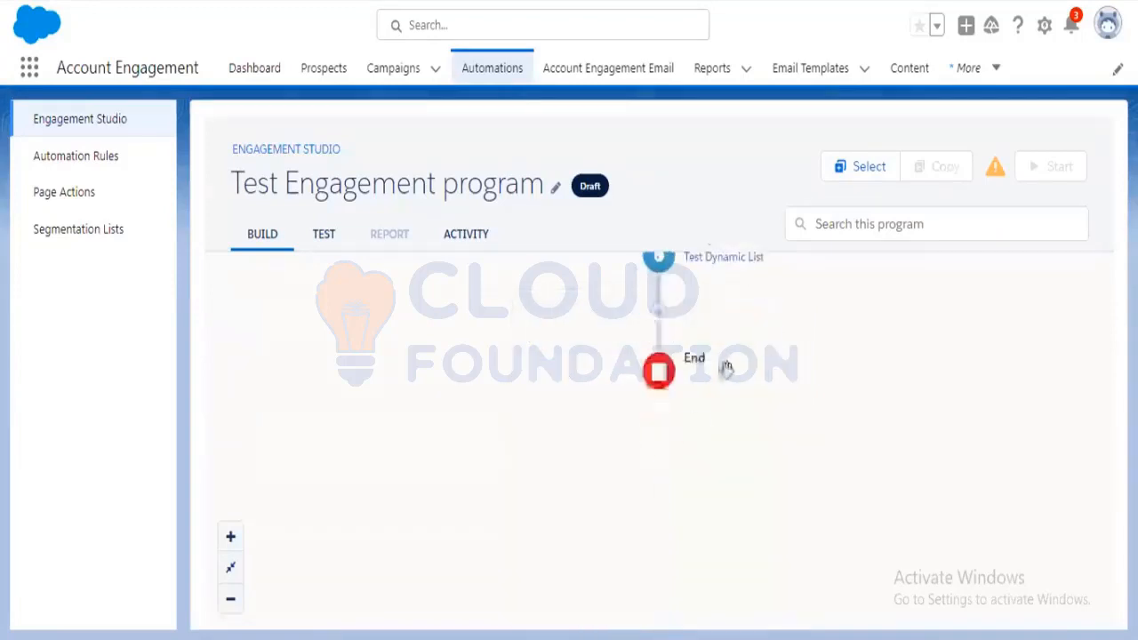
# Try adding an Email Link Click trigger between the program's start and end
pyautogui.click(659, 324)
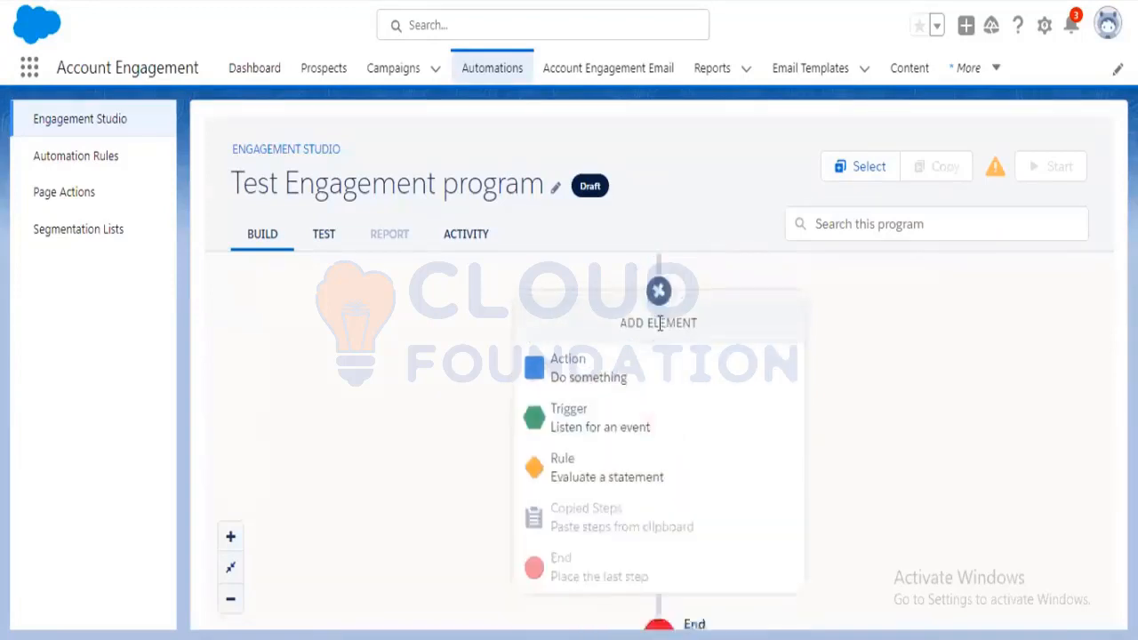
pyautogui.click(637, 425)
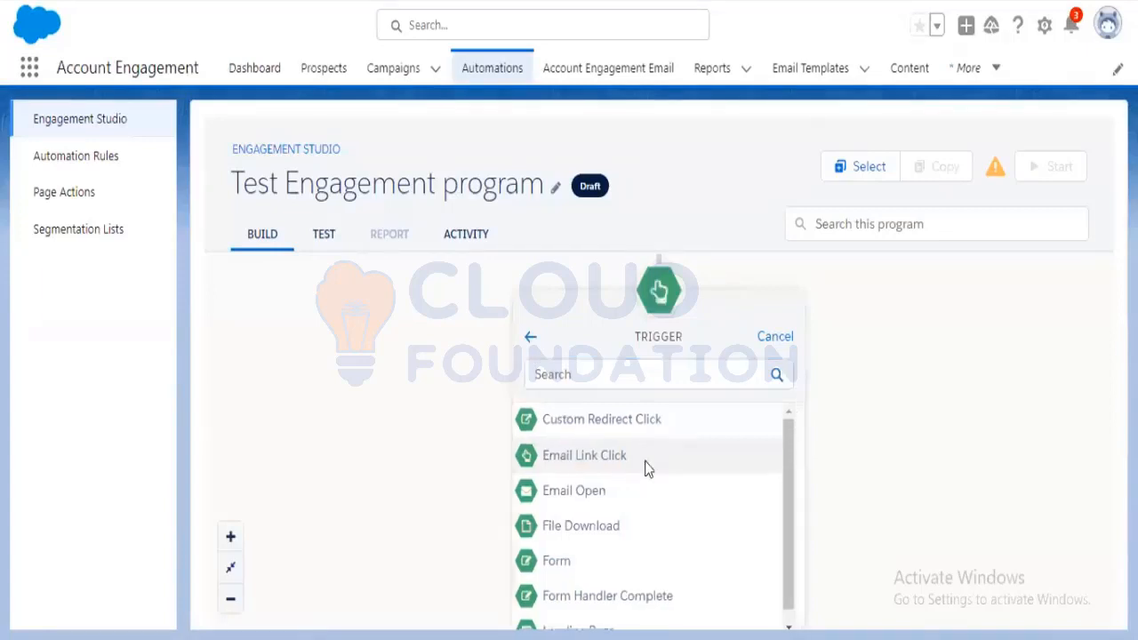
pyautogui.click(646, 469)
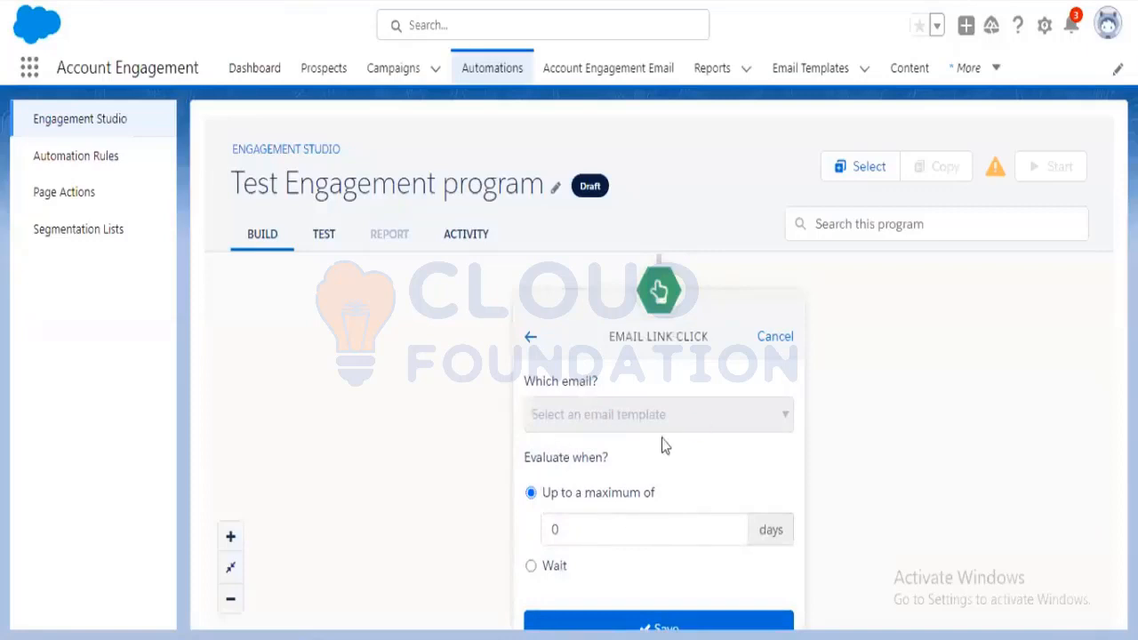
pyautogui.click(776, 339)
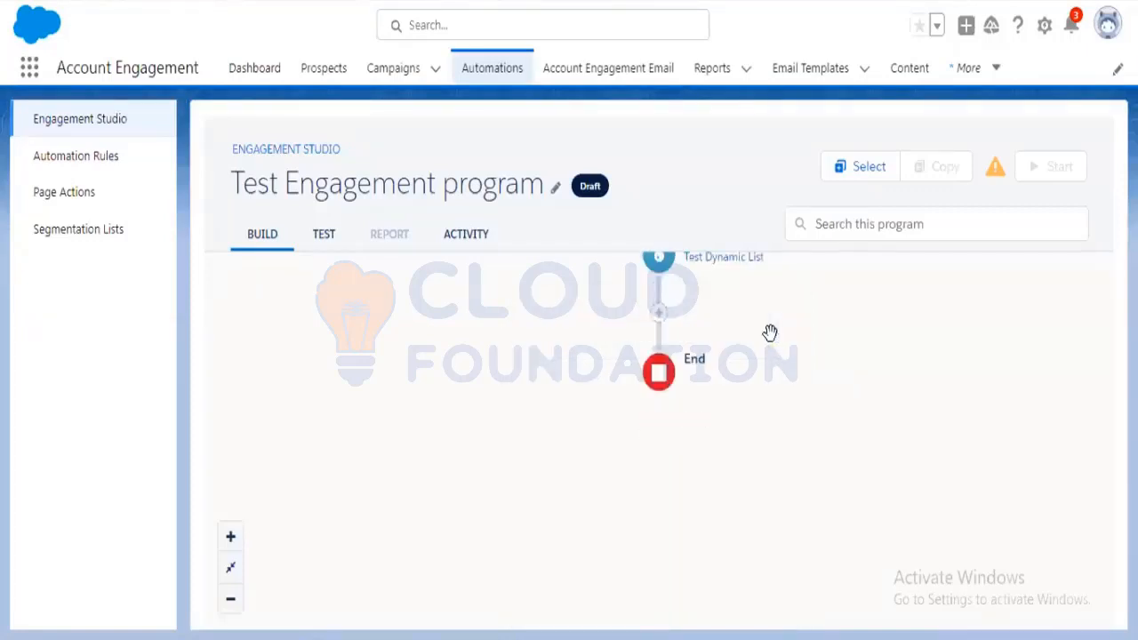
# Insert a Form trigger between the start and end of the Test Engagement program
pyautogui.click(652, 391)
pyautogui.click(608, 429)
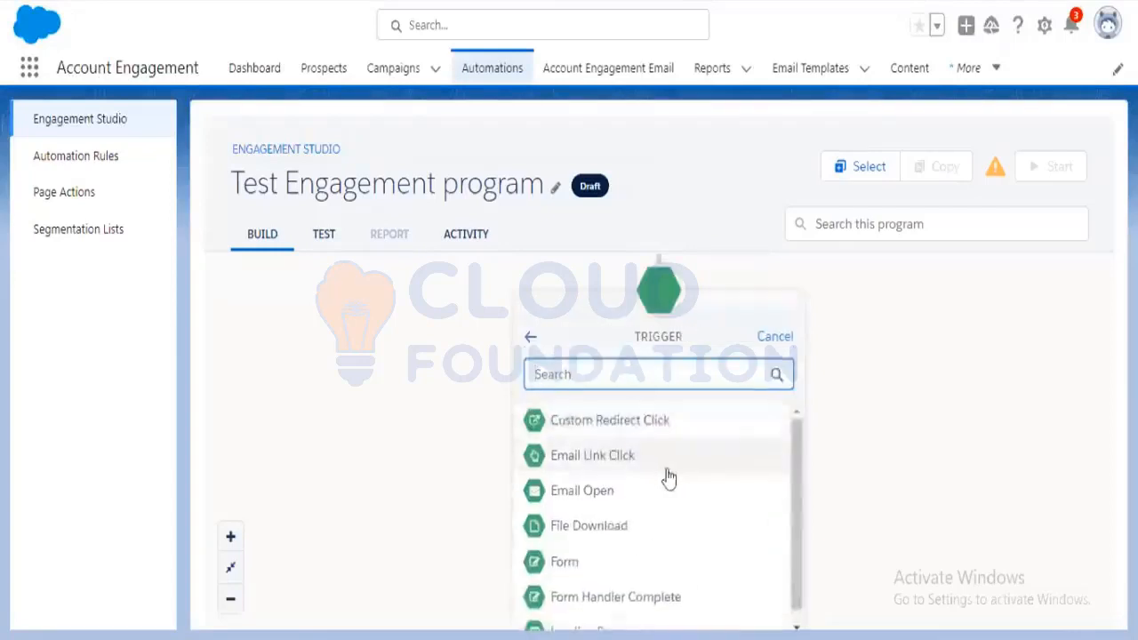
pyautogui.scroll(-1, 677, 481)
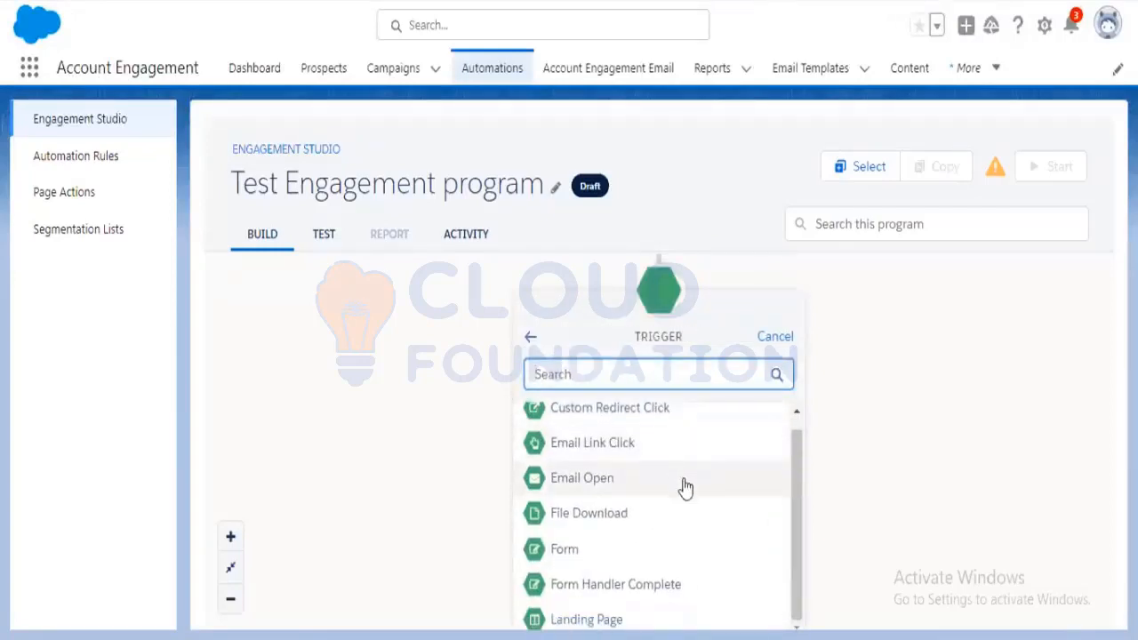
pyautogui.click(689, 560)
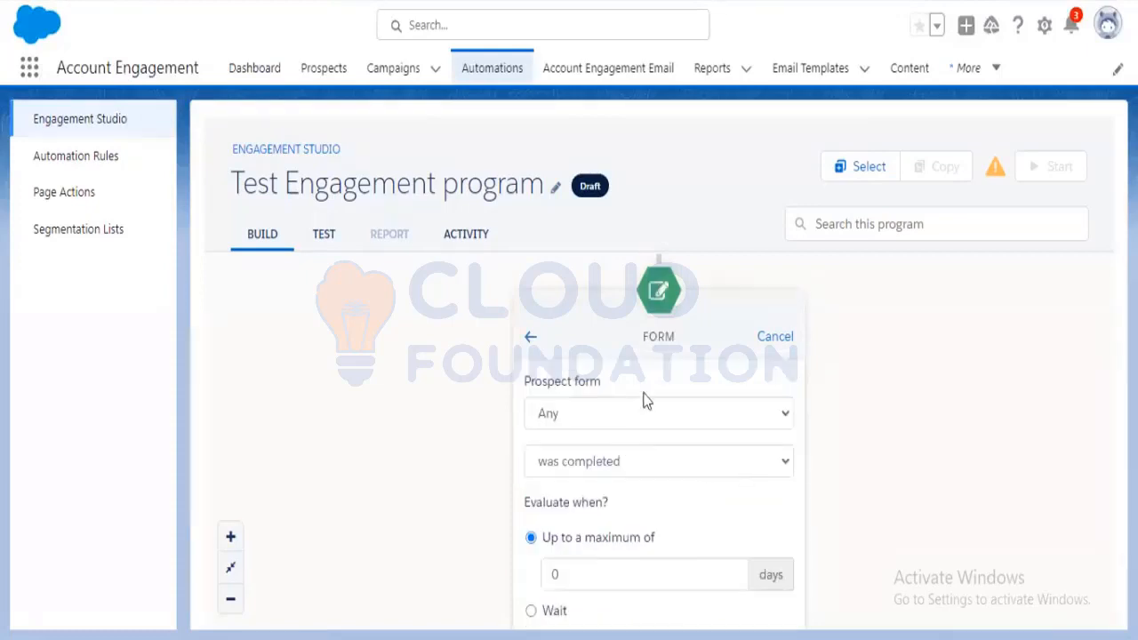
pyautogui.click(533, 339)
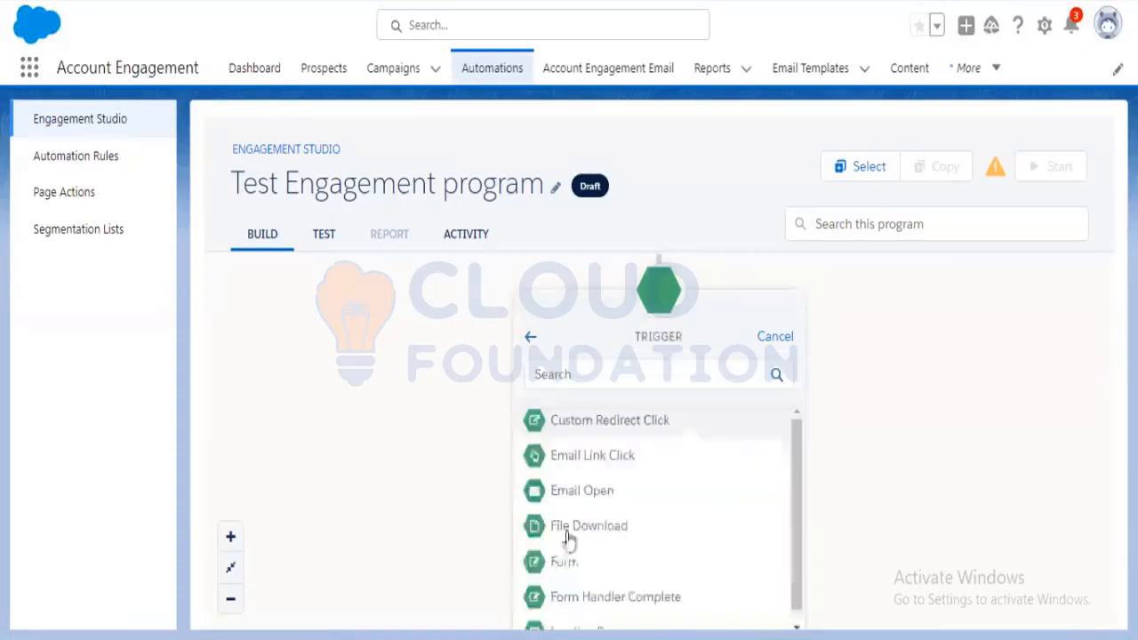
pyautogui.click(633, 563)
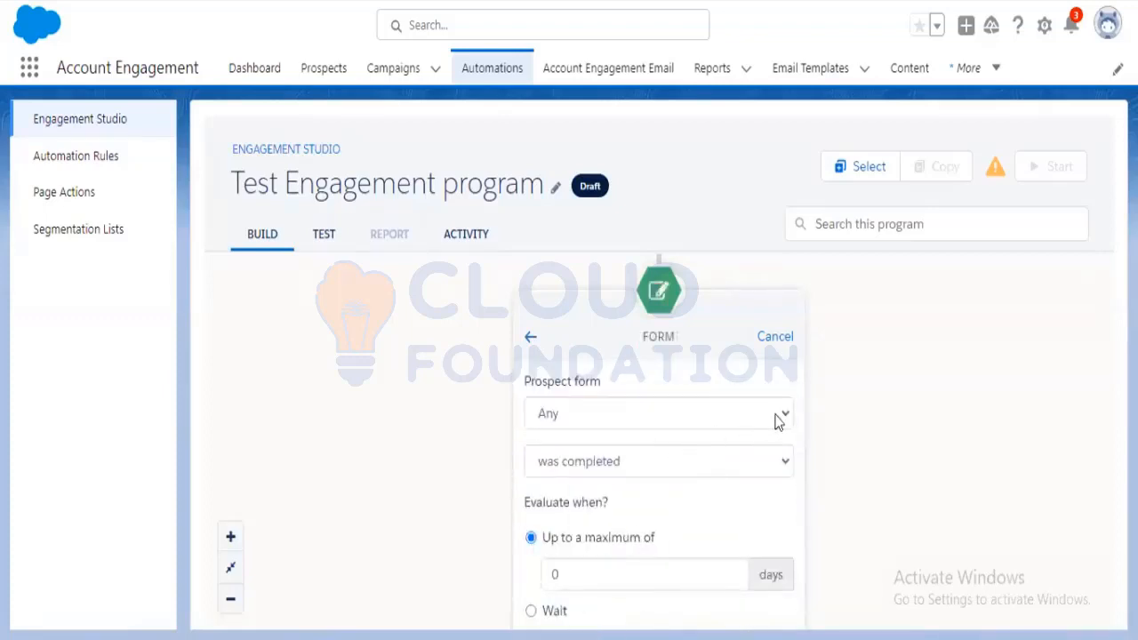
# Make the Form trigger listen for completion of the specific form LP form and save it
pyautogui.click(771, 420)
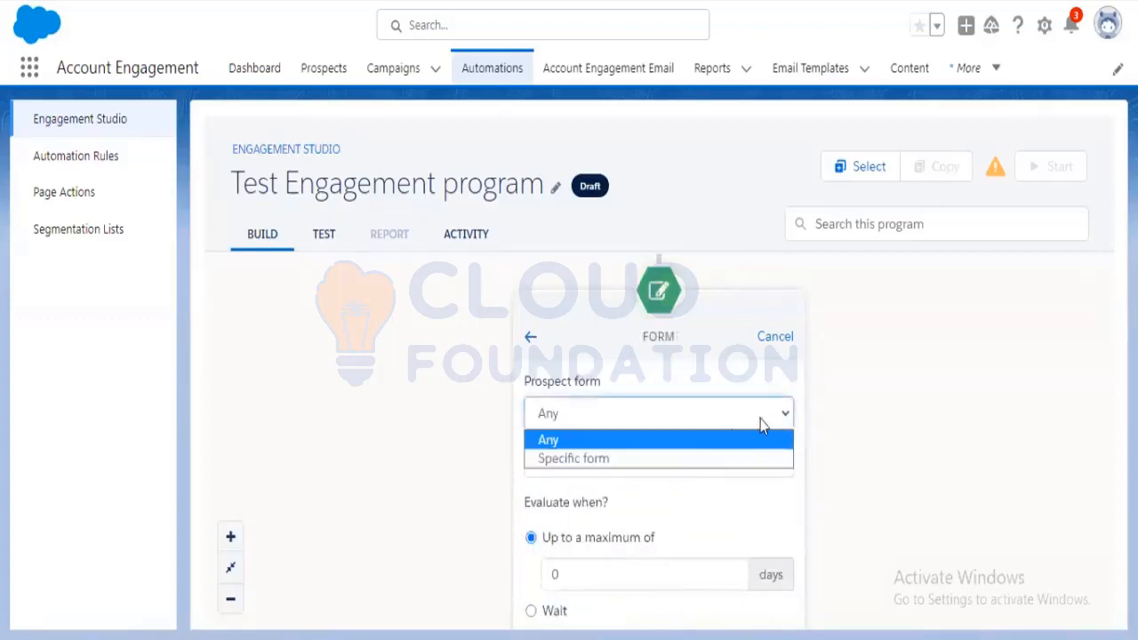
pyautogui.click(661, 458)
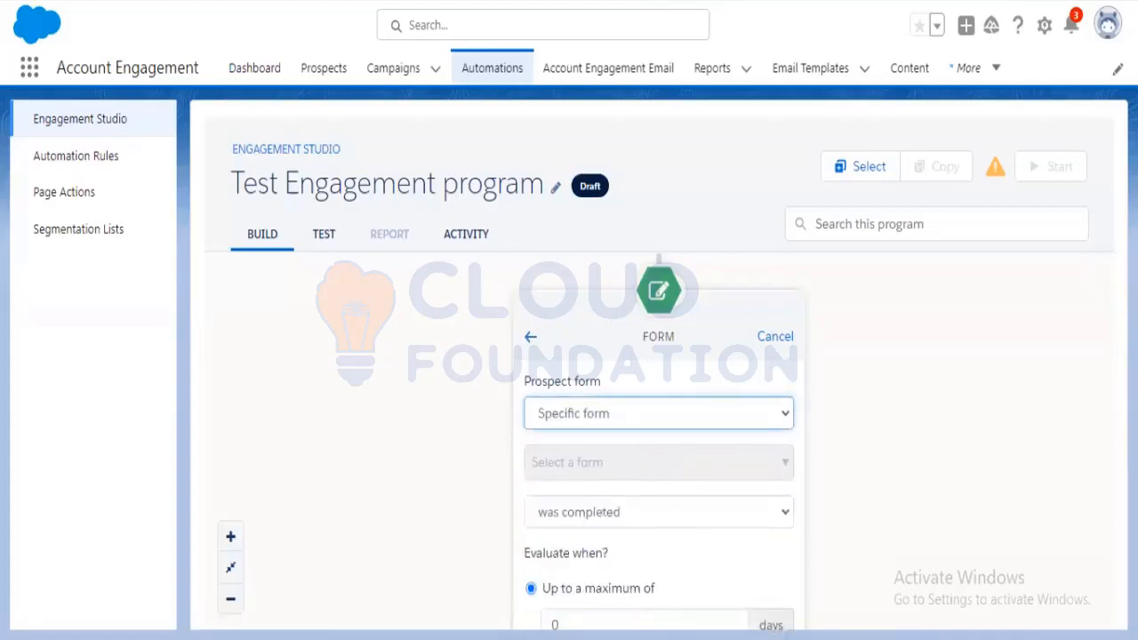
pyautogui.click(778, 463)
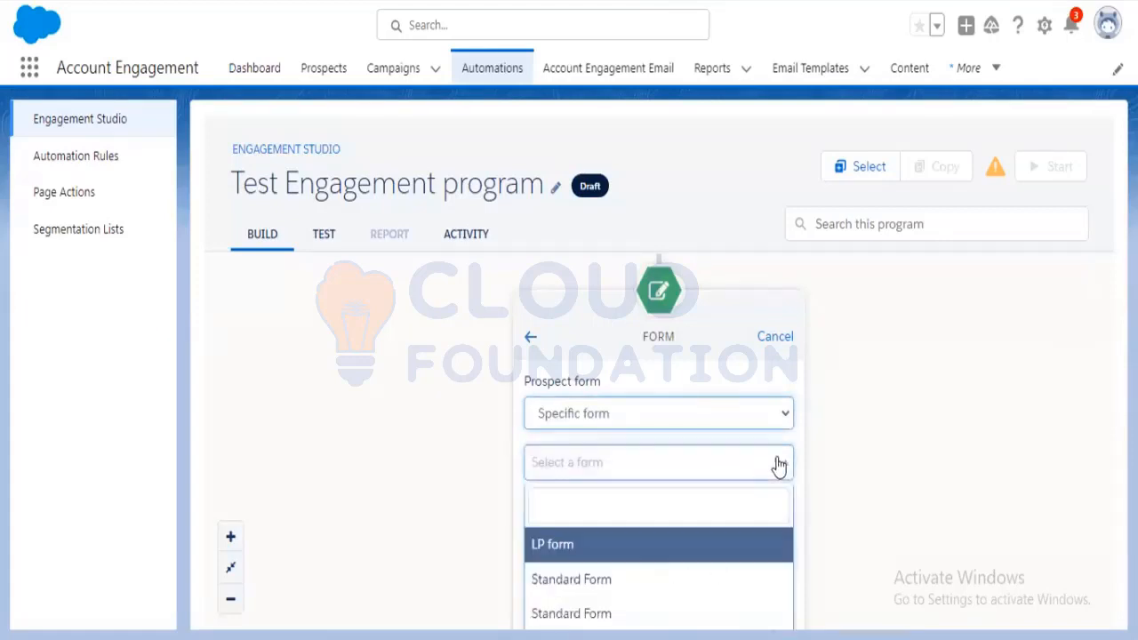
pyautogui.click(617, 553)
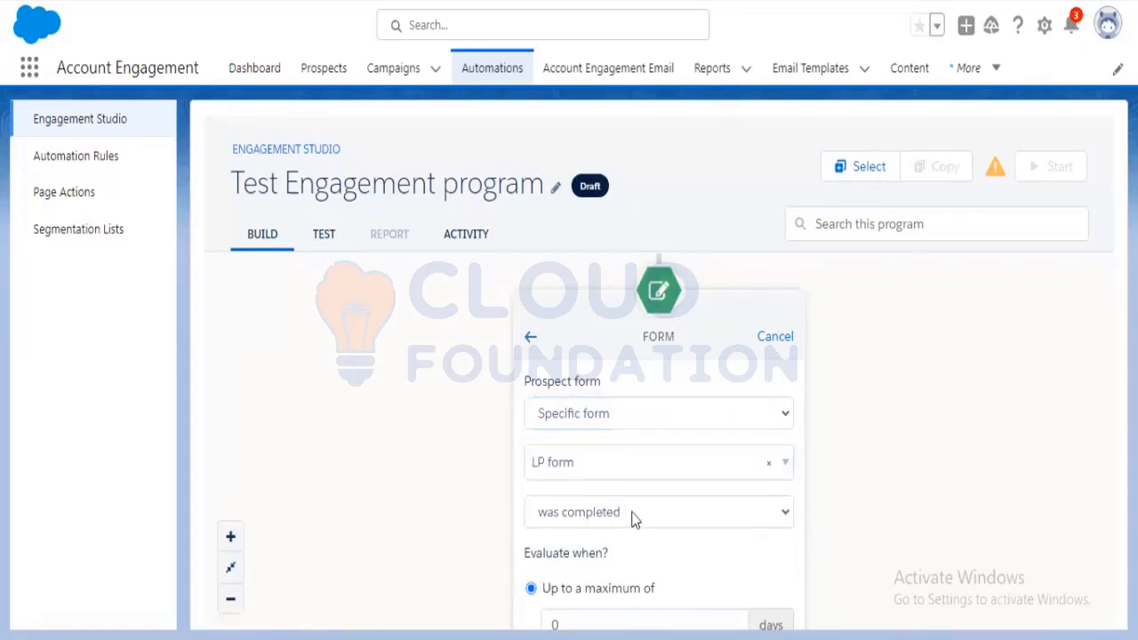
pyautogui.scroll(-1, 858, 508)
pyautogui.scroll(-1, 858, 508)
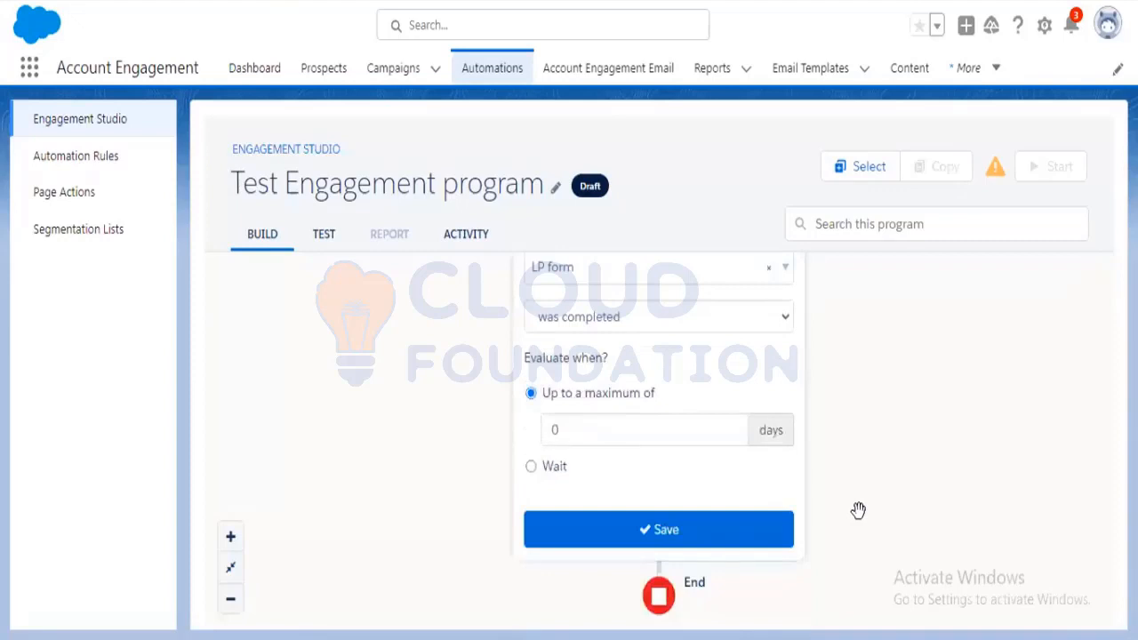
pyautogui.click(646, 532)
pyautogui.click(667, 531)
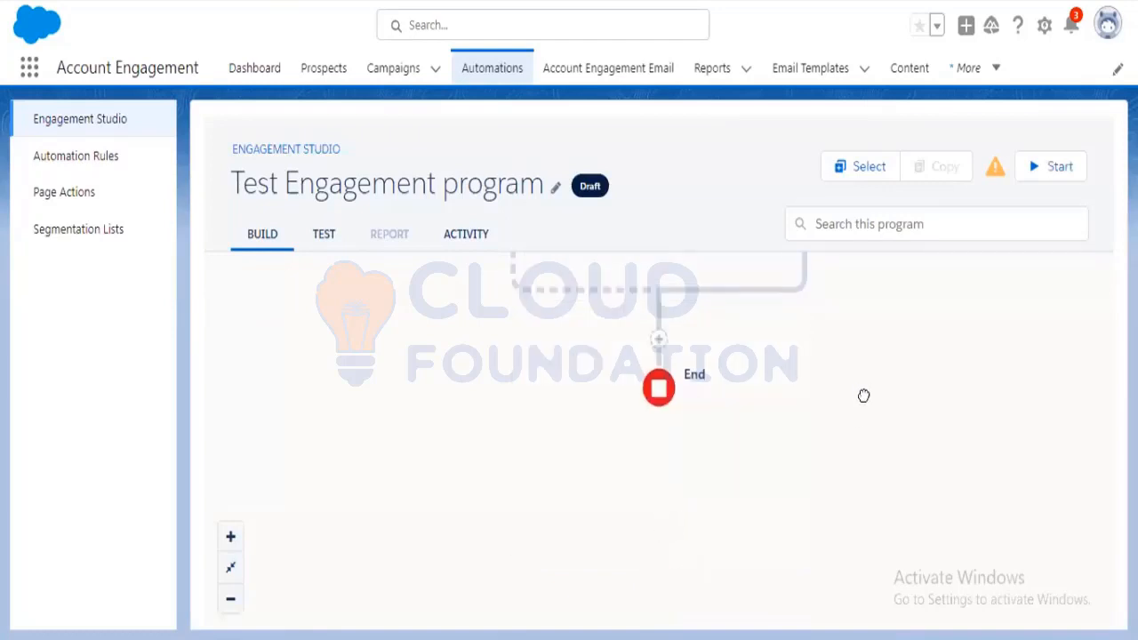
# Review the saved LP form trigger's settings and the element types that can be added to its Yes branch
pyautogui.scroll(2, 889, 391)
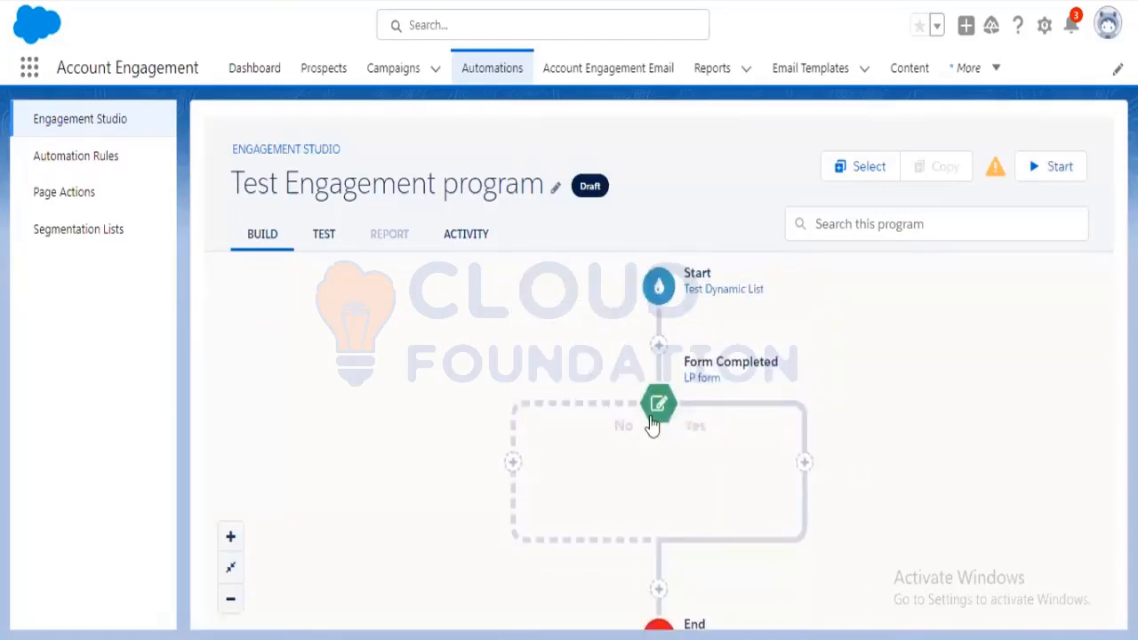
pyautogui.click(658, 407)
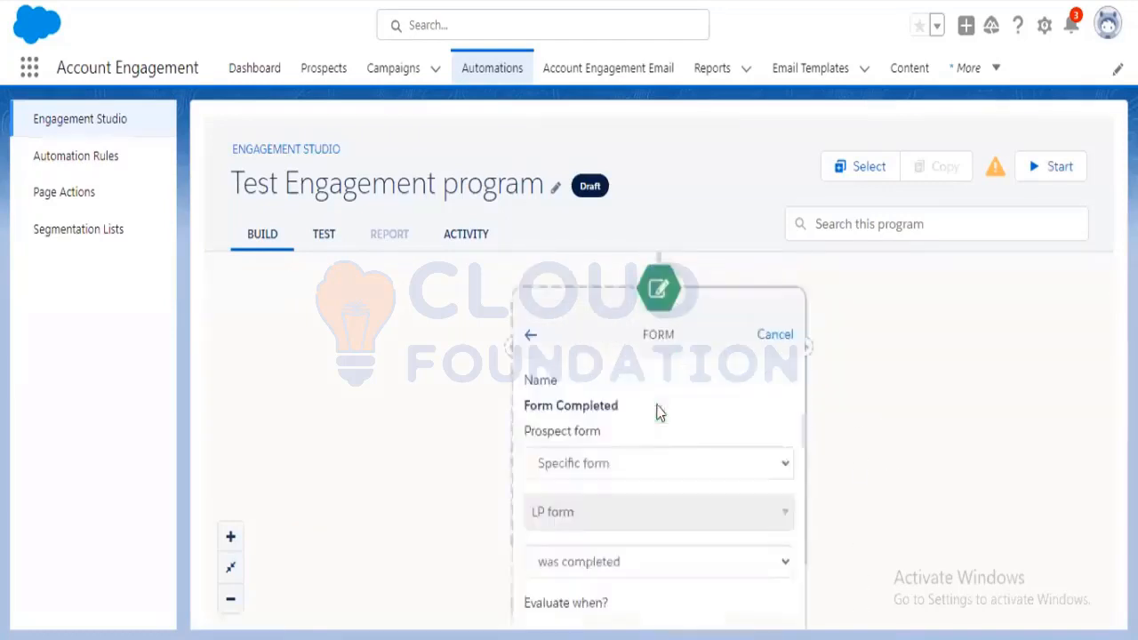
pyautogui.click(770, 332)
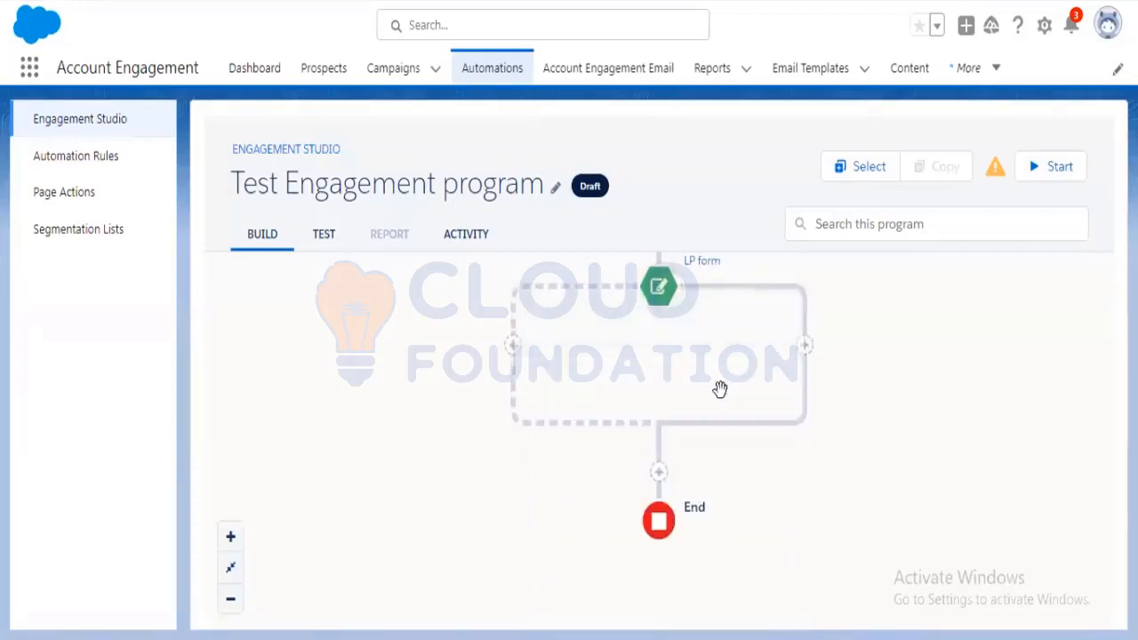
pyautogui.click(805, 348)
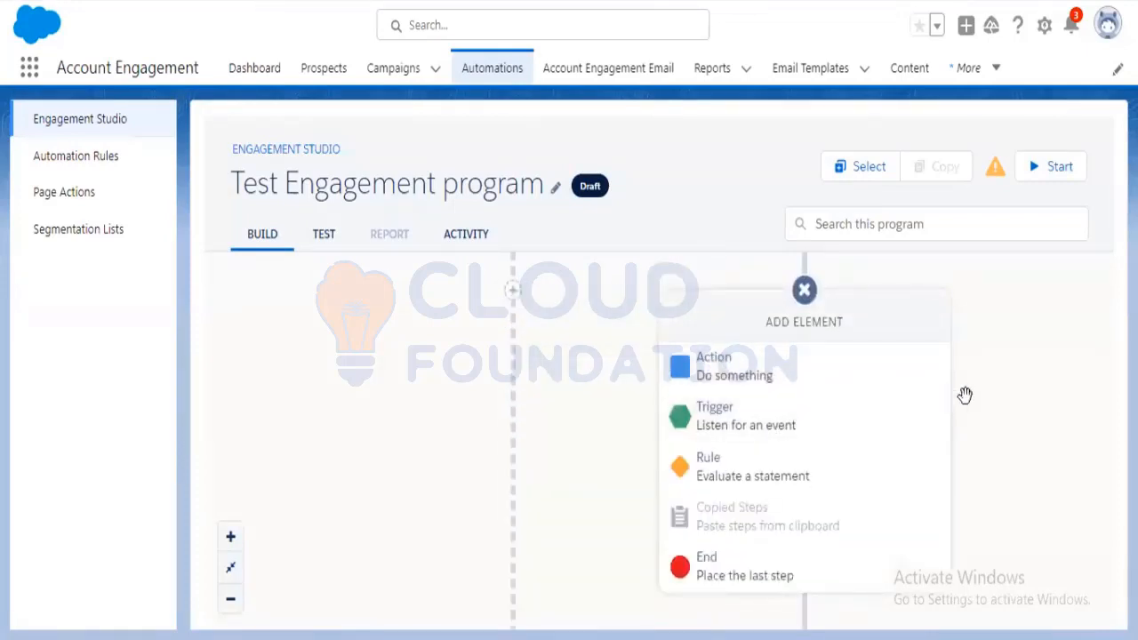
pyautogui.click(803, 292)
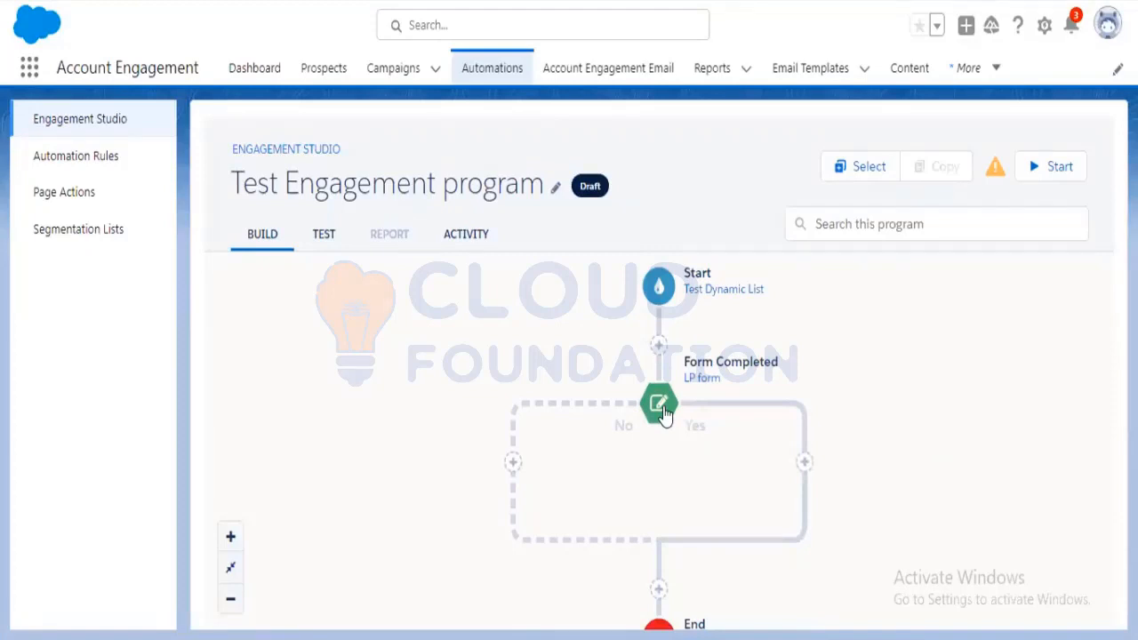
# Begin an Add to List action on the trigger's Yes branch and look through the lists offered for prospects
pyautogui.click(805, 463)
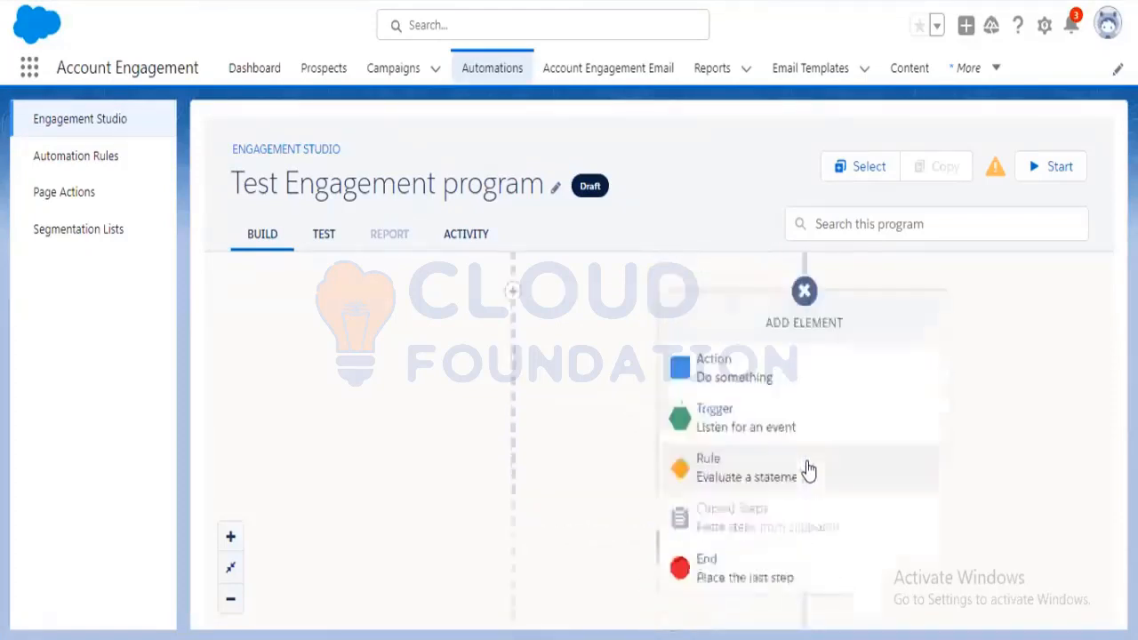
pyautogui.click(750, 384)
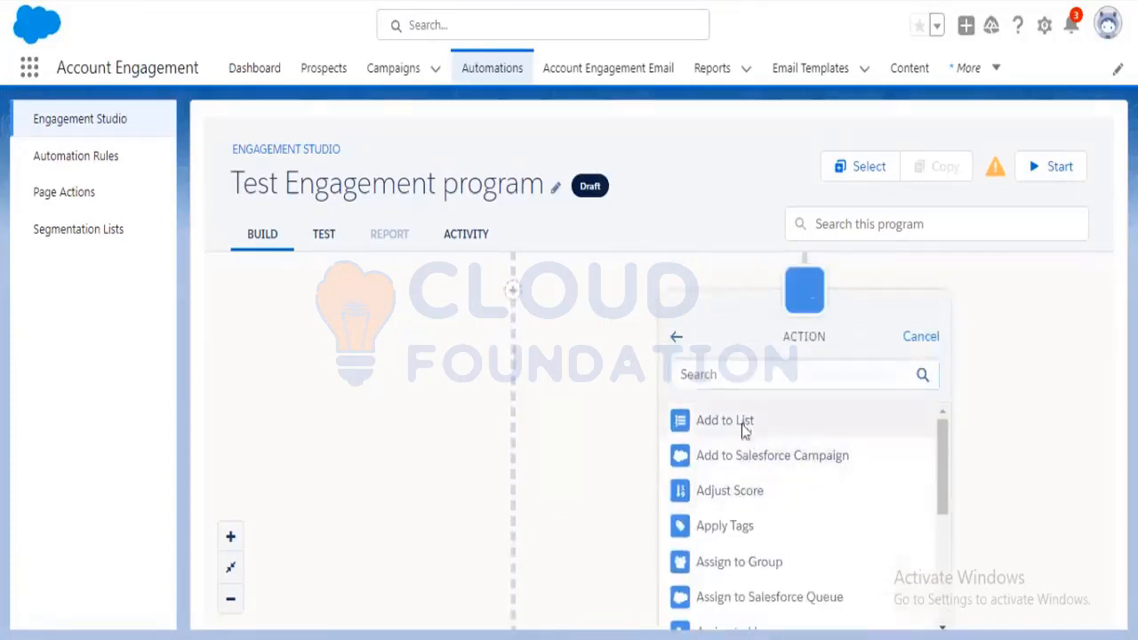
pyautogui.click(742, 427)
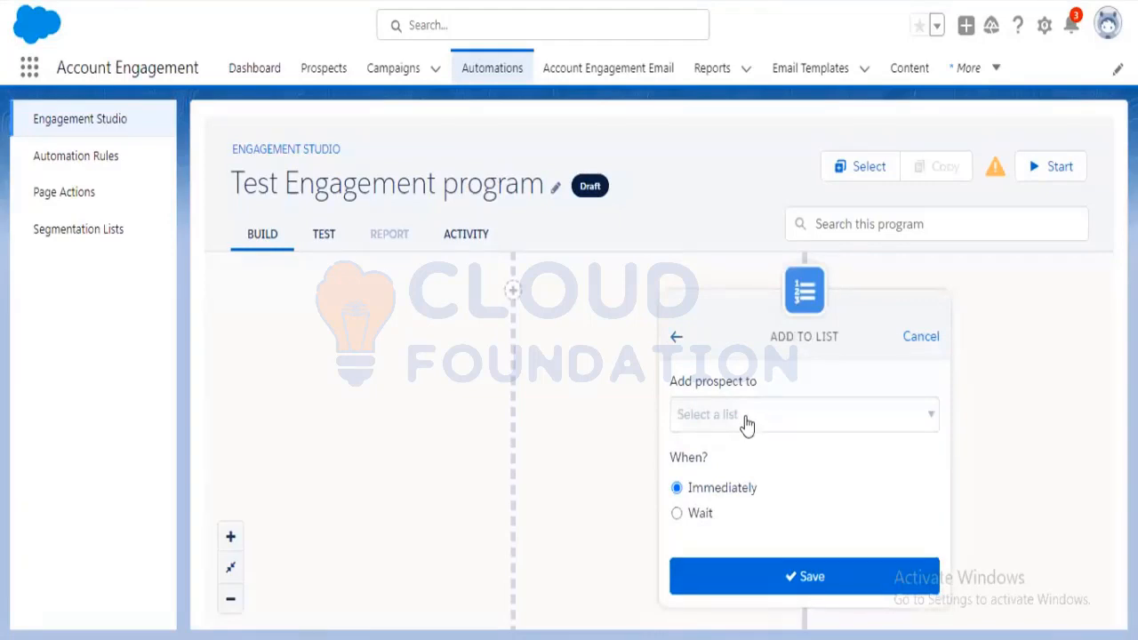
pyautogui.click(747, 423)
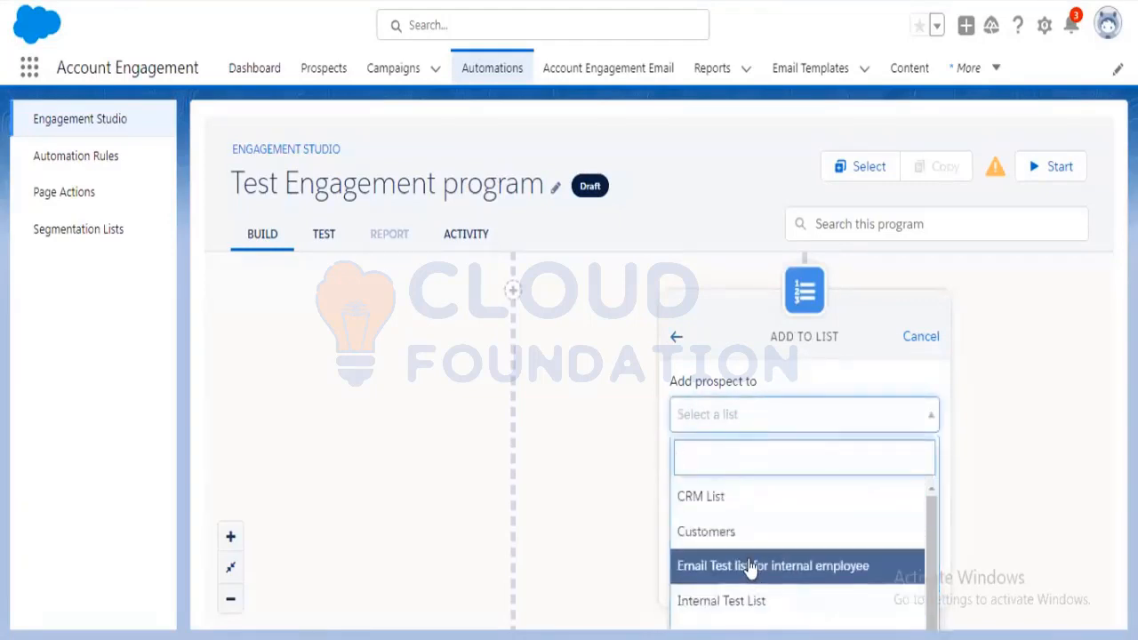
pyautogui.scroll(-2, 753, 567)
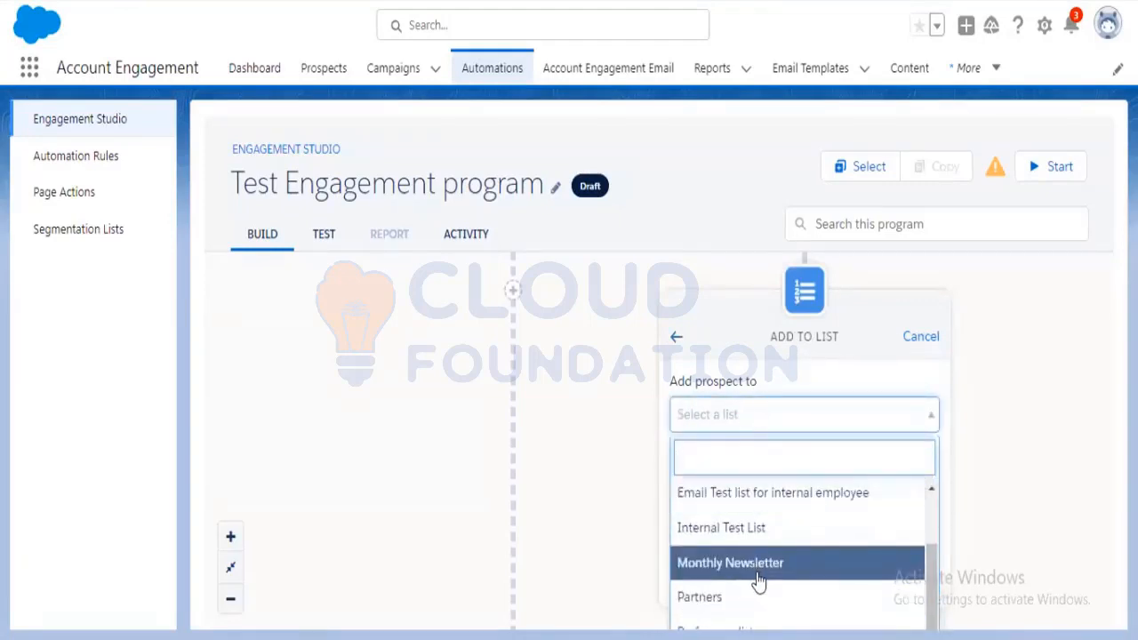
pyautogui.scroll(2, 757, 581)
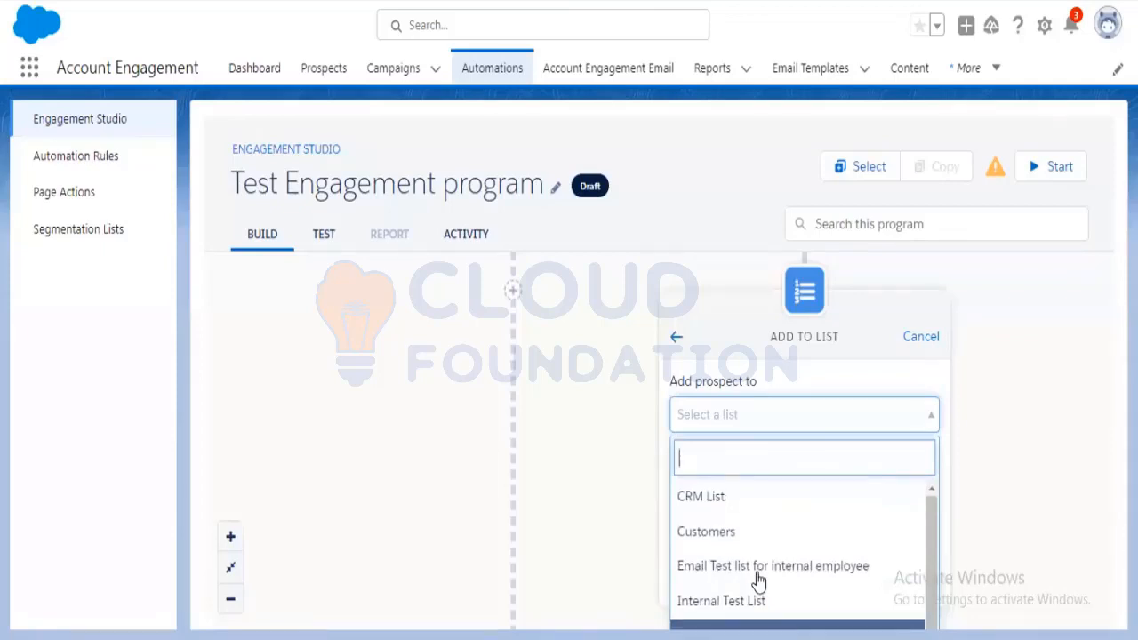
pyautogui.scroll(-2, 758, 582)
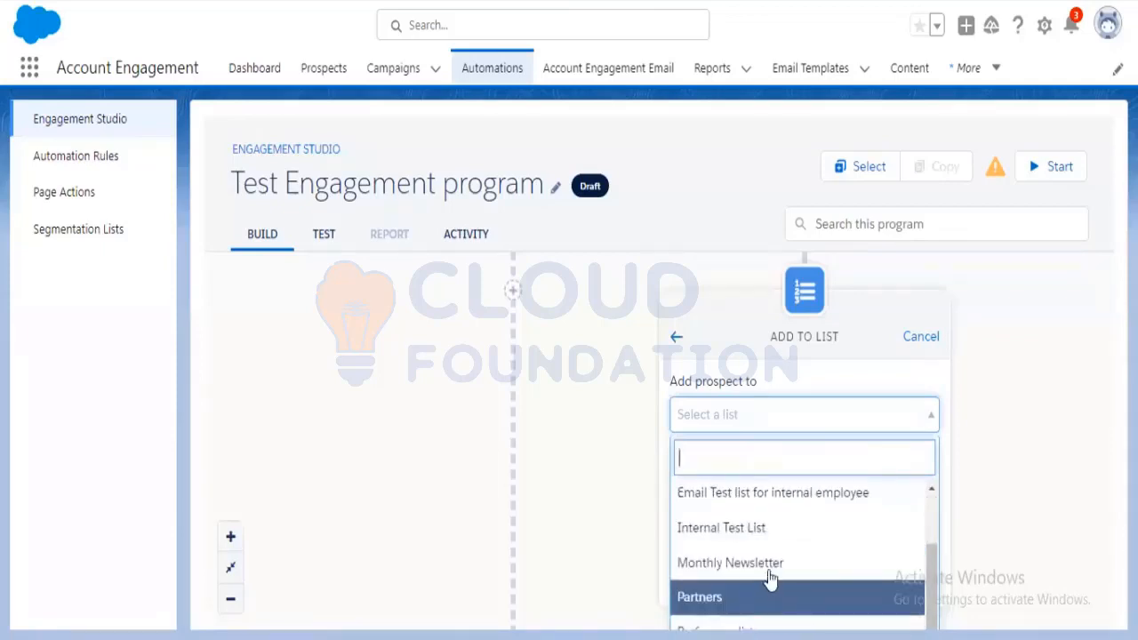
# Try an Add to Salesforce Campaign action on the Yes branch with DM Campaign to Top Customers - Nov 12-23, 2001
pyautogui.click(766, 531)
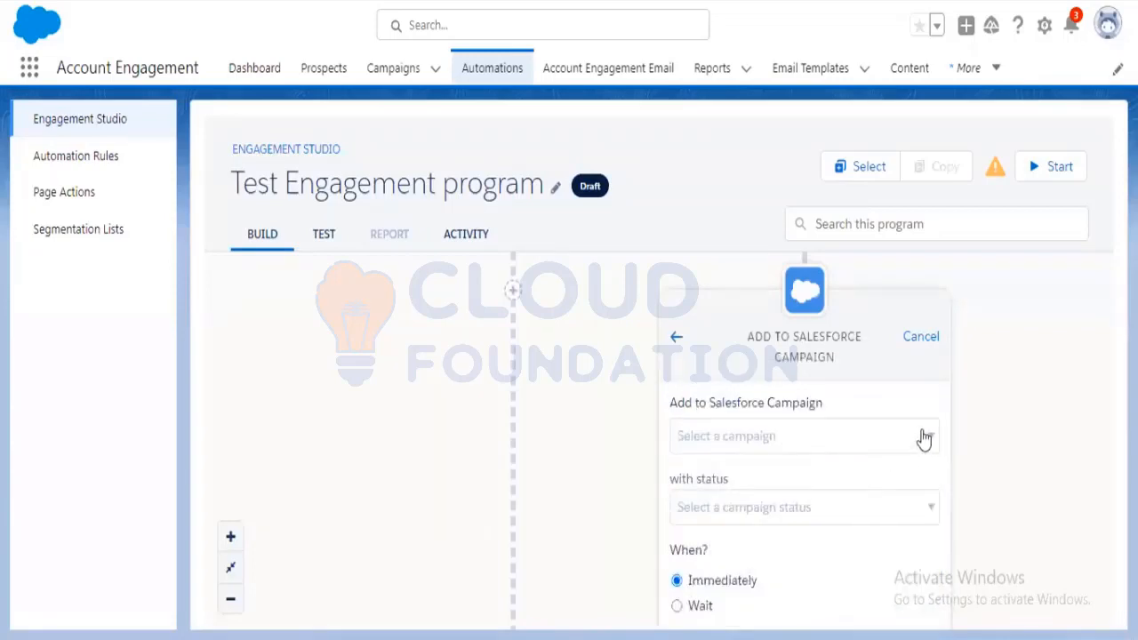
pyautogui.click(924, 437)
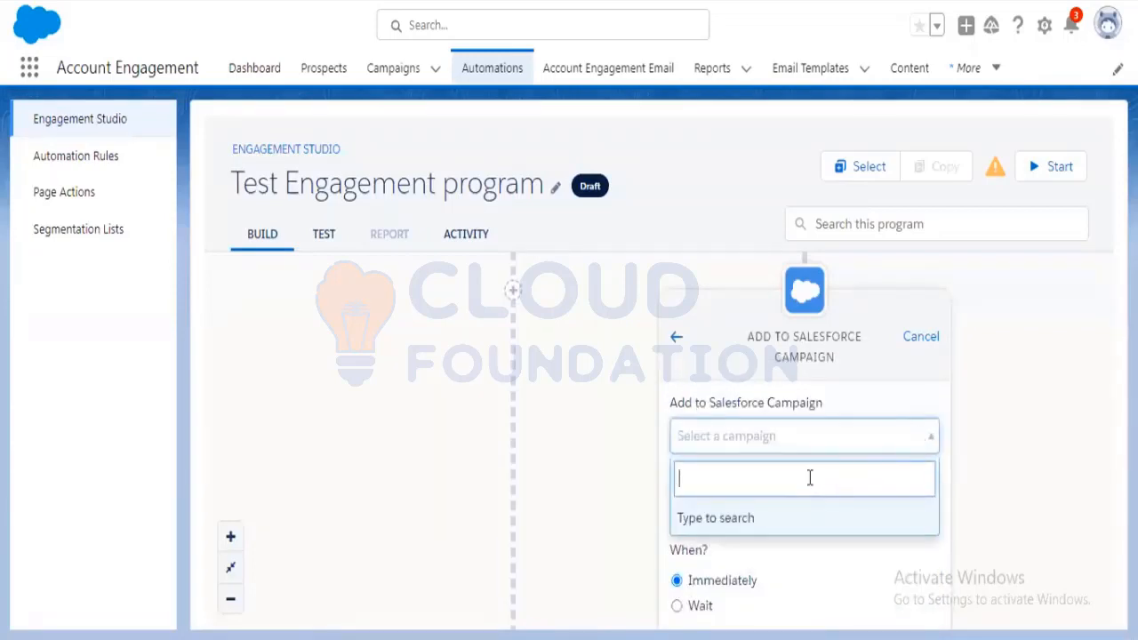
pyautogui.write('t')
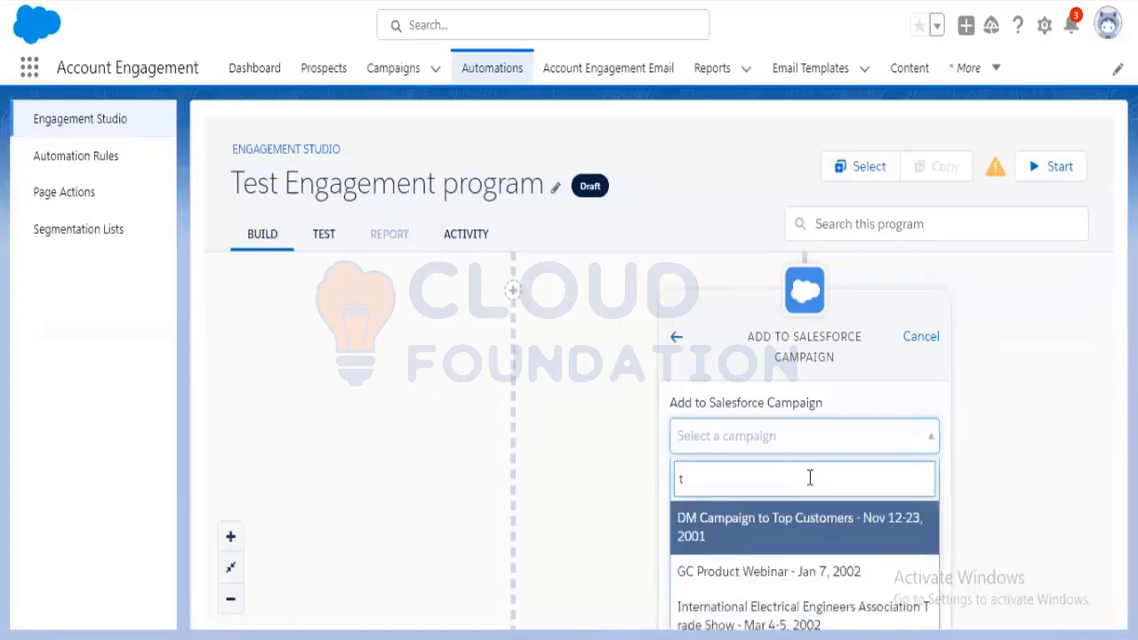
pyautogui.click(803, 535)
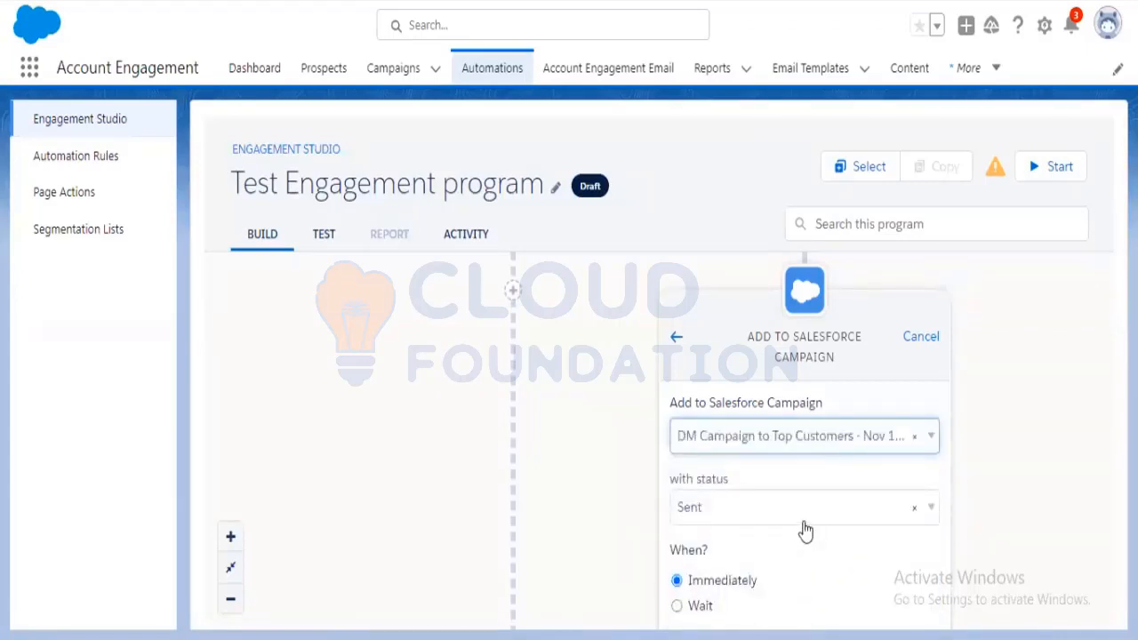
pyautogui.click(677, 337)
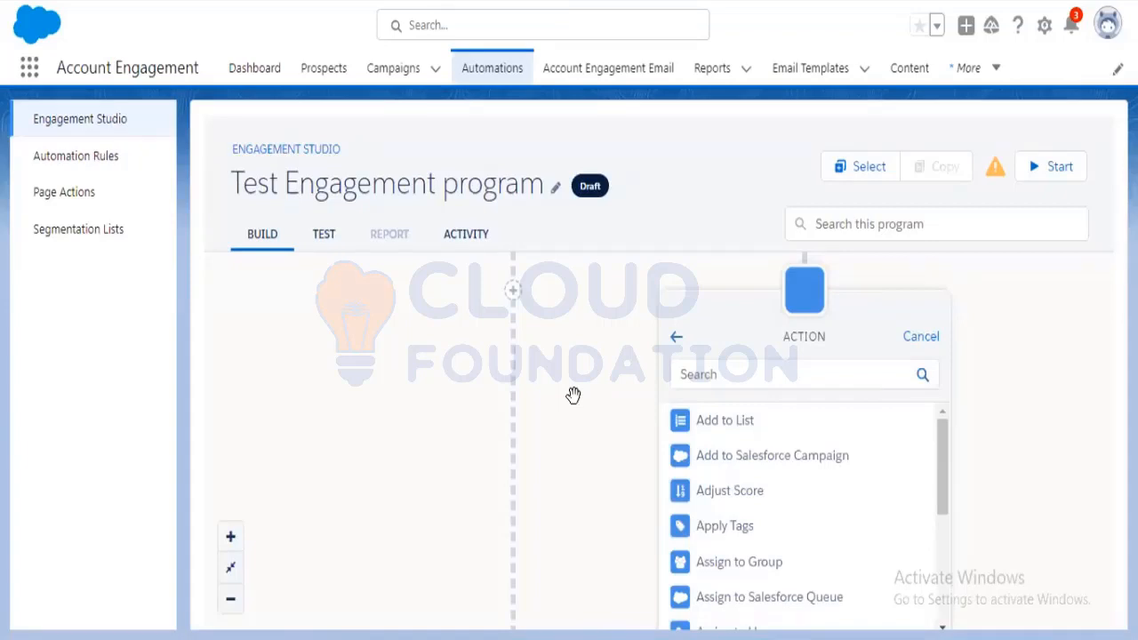
# Add an Add to List action for CRM List on the Yes branch and save it
pyautogui.click(796, 436)
pyautogui.click(743, 415)
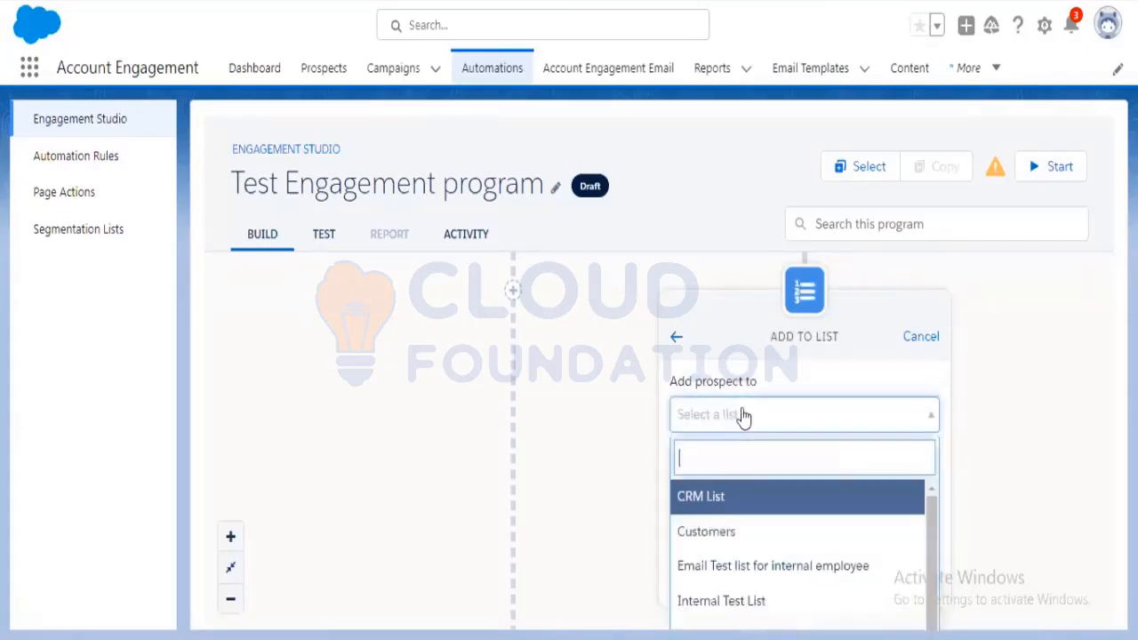
pyautogui.click(751, 498)
pyautogui.click(800, 576)
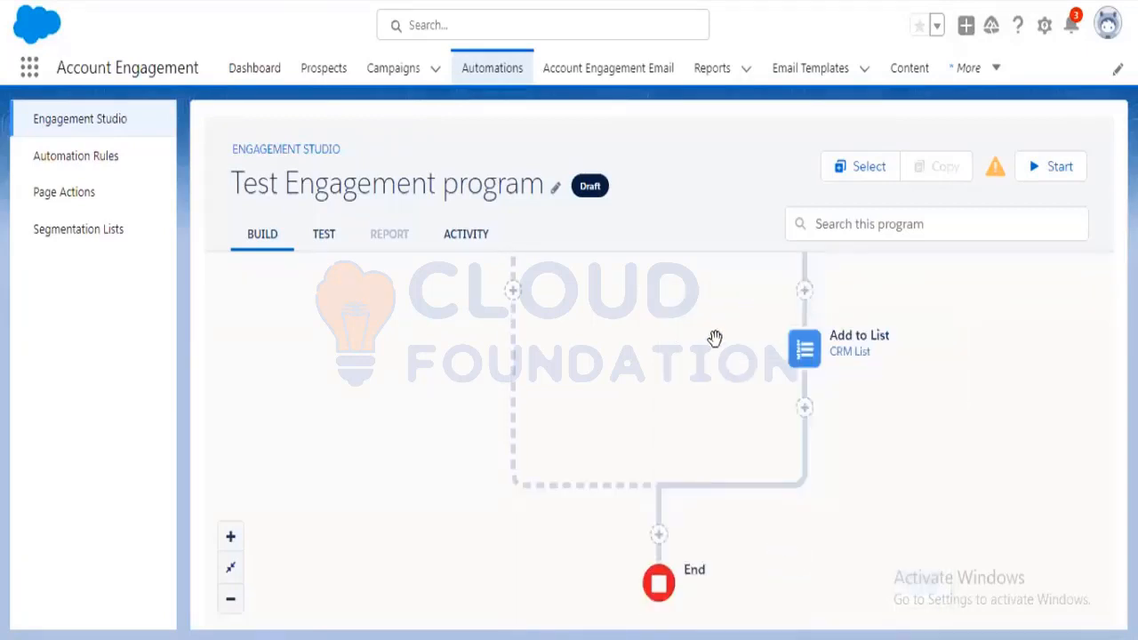
# Delete the CRM List Add to List action from the Yes branch
pyautogui.moveTo(717, 337); pyautogui.dragTo(742, 564)
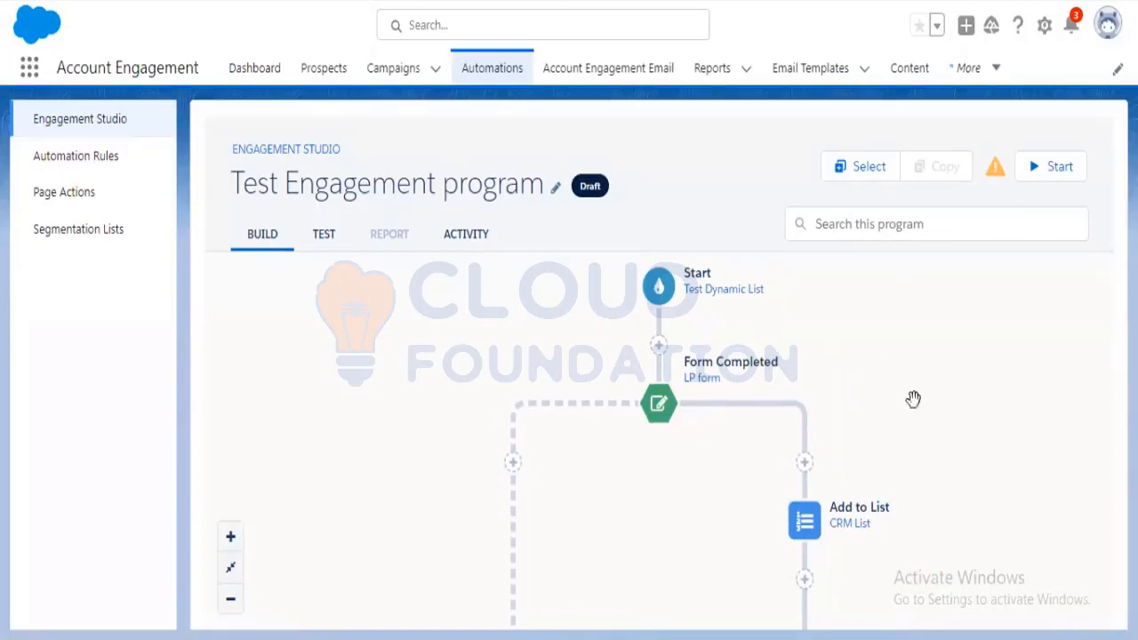
pyautogui.click(851, 530)
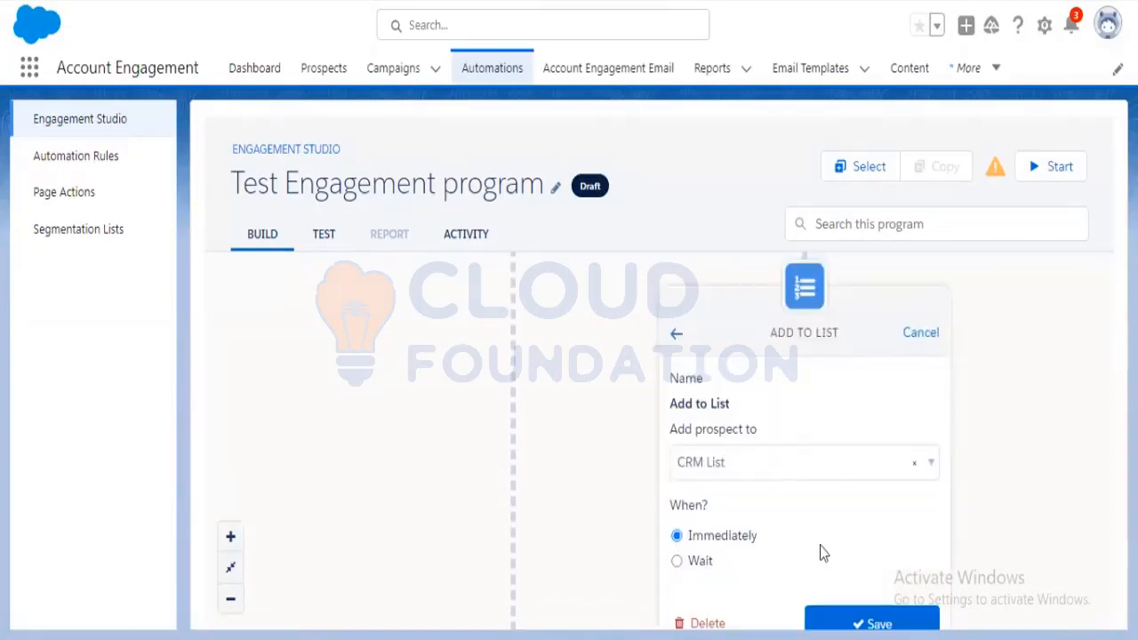
pyautogui.click(714, 623)
pyautogui.click(798, 481)
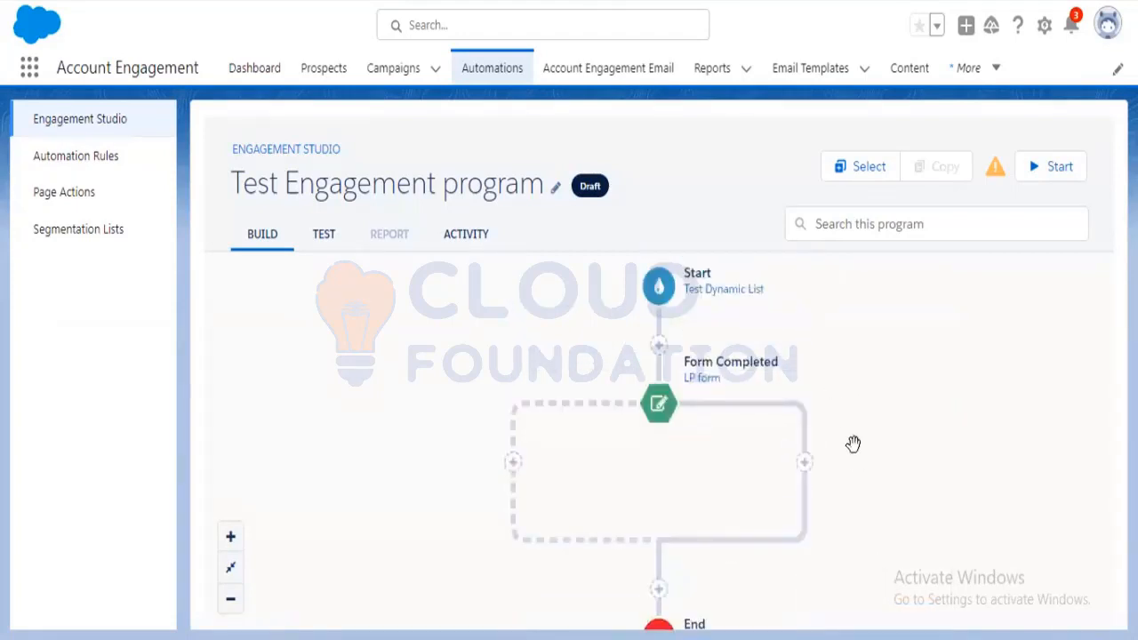
# Look through the action types offered for the trigger's Yes branch, view the Notify User settings and cancel the action
pyautogui.click(805, 464)
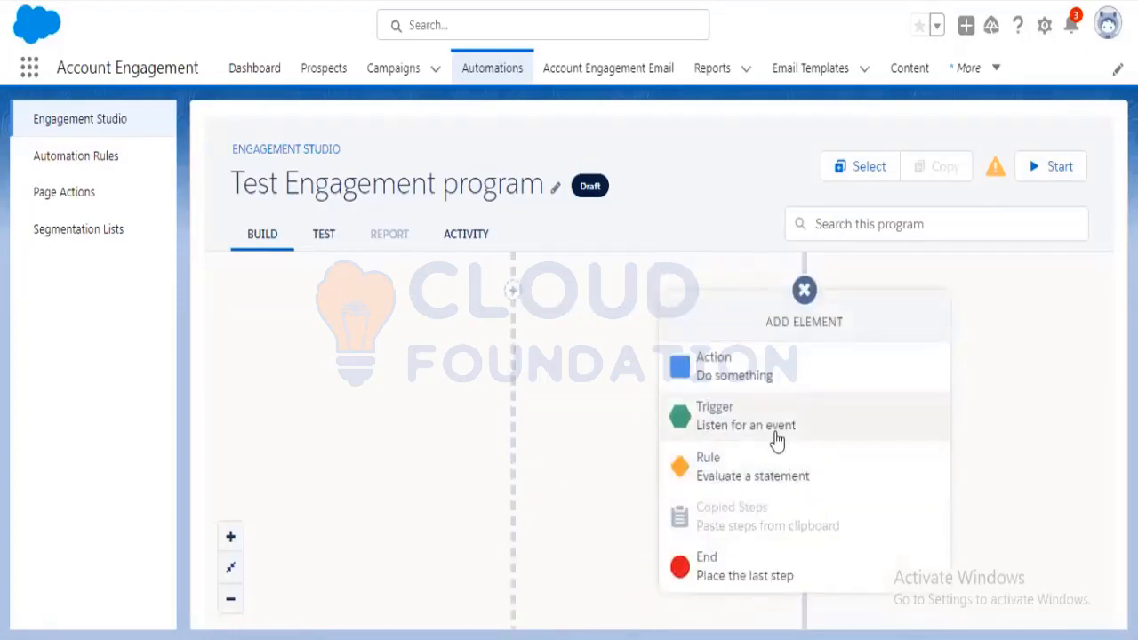
pyautogui.click(774, 381)
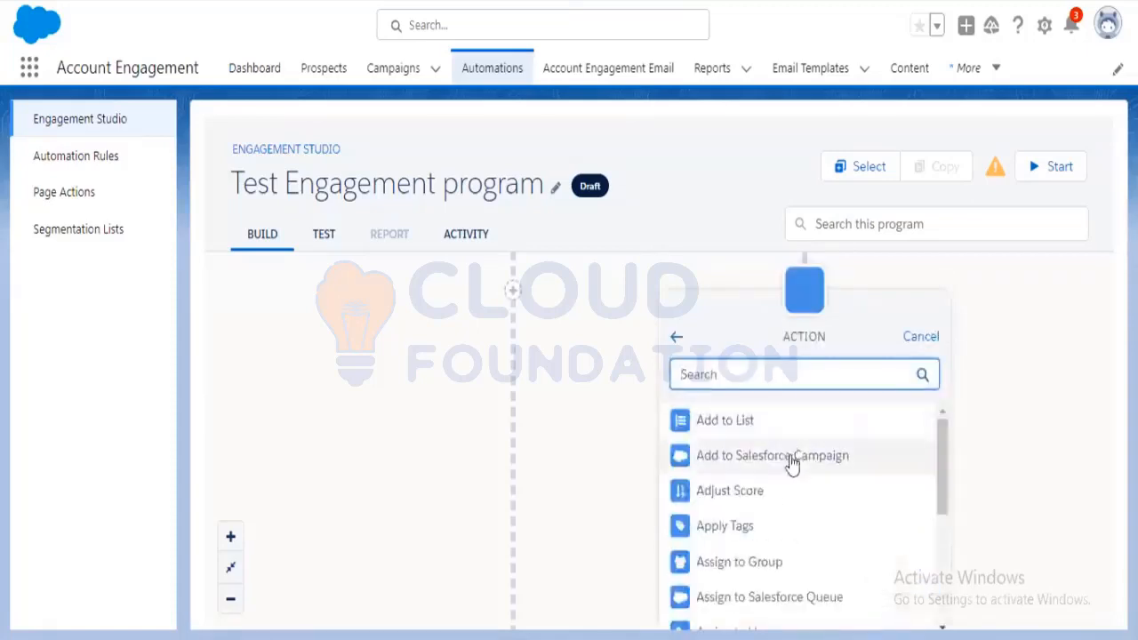
pyautogui.scroll(-2, 788, 465)
pyautogui.scroll(2, 787, 469)
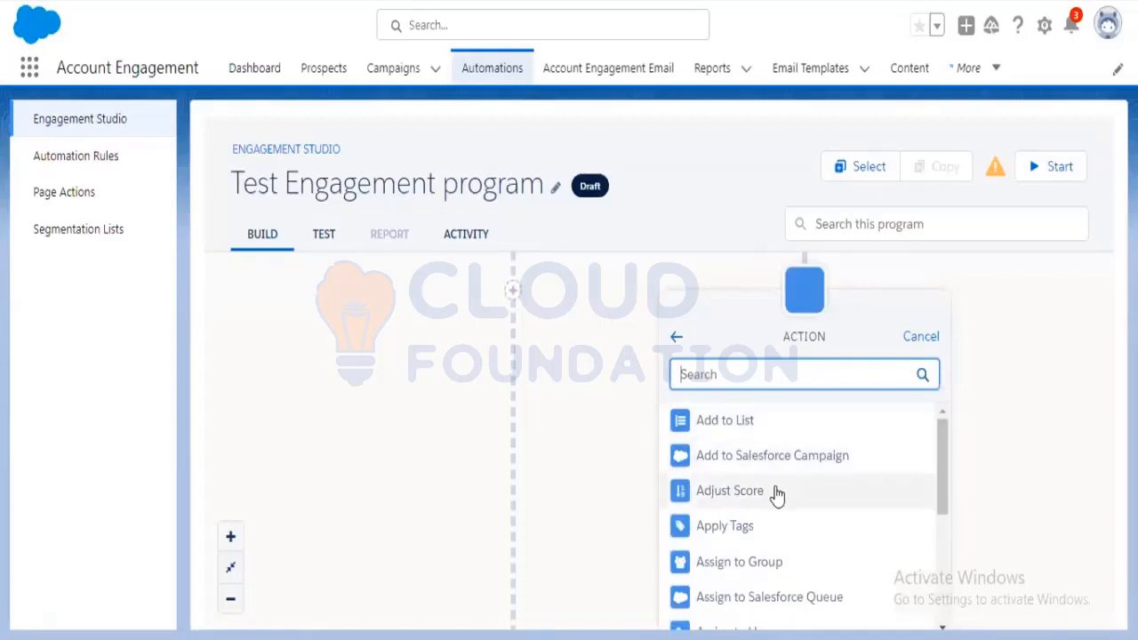
pyautogui.scroll(-3, 782, 494)
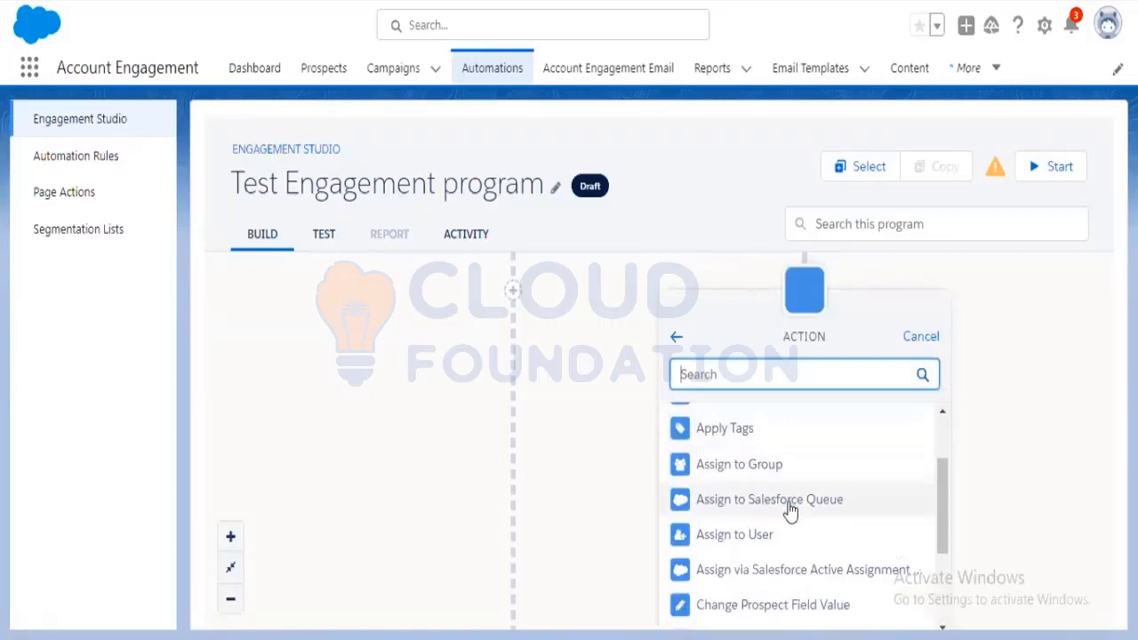
pyautogui.scroll(-2, 790, 511)
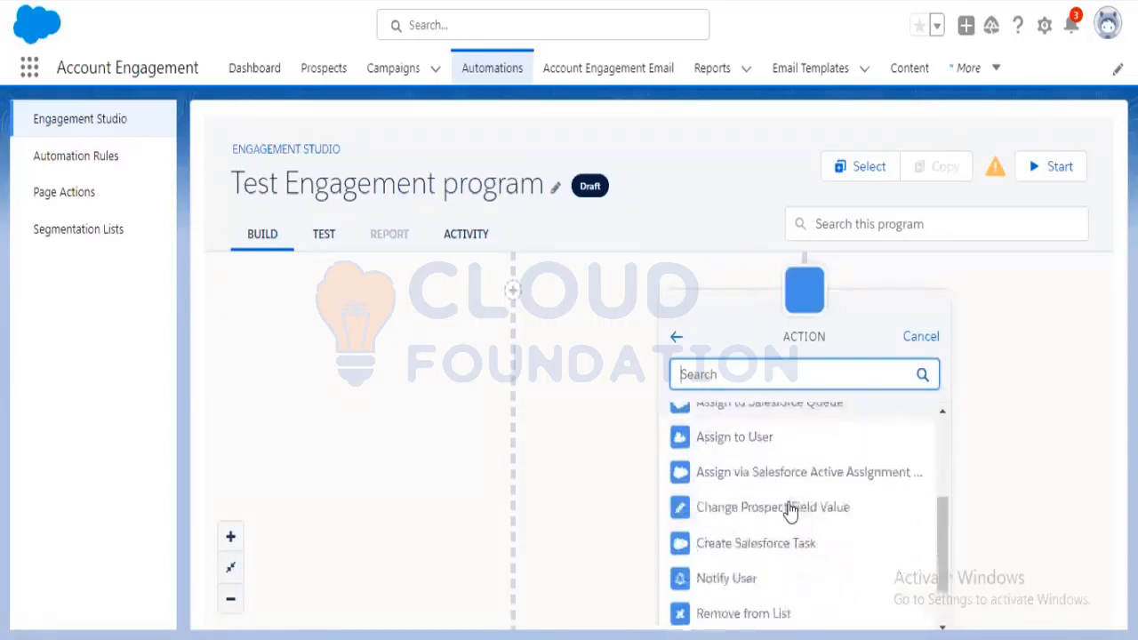
pyautogui.scroll(2, 791, 508)
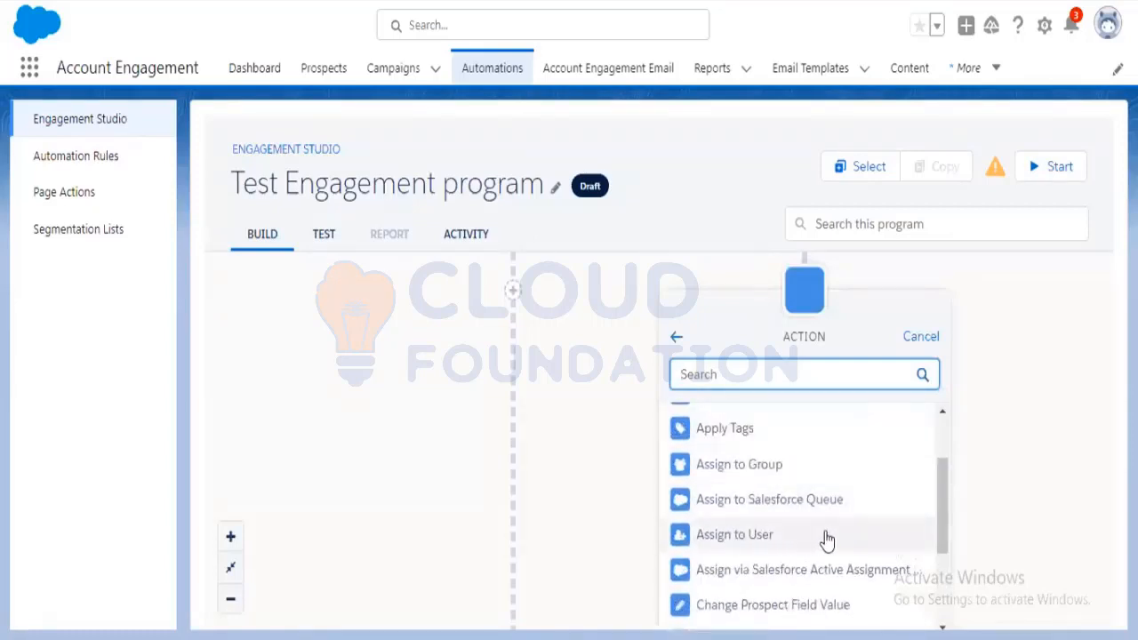
pyautogui.scroll(-2, 827, 537)
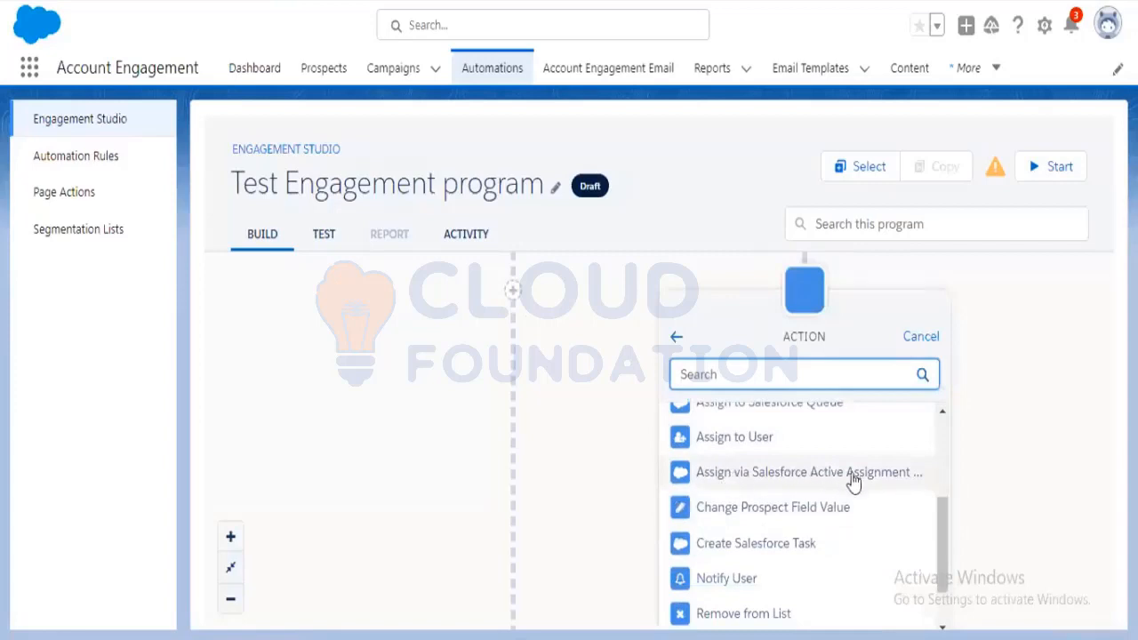
pyautogui.scroll(-2, 804, 526)
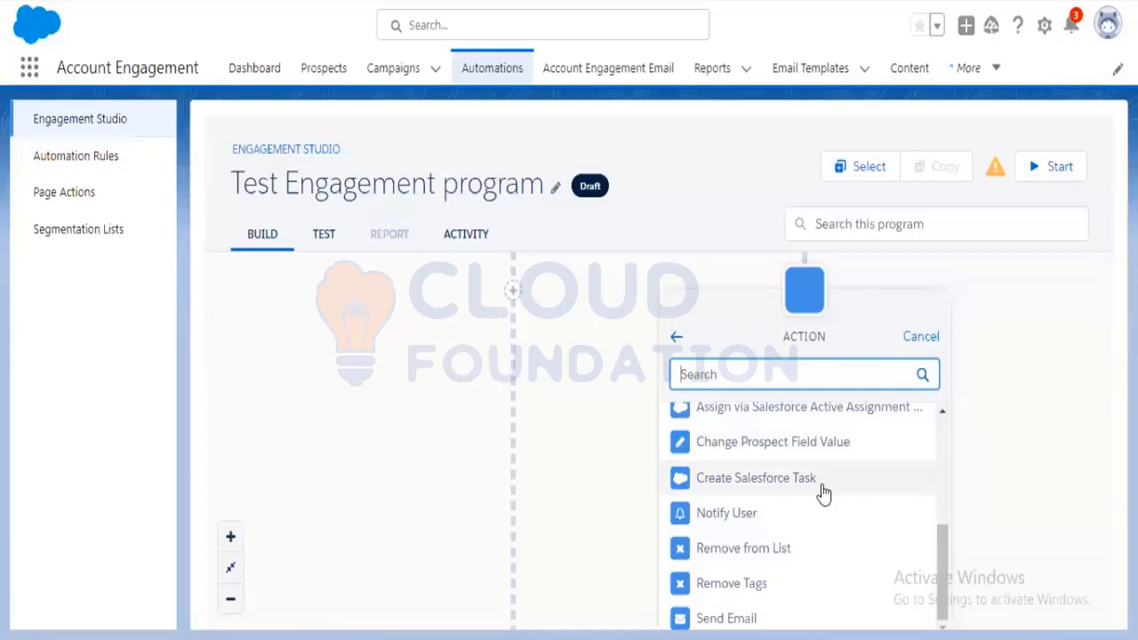
pyautogui.click(818, 520)
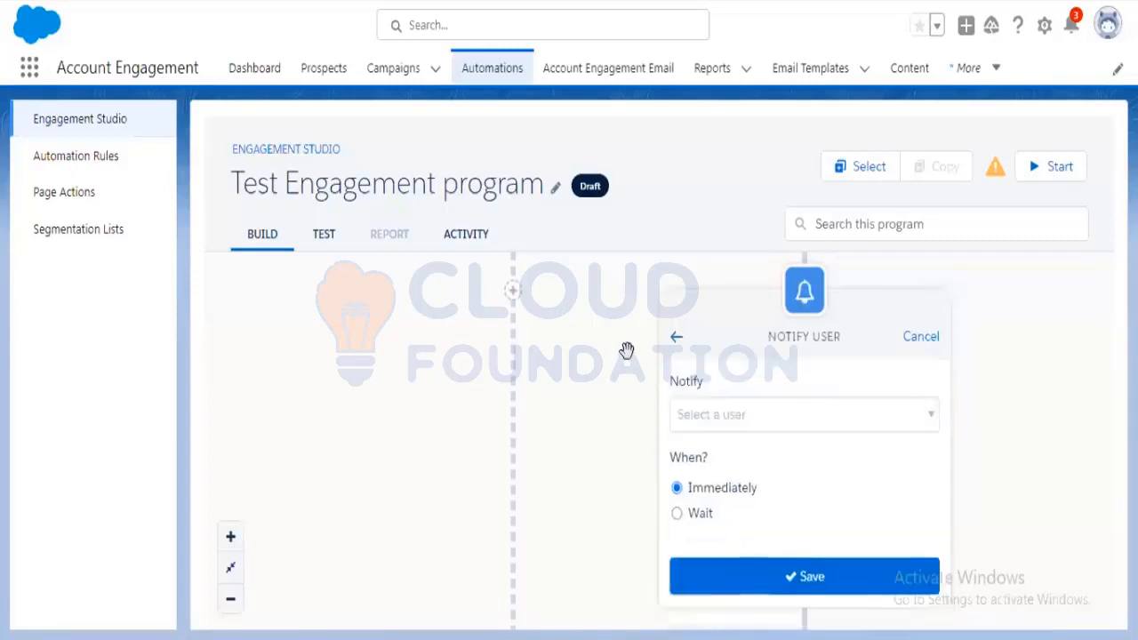
pyautogui.click(921, 338)
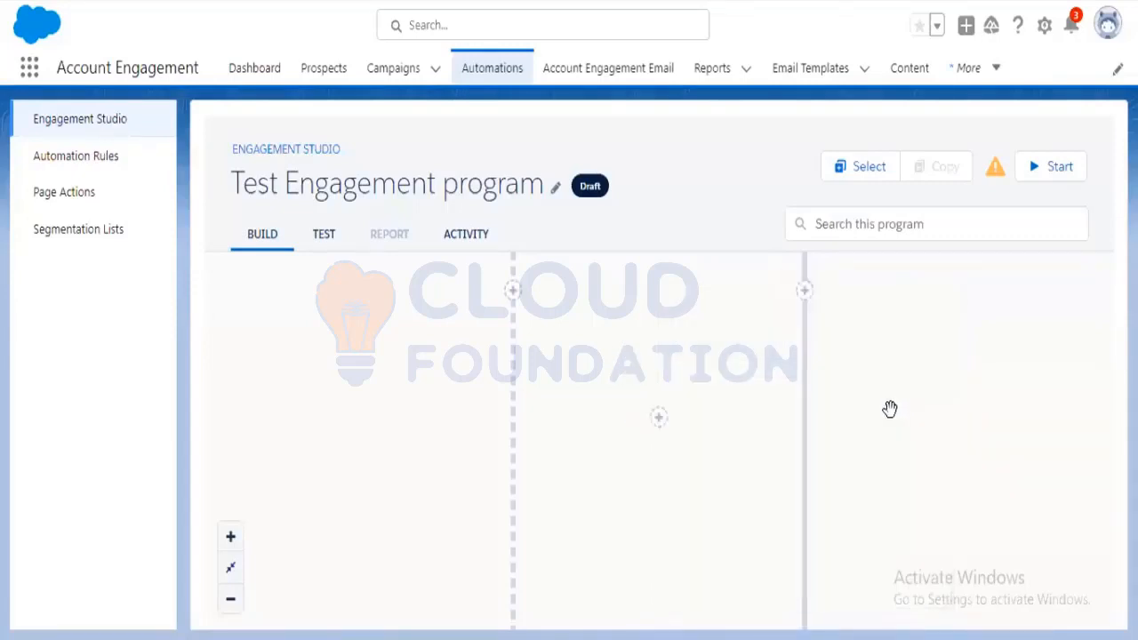
pyautogui.scroll(2, 999, 569)
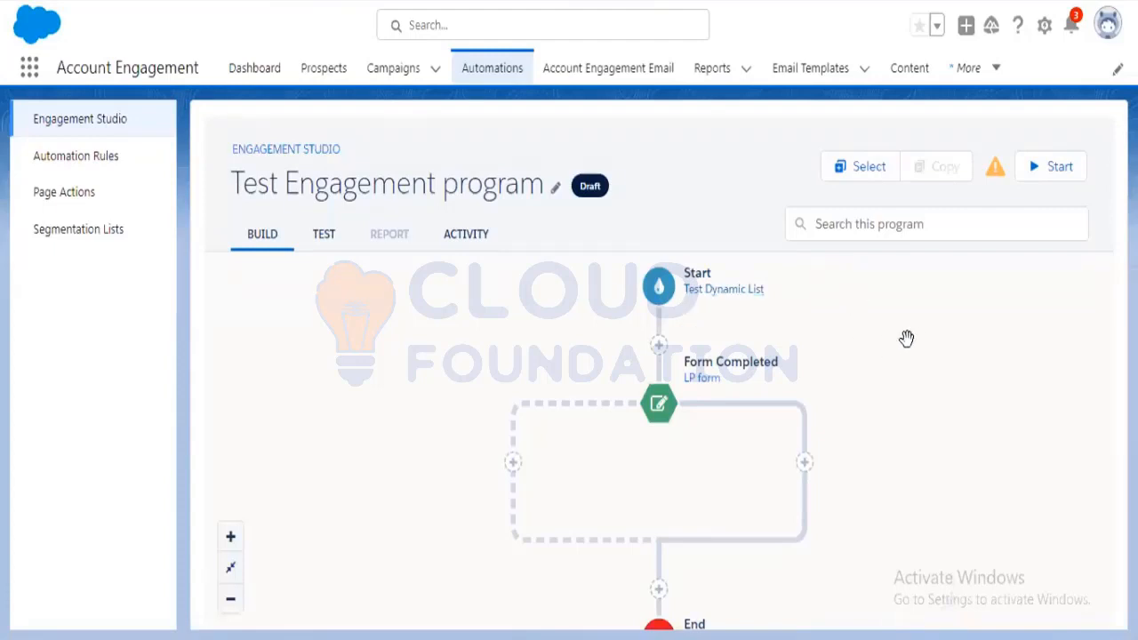
# Begin an action on the Yes branch and view the settings of the Send Email action
pyautogui.click(806, 465)
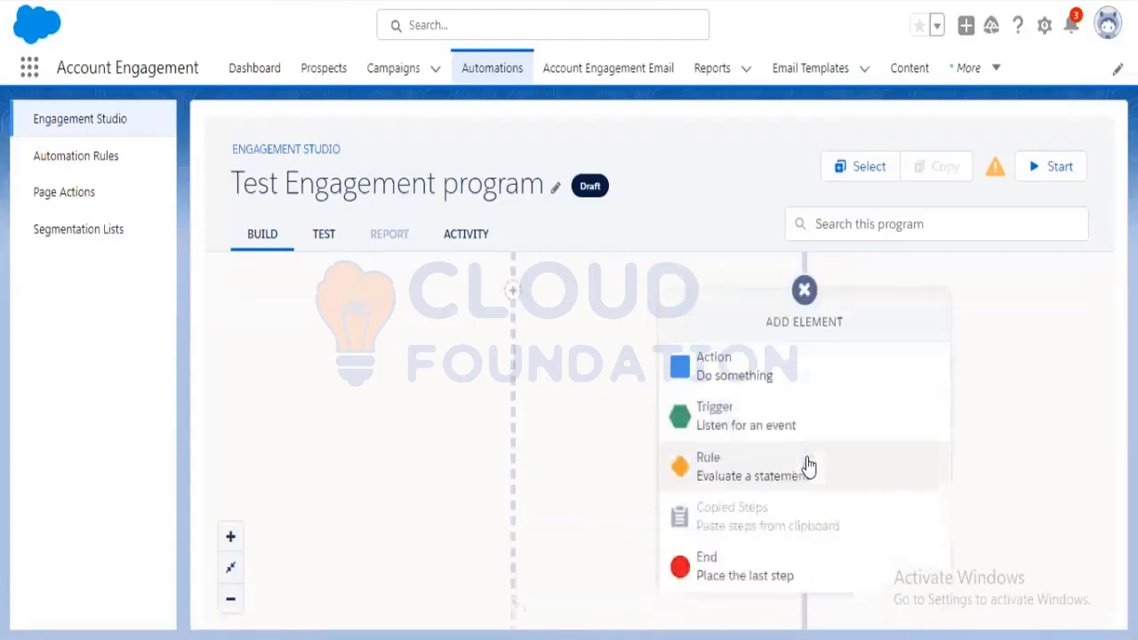
pyautogui.click(751, 377)
pyautogui.scroll(-1, 805, 533)
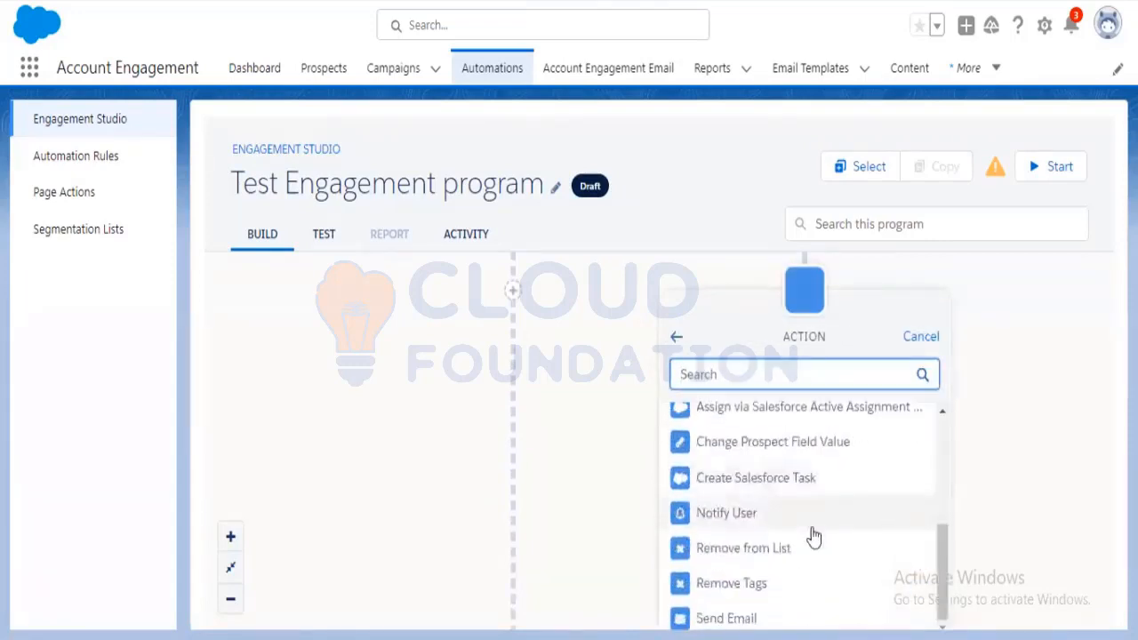
pyautogui.scroll(-2, 1017, 512)
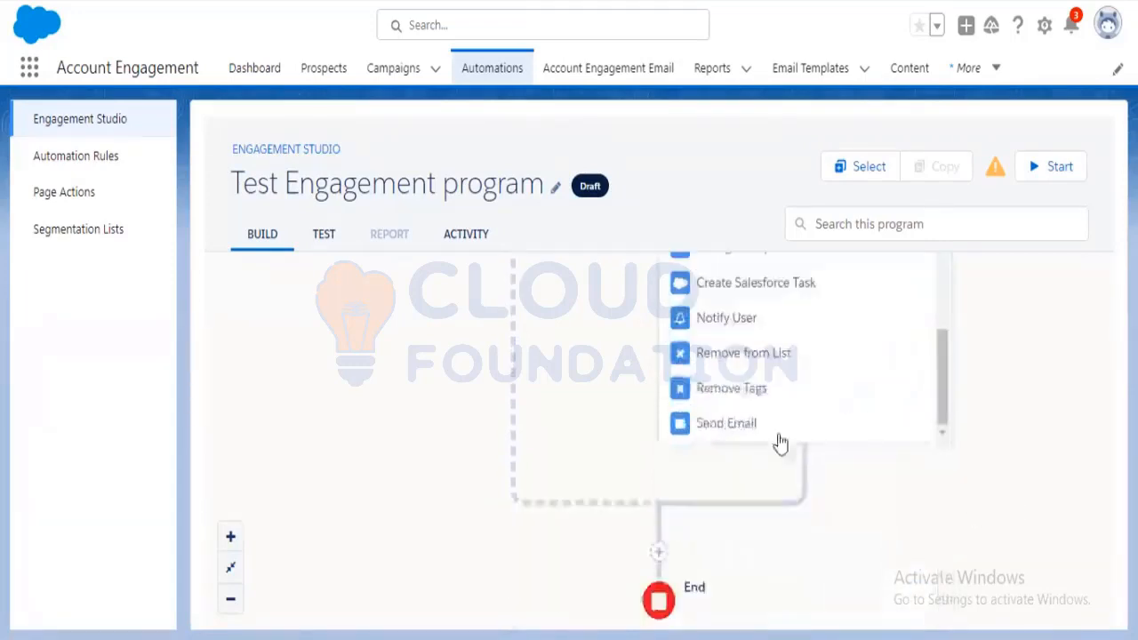
pyautogui.click(774, 444)
pyautogui.moveTo(1013, 370); pyautogui.dragTo(1016, 551)
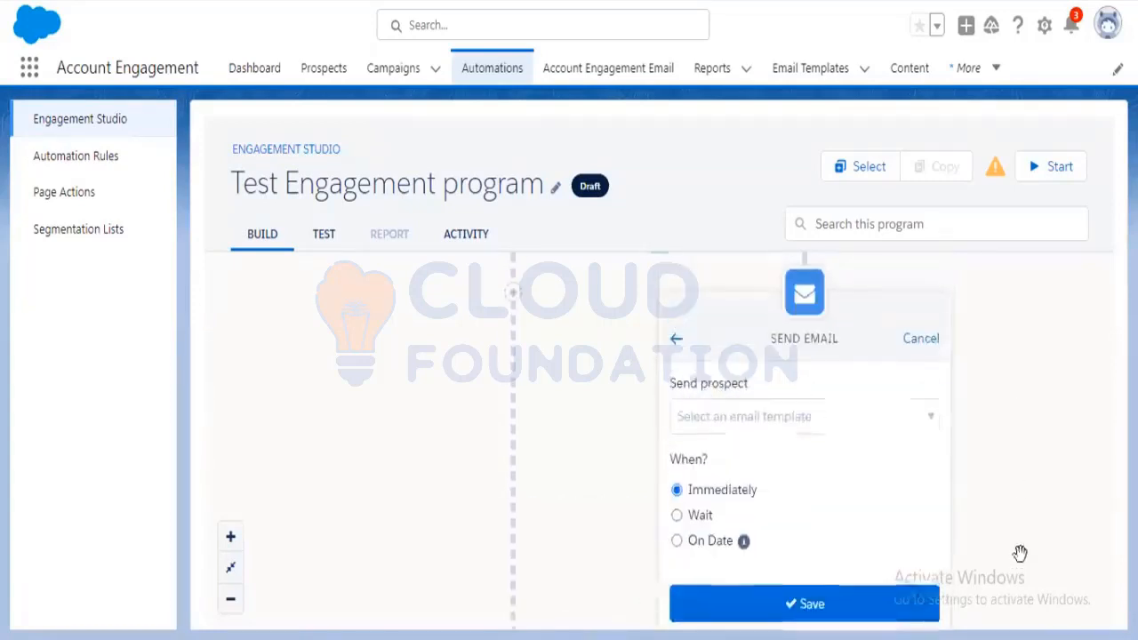
pyautogui.moveTo(1011, 377); pyautogui.dragTo(1017, 442)
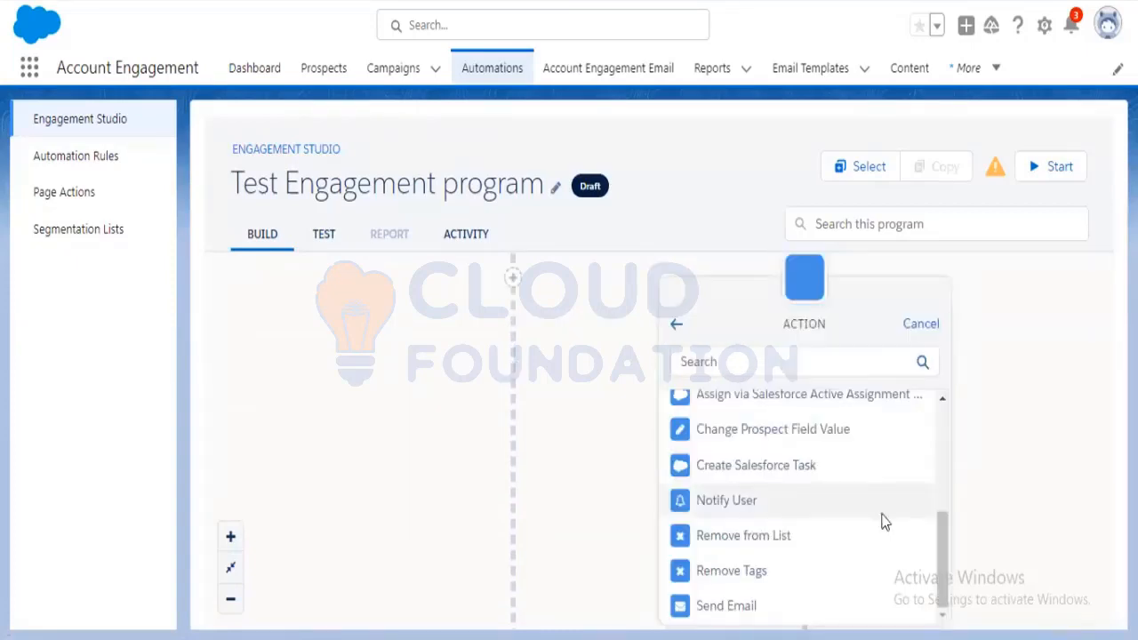
# Add a Notify User action on the Yes branch that immediately notifies the user listed directly below Assigned User, and save it
pyautogui.click(881, 516)
pyautogui.click(827, 410)
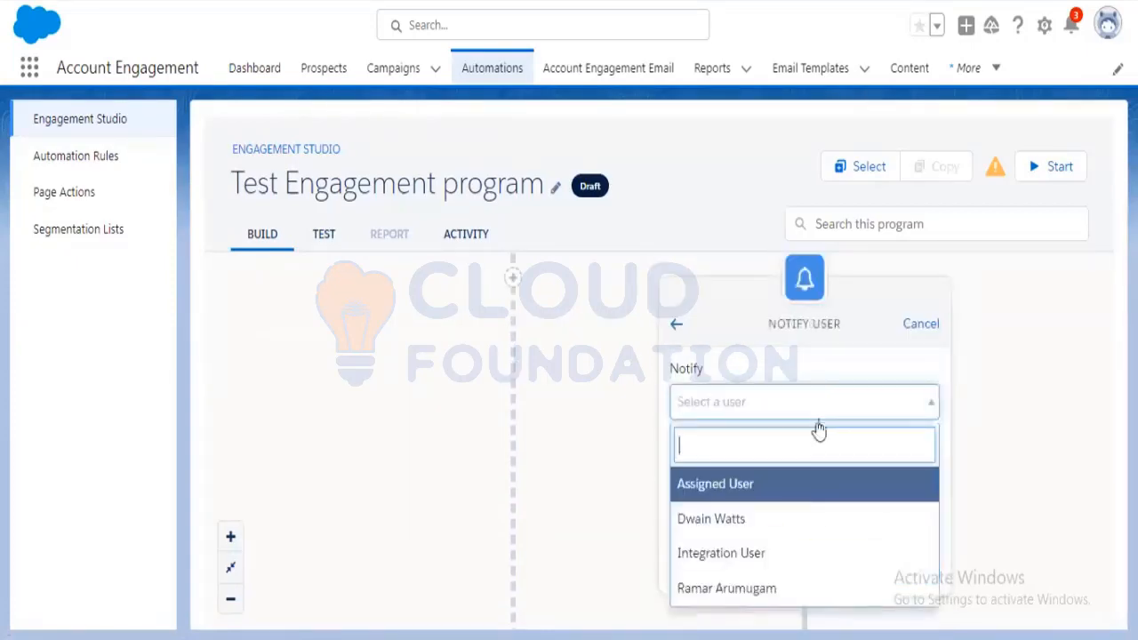
pyautogui.click(790, 525)
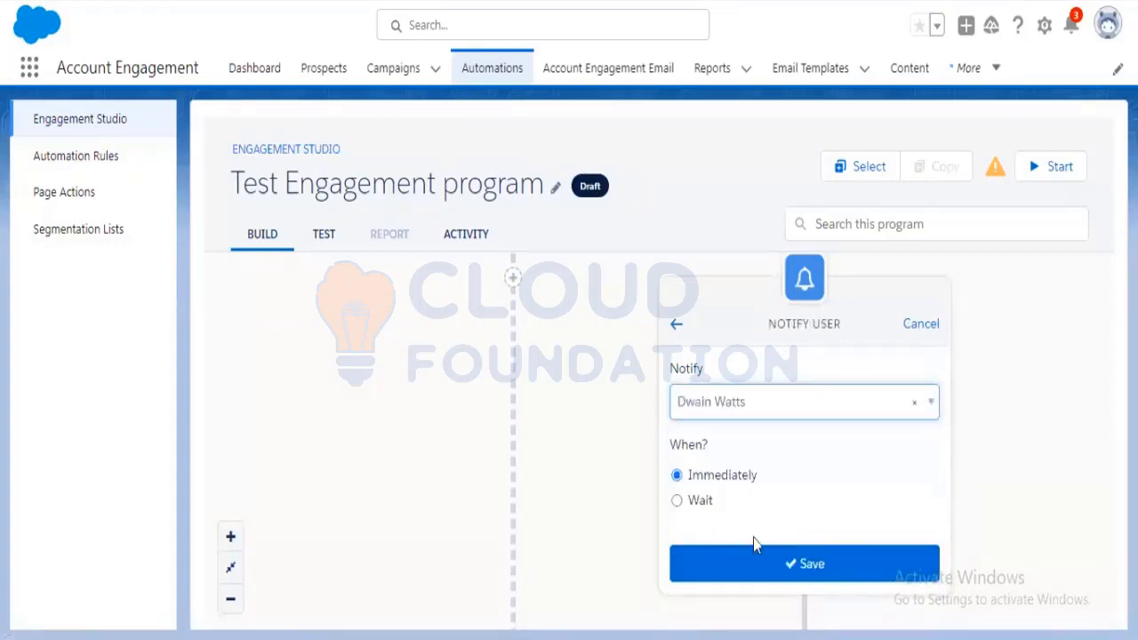
pyautogui.click(792, 560)
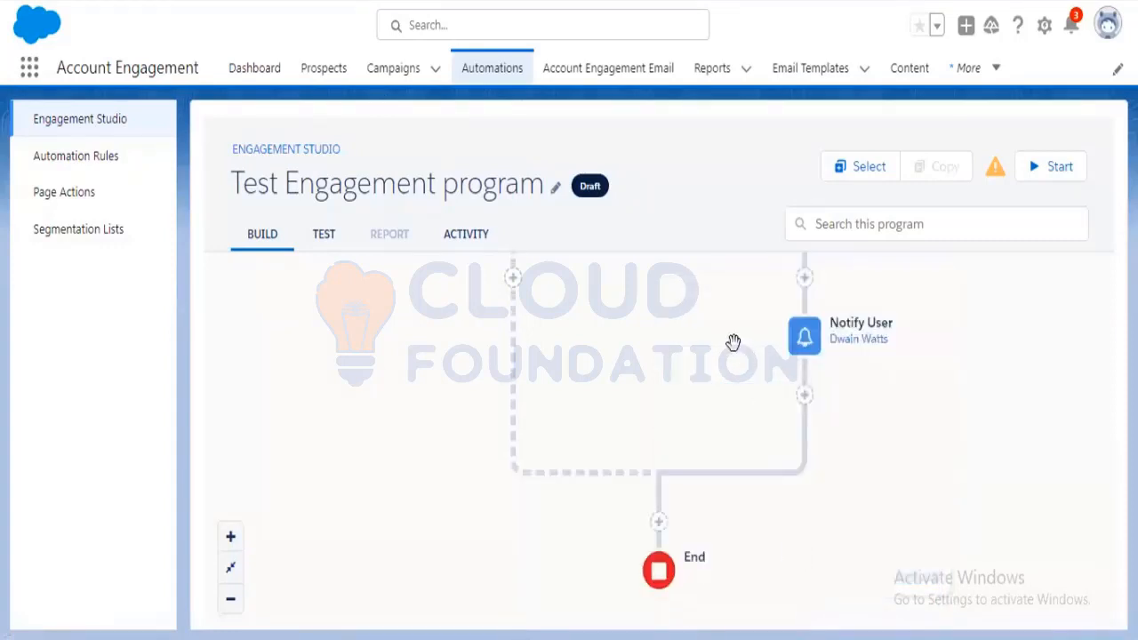
# Look through the trigger types offered for the Form Completed trigger's No branch and cancel without adding one
pyautogui.scroll(3, 729, 506)
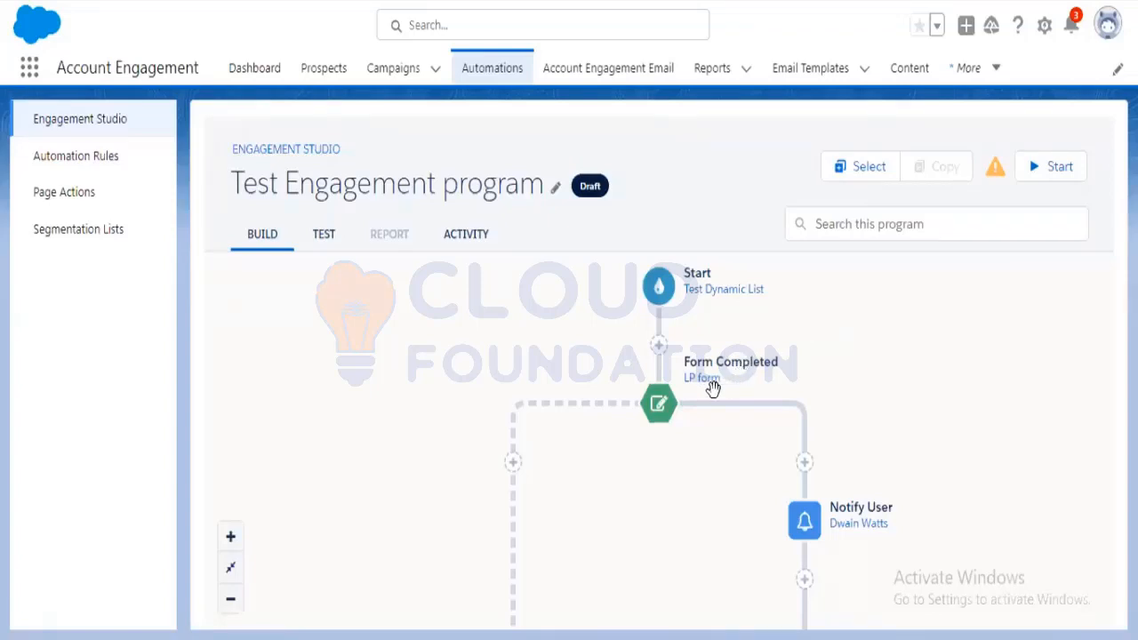
pyautogui.moveTo(716, 507)
pyautogui.mouseDown()
pyautogui.moveTo(717, 483)
pyautogui.moveTo(721, 513)
pyautogui.mouseUp()
pyautogui.moveTo(648, 528); pyautogui.dragTo(643, 496)
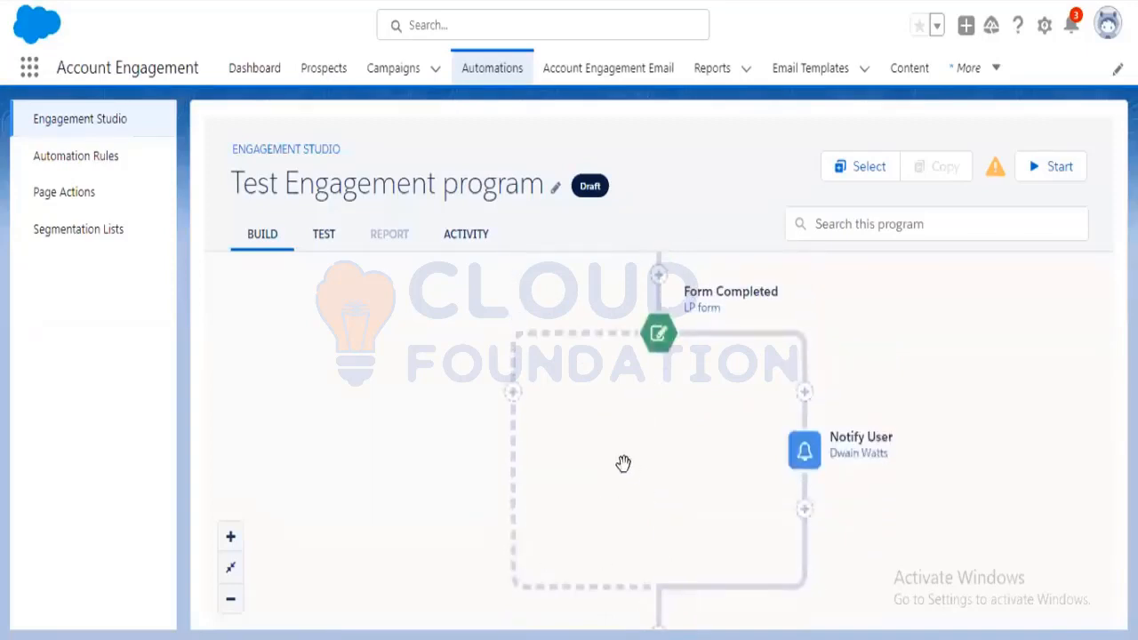
pyautogui.click(512, 393)
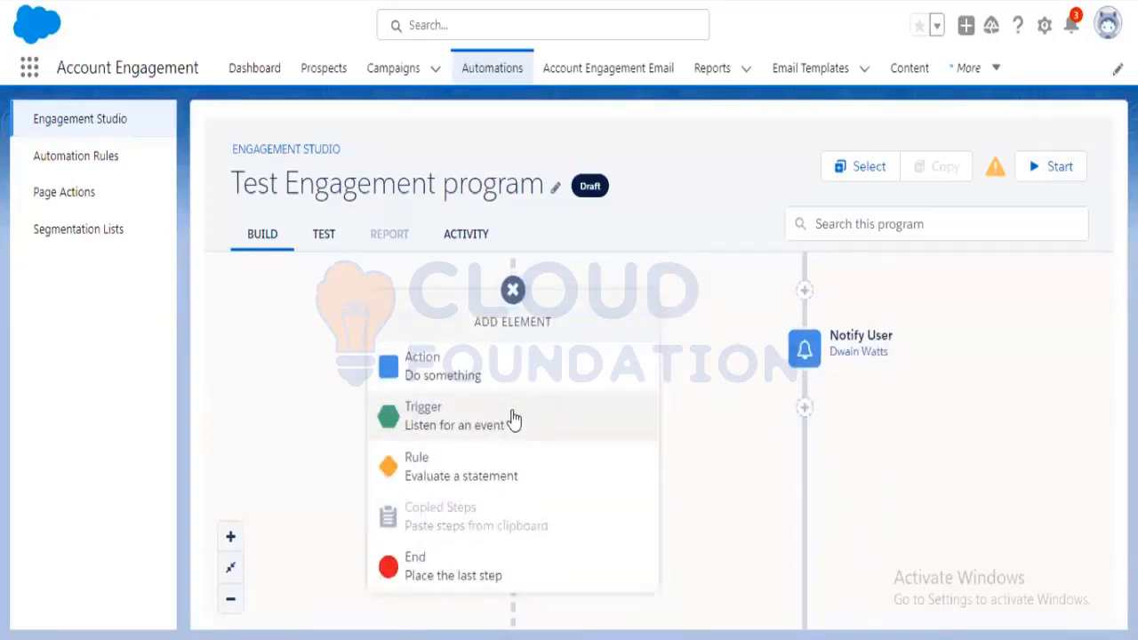
pyautogui.click(514, 419)
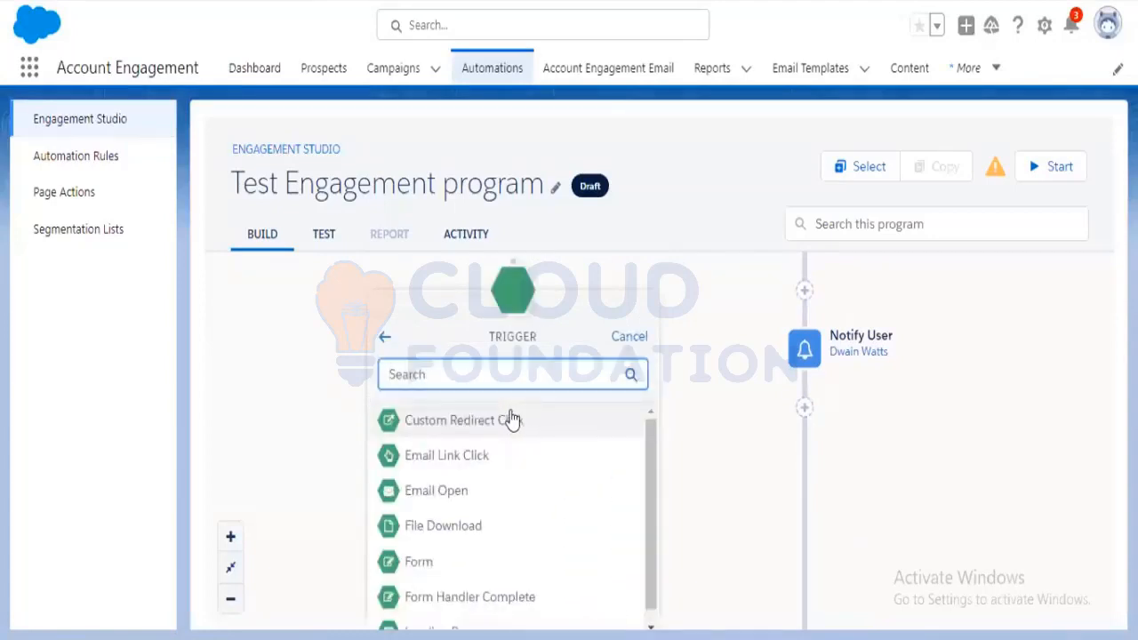
pyautogui.scroll(-1, 541, 501)
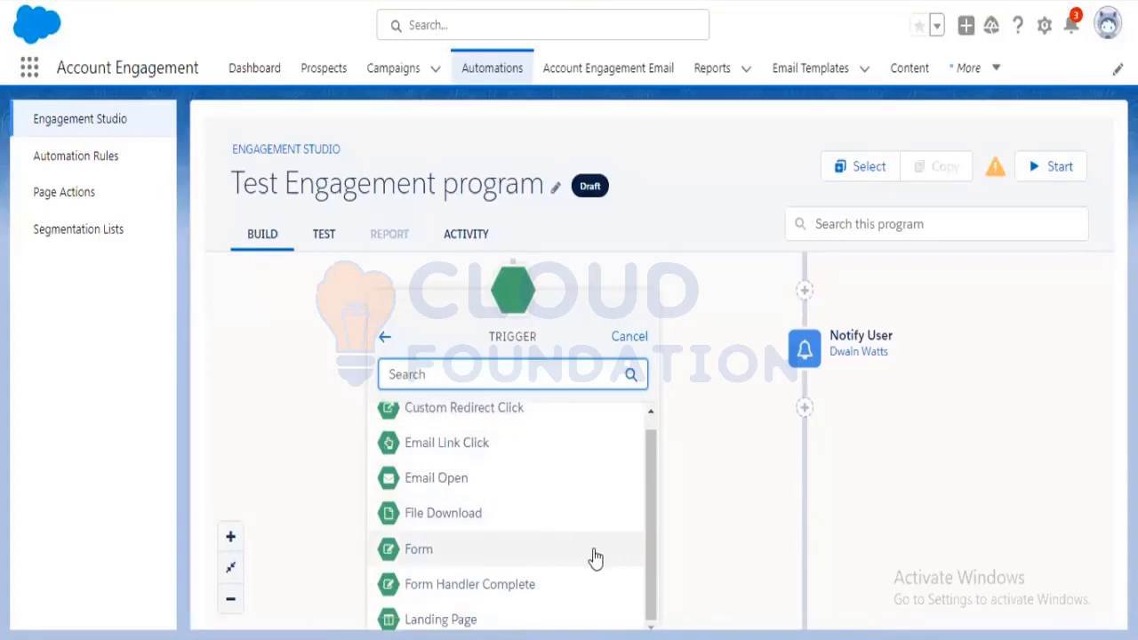
pyautogui.scroll(1, 534, 520)
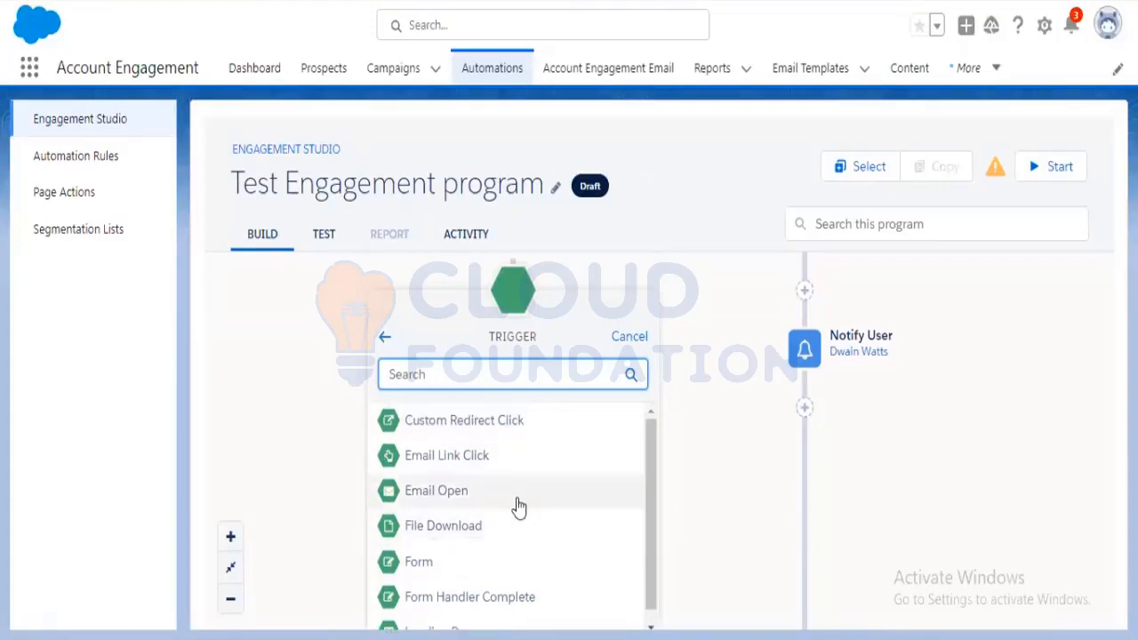
pyautogui.click(627, 336)
pyautogui.scroll(2, 685, 525)
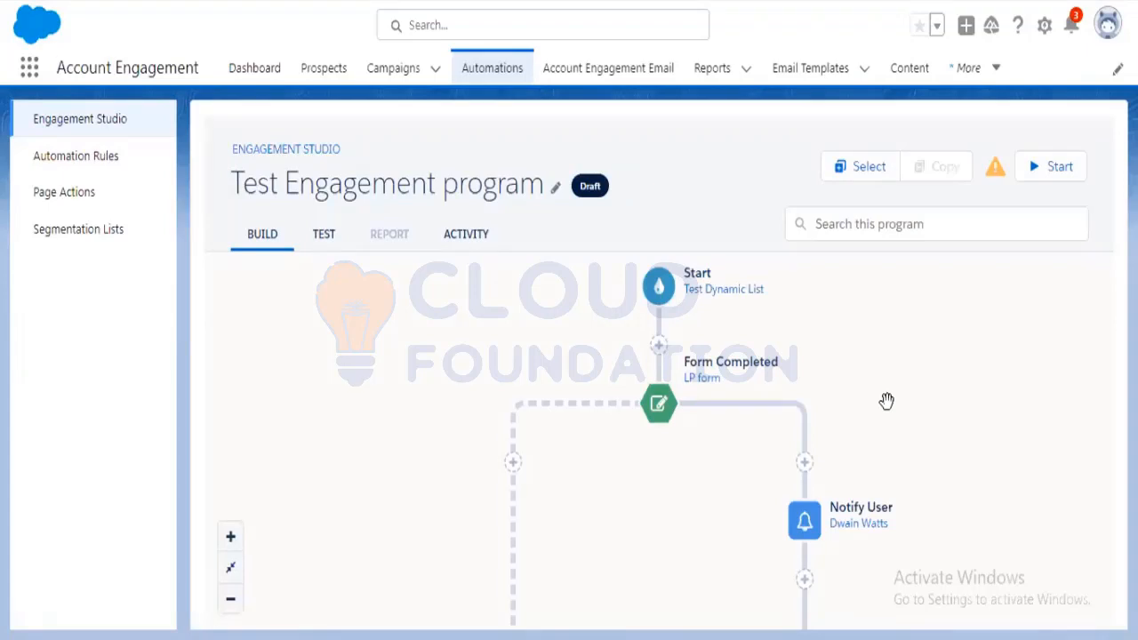
# Open the Prospects page in a separate browser tab and look through the list of all prospects
pyautogui.rightClick(323, 71)
pyautogui.click(359, 83)
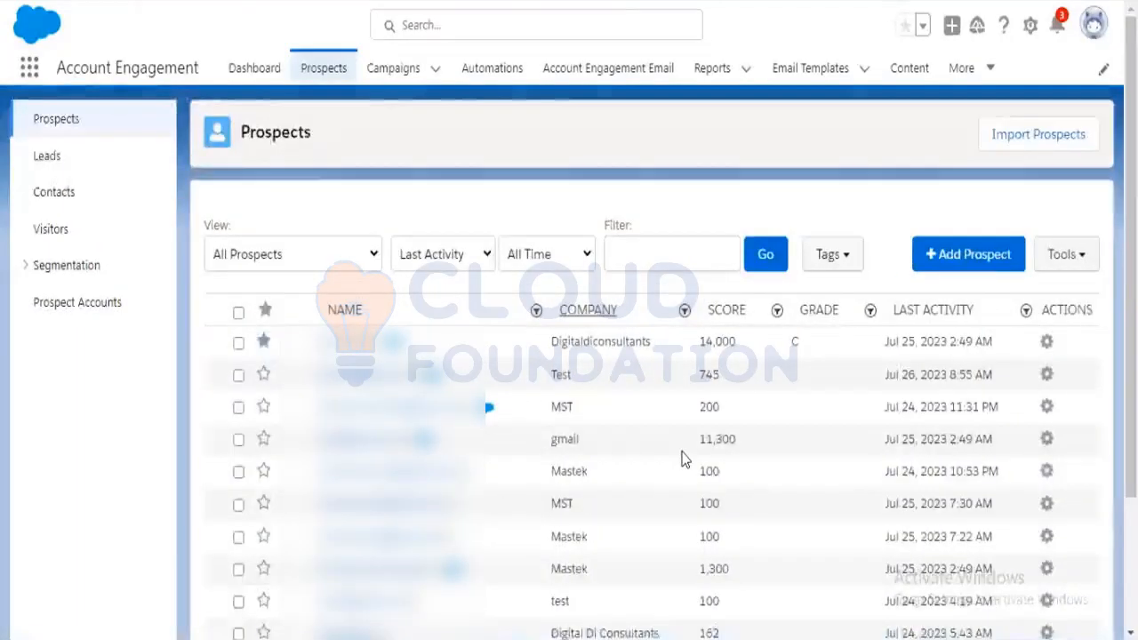
pyautogui.scroll(-2, 681, 459)
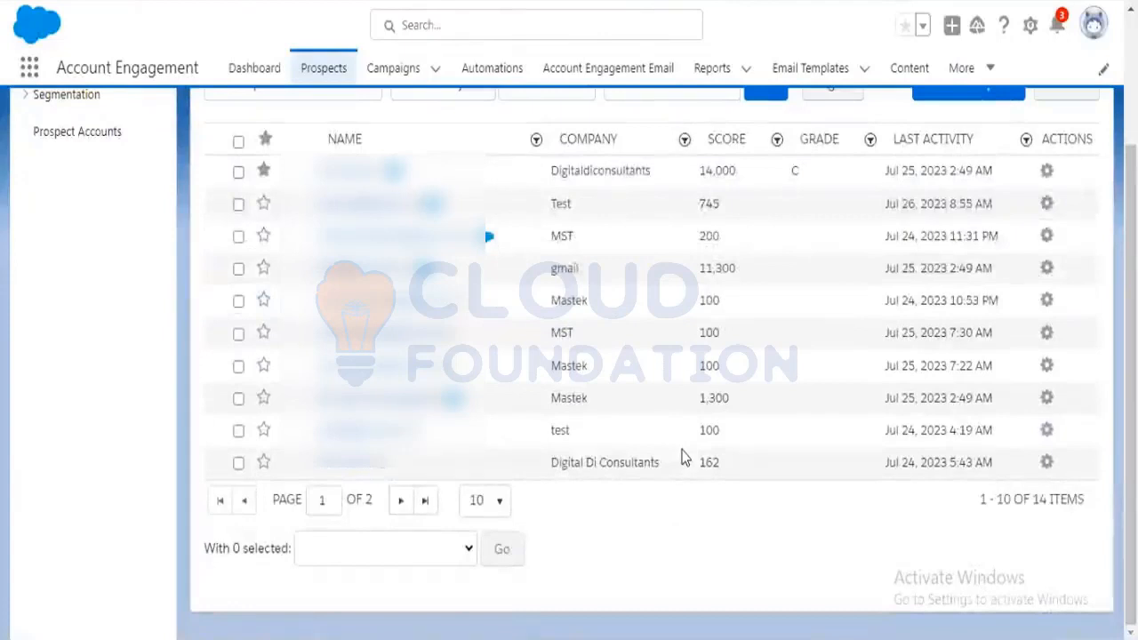
pyautogui.scroll(2, 681, 456)
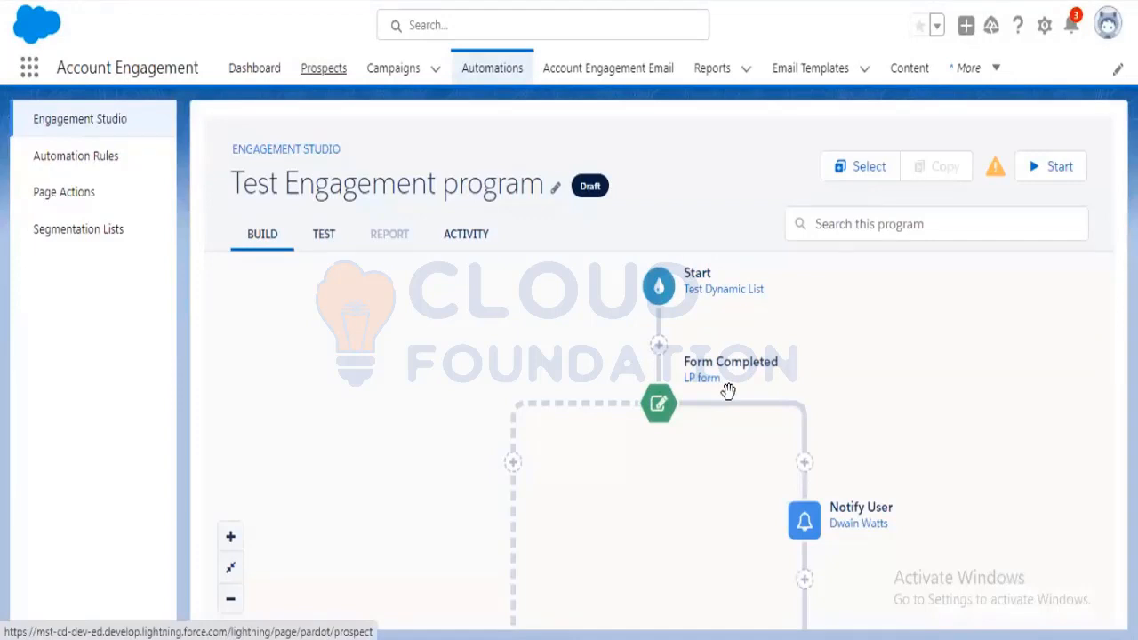
# Review the settings of the Form Completed trigger for LP form in Test Engagement program and close them unchanged
pyautogui.moveTo(866, 401); pyautogui.dragTo(866, 350)
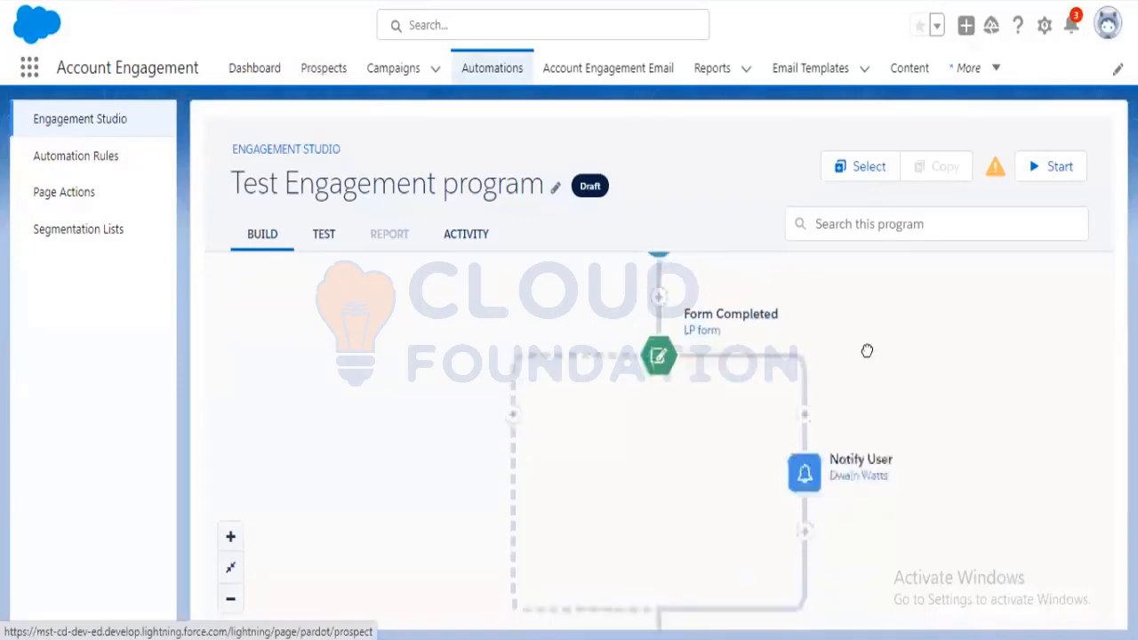
pyautogui.click(659, 356)
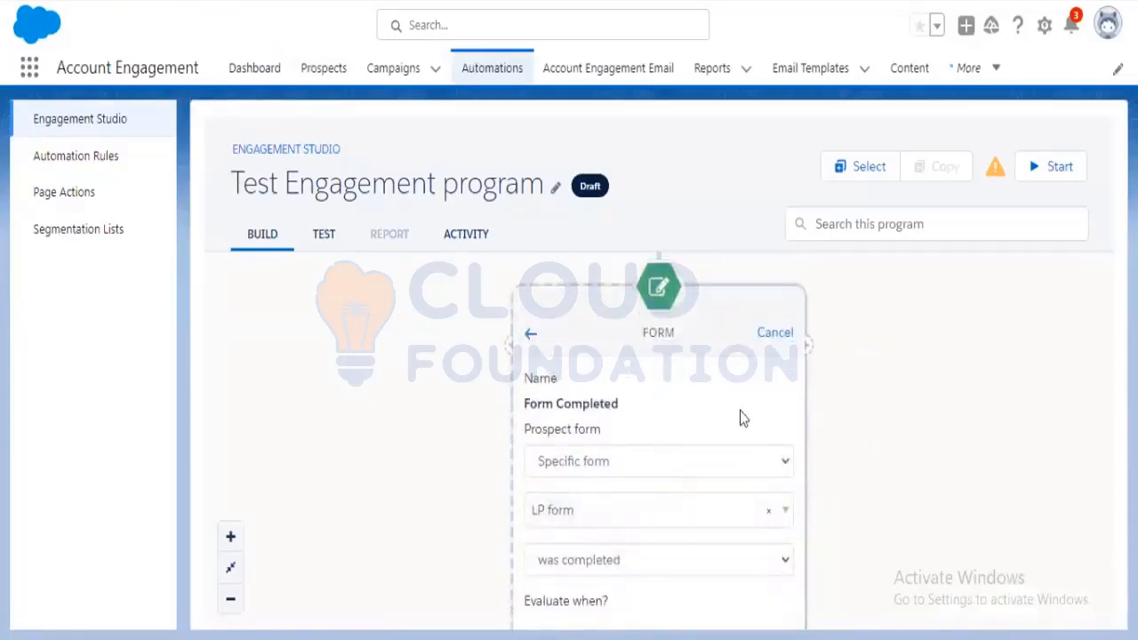
pyautogui.moveTo(749, 414); pyautogui.dragTo(752, 350)
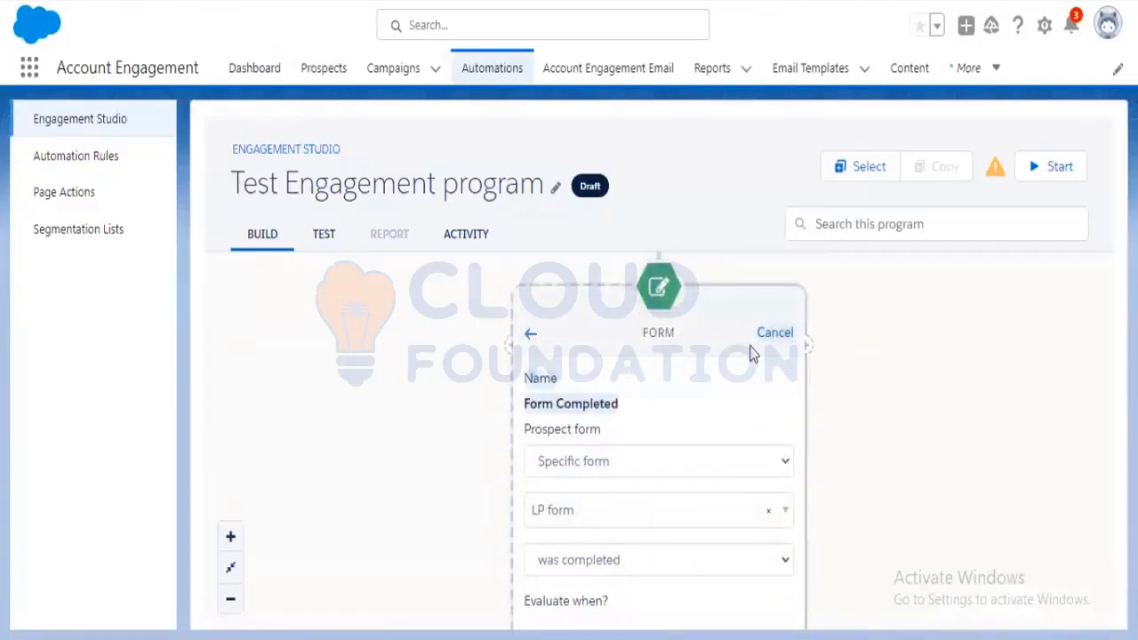
pyautogui.hotkey('ctrl', '-')
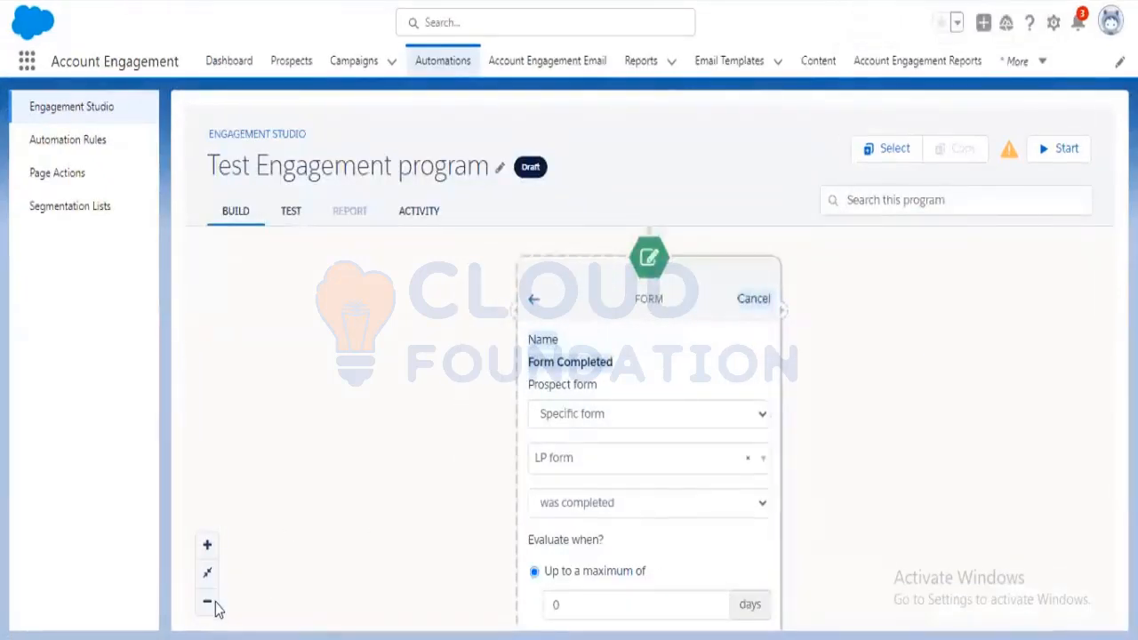
pyautogui.click(752, 301)
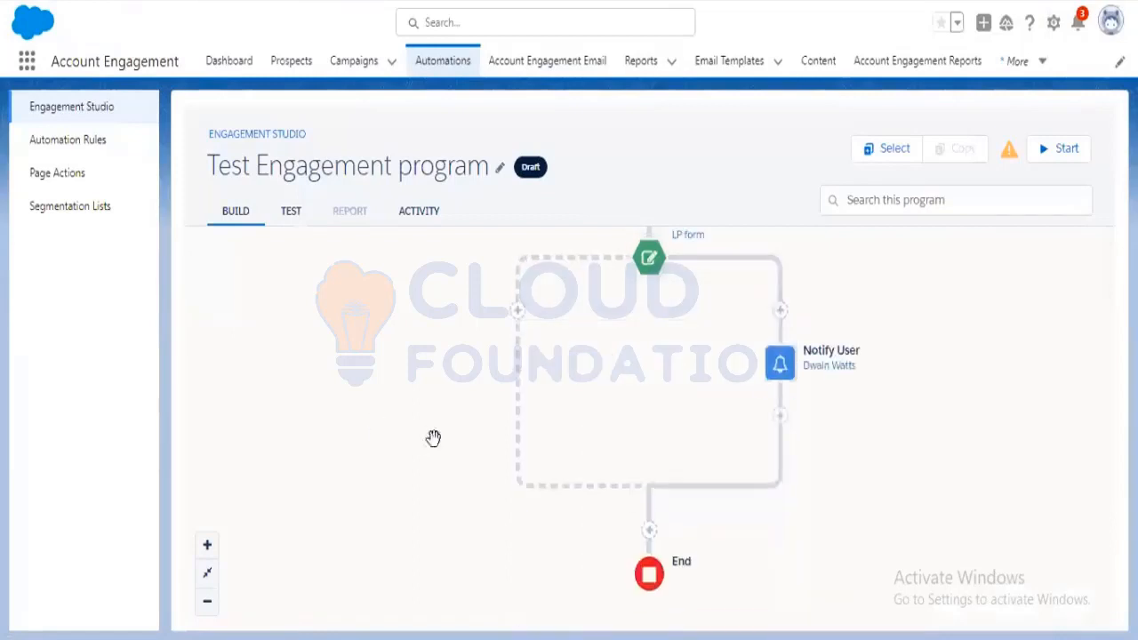
pyautogui.doubleClick(220, 599)
pyautogui.click(551, 541)
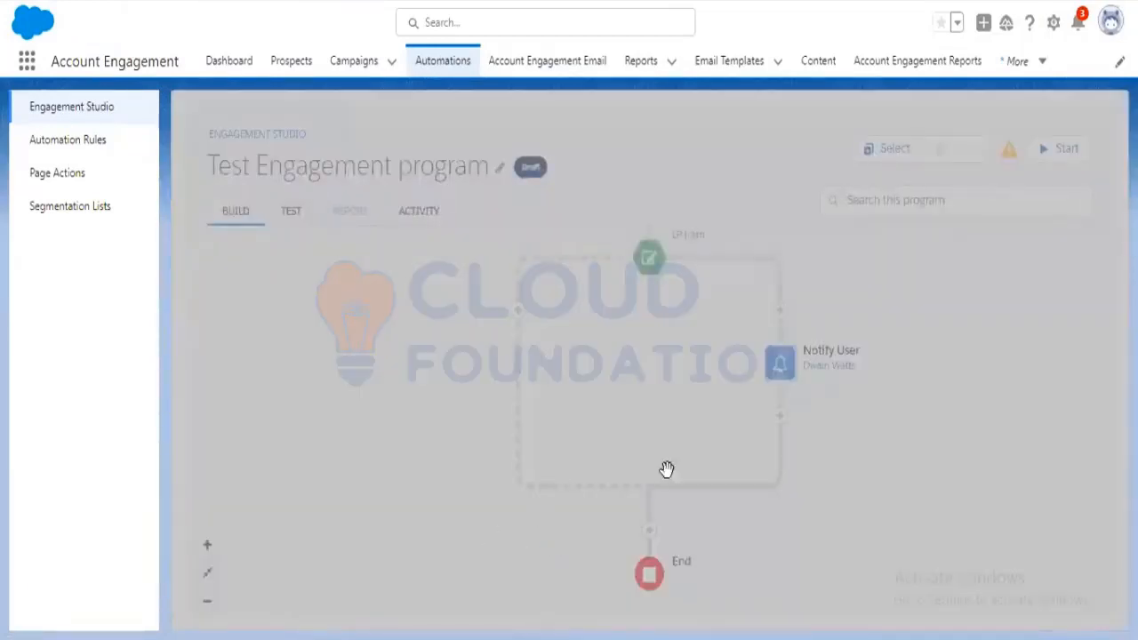
# Bring up the delete confirmation for the LP form trigger in Test Engagement program without confirming the deletion
pyautogui.click(652, 263)
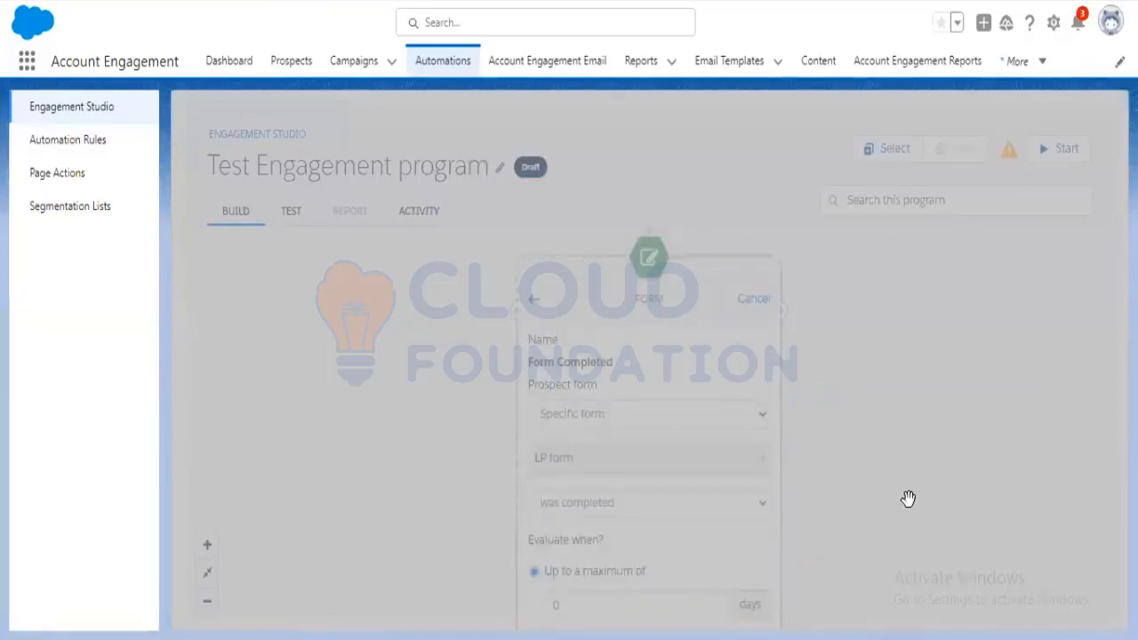
pyautogui.scroll(-2, 854, 461)
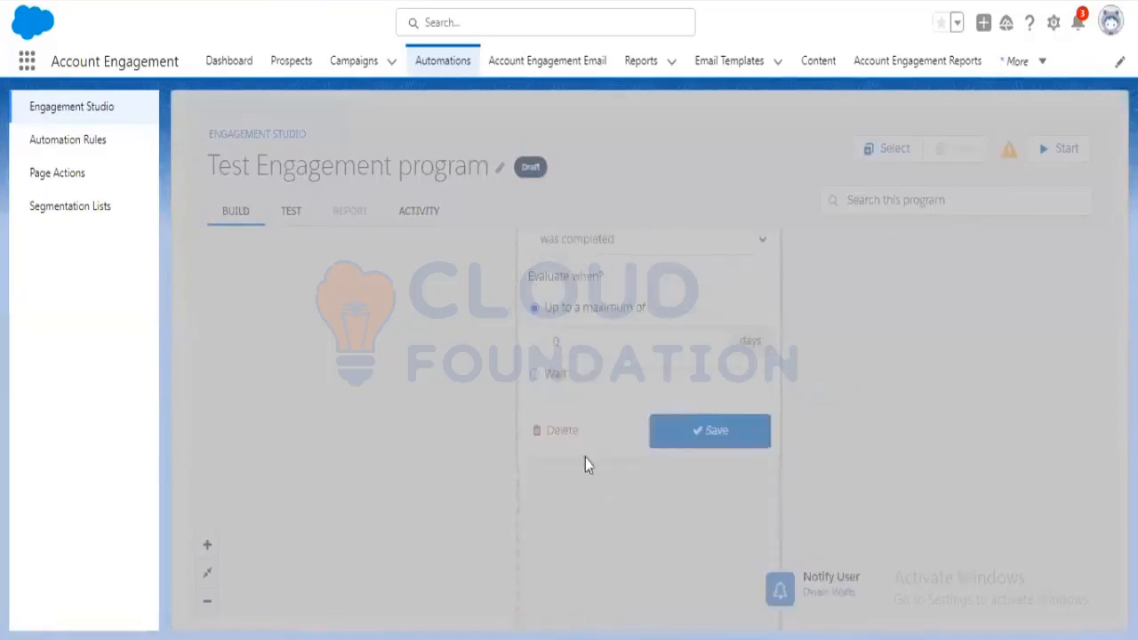
pyautogui.click(567, 432)
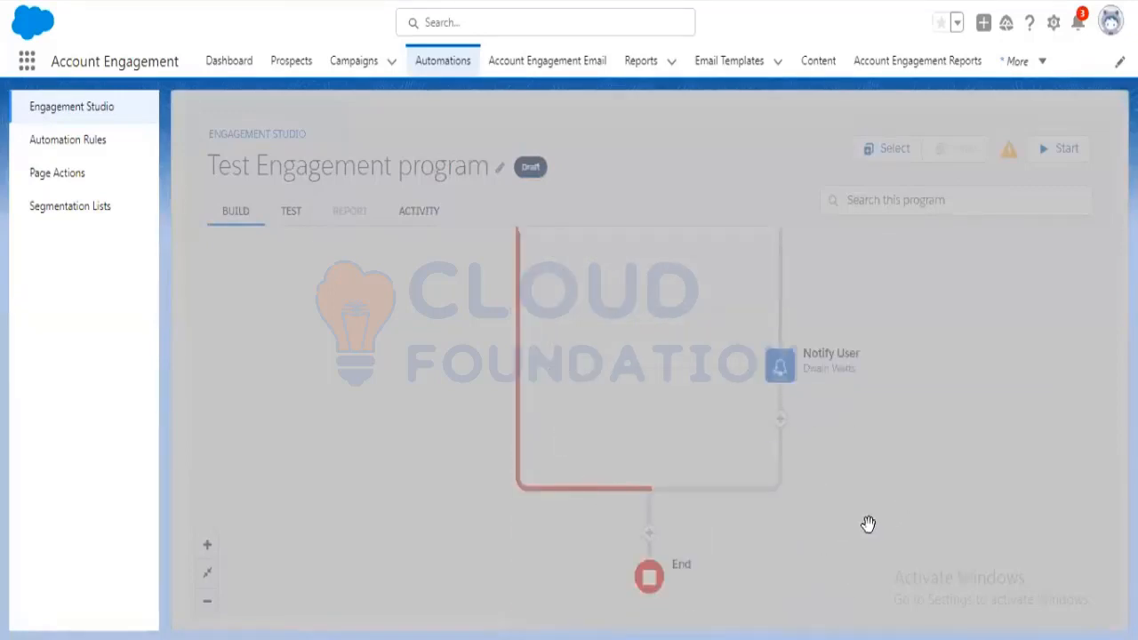
pyautogui.click(207, 600)
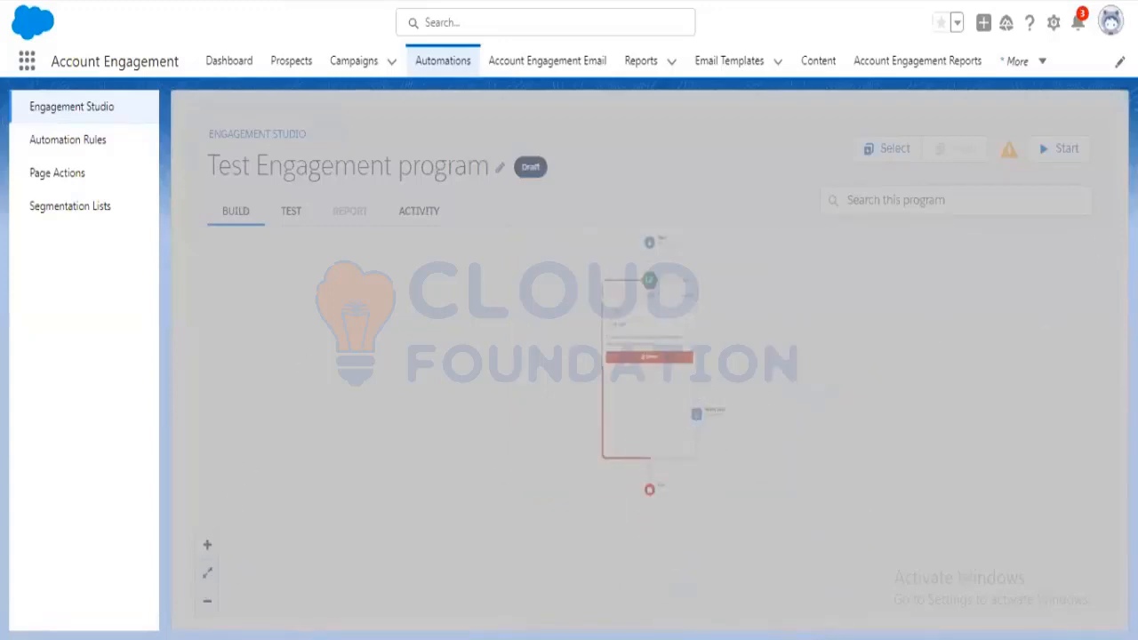
# Check the program's start and stop scheduling options, cancel without starting it, and view the program's activity
pyautogui.click(1088, 154)
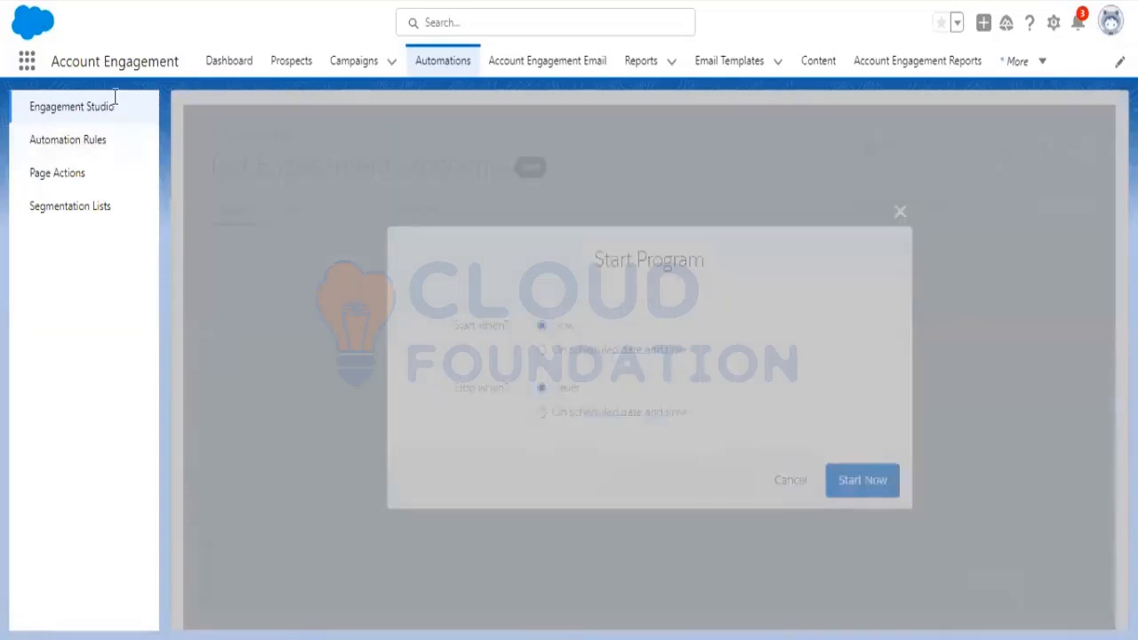
pyautogui.click(789, 481)
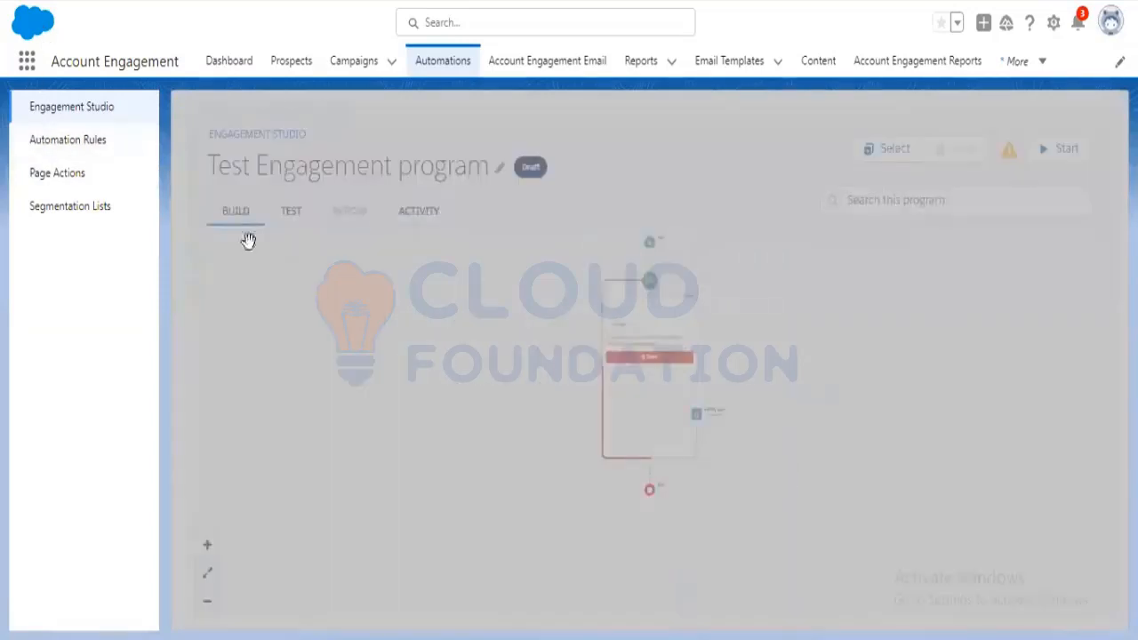
pyautogui.click(409, 222)
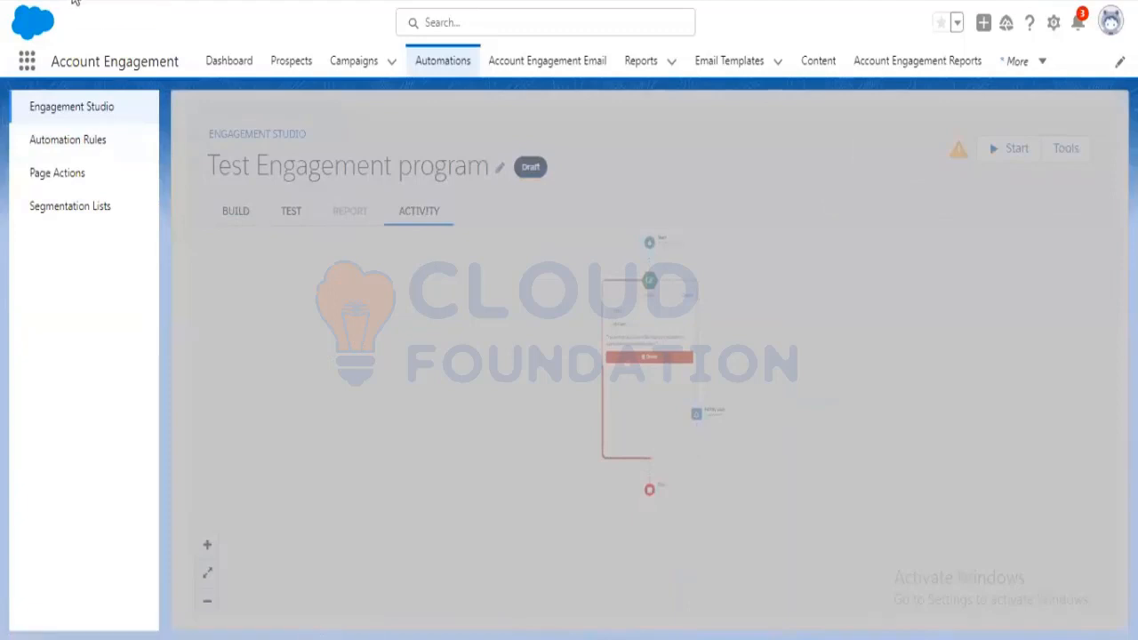